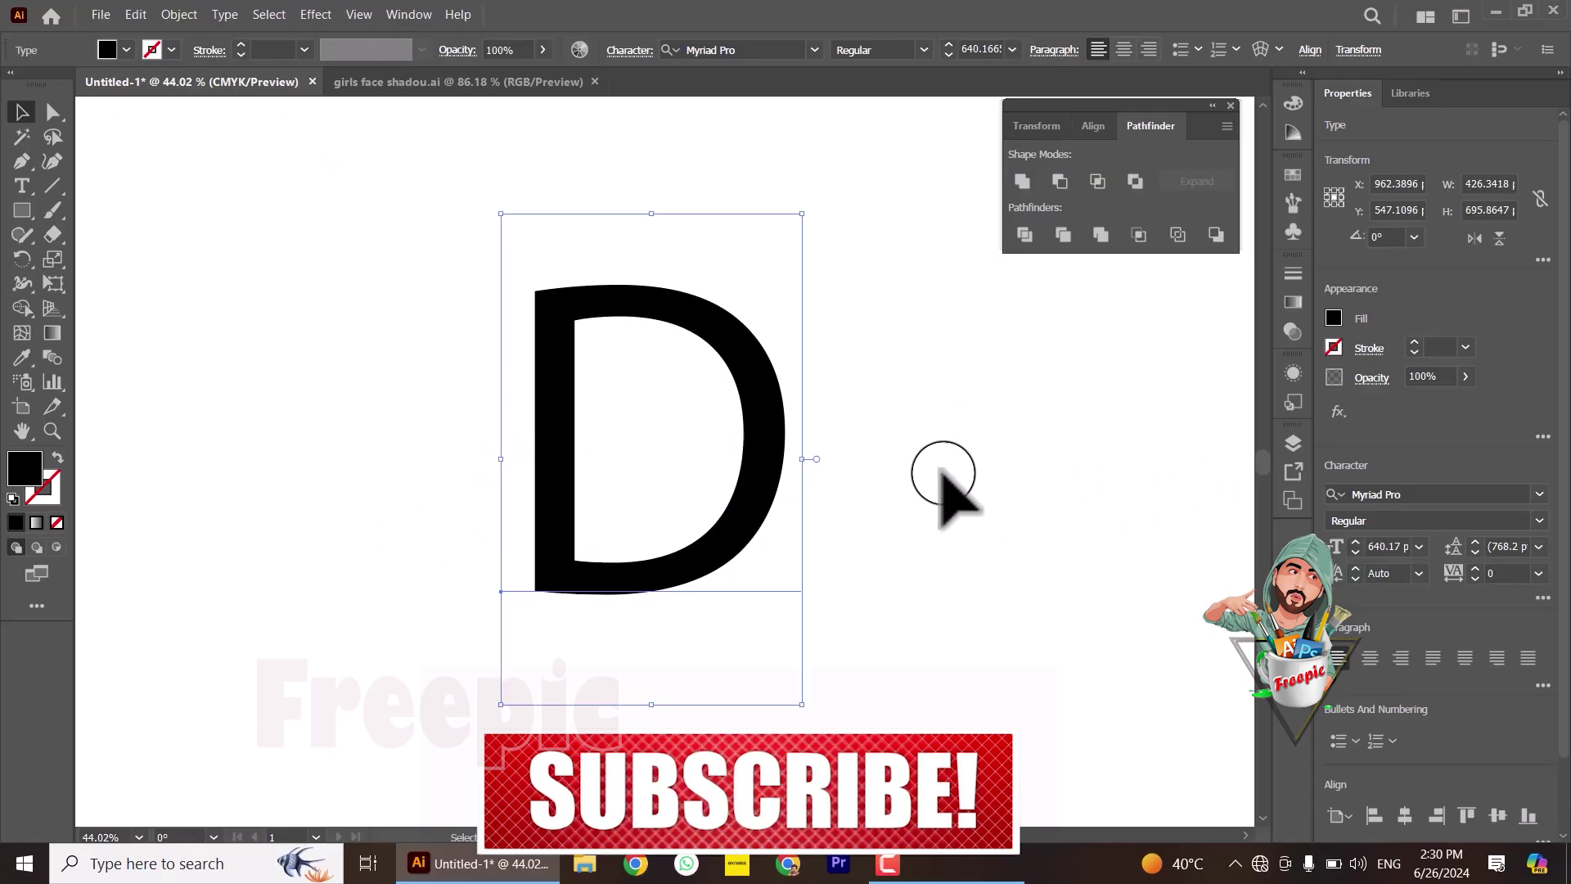
# Step: Set the D in Minion Variable Concept, convert it to outlines, ungroup it and enlarge it
pyautogui.click(1539, 493)
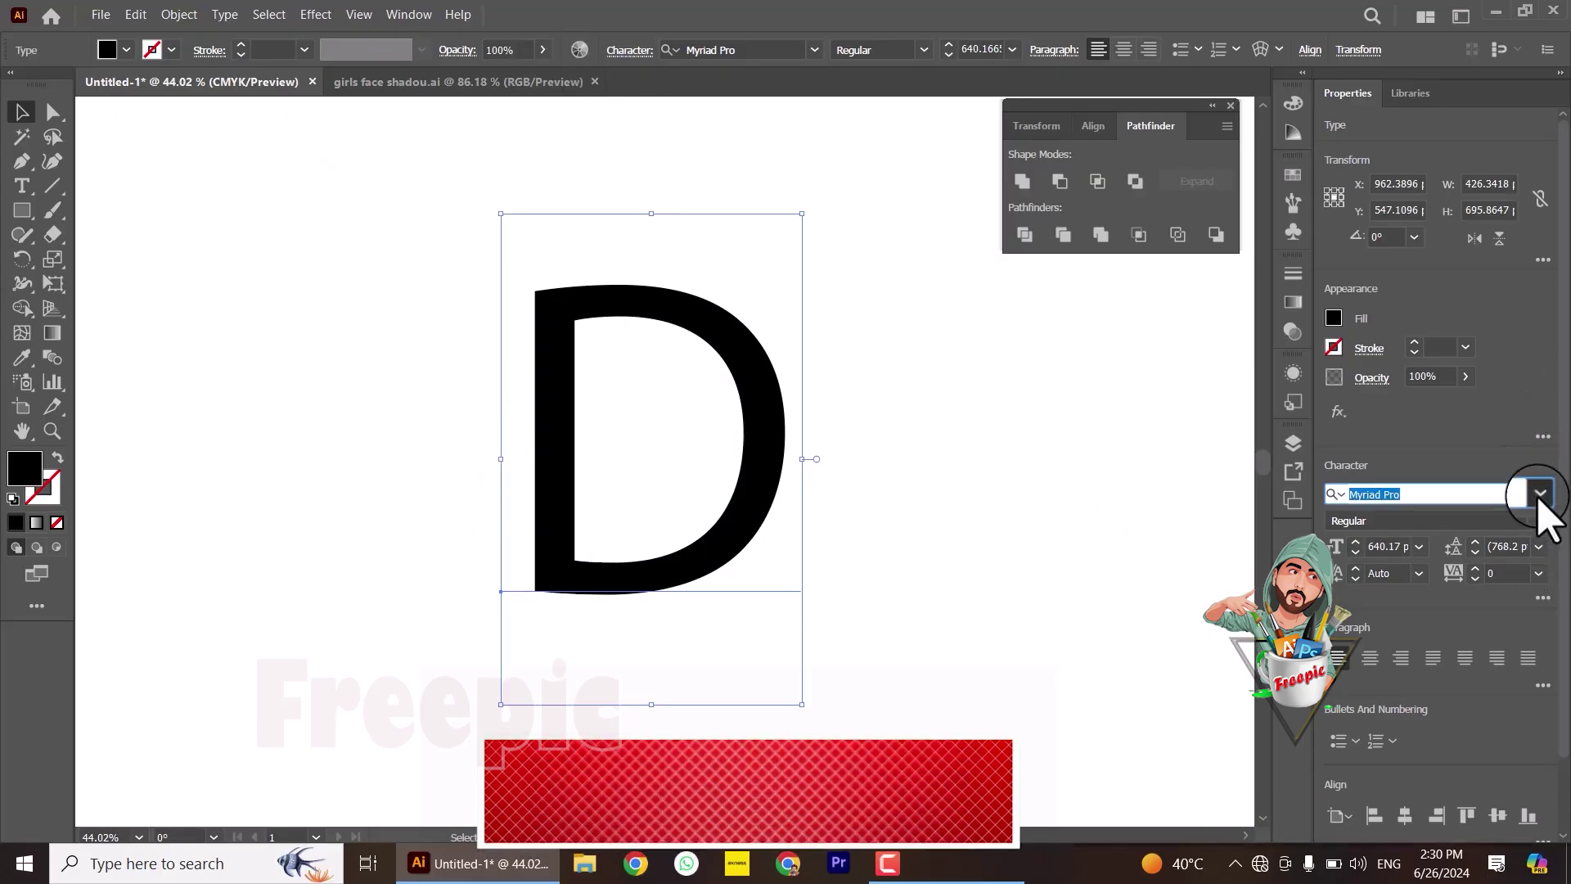
pyautogui.click(1349, 688)
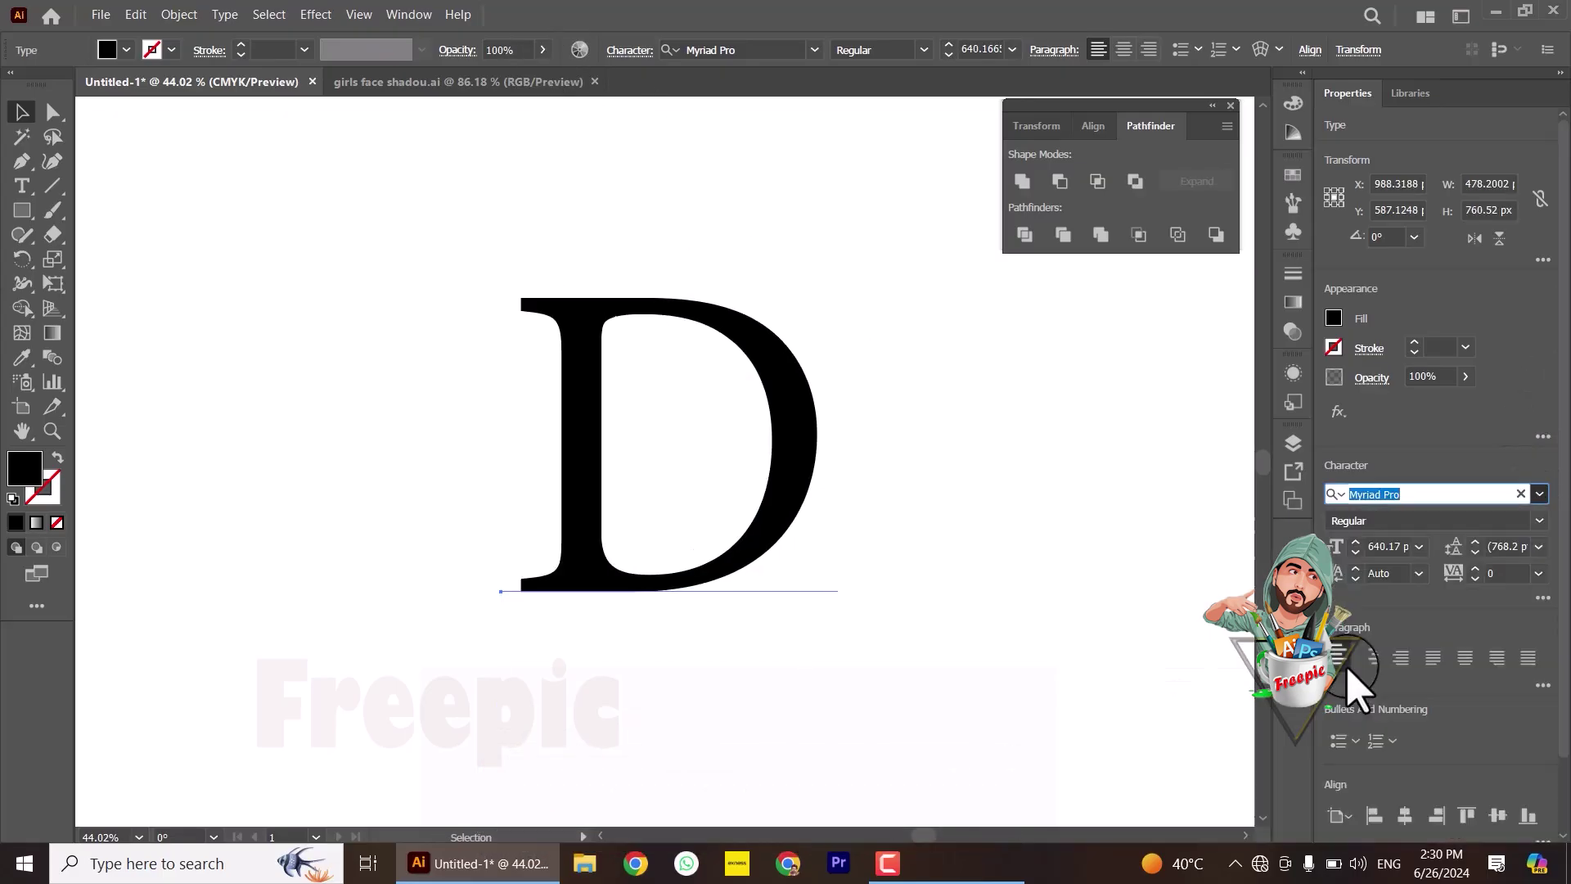
pyautogui.rightClick(774, 531)
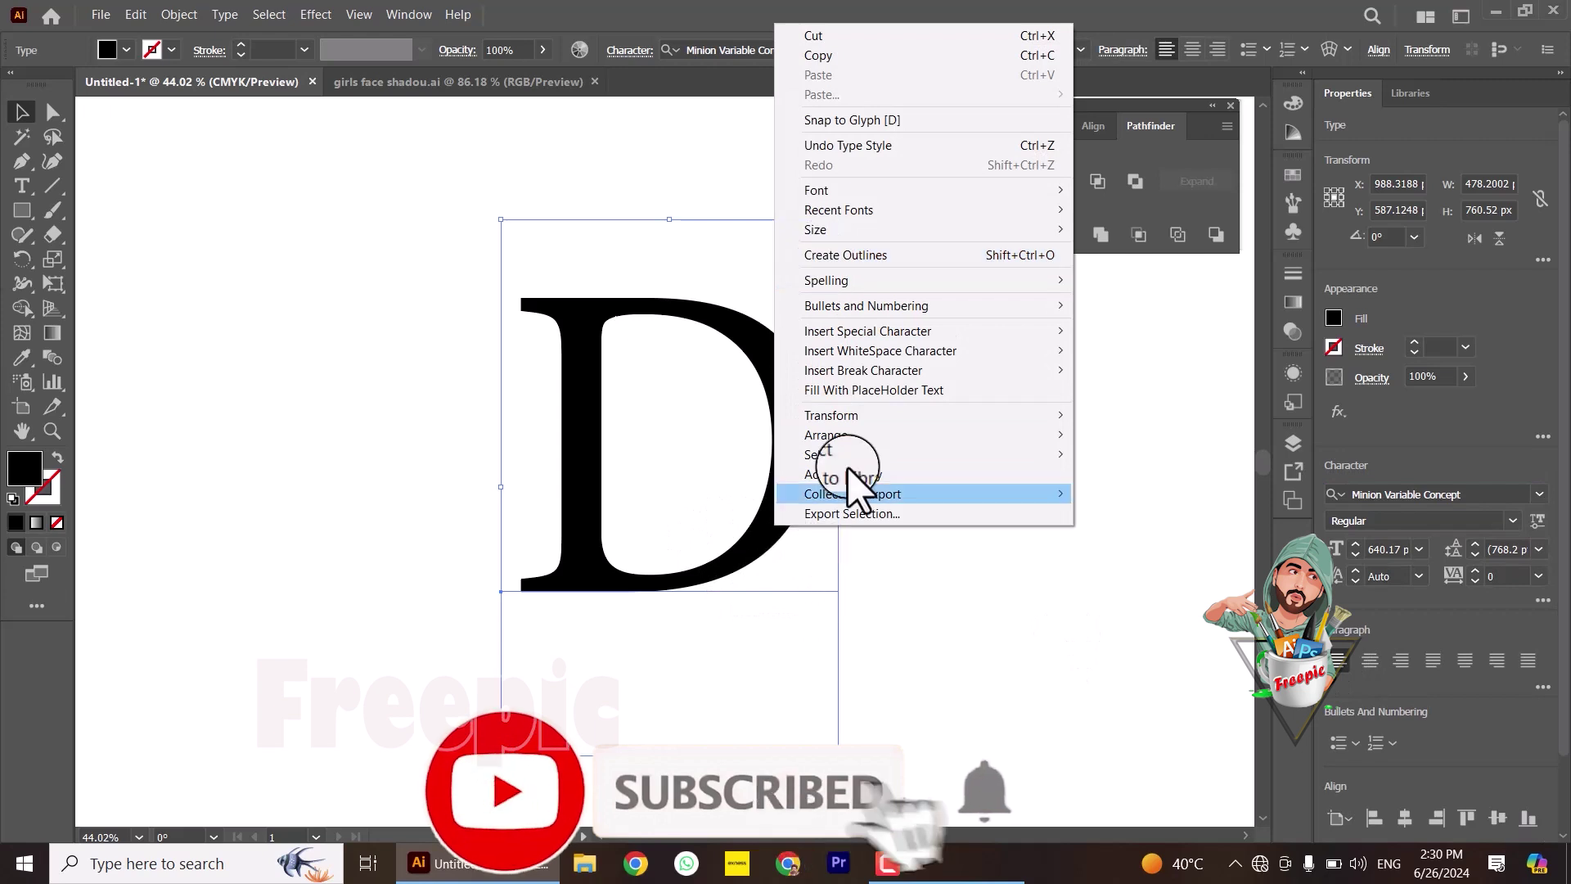
pyautogui.click(839, 255)
pyautogui.rightClick(802, 401)
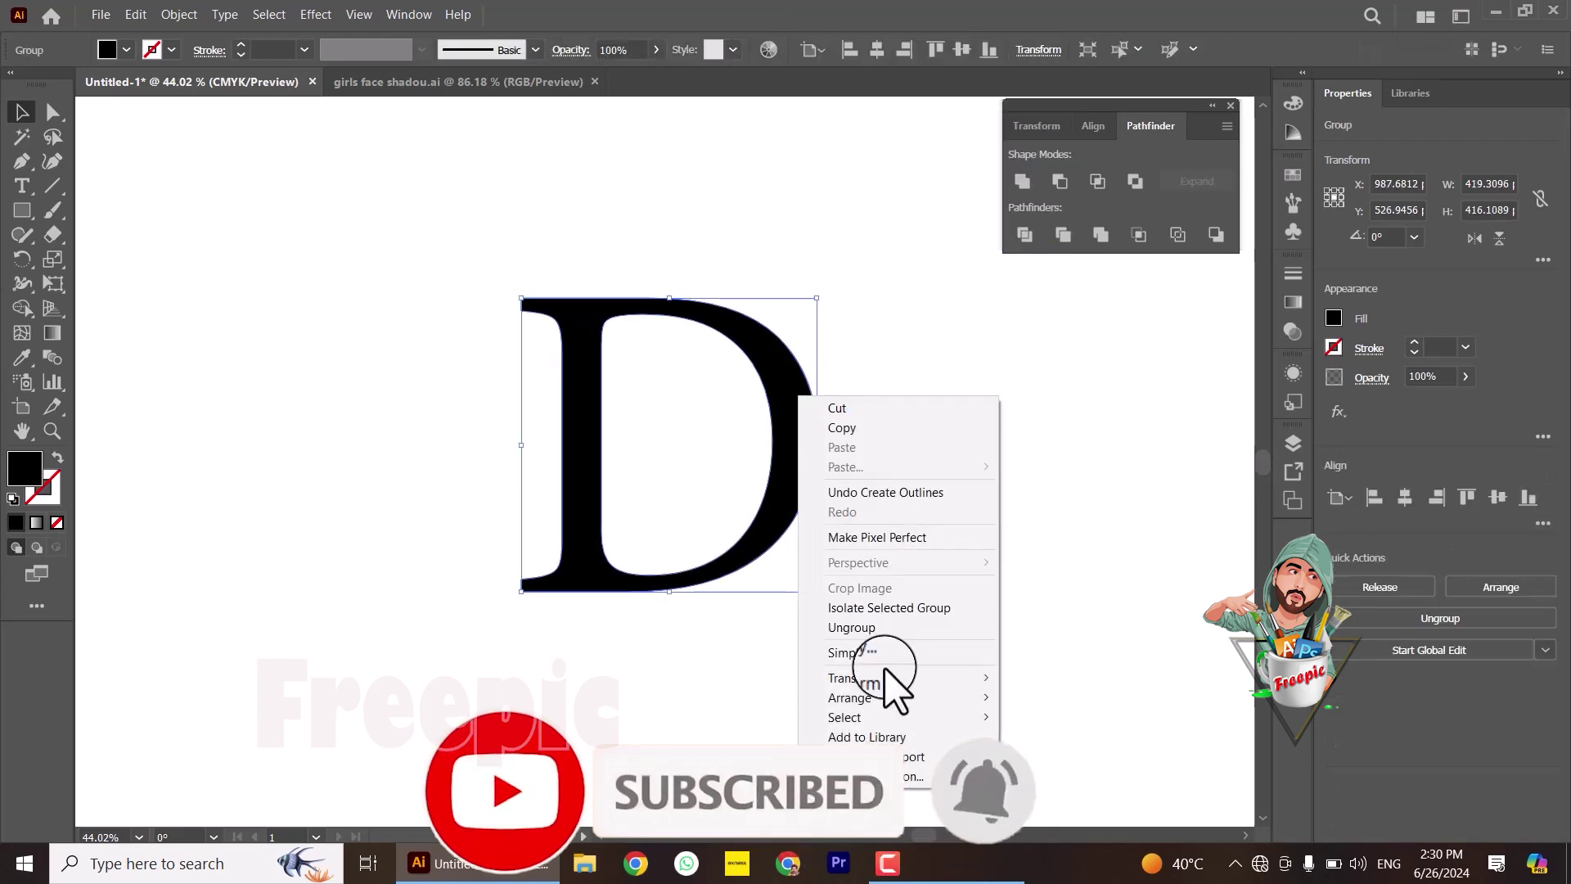
pyautogui.click(872, 628)
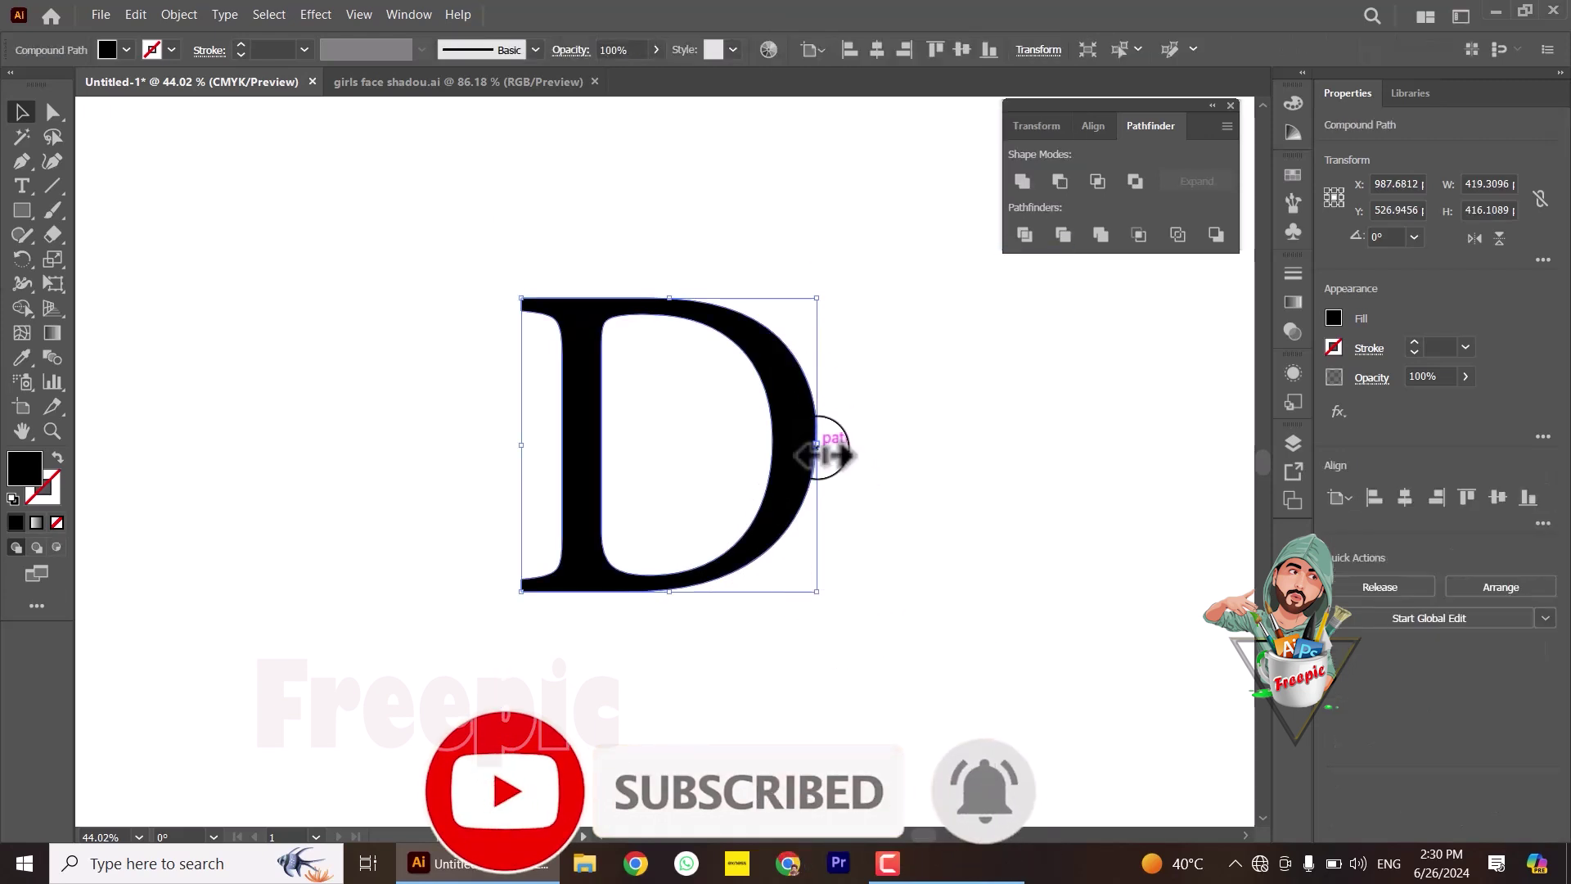
pyautogui.moveTo(815, 445); pyautogui.dragTo(875, 445)
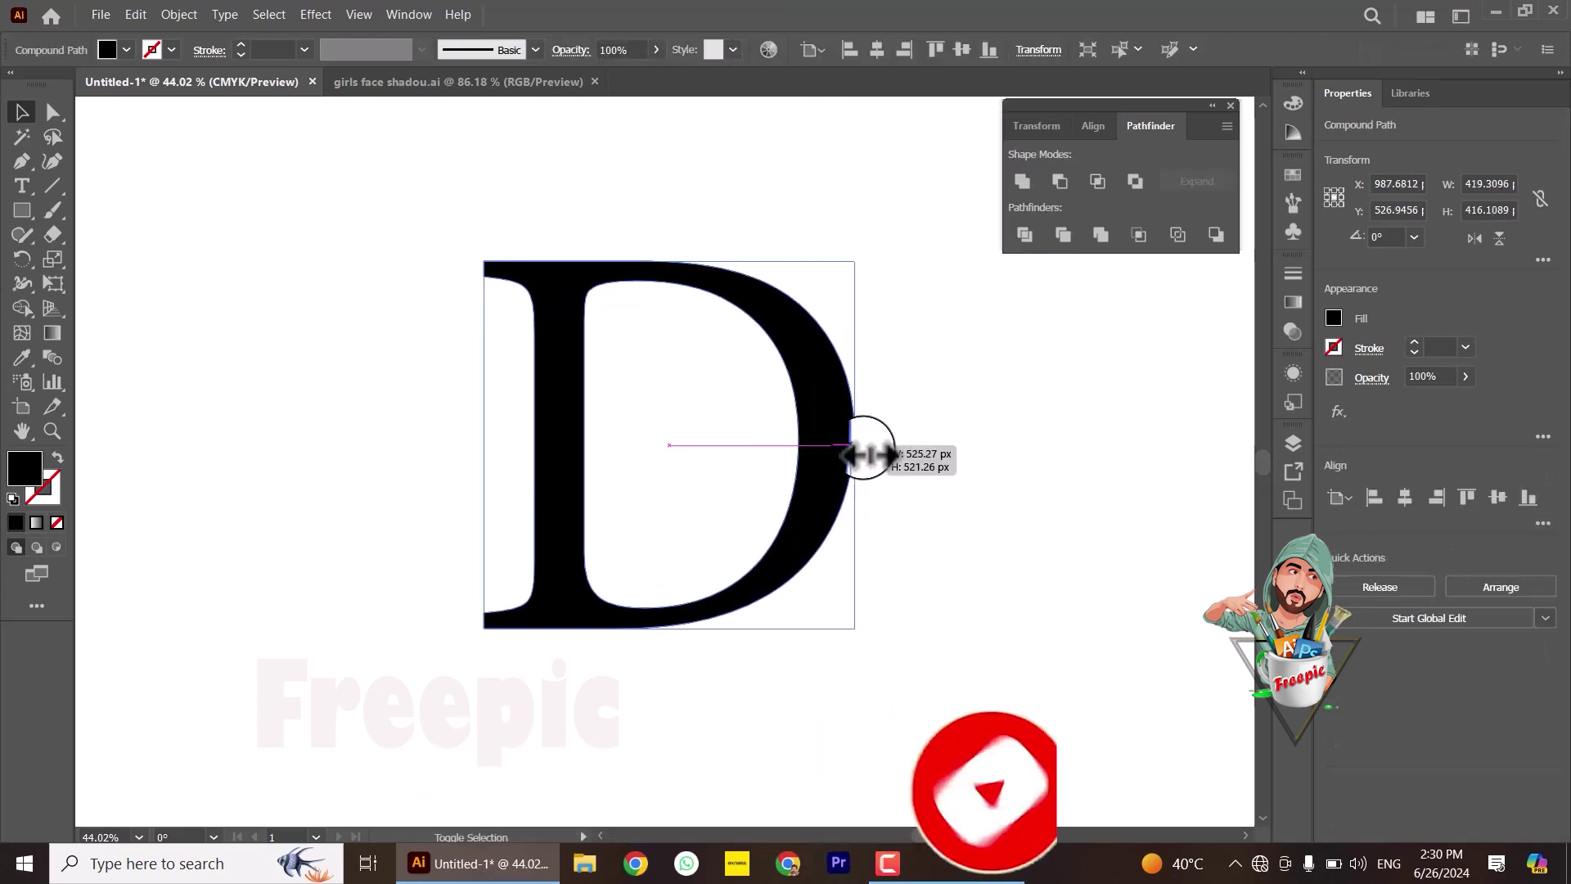
# Step: Make the D stroke-only and paste in the face silhouette copied from the girls face file
pyautogui.click(54, 456)
pyautogui.click(298, 543)
pyautogui.click(368, 82)
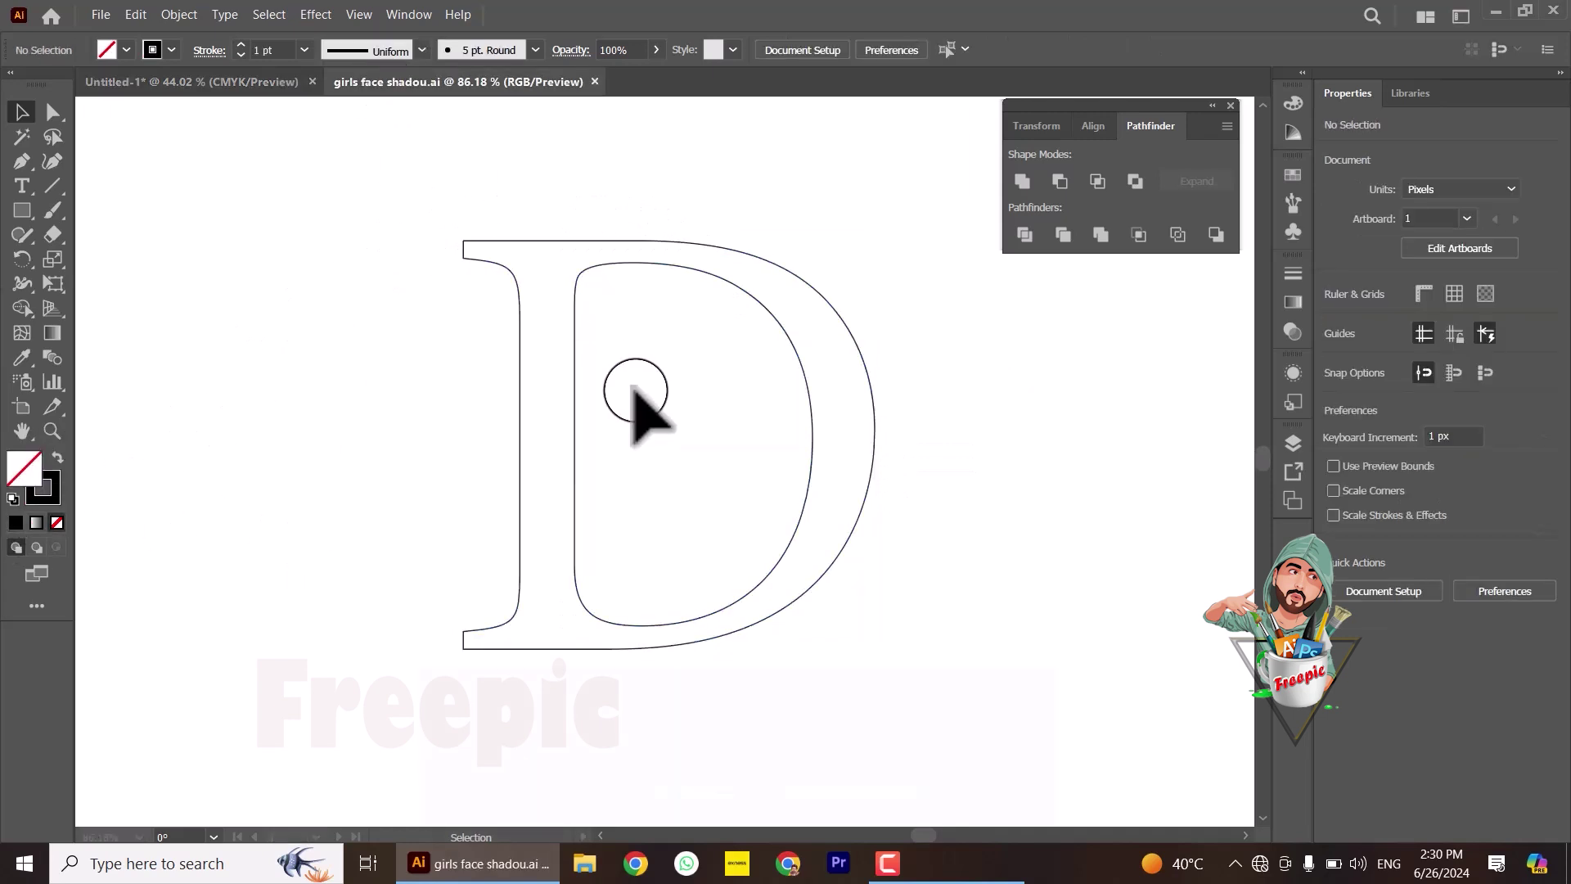
pyautogui.click(508, 421)
pyautogui.hotkey('ctrl', 'c')
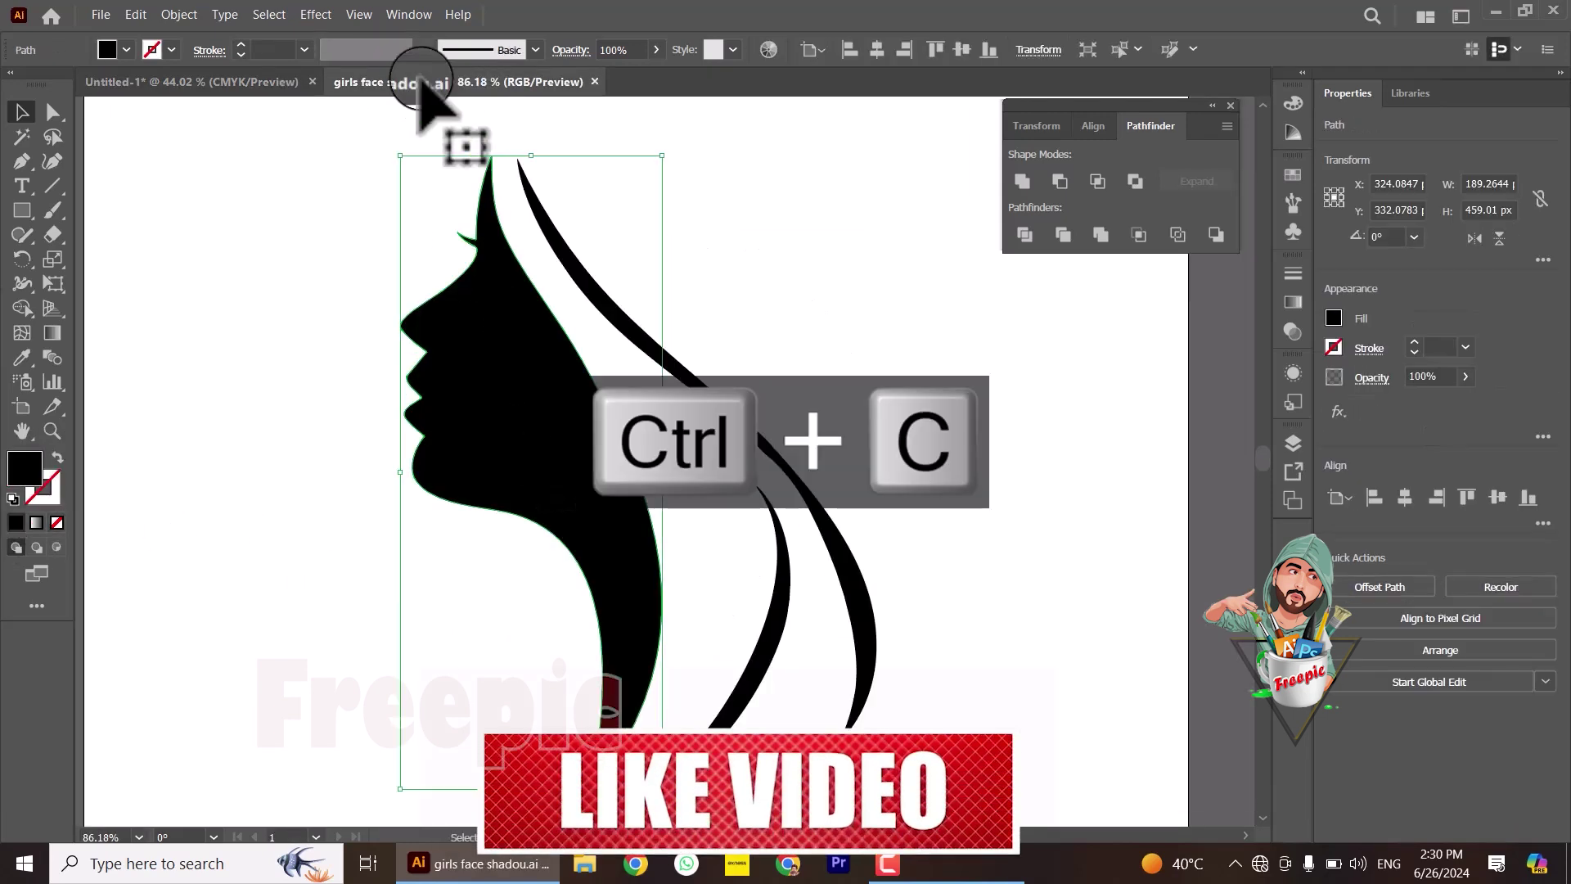
pyautogui.click(245, 82)
pyautogui.hotkey('ctrl', 'v')
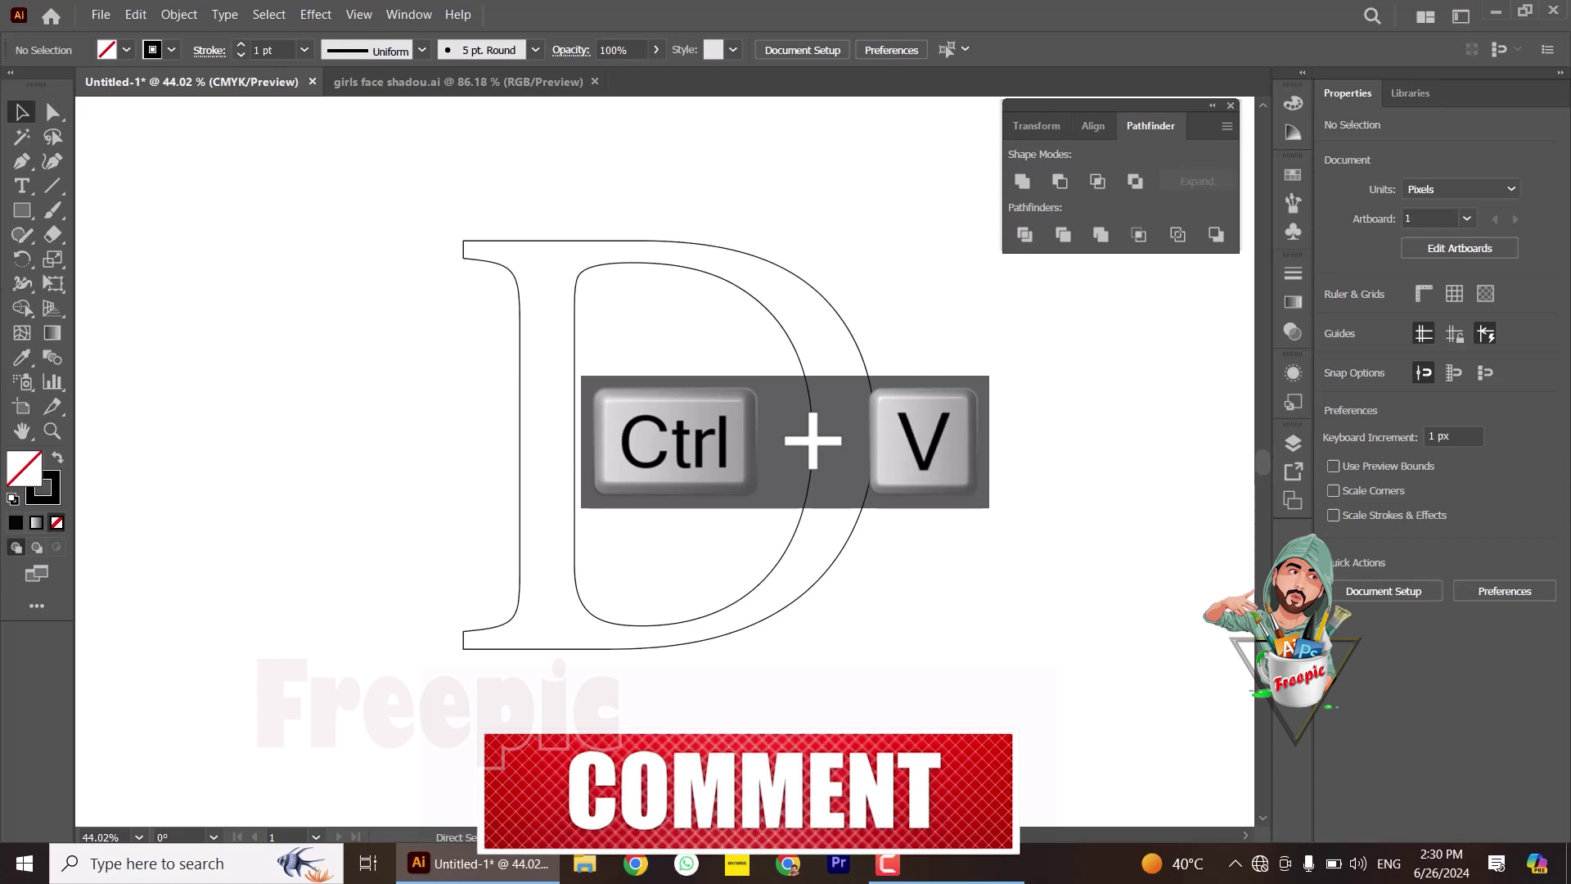
# Step: Reflect the pasted face vertically and move it left inside the D
pyautogui.rightClick(691, 464)
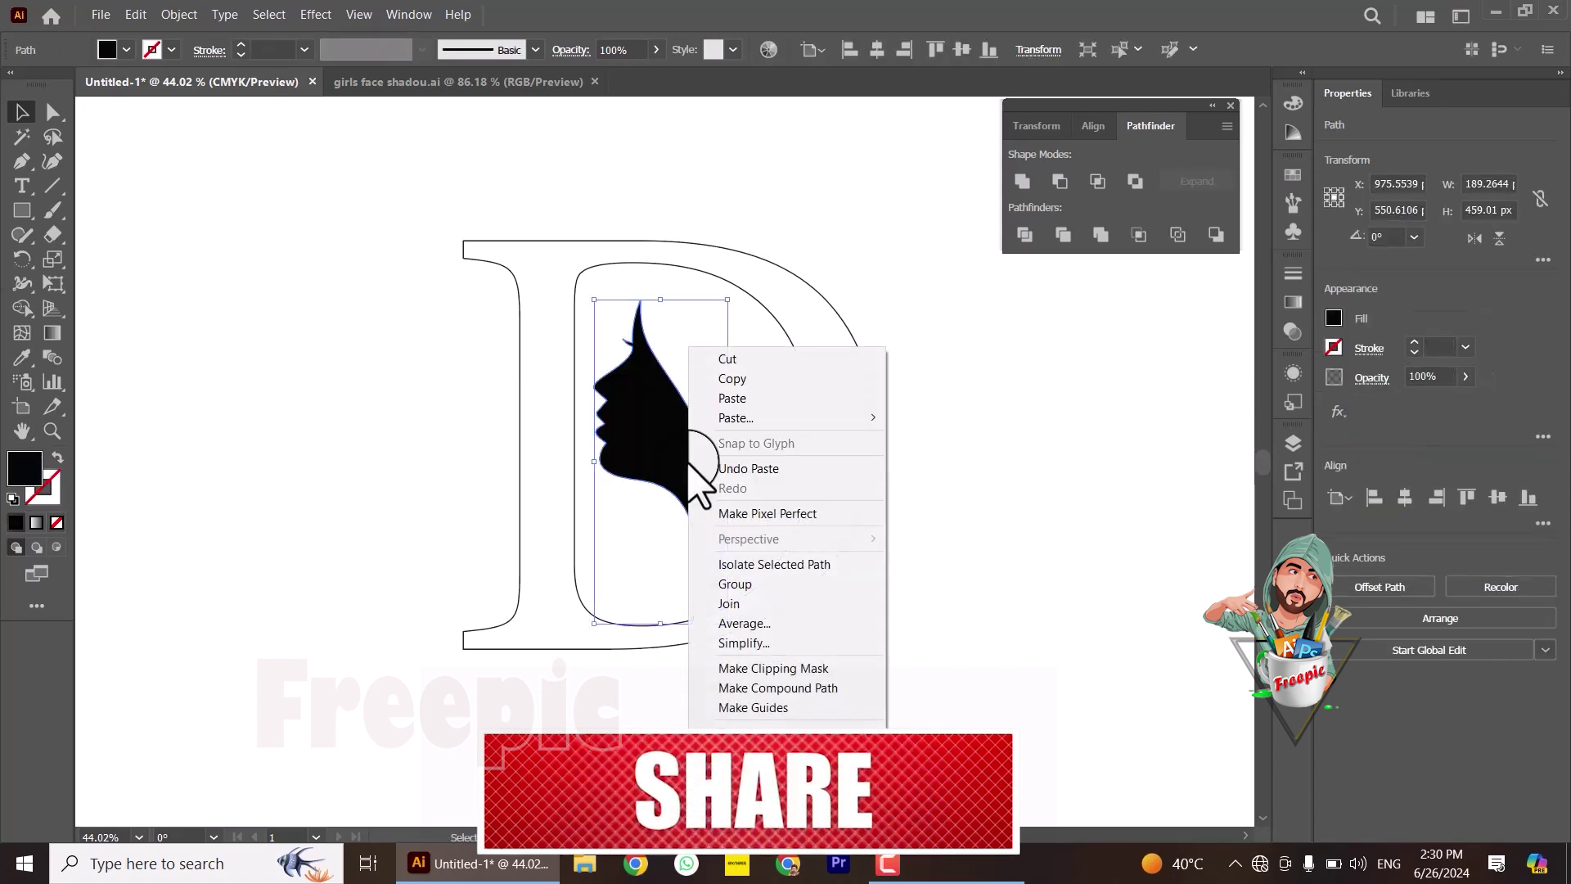
pyautogui.moveTo(755, 725)
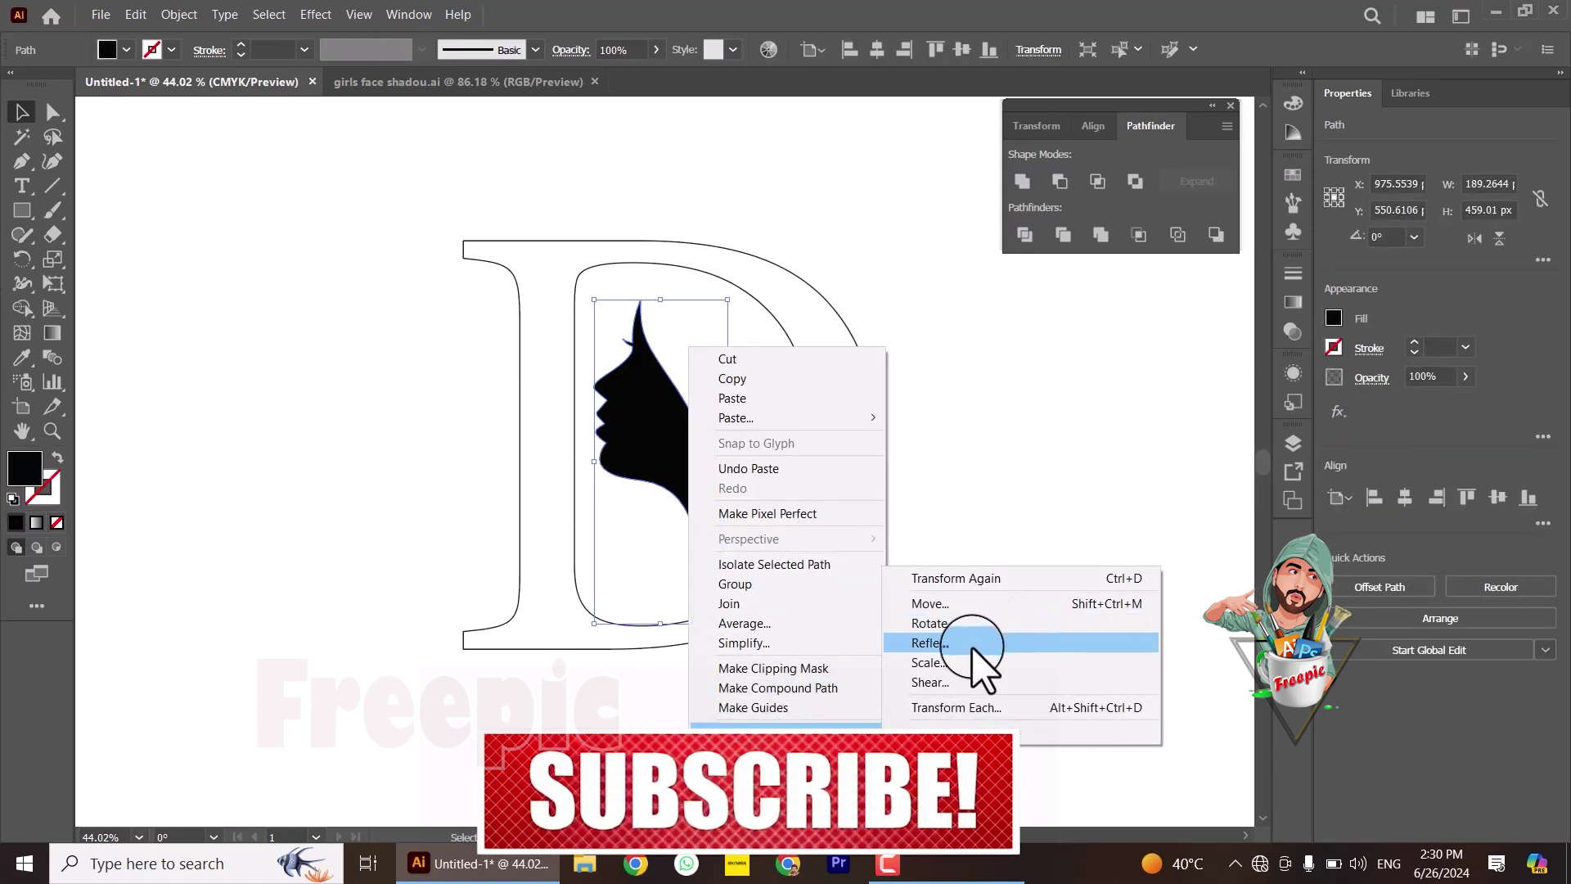
pyautogui.click(968, 633)
pyautogui.click(790, 561)
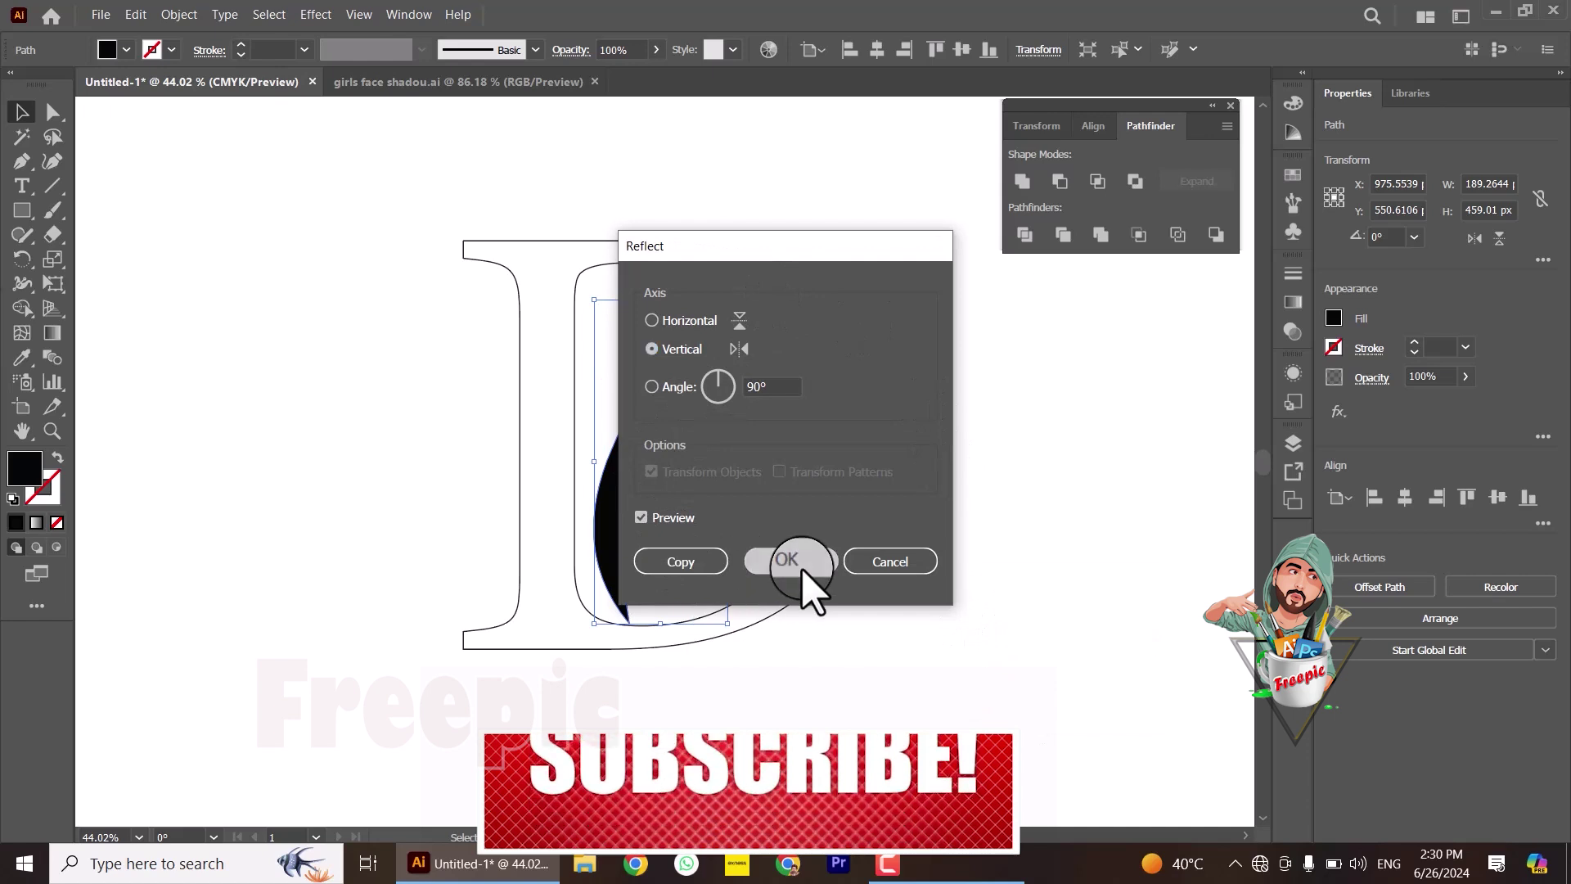
pyautogui.moveTo(668, 448)
pyautogui.mouseDown()
pyautogui.moveTo(649, 445)
pyautogui.moveTo(713, 461)
pyautogui.moveTo(617, 443)
pyautogui.mouseUp()
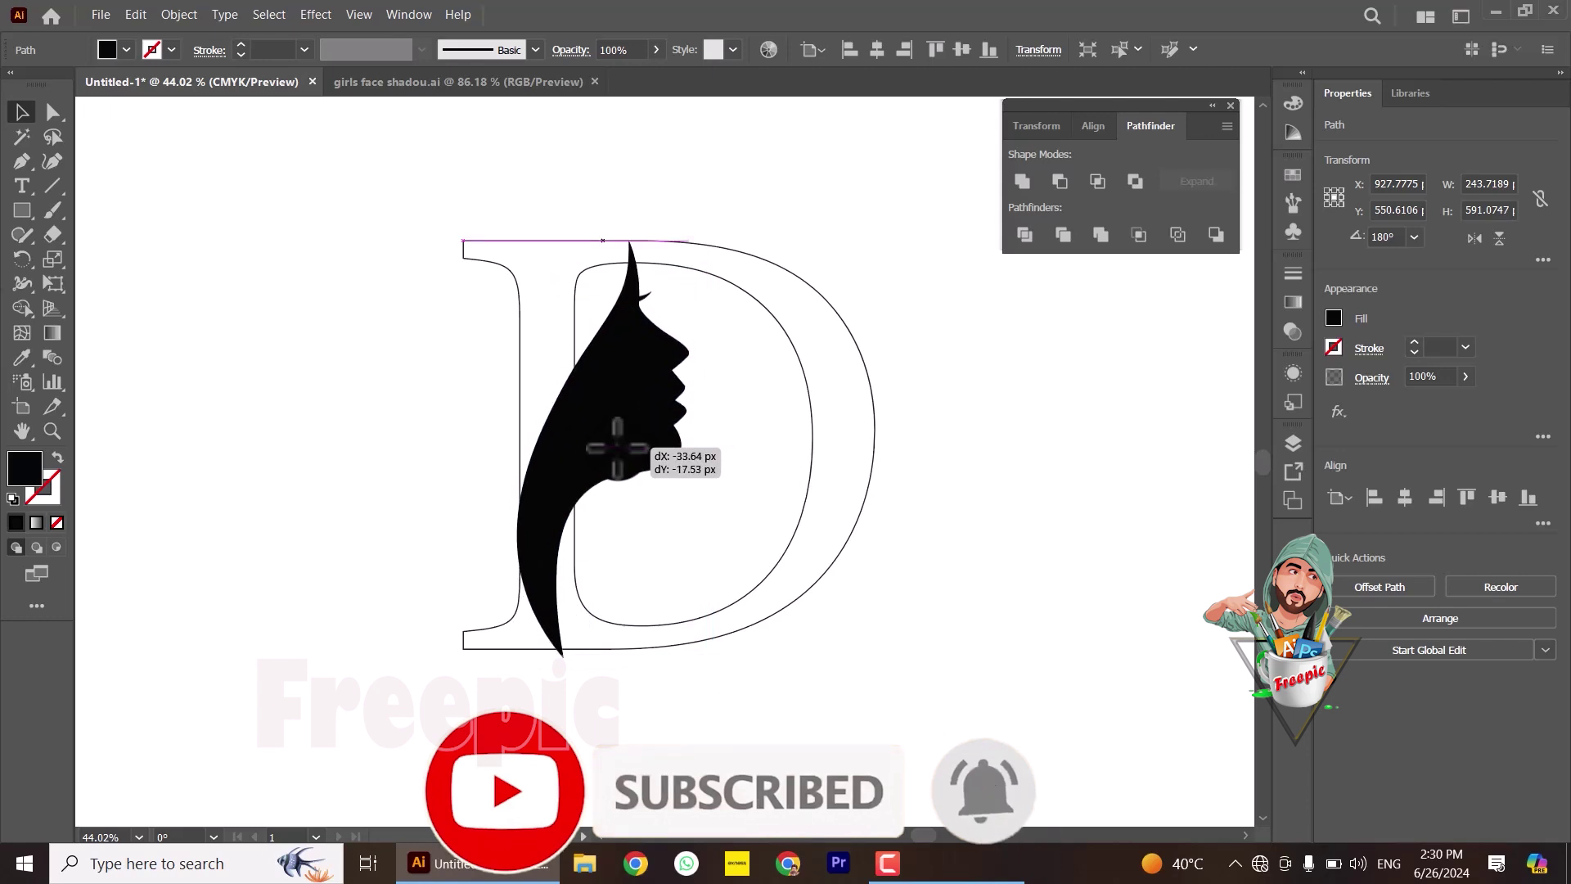
pyautogui.click(557, 687)
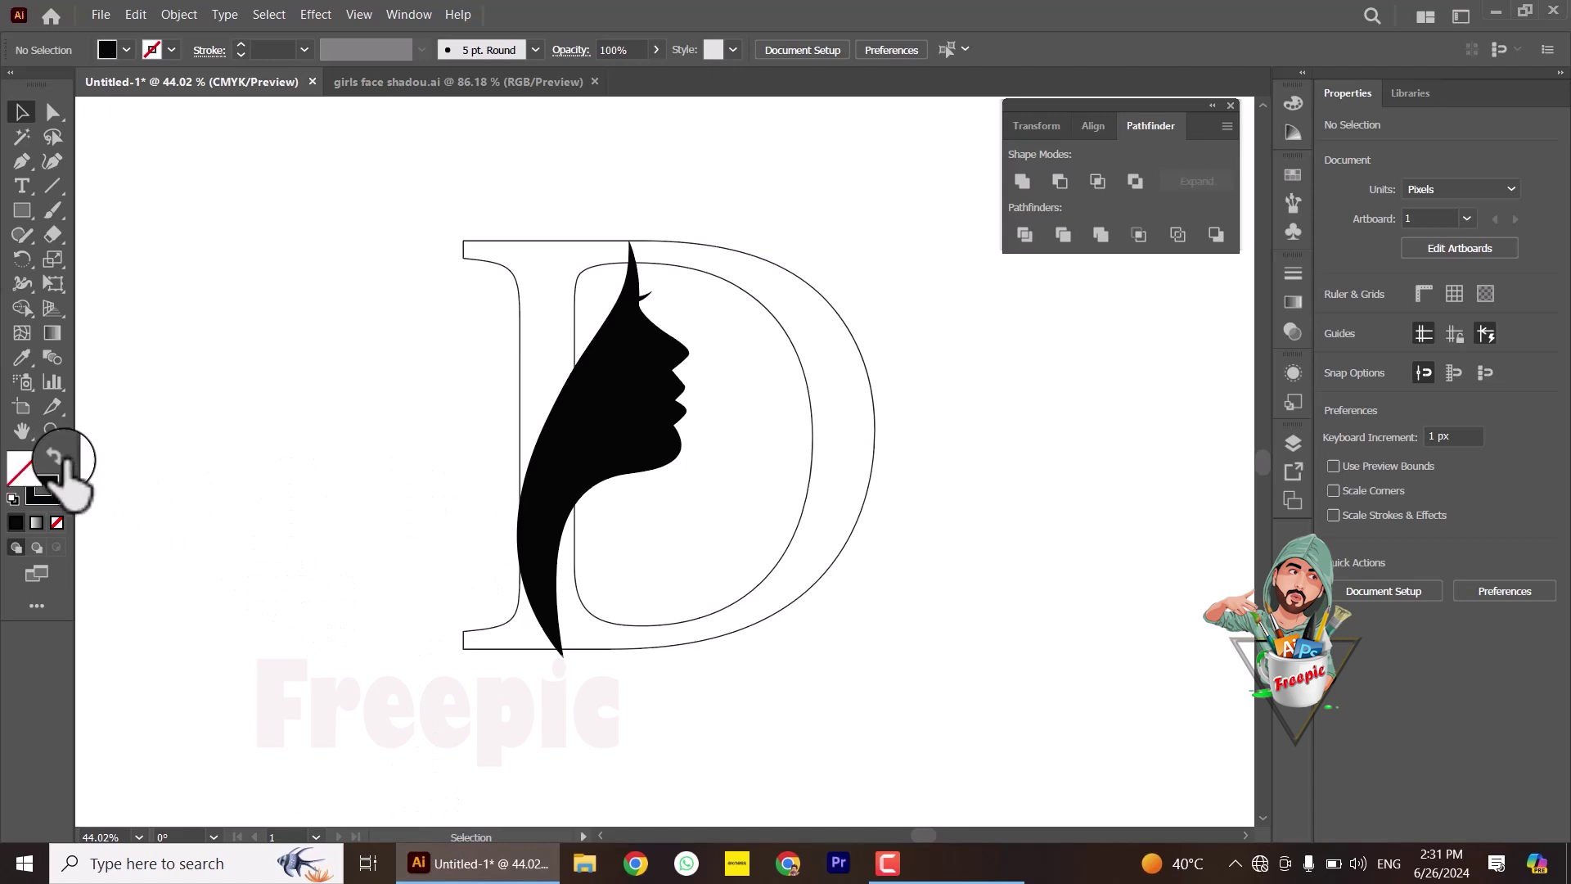
# Step: Make the face silhouette outline-only and draw a straight line down from the D's top
pyautogui.click(557, 473)
pyautogui.click(57, 457)
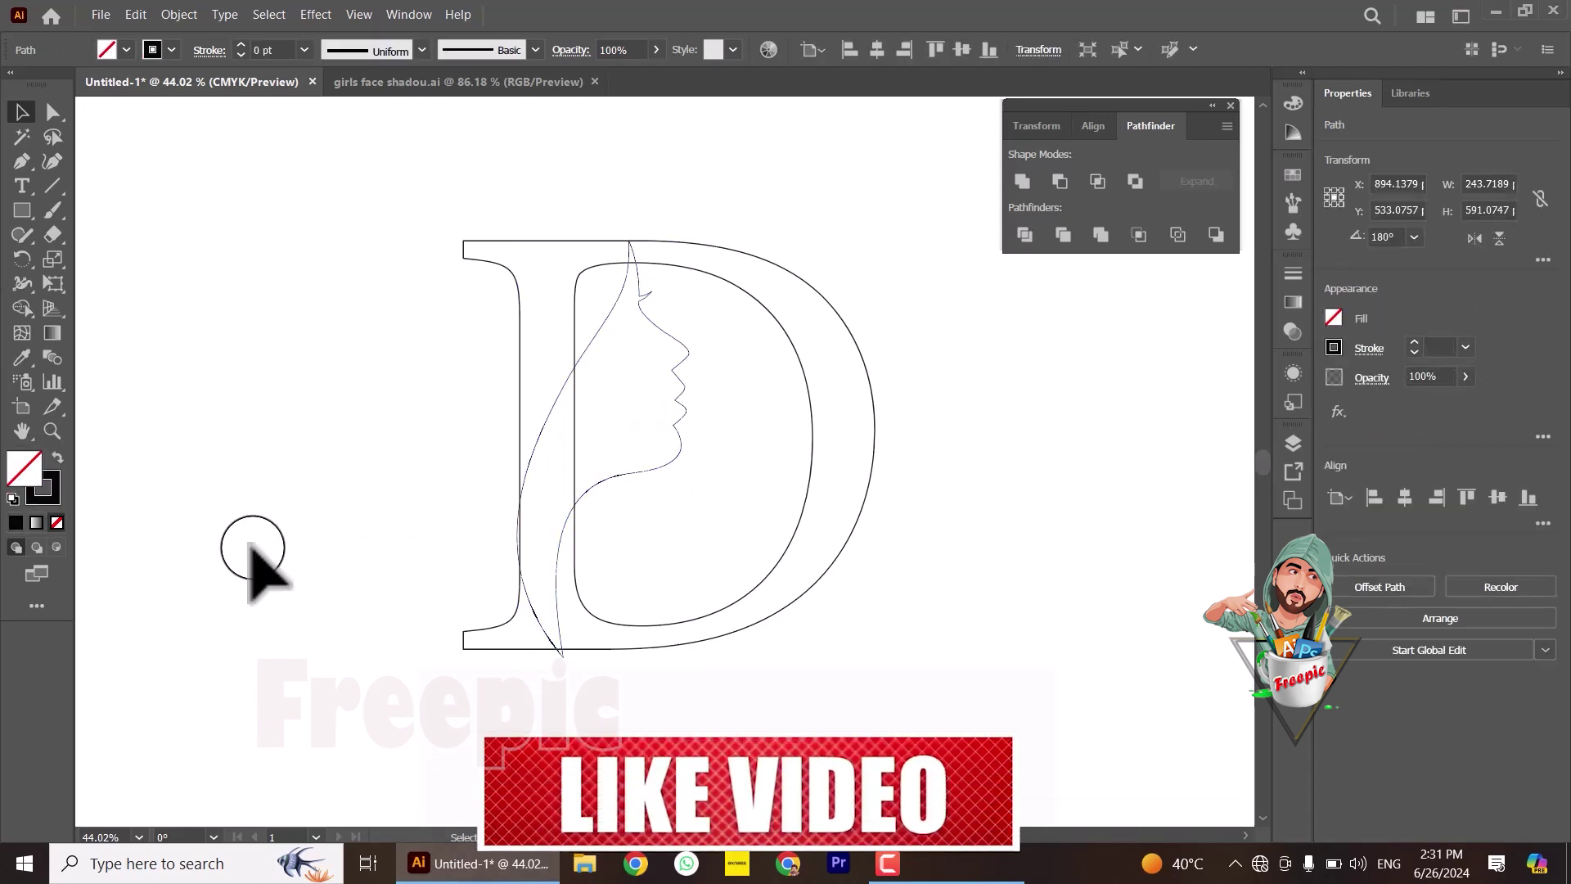
pyautogui.click(427, 681)
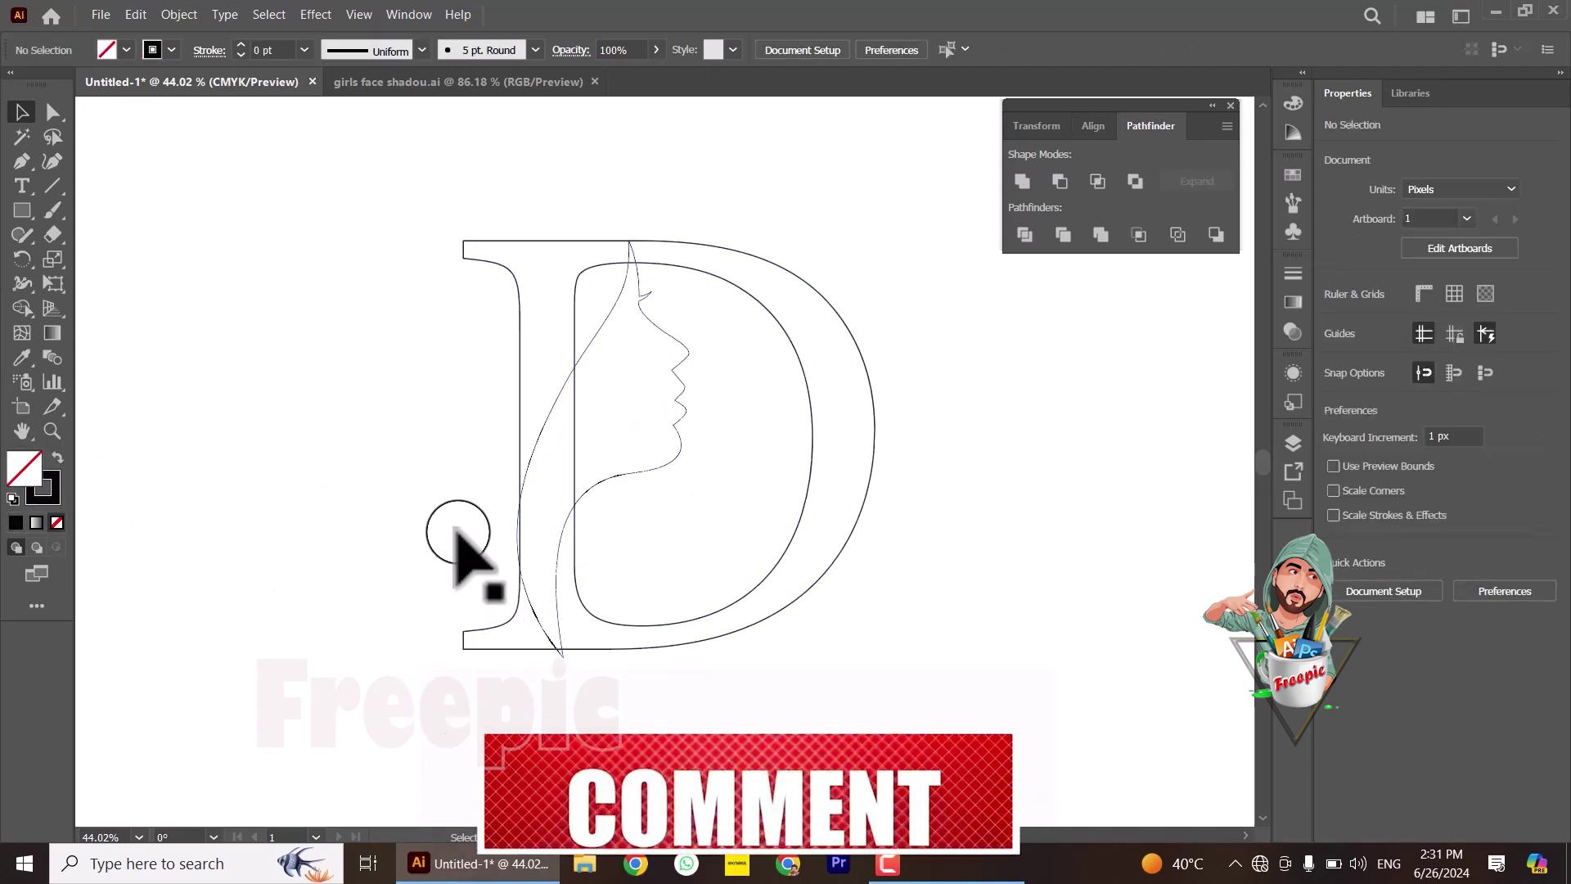
pyautogui.click(22, 168)
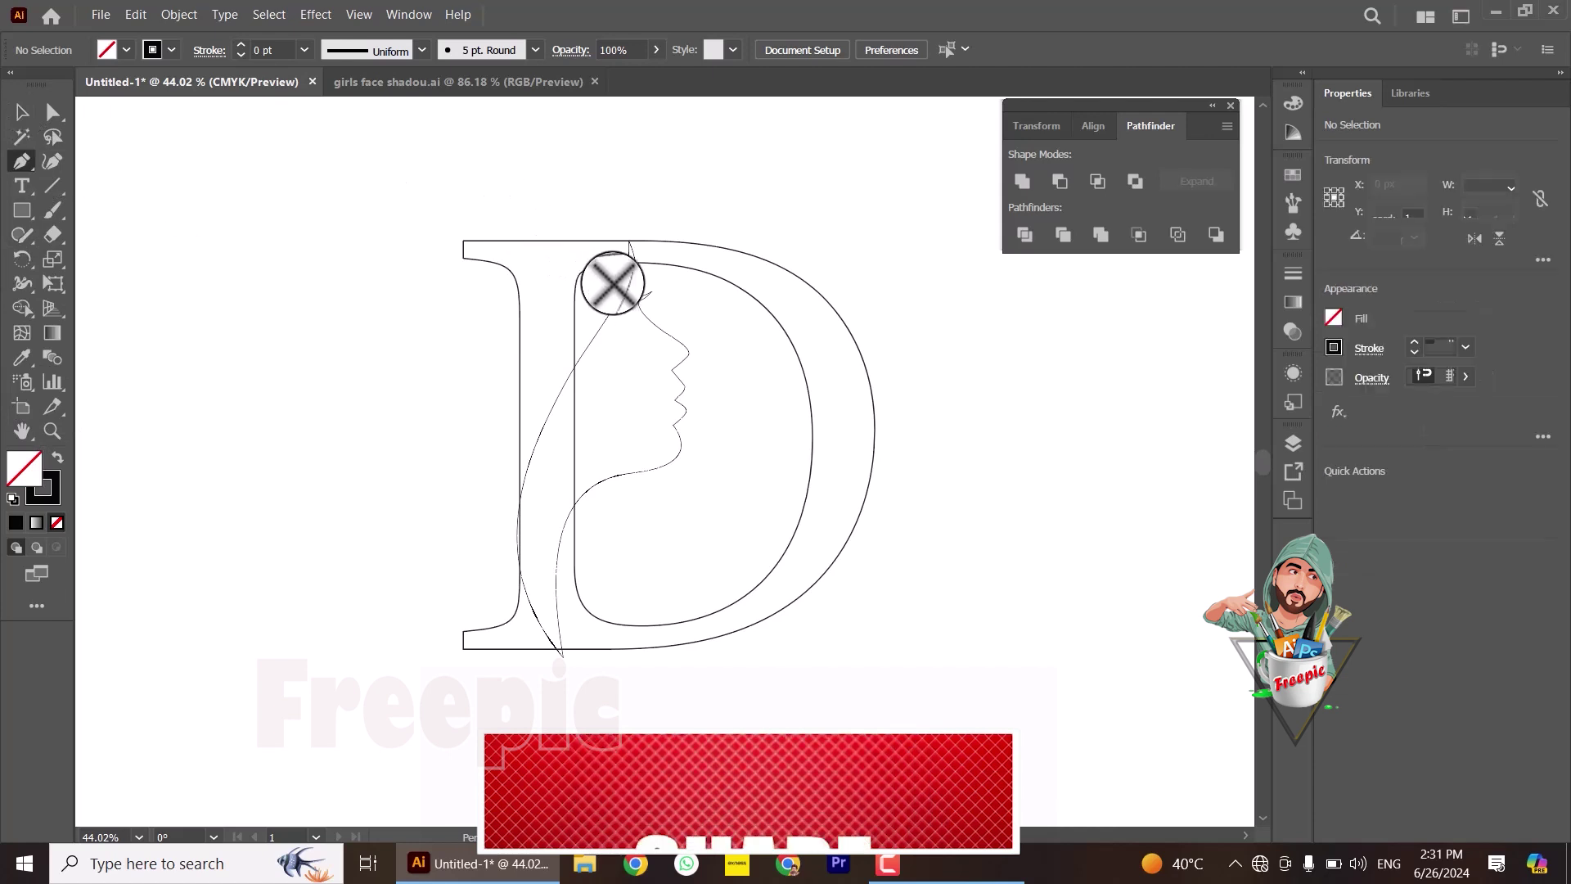
pyautogui.moveTo(626, 243); pyautogui.dragTo(562, 654)
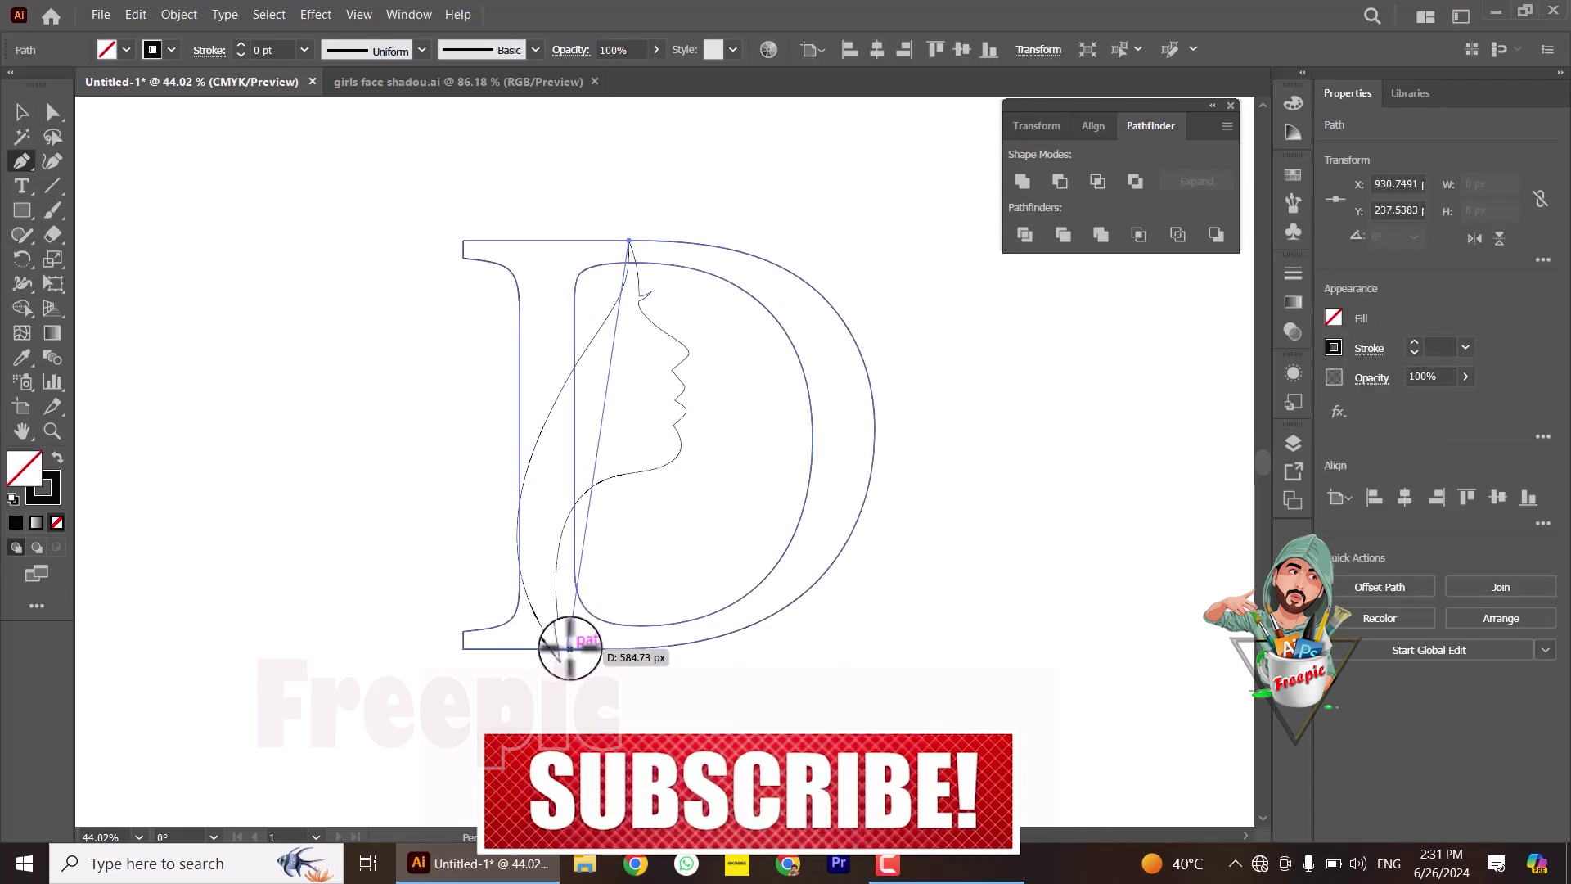
pyautogui.press('c')
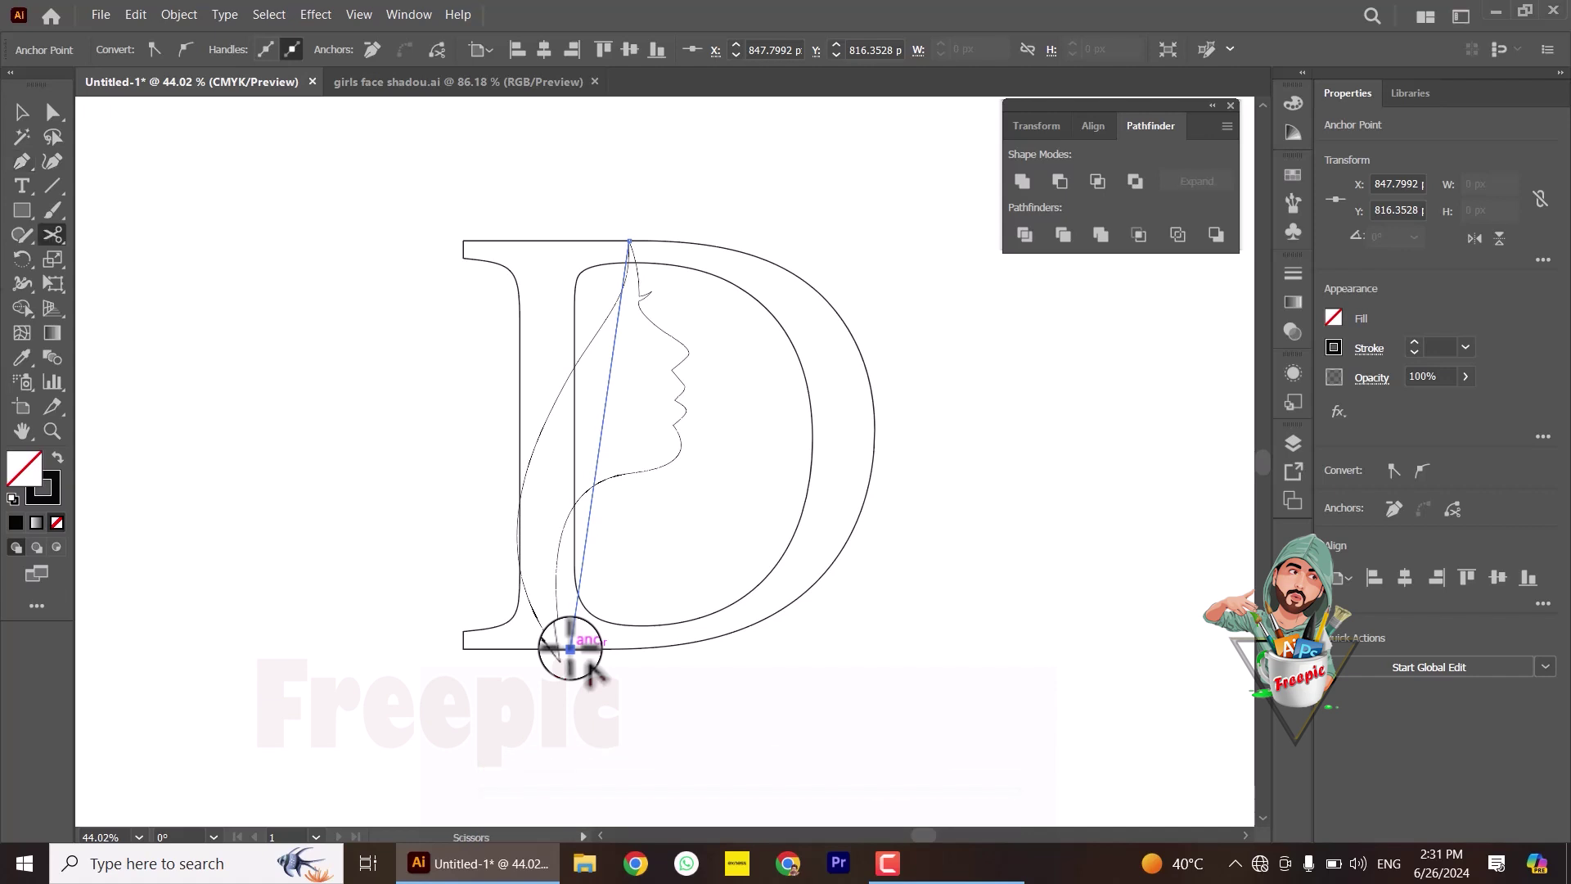
# Step: Bend the line into a flowing curve down the D's stem behind the face
pyautogui.click(51, 161)
pyautogui.moveTo(596, 434); pyautogui.dragTo(543, 432)
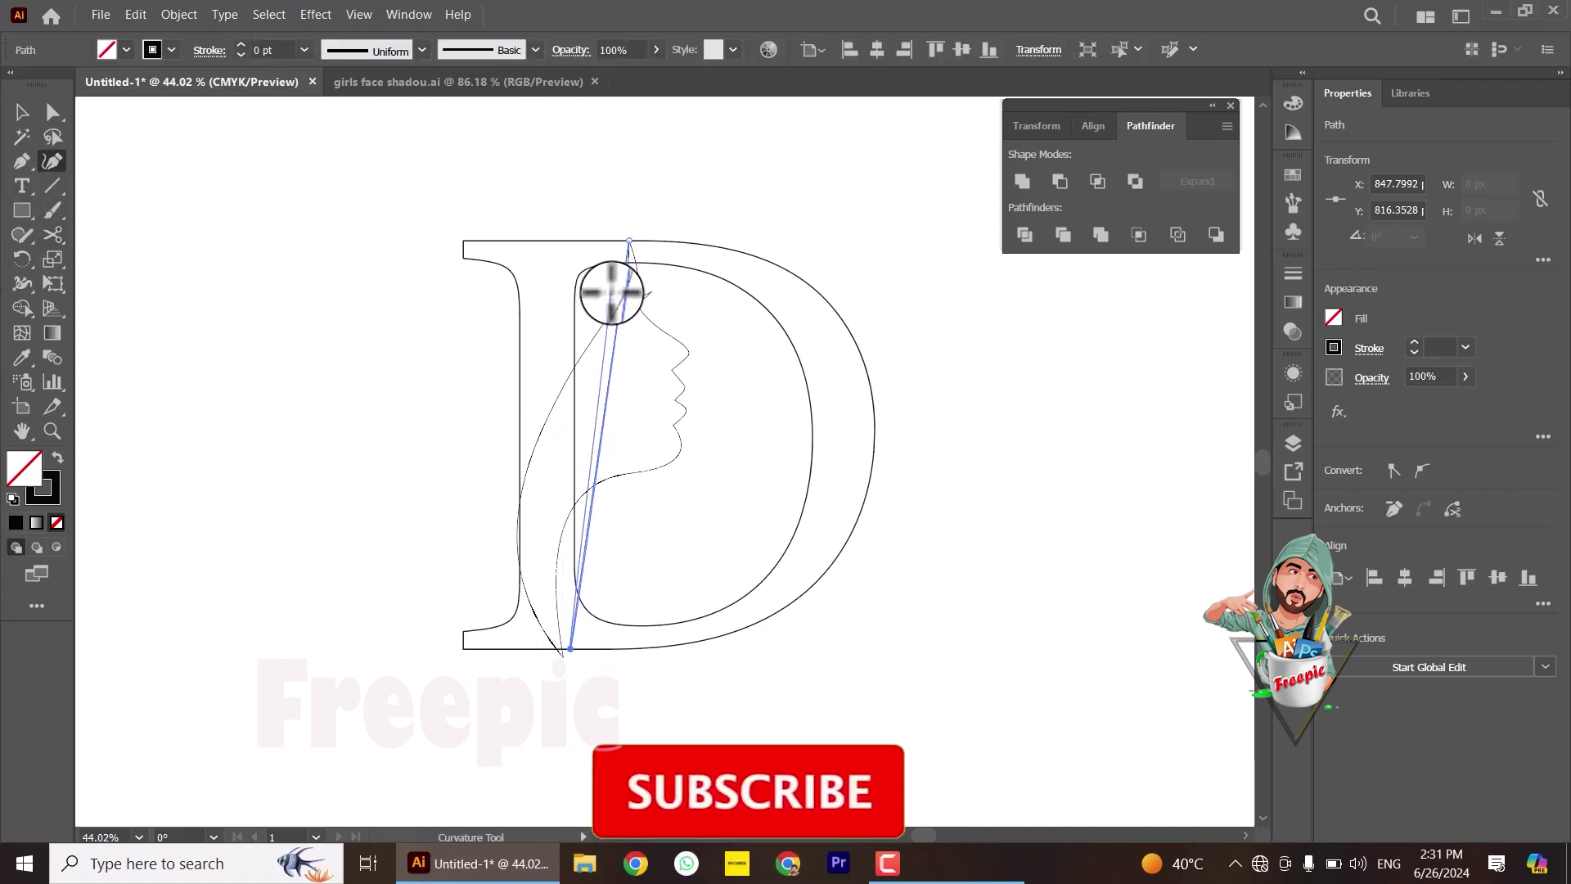
pyautogui.moveTo(624, 280); pyautogui.dragTo(595, 284)
pyautogui.moveTo(539, 434); pyautogui.dragTo(546, 533)
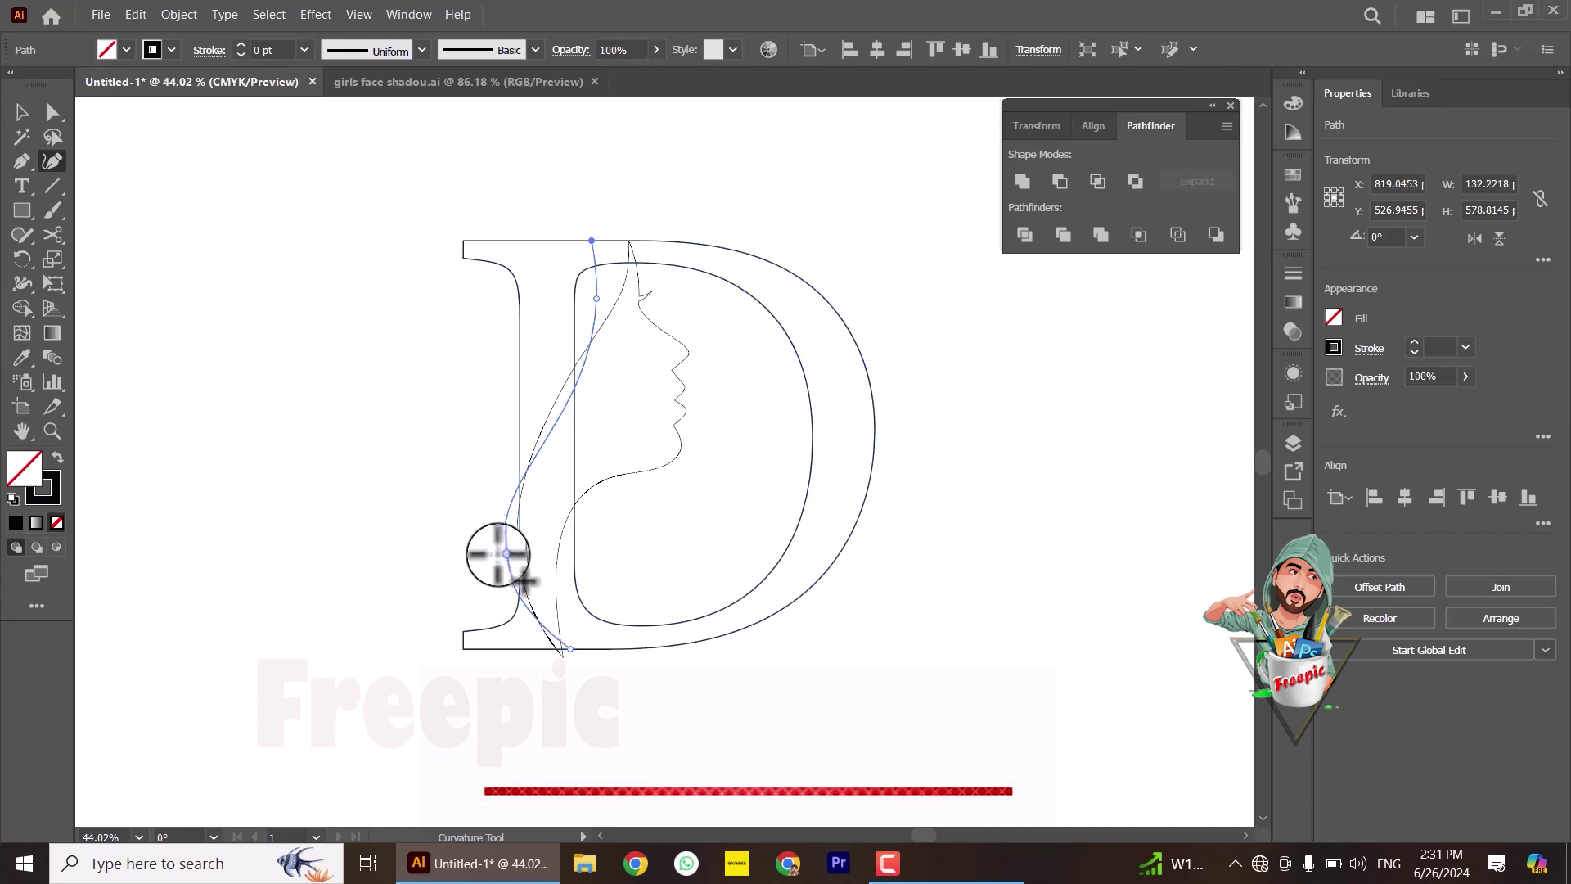
pyautogui.moveTo(504, 554); pyautogui.dragTo(498, 499)
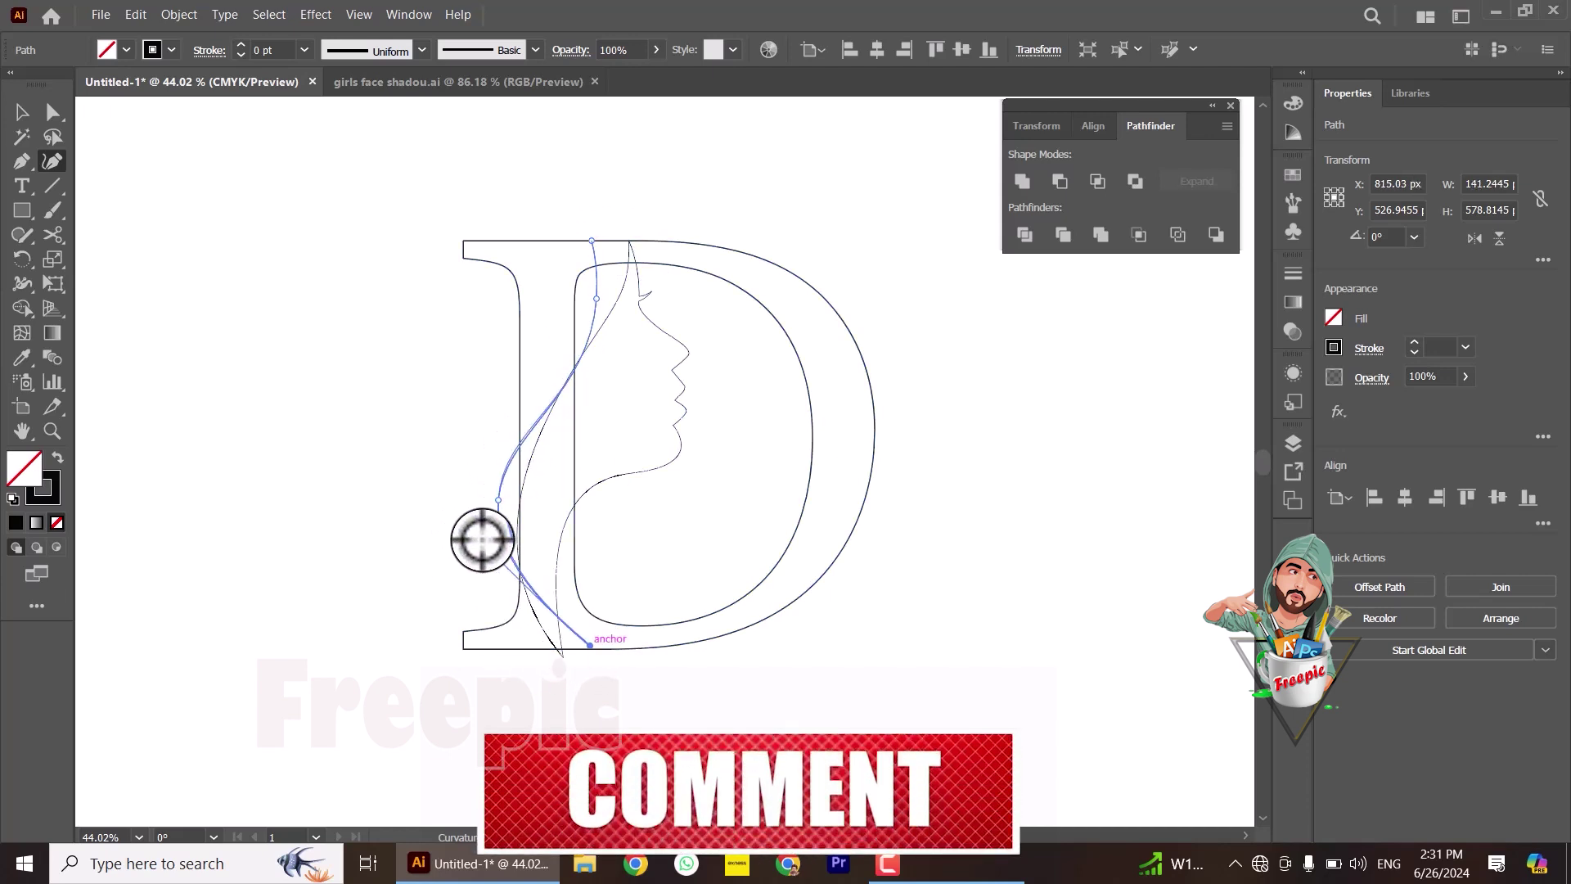
pyautogui.moveTo(512, 563); pyautogui.dragTo(505, 582)
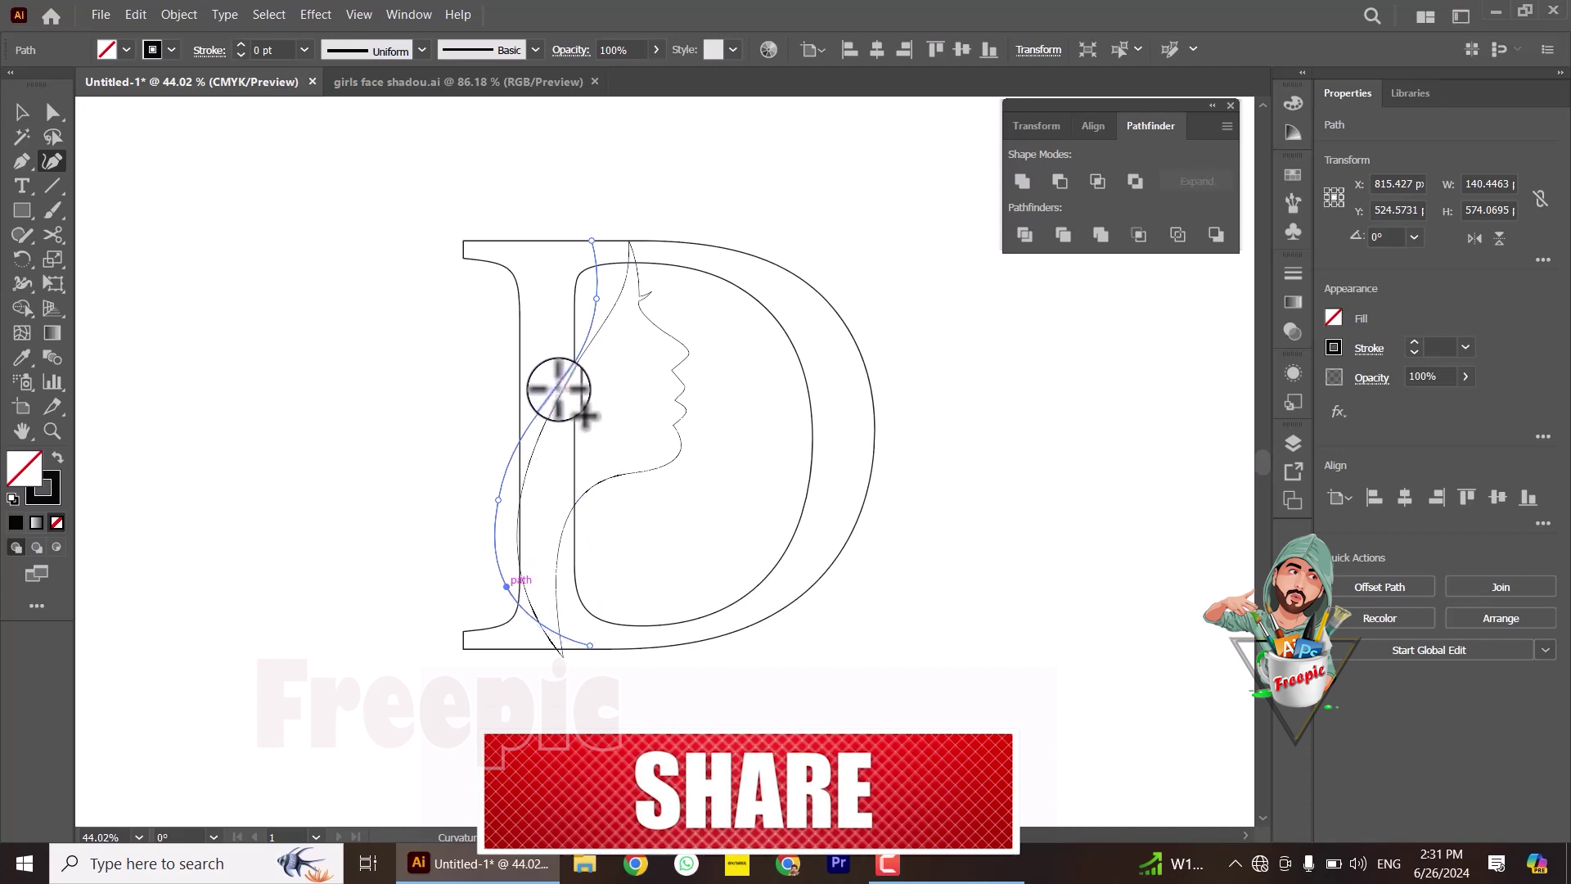
pyautogui.moveTo(596, 298); pyautogui.dragTo(596, 279)
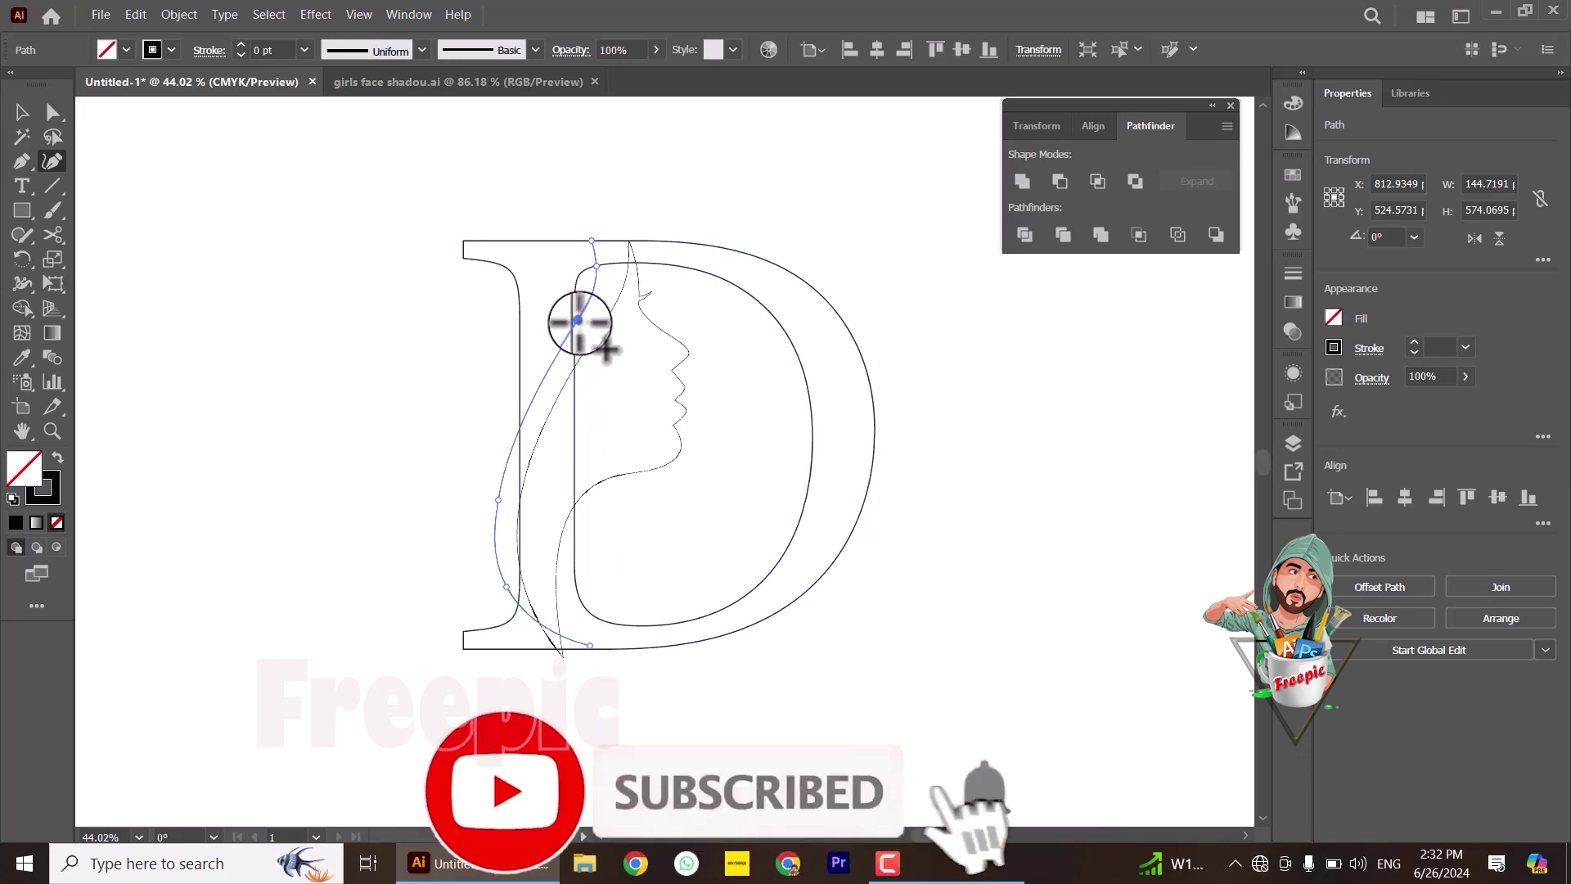
pyautogui.moveTo(578, 321); pyautogui.dragTo(567, 351)
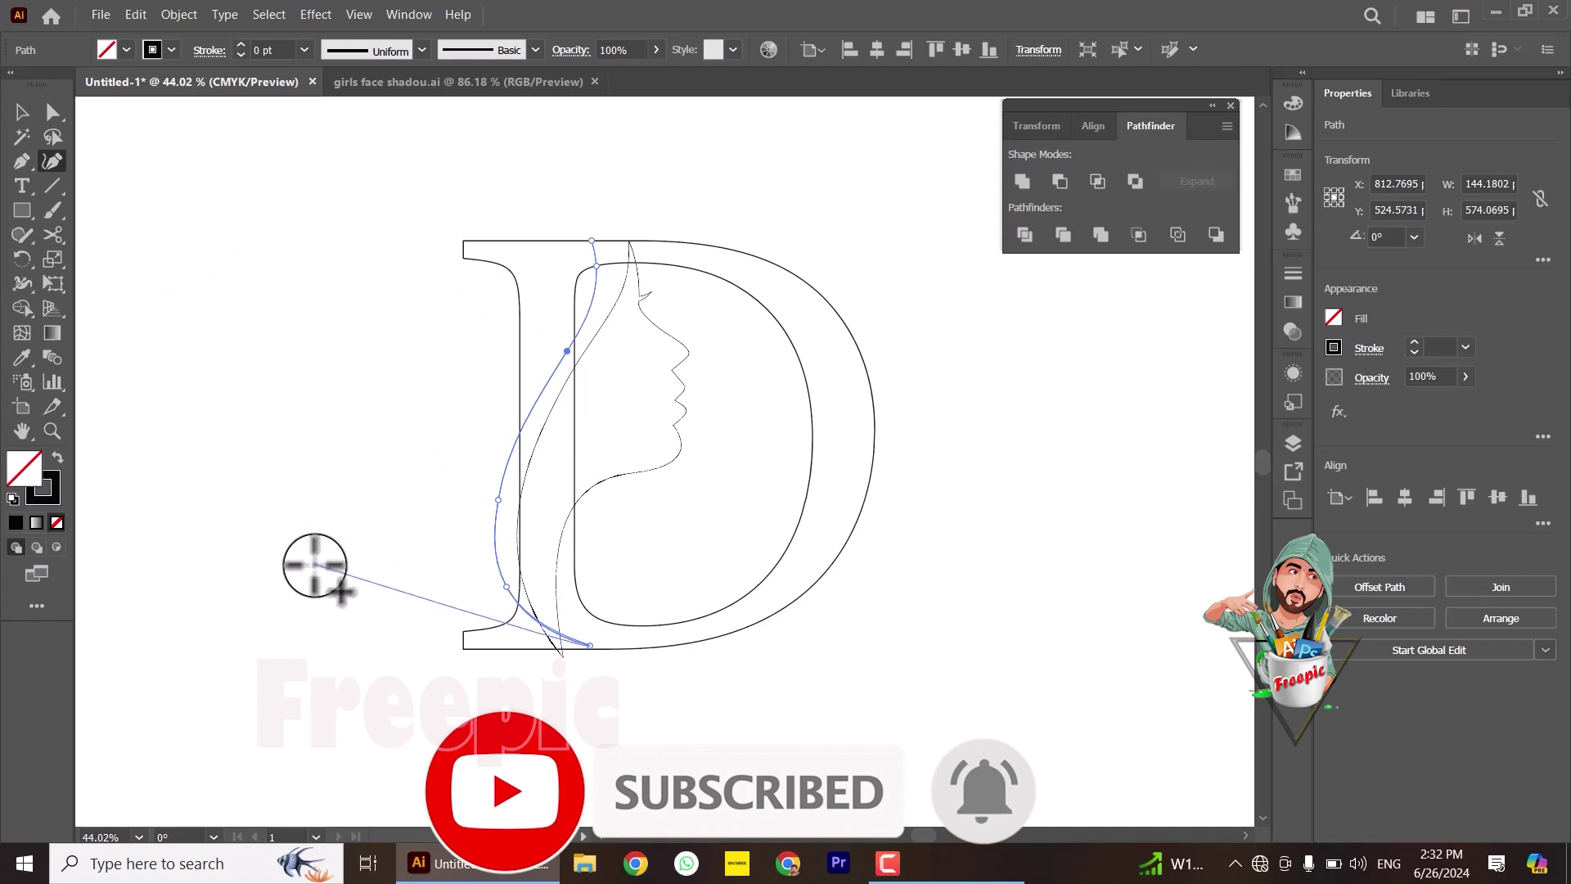
pyautogui.press('c')
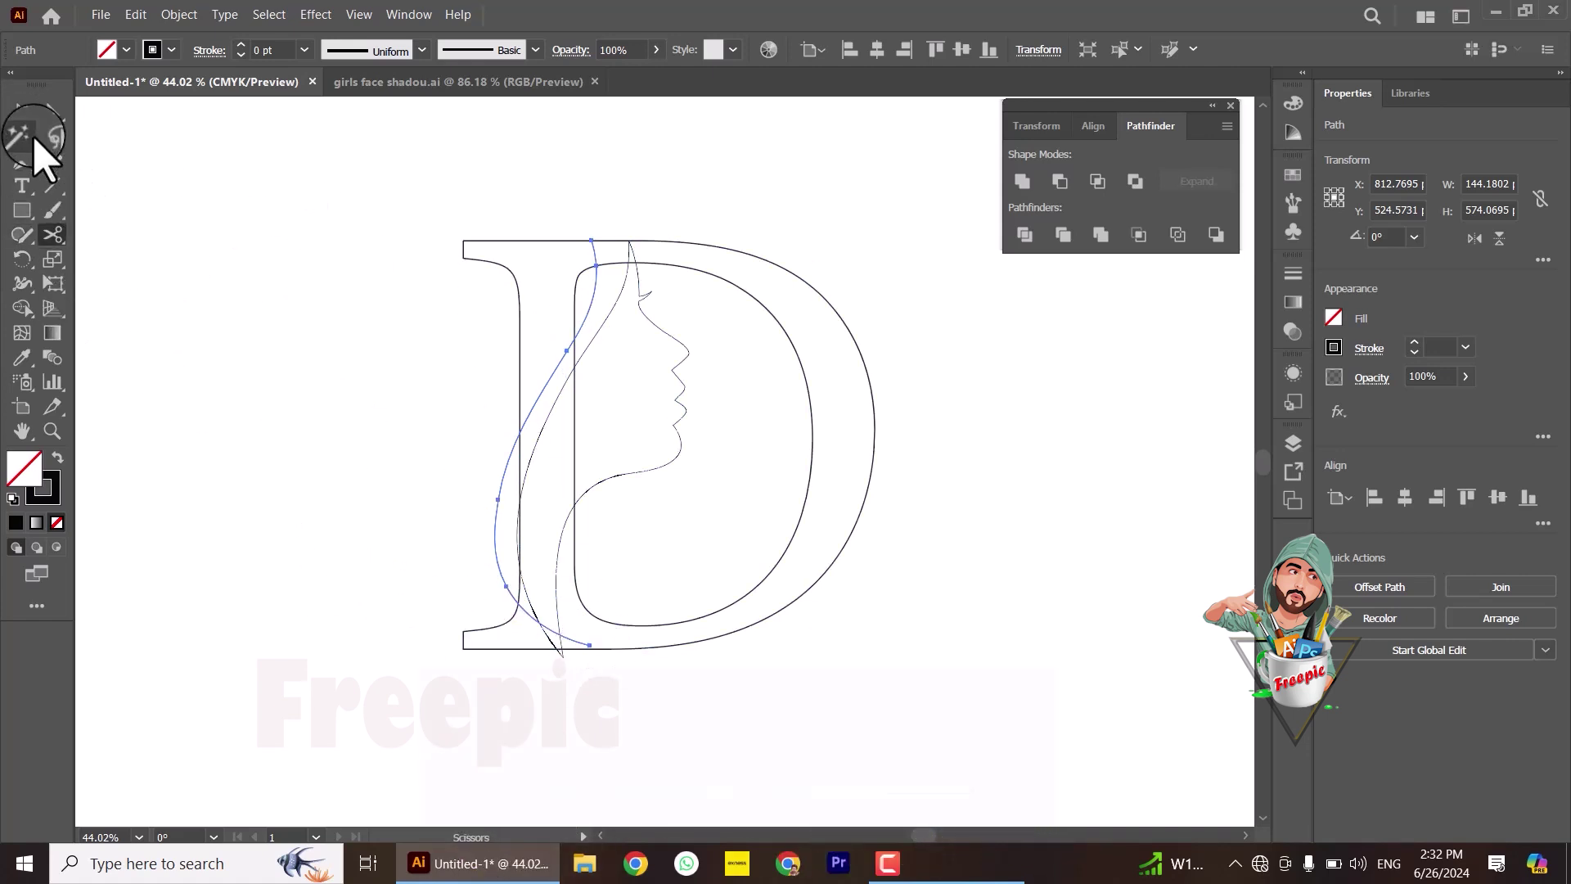
# Step: Start a new path at the face outline's top and shape it along the face profile
pyautogui.click(23, 163)
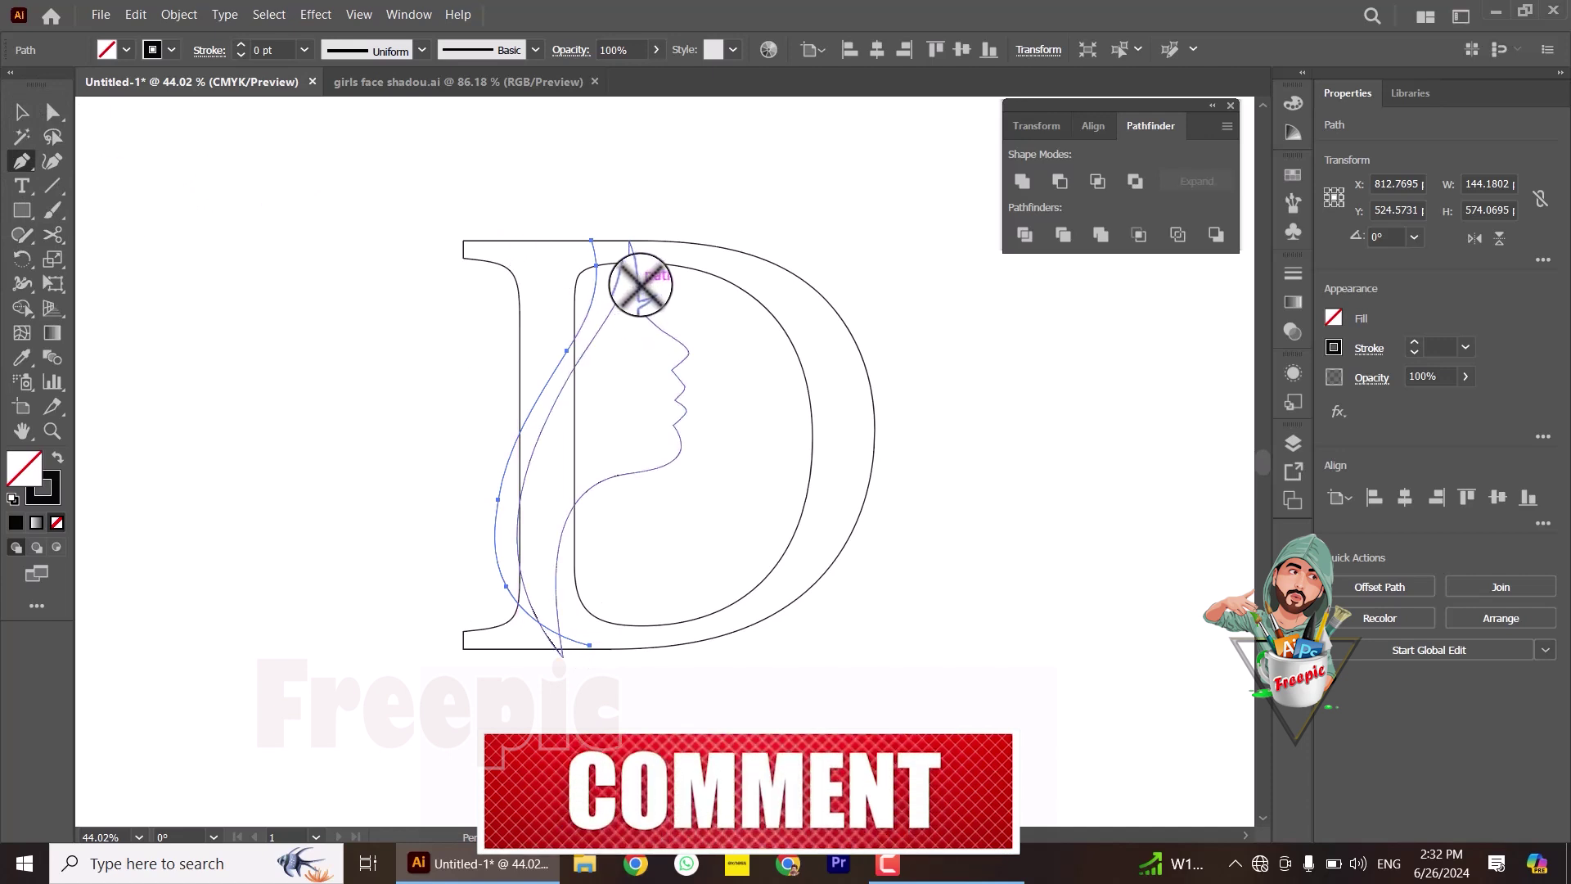
pyautogui.moveTo(637, 286); pyautogui.dragTo(585, 236)
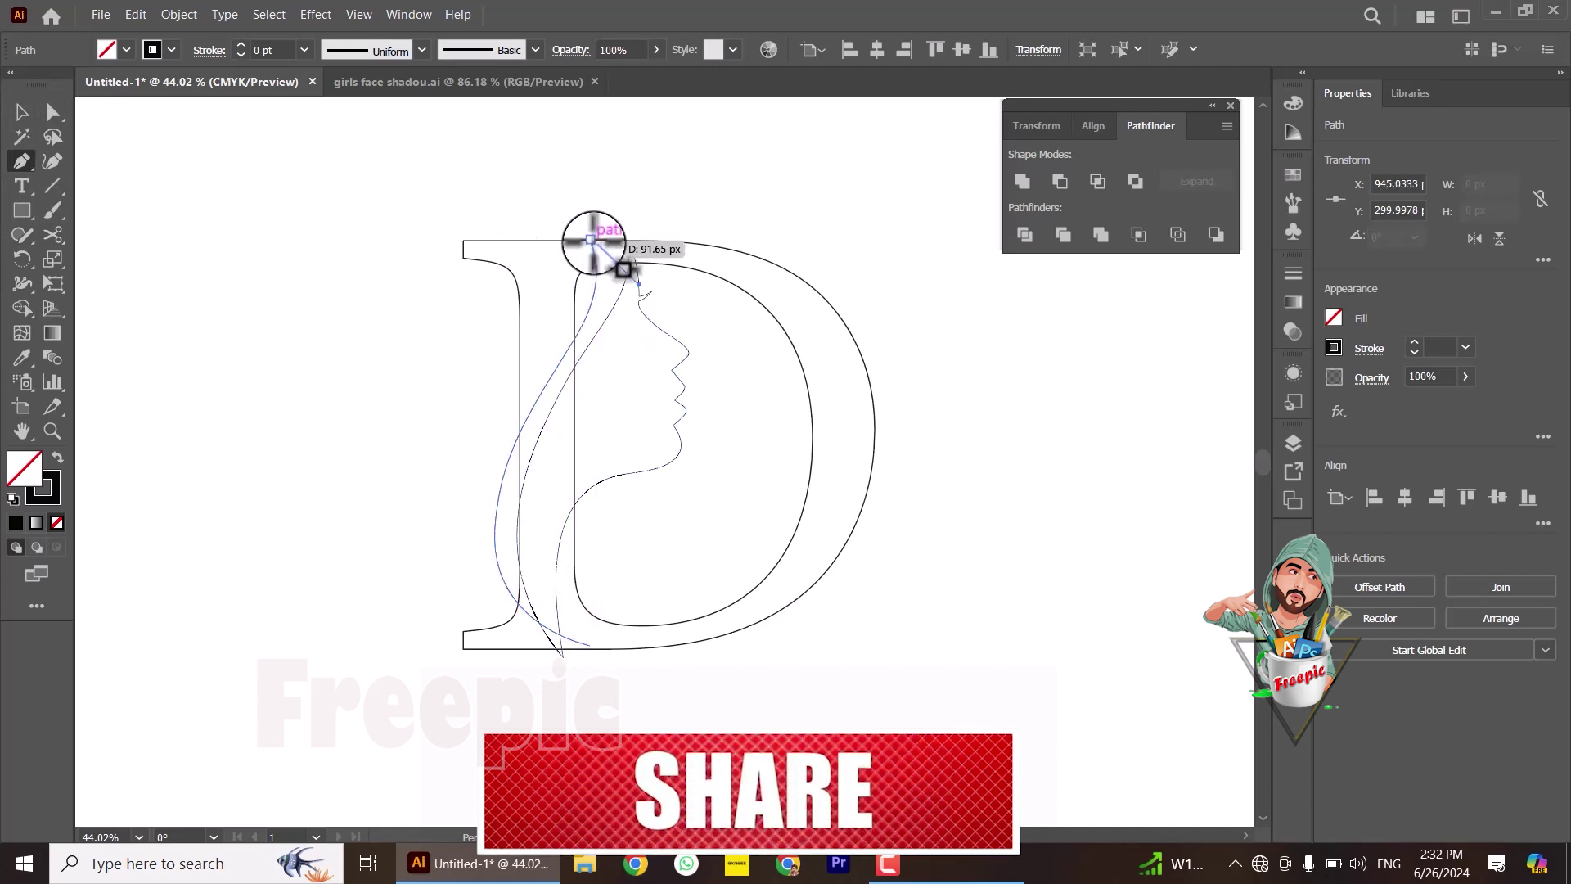
pyautogui.click(51, 431)
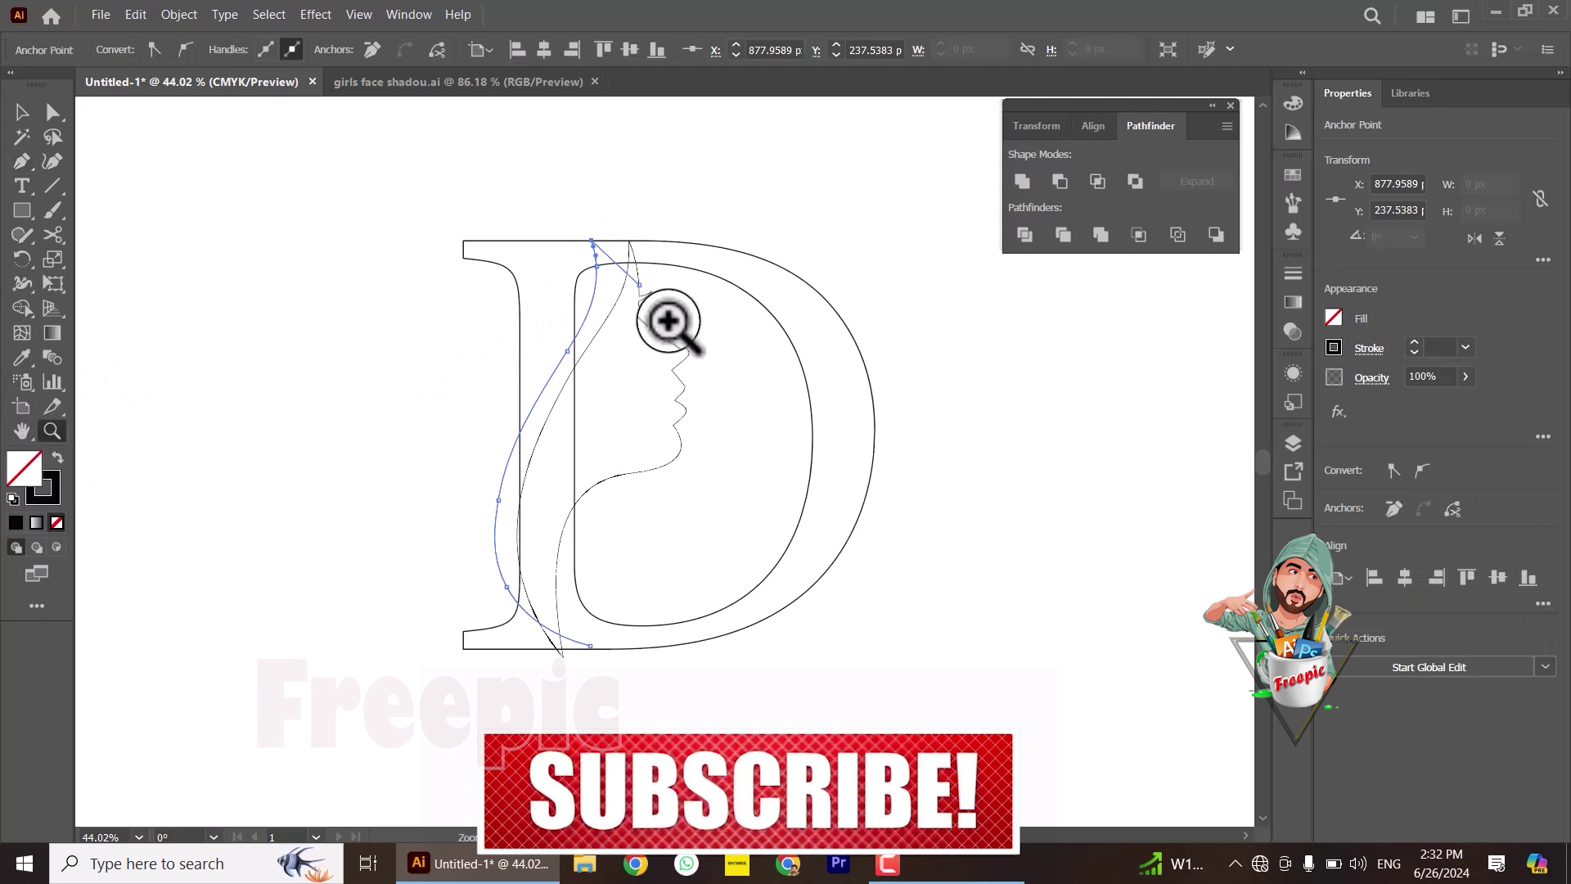
pyautogui.moveTo(666, 322)
pyautogui.mouseDown()
pyautogui.moveTo(708, 455)
pyautogui.moveTo(807, 533)
pyautogui.moveTo(704, 365)
pyautogui.moveTo(760, 513)
pyautogui.moveTo(749, 503)
pyautogui.mouseUp()
pyautogui.click(51, 161)
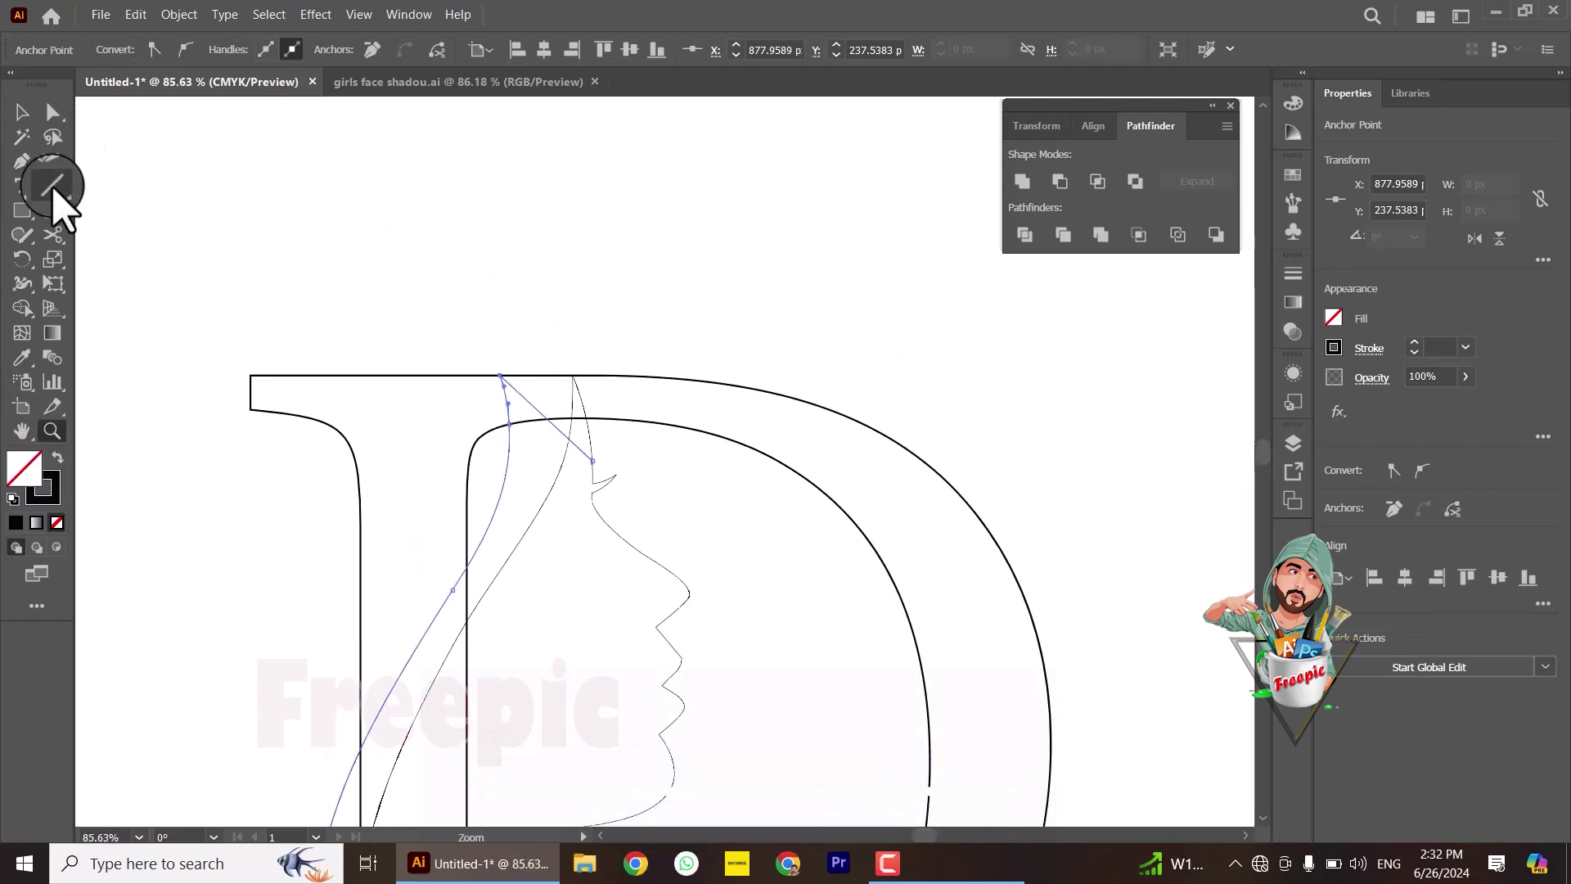
pyautogui.click(592, 458)
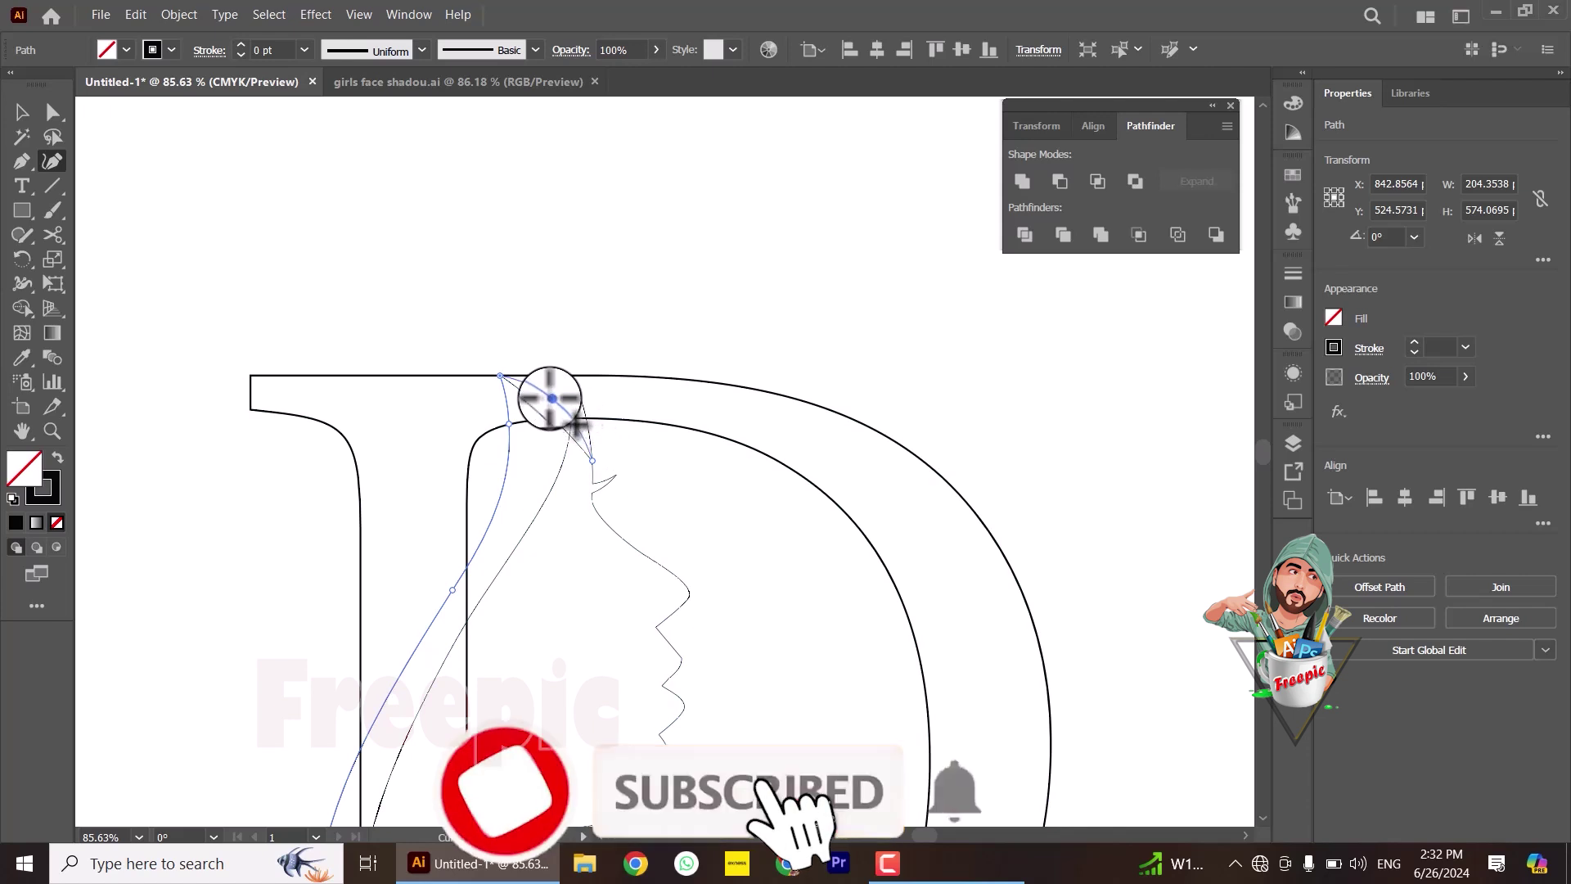
pyautogui.moveTo(592, 460); pyautogui.dragTo(592, 471)
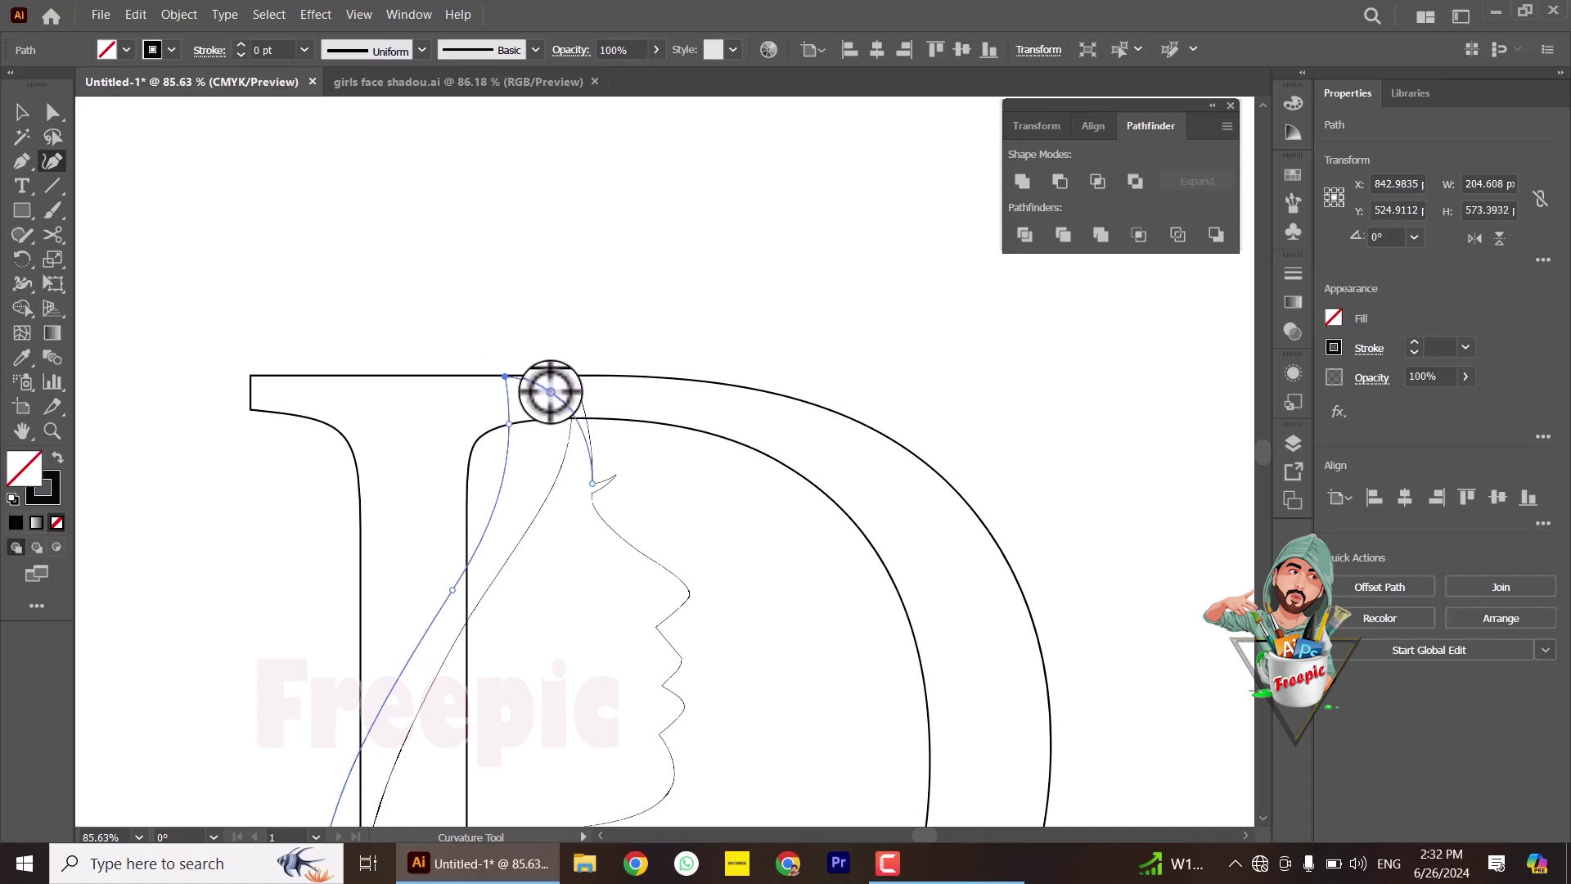
# Step: Close the hair curve at its bottom point and zoom back out to the whole D
pyautogui.scroll(-2, 115, 548)
pyautogui.scroll(-2, 218, 536)
pyautogui.scroll(-4, 222, 541)
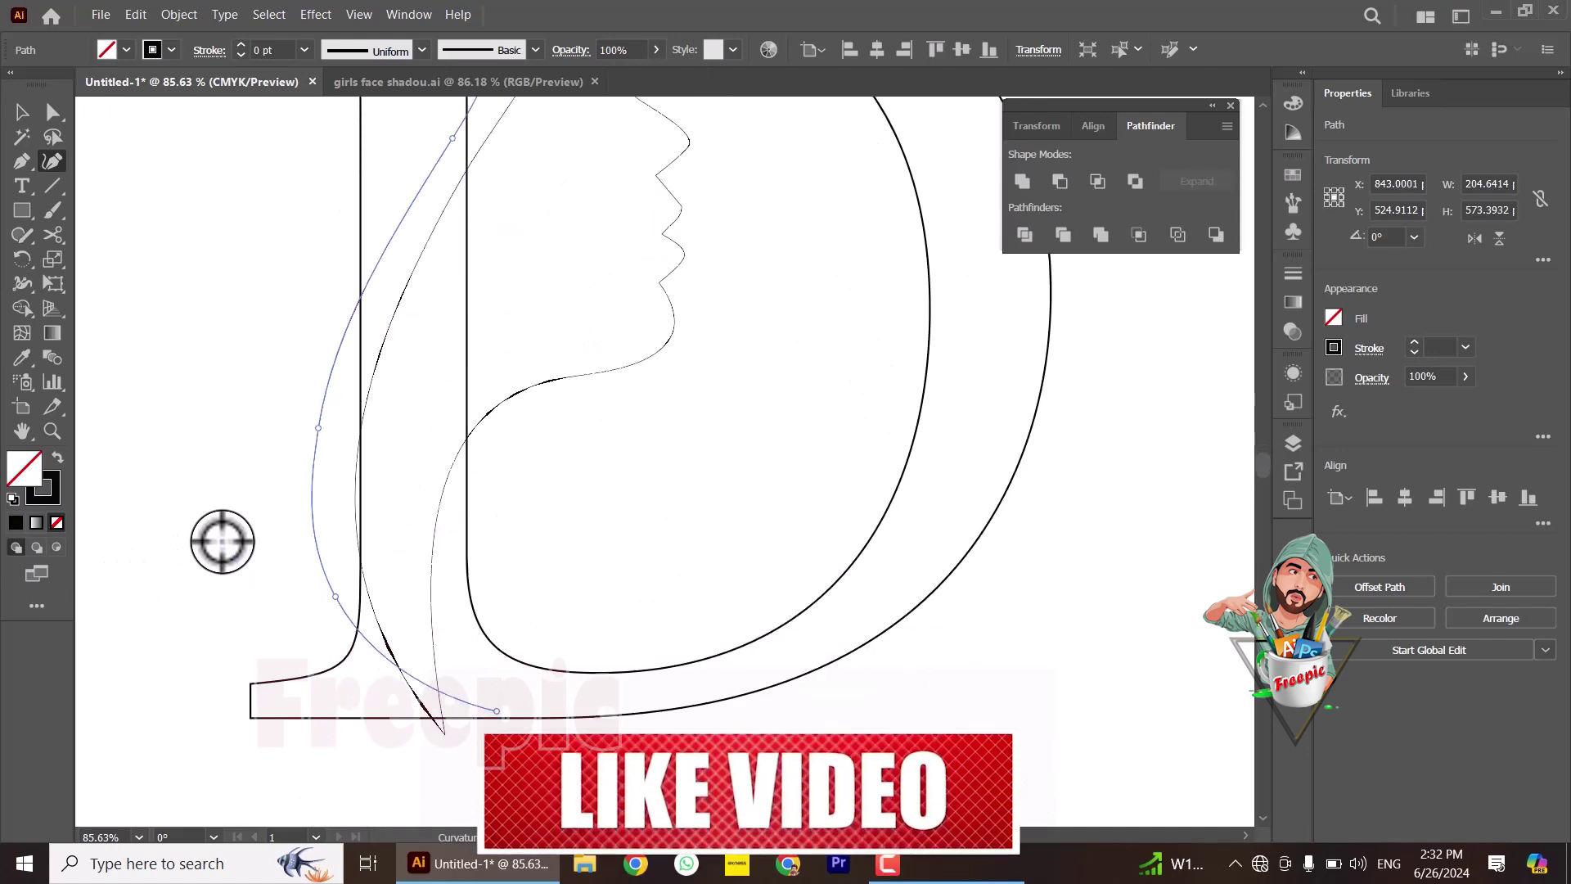
pyautogui.click(501, 717)
pyautogui.press('c')
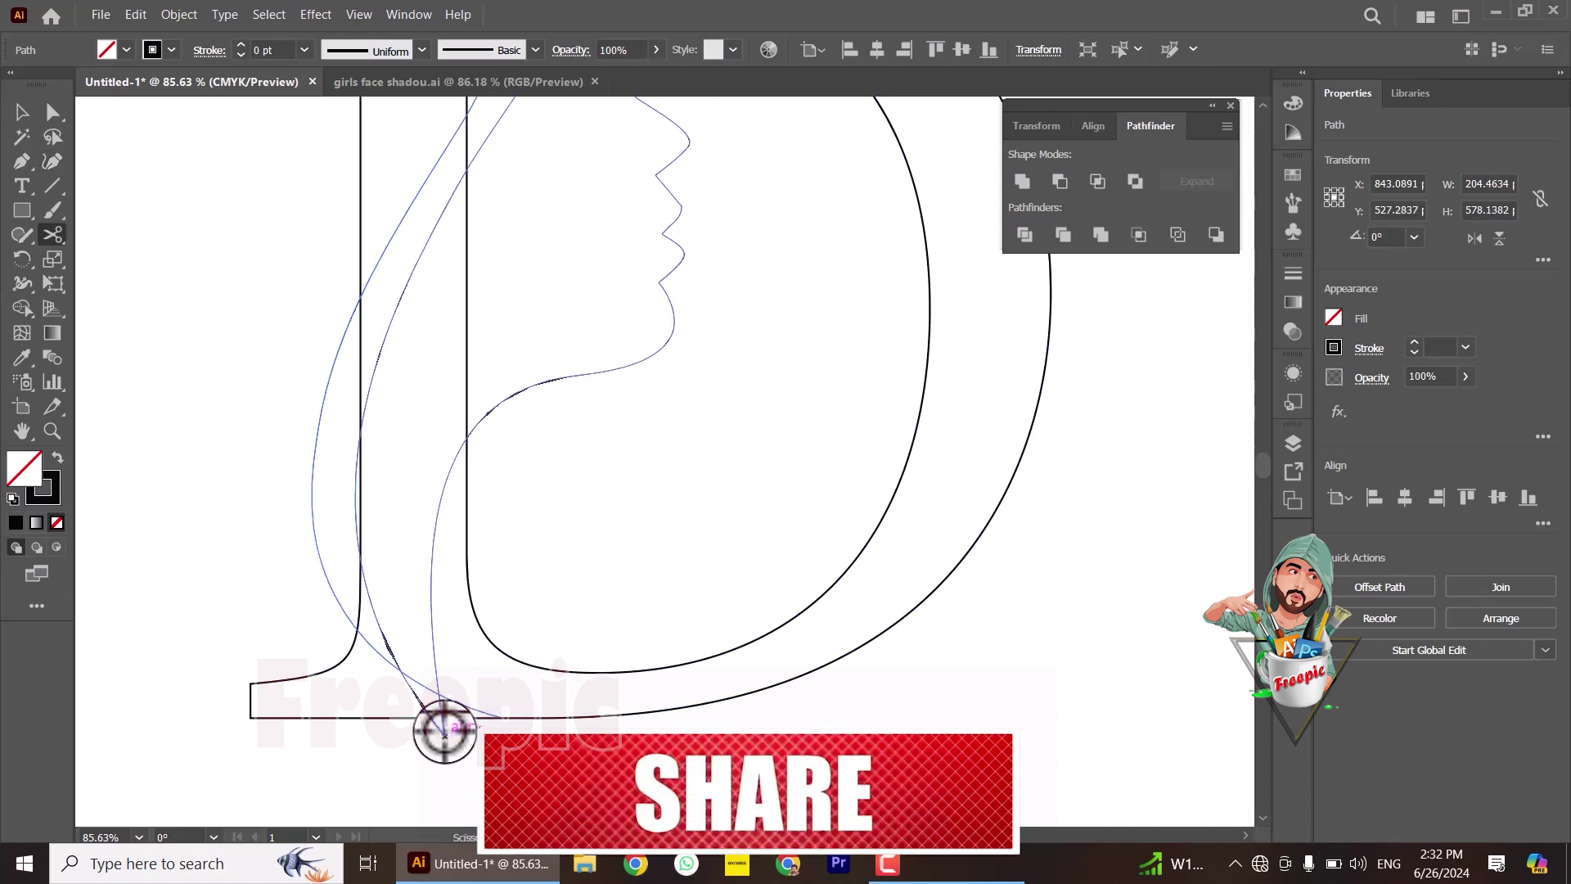
pyautogui.click(52, 430)
pyautogui.keyDown('alt'); pyautogui.scroll(-2, 210, 365); pyautogui.keyUp('alt')
pyautogui.keyDown('alt'); pyautogui.scroll(-2, 216, 524); pyautogui.keyUp('alt')
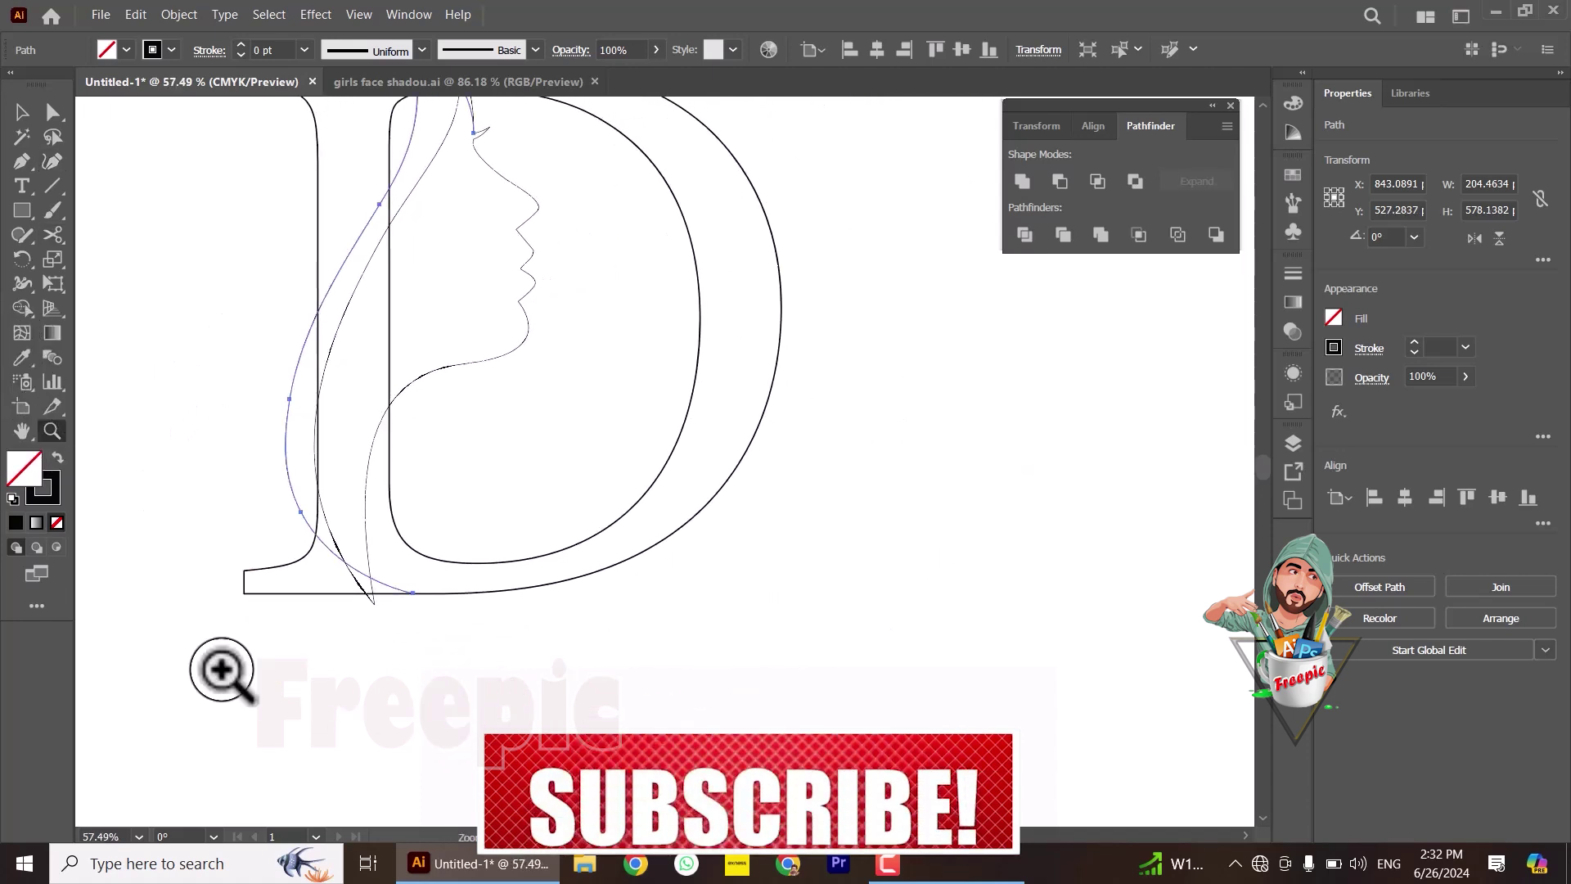
pyautogui.scroll(2, 221, 673)
# Step: Center the D and draw a straight line from its top to the lower inside of the bowl
pyautogui.scroll(2, 239, 645)
pyautogui.scroll(1, 242, 644)
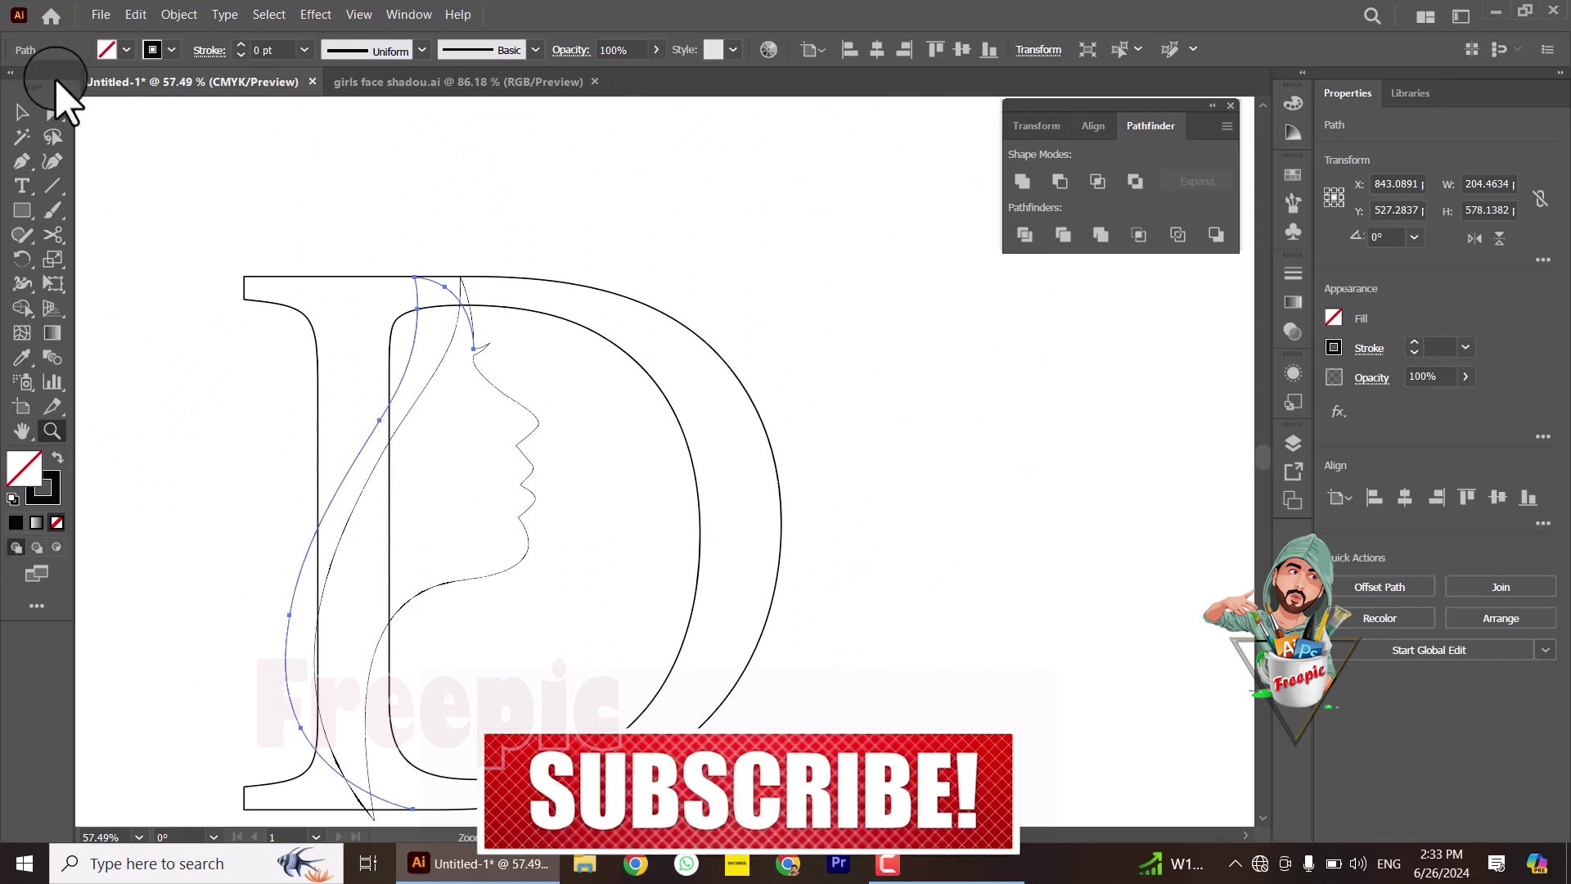
pyautogui.click(21, 431)
pyautogui.moveTo(172, 474); pyautogui.dragTo(305, 372)
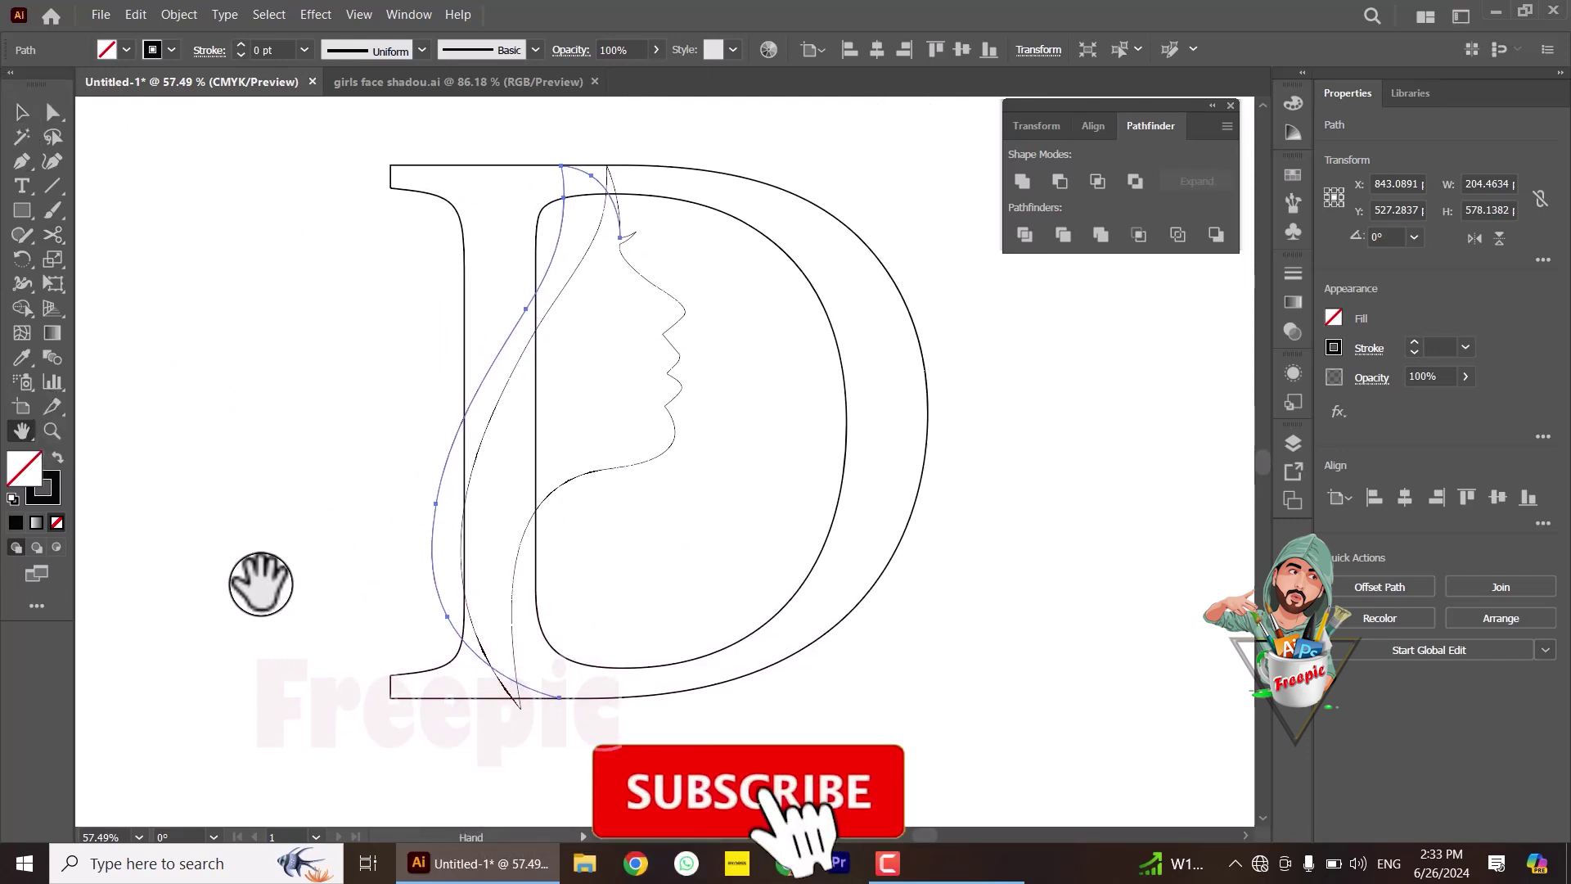
pyautogui.click(21, 162)
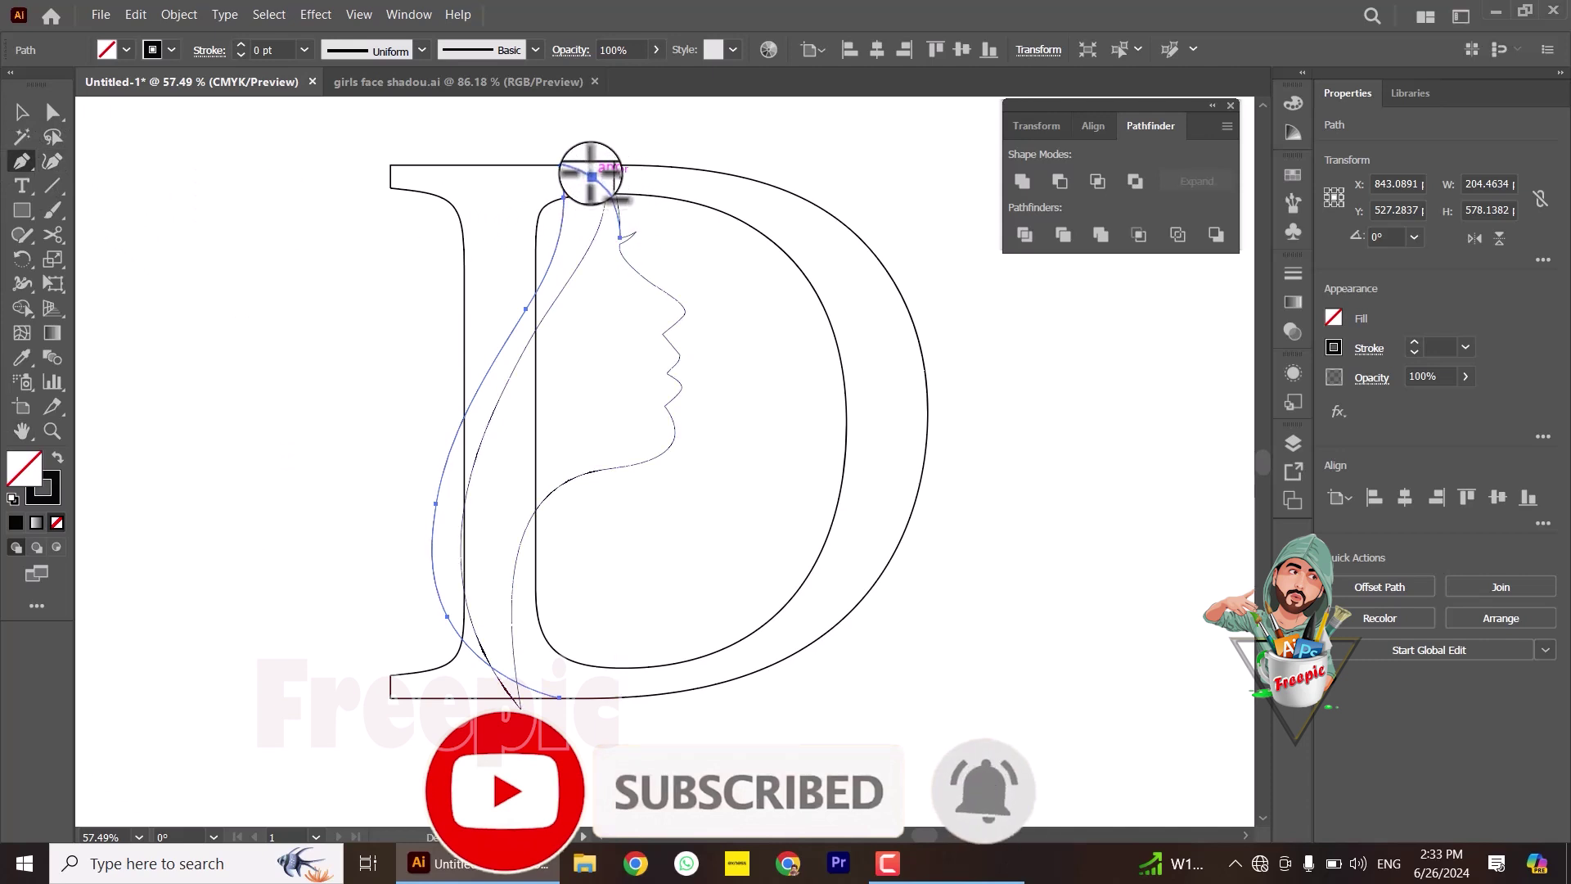
pyautogui.click(565, 164)
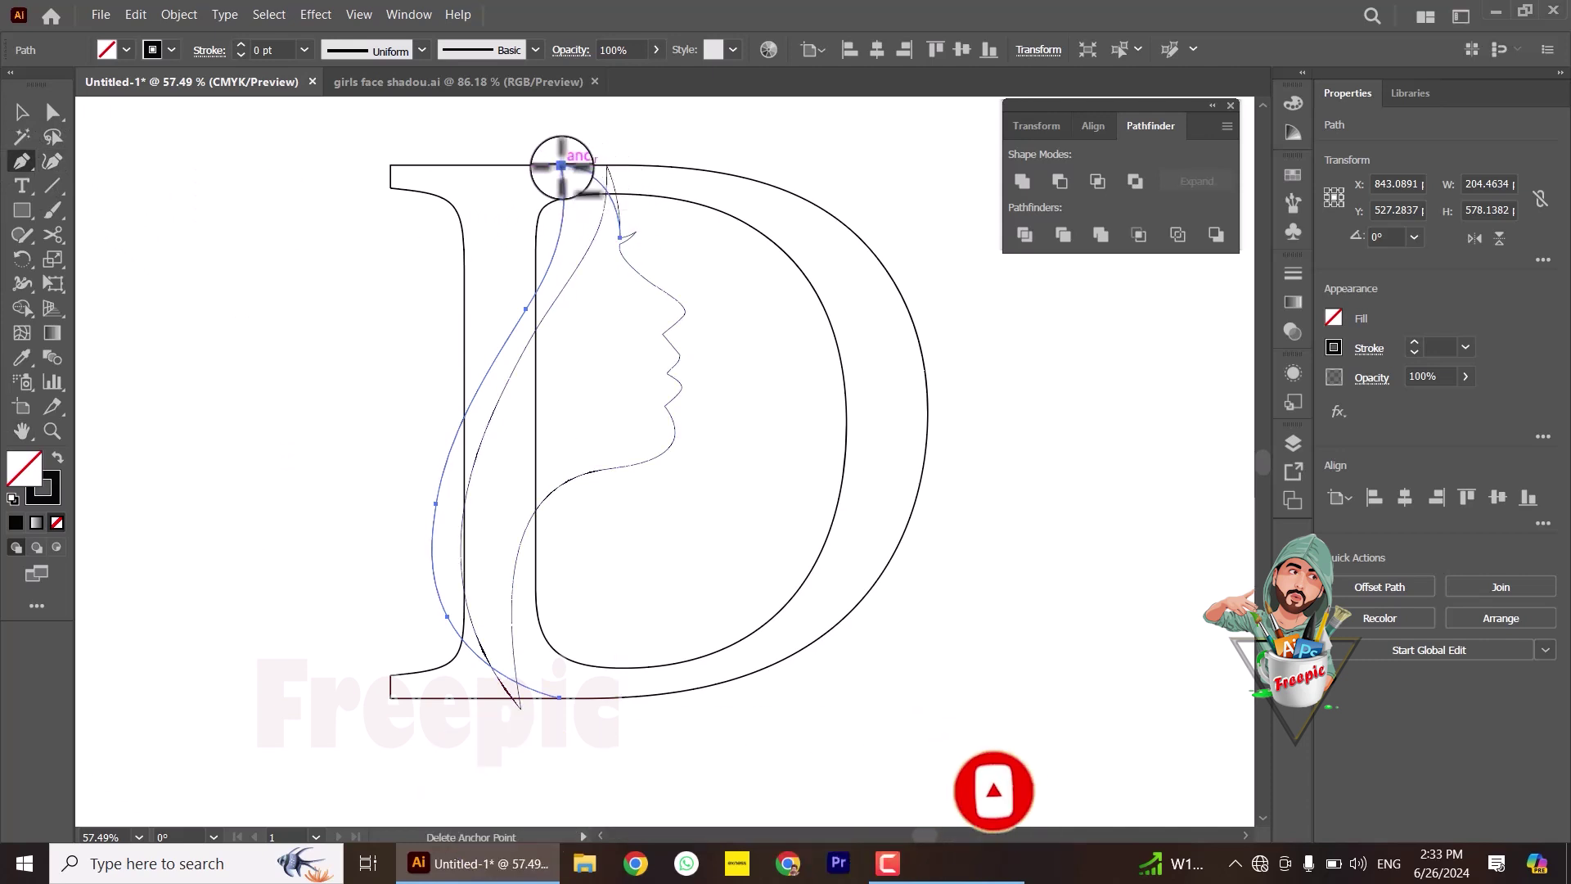
pyautogui.hotkey('ctrl', 'z')
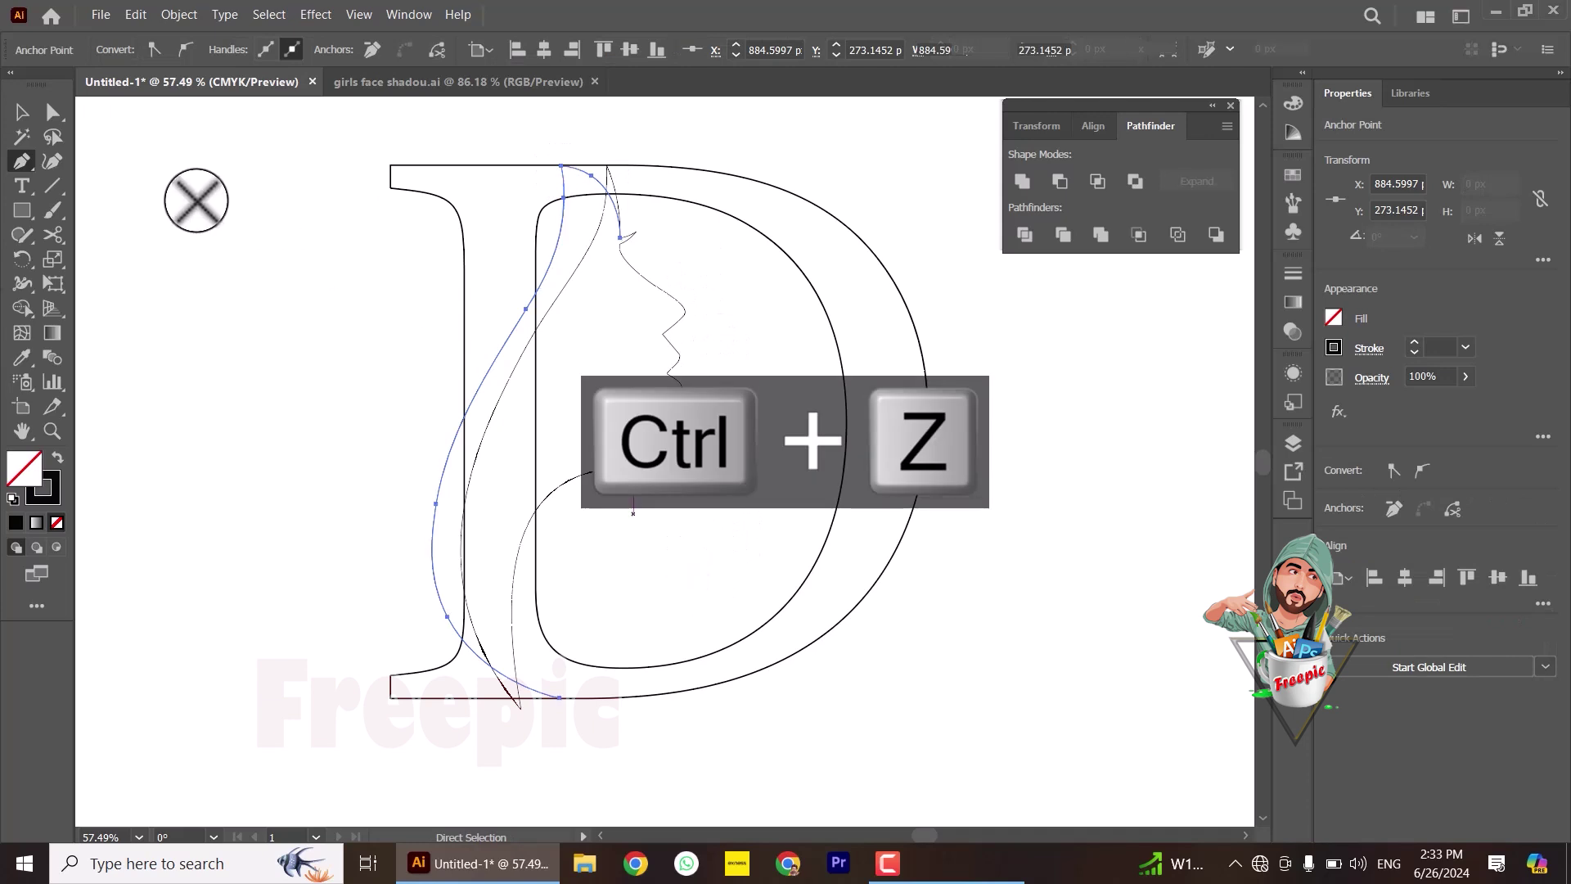
pyautogui.click(21, 161)
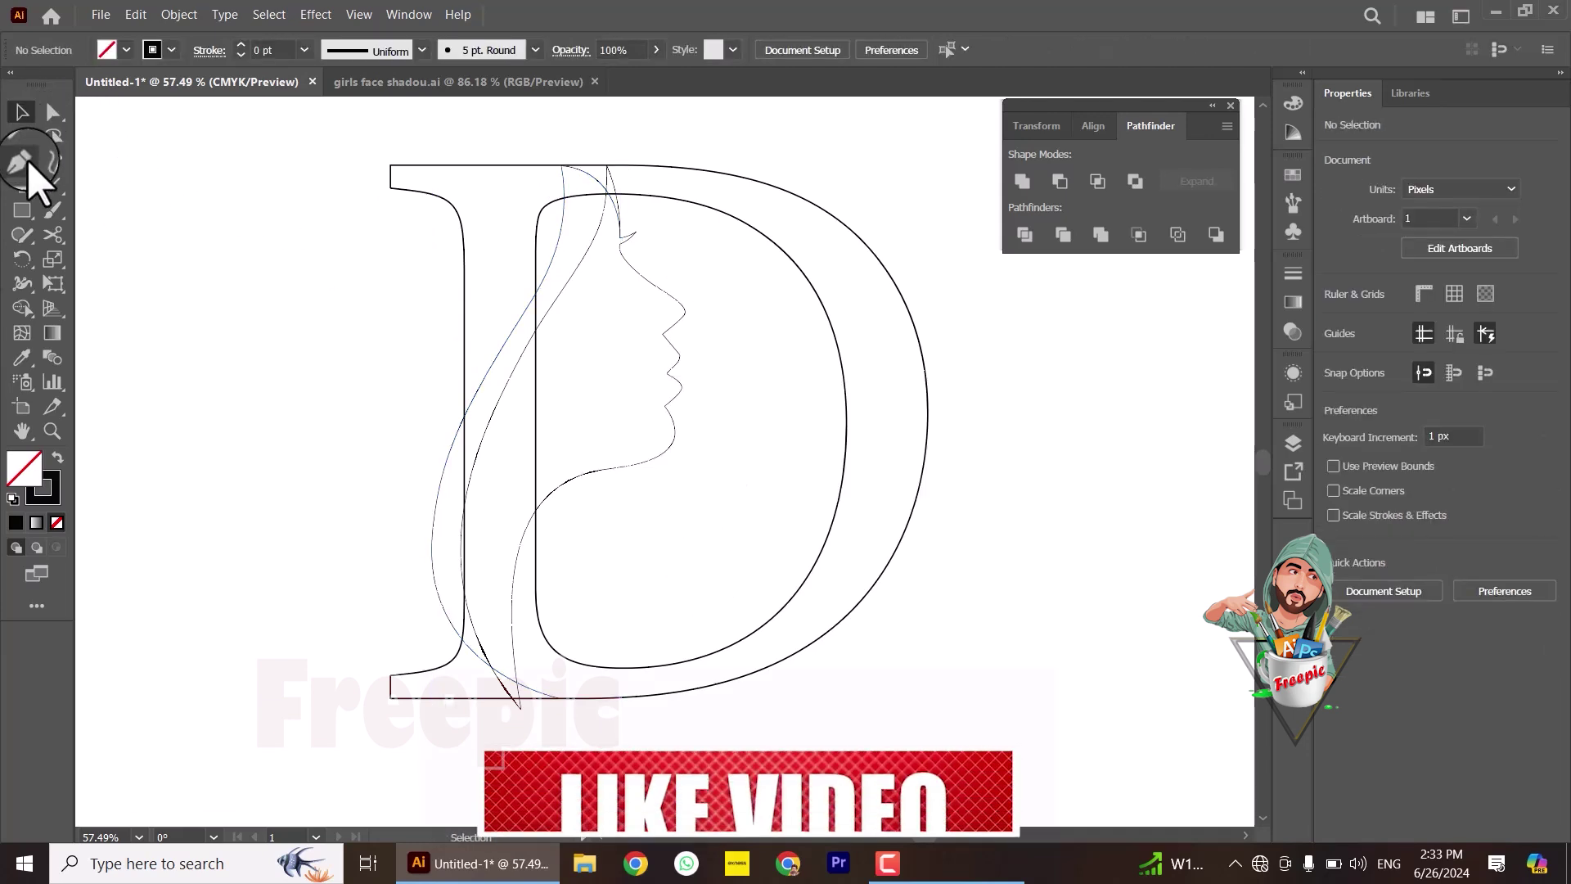
pyautogui.click(563, 165)
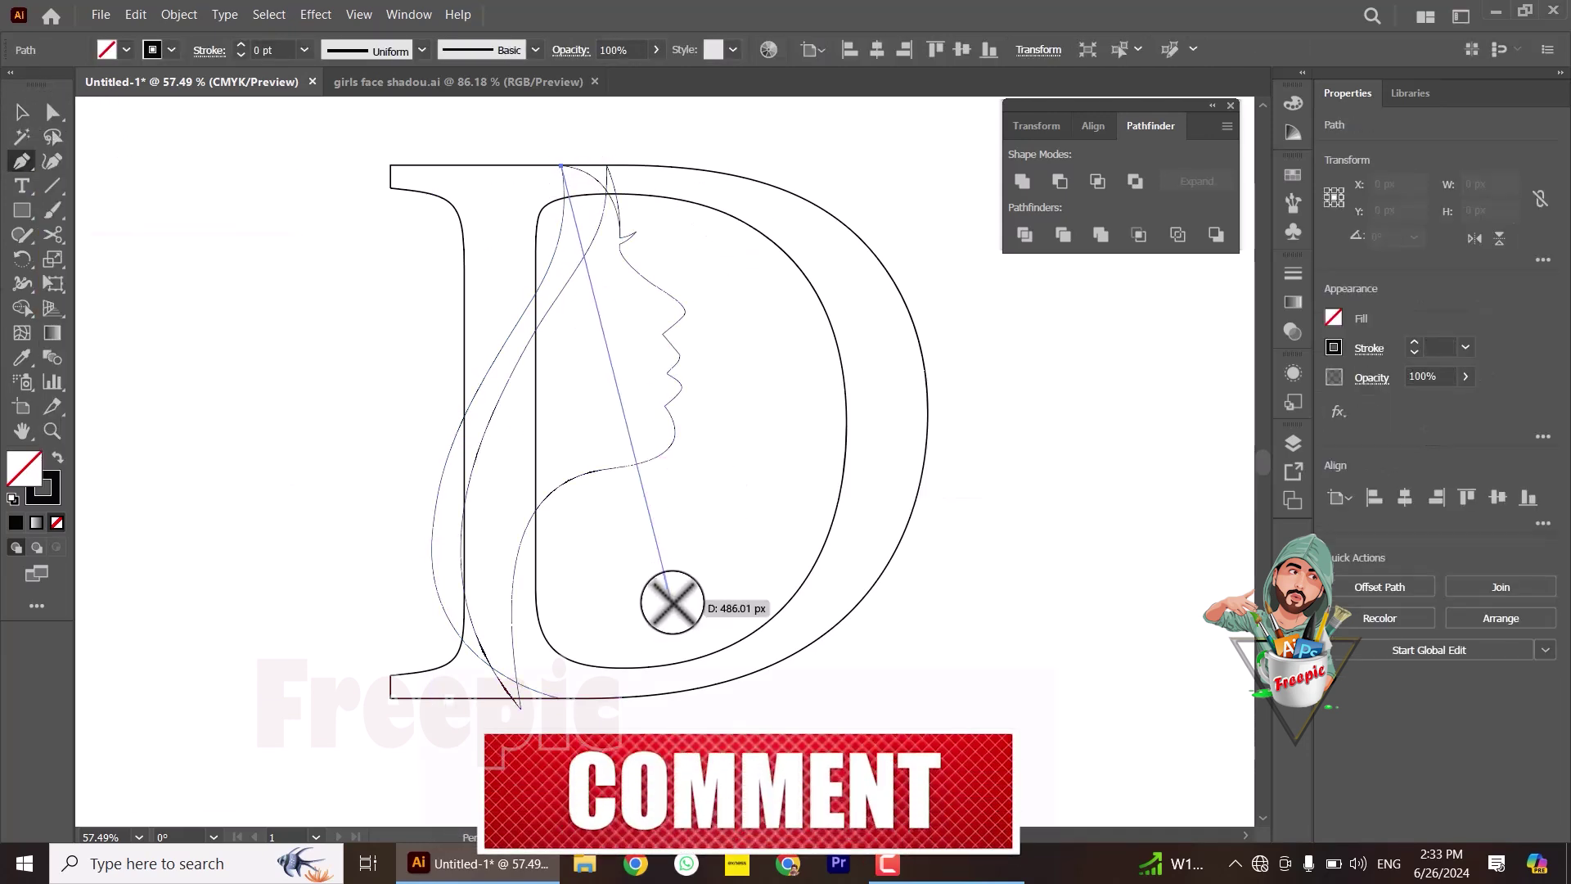
pyautogui.click(694, 655)
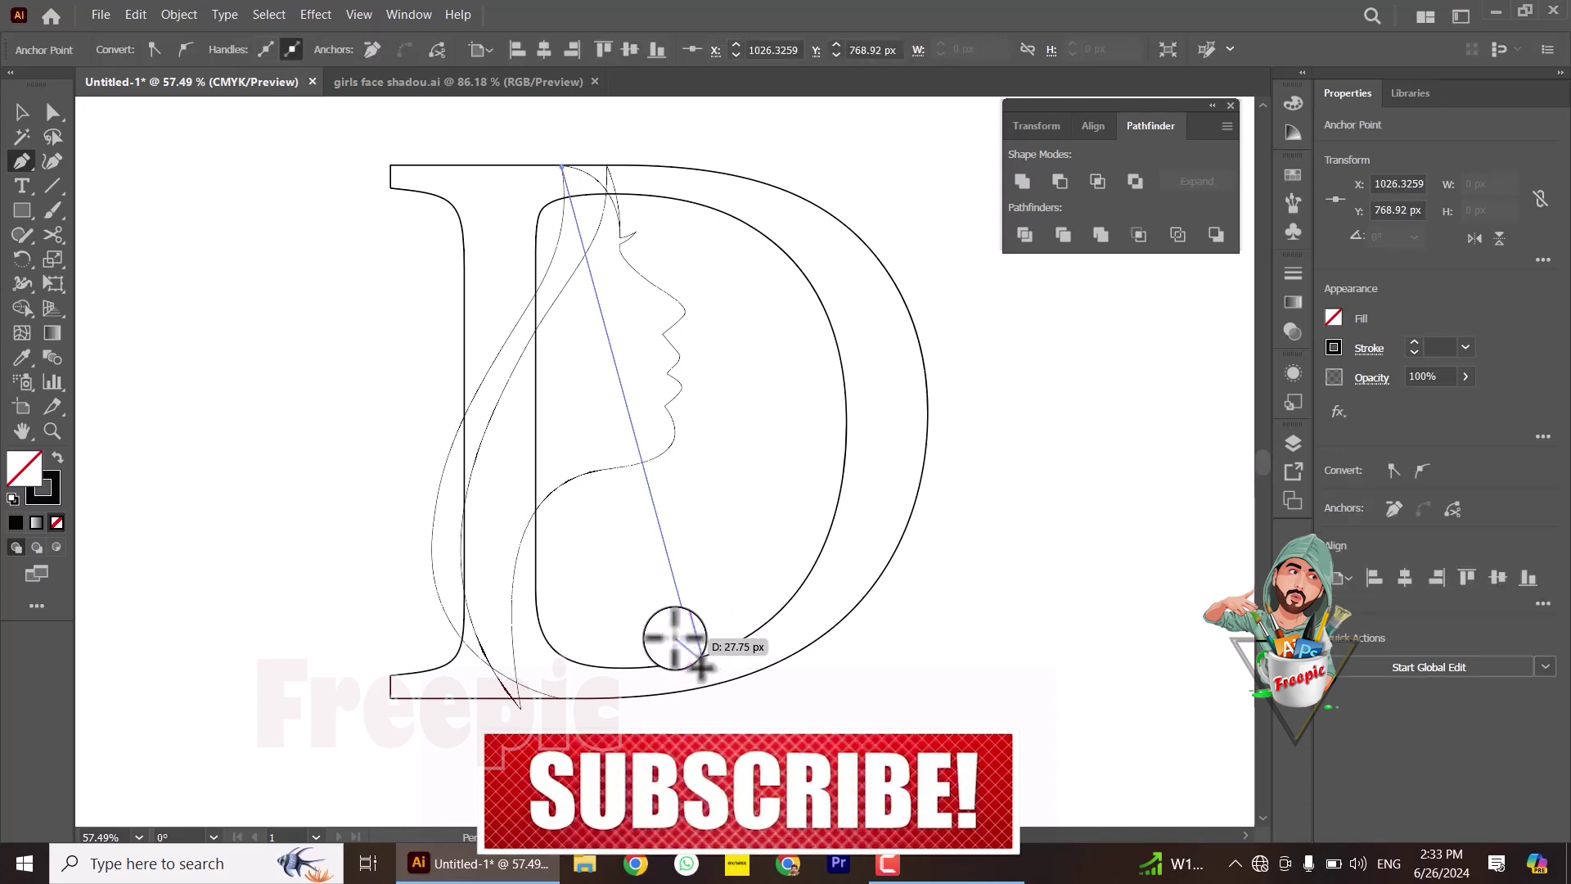
# Step: Close the line and bend it with curvature points into an S-curved hair strand
pyautogui.click(562, 165)
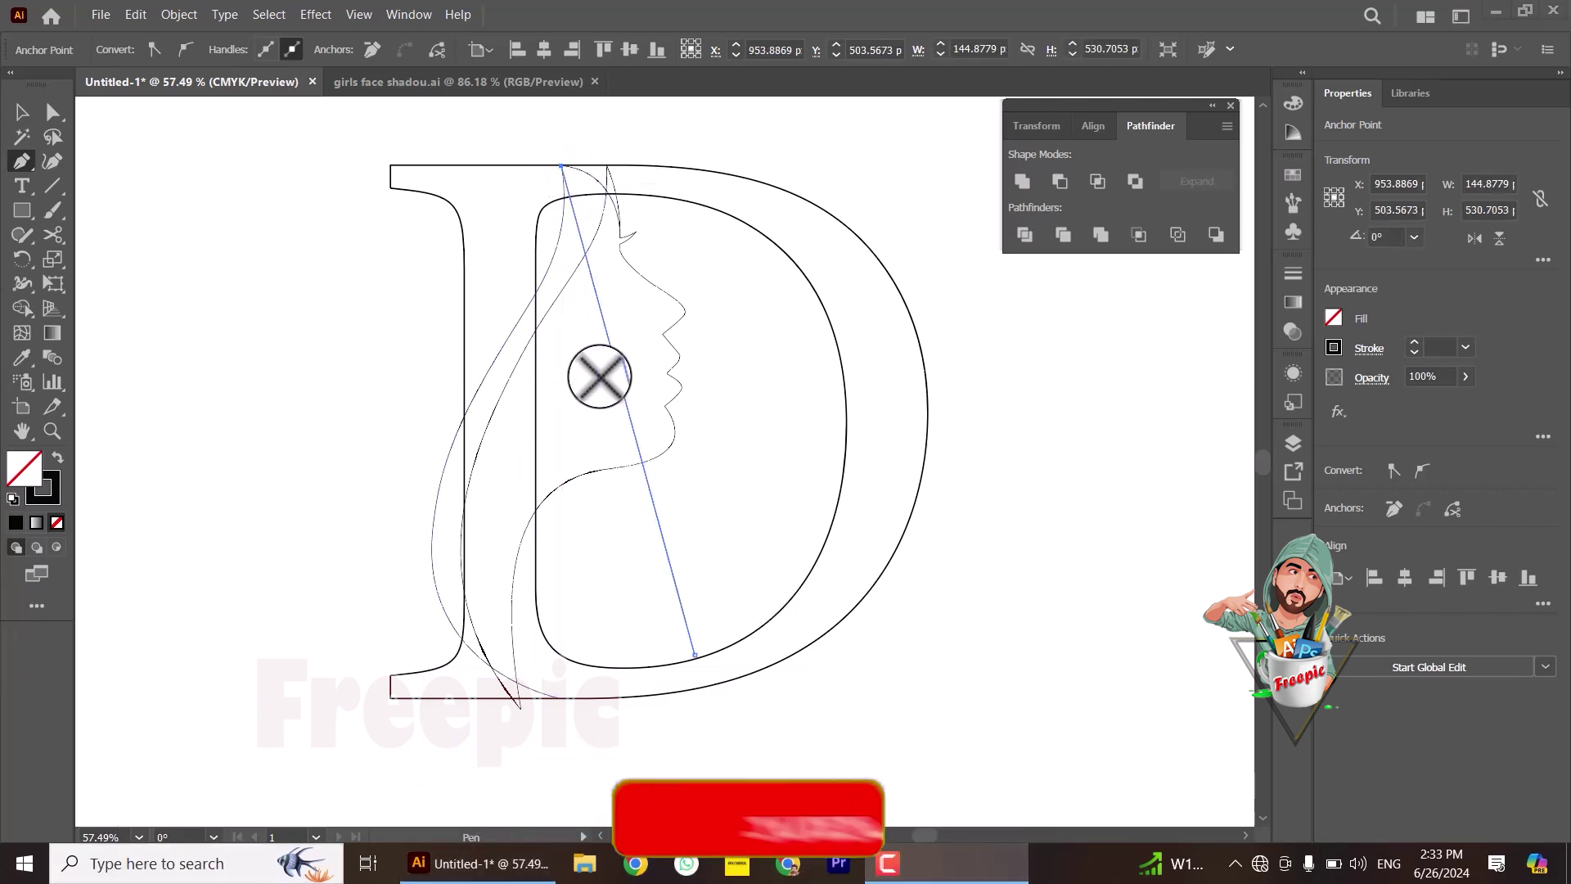
pyautogui.click(51, 161)
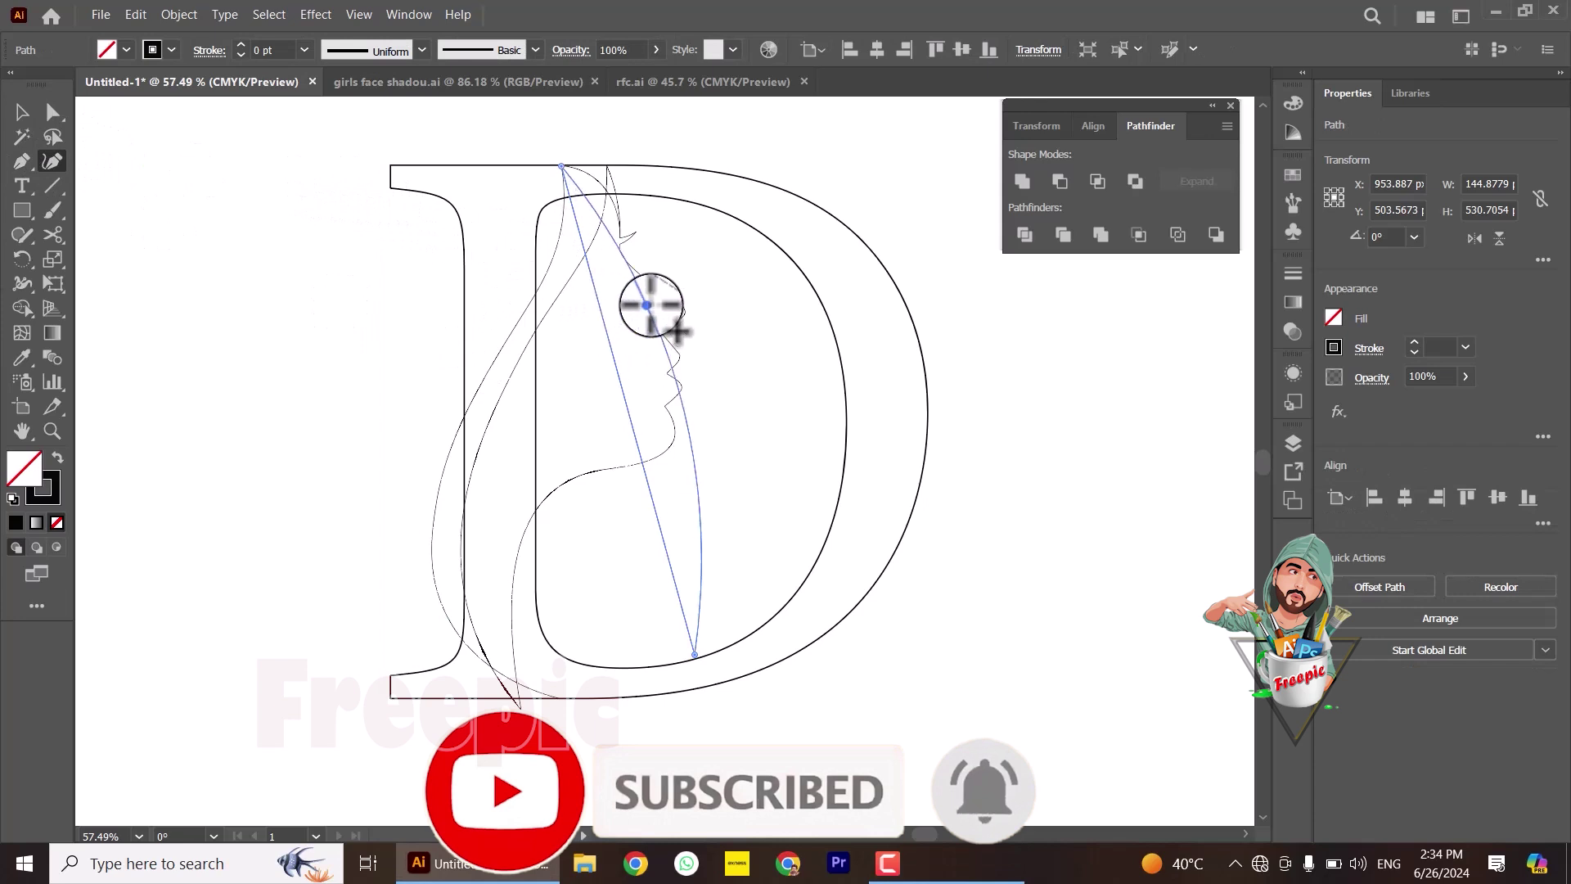
pyautogui.click(653, 246)
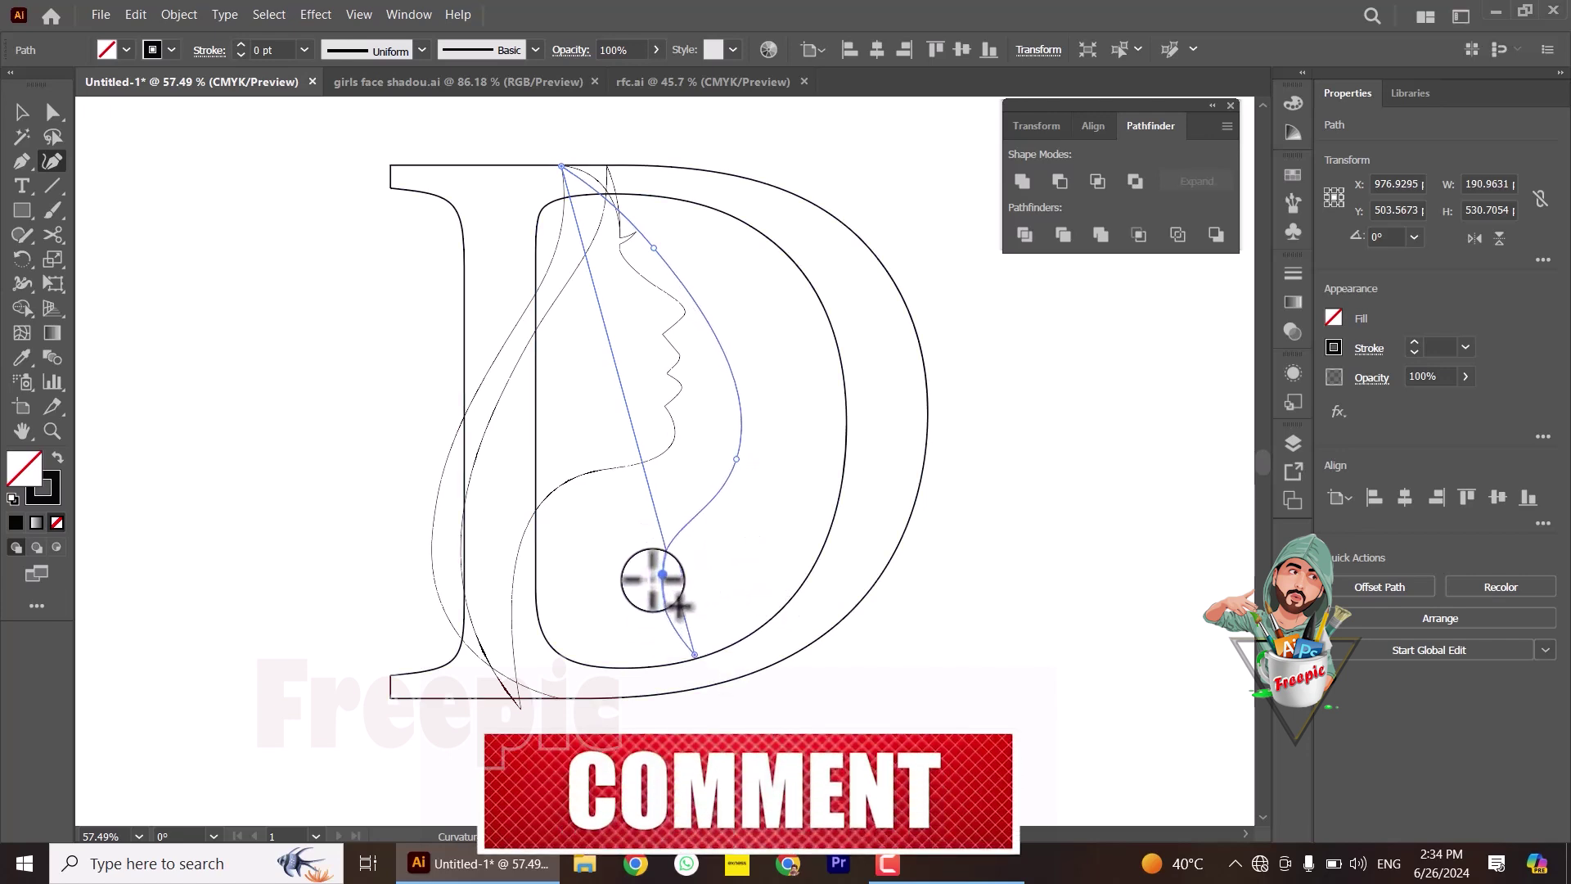
pyautogui.moveTo(661, 576); pyautogui.dragTo(627, 563)
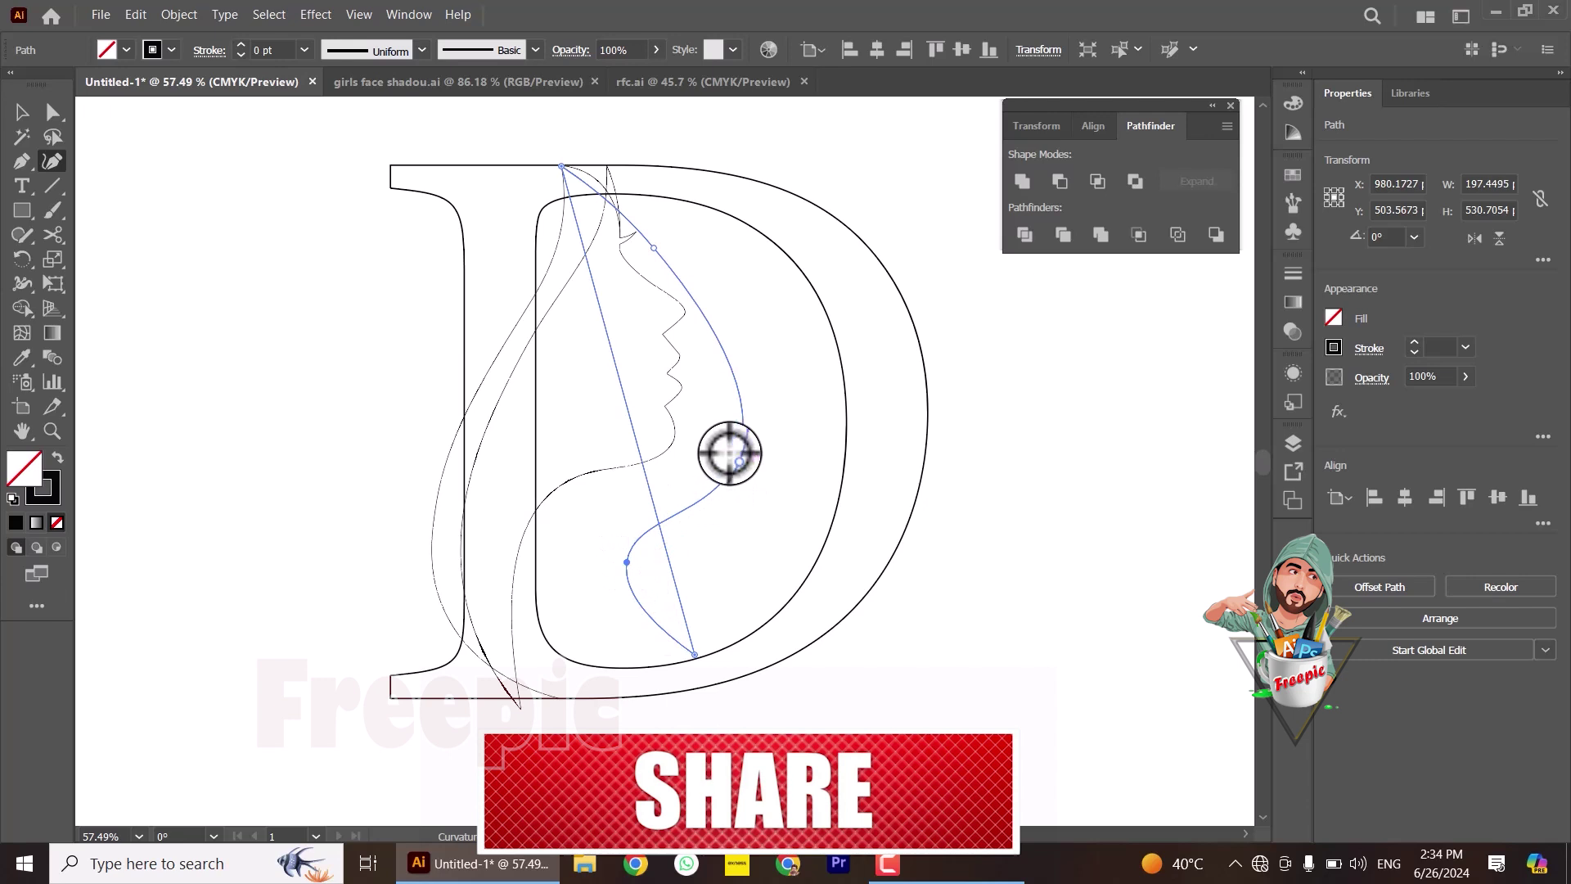
pyautogui.moveTo(731, 456); pyautogui.dragTo(722, 406)
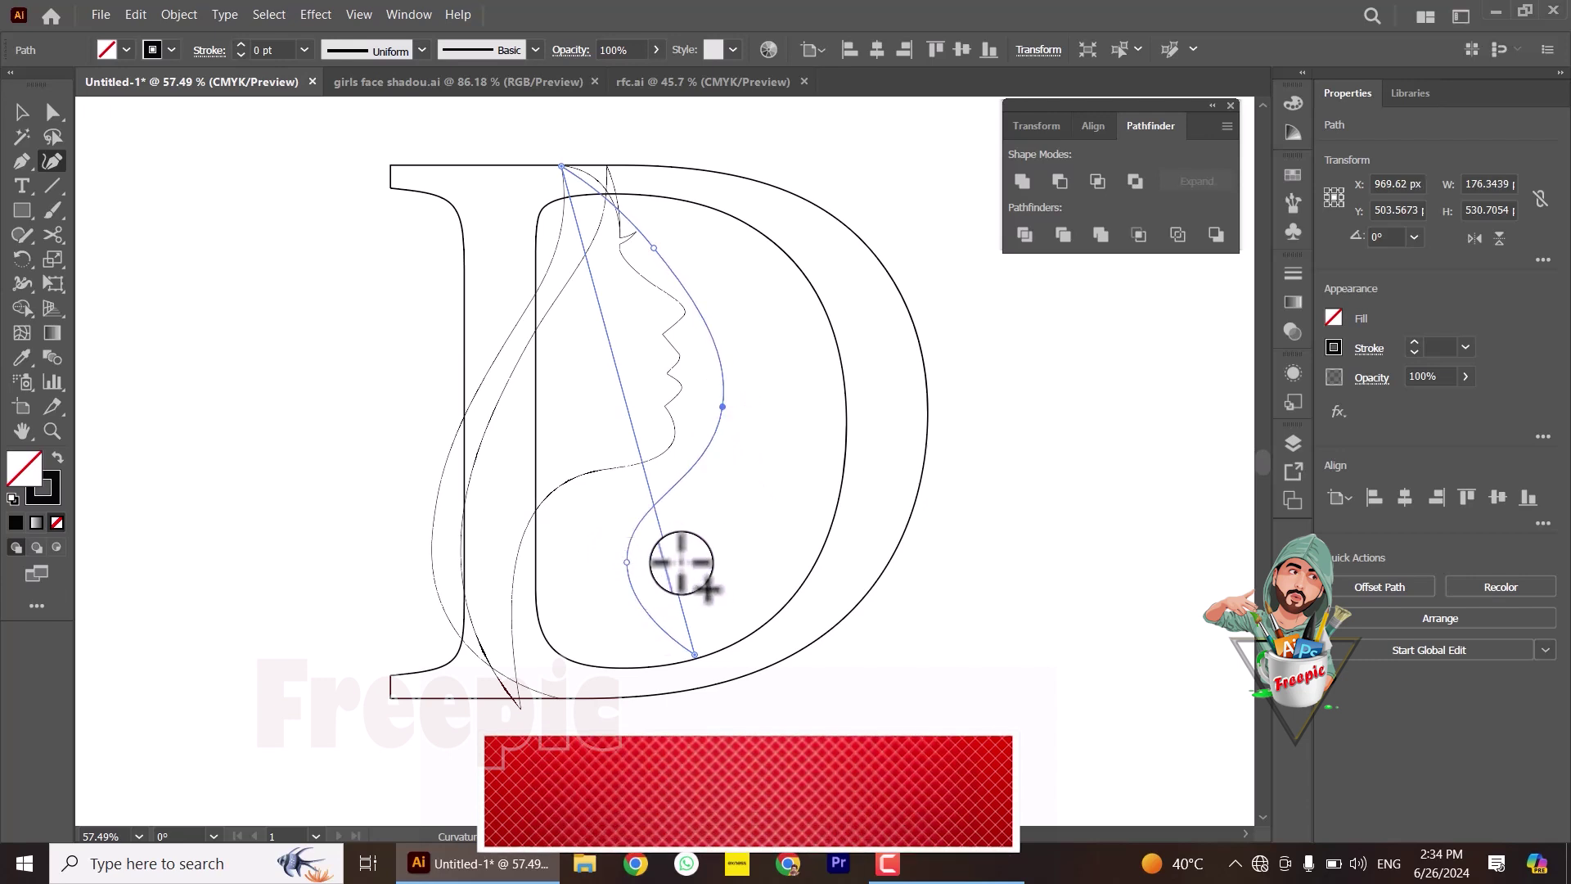
pyautogui.moveTo(671, 563)
pyautogui.mouseDown()
pyautogui.moveTo(609, 593)
pyautogui.moveTo(629, 654)
pyautogui.mouseUp()
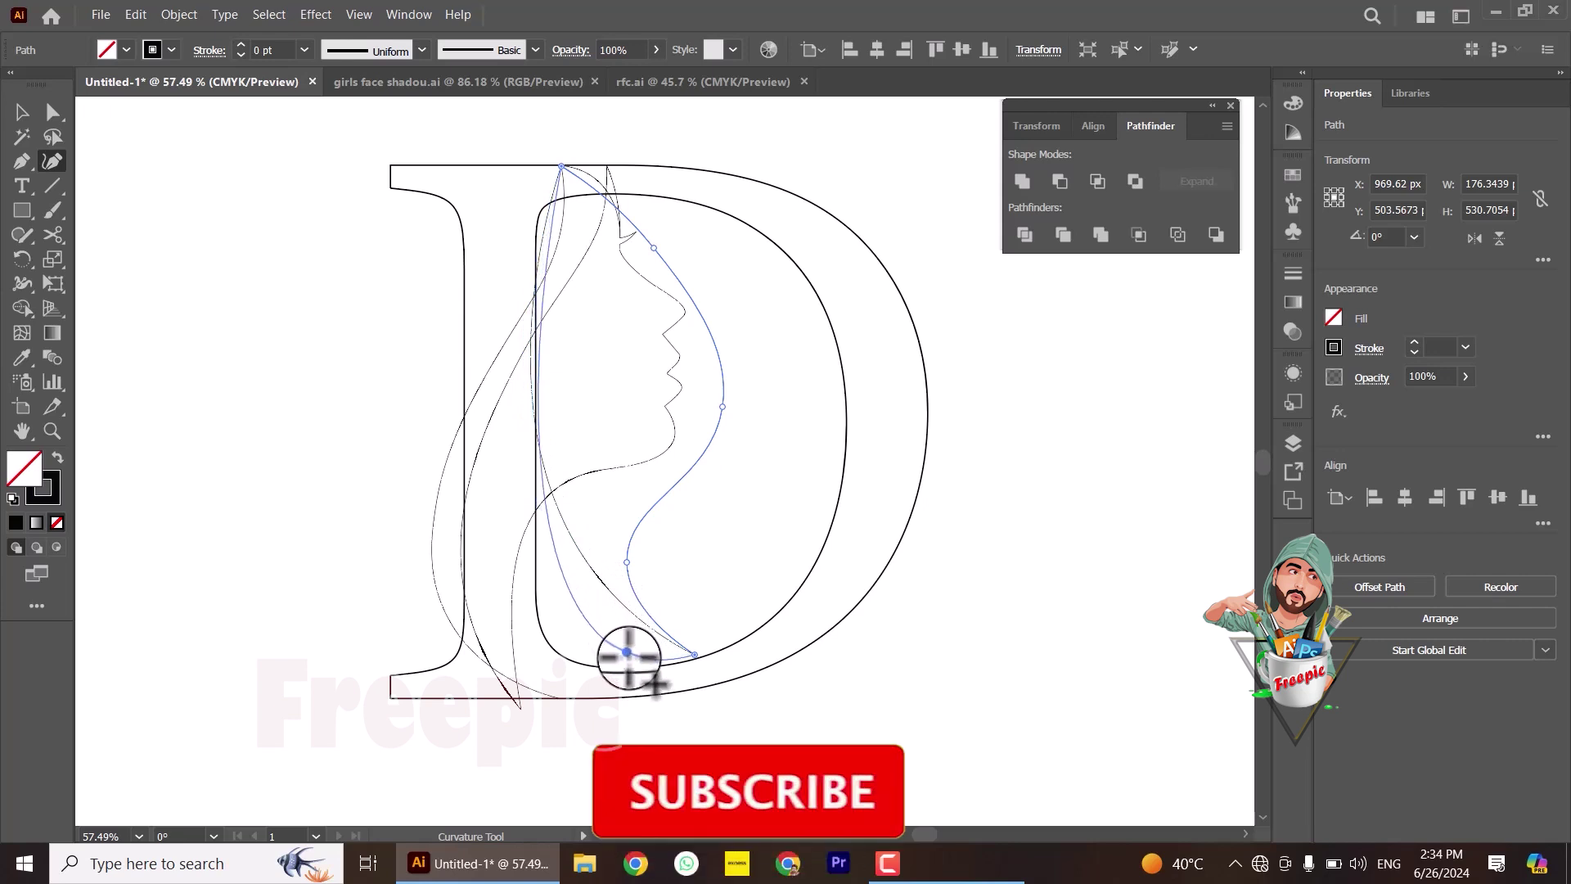
pyautogui.moveTo(544, 335); pyautogui.dragTo(608, 352)
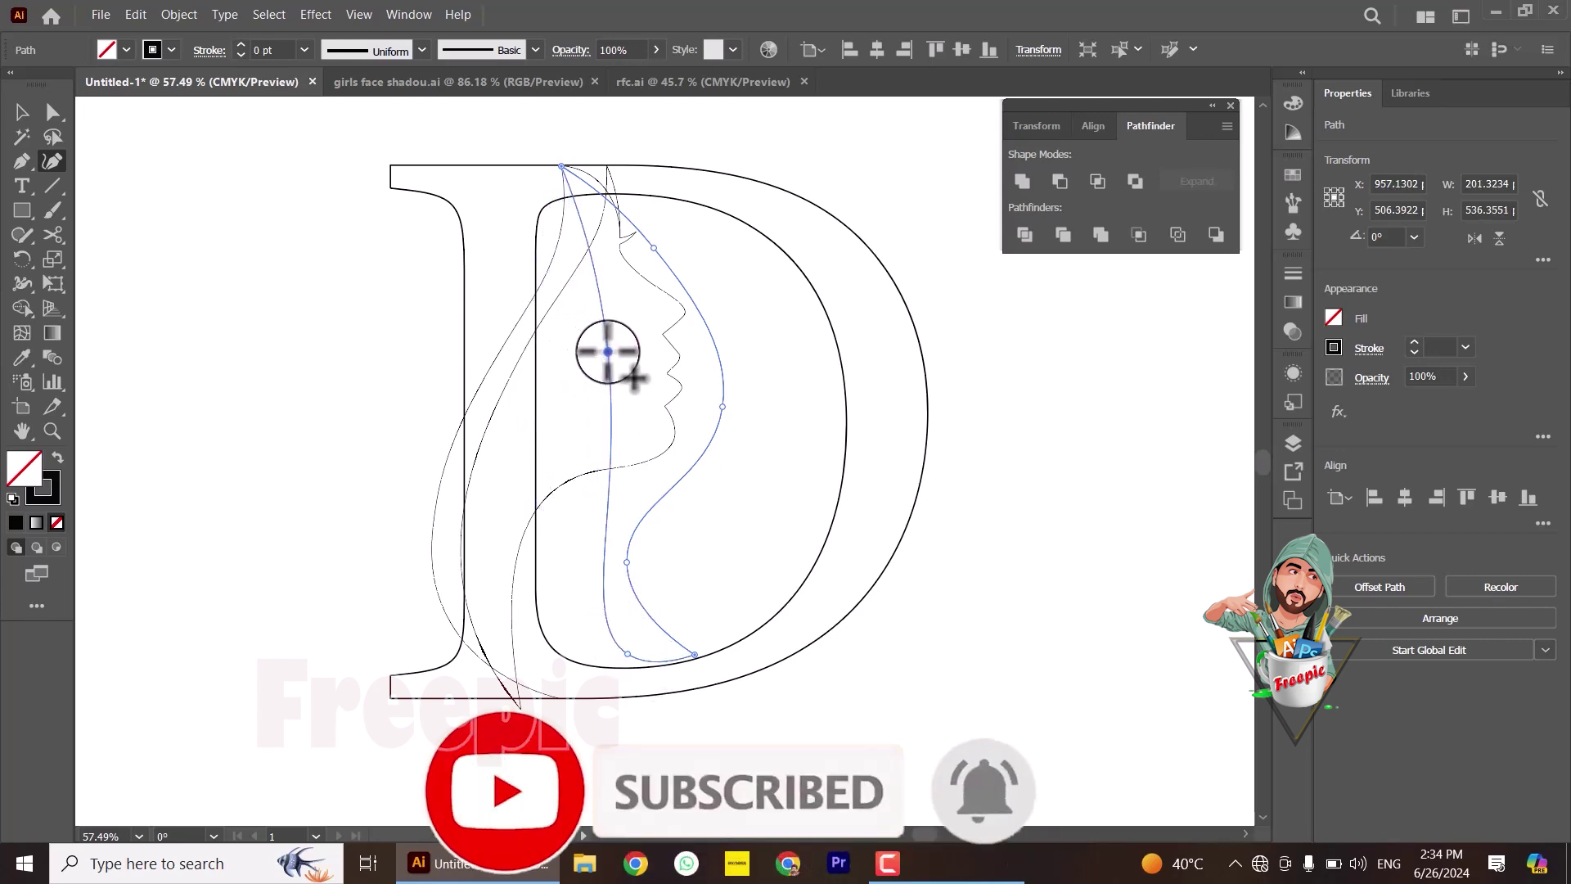
pyautogui.moveTo(691, 651); pyautogui.dragTo(717, 634)
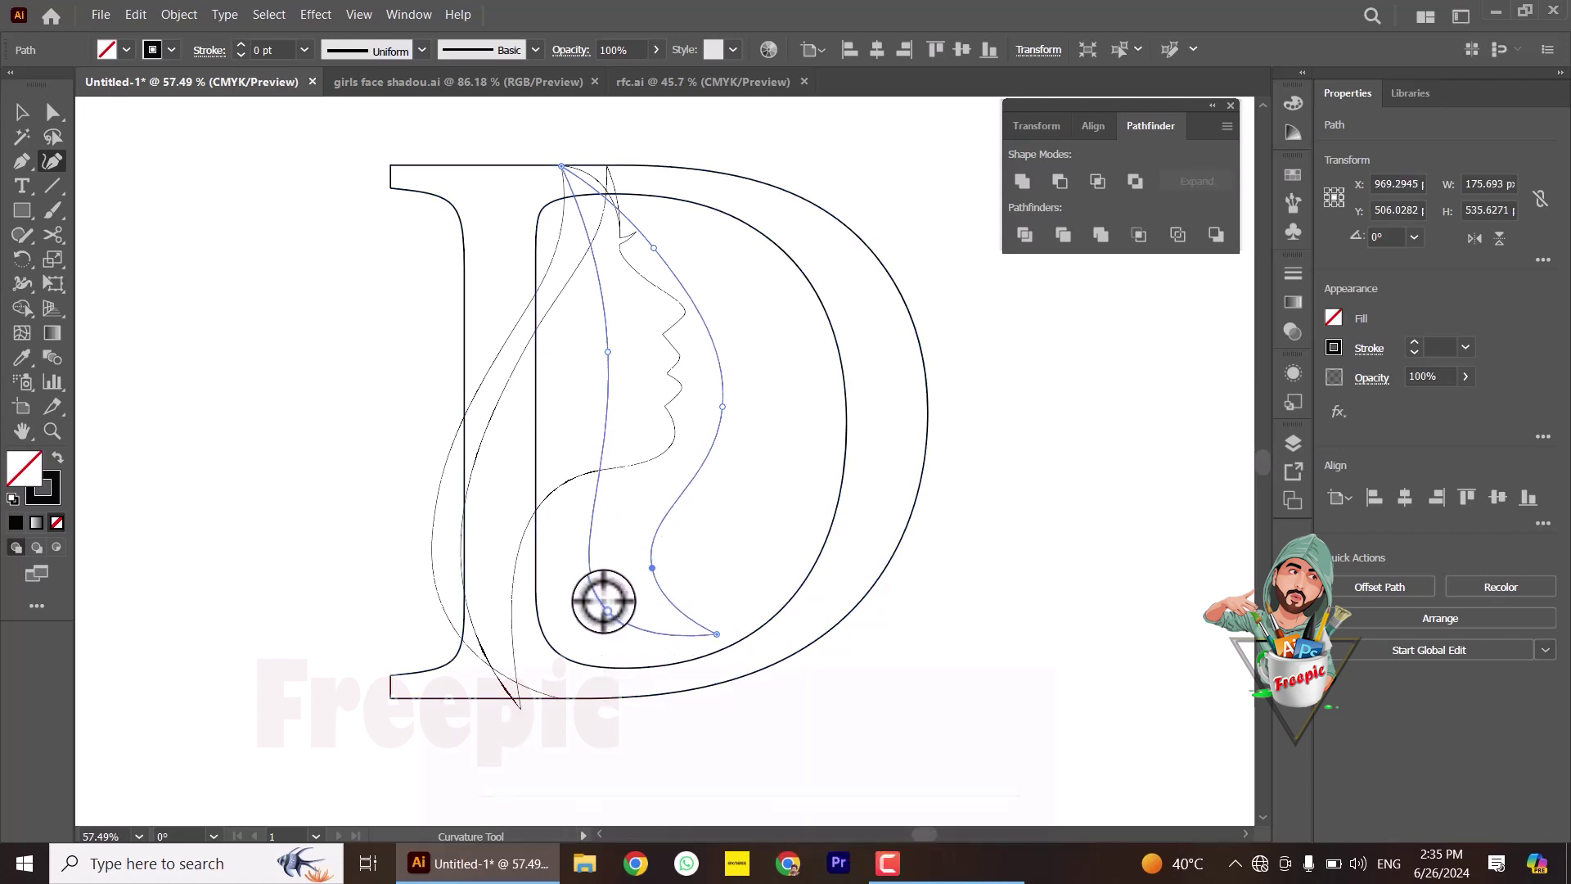
pyautogui.moveTo(607, 609)
pyautogui.mouseDown()
pyautogui.moveTo(589, 570)
pyautogui.moveTo(591, 589)
pyautogui.mouseUp()
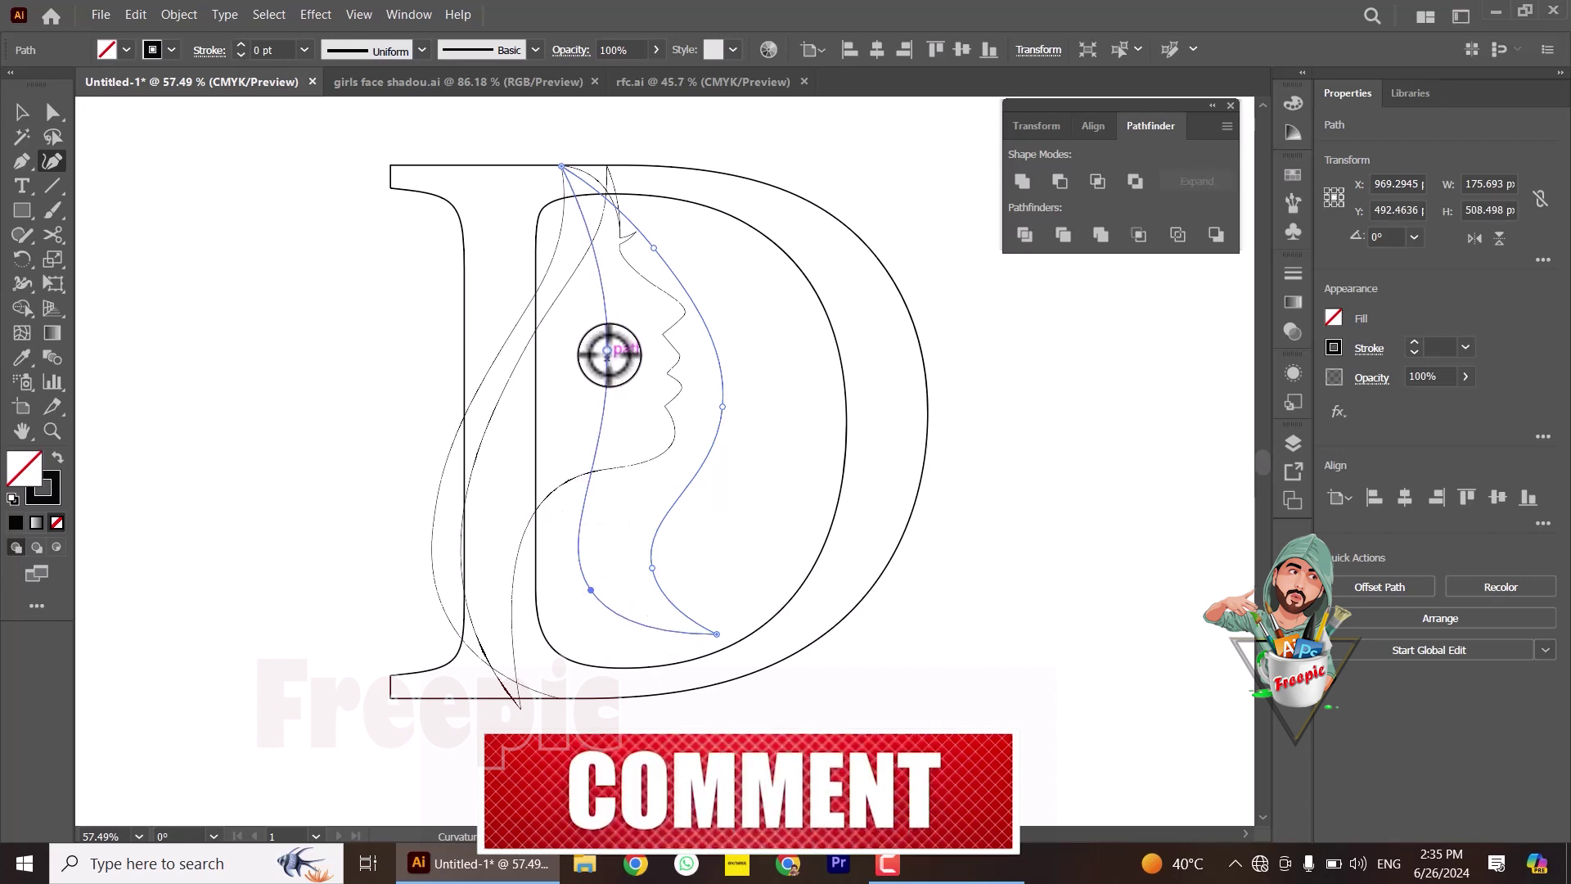
pyautogui.moveTo(607, 352)
pyautogui.mouseDown()
pyautogui.moveTo(618, 450)
pyautogui.moveTo(607, 431)
pyautogui.mouseUp()
pyautogui.moveTo(591, 589); pyautogui.dragTo(589, 567)
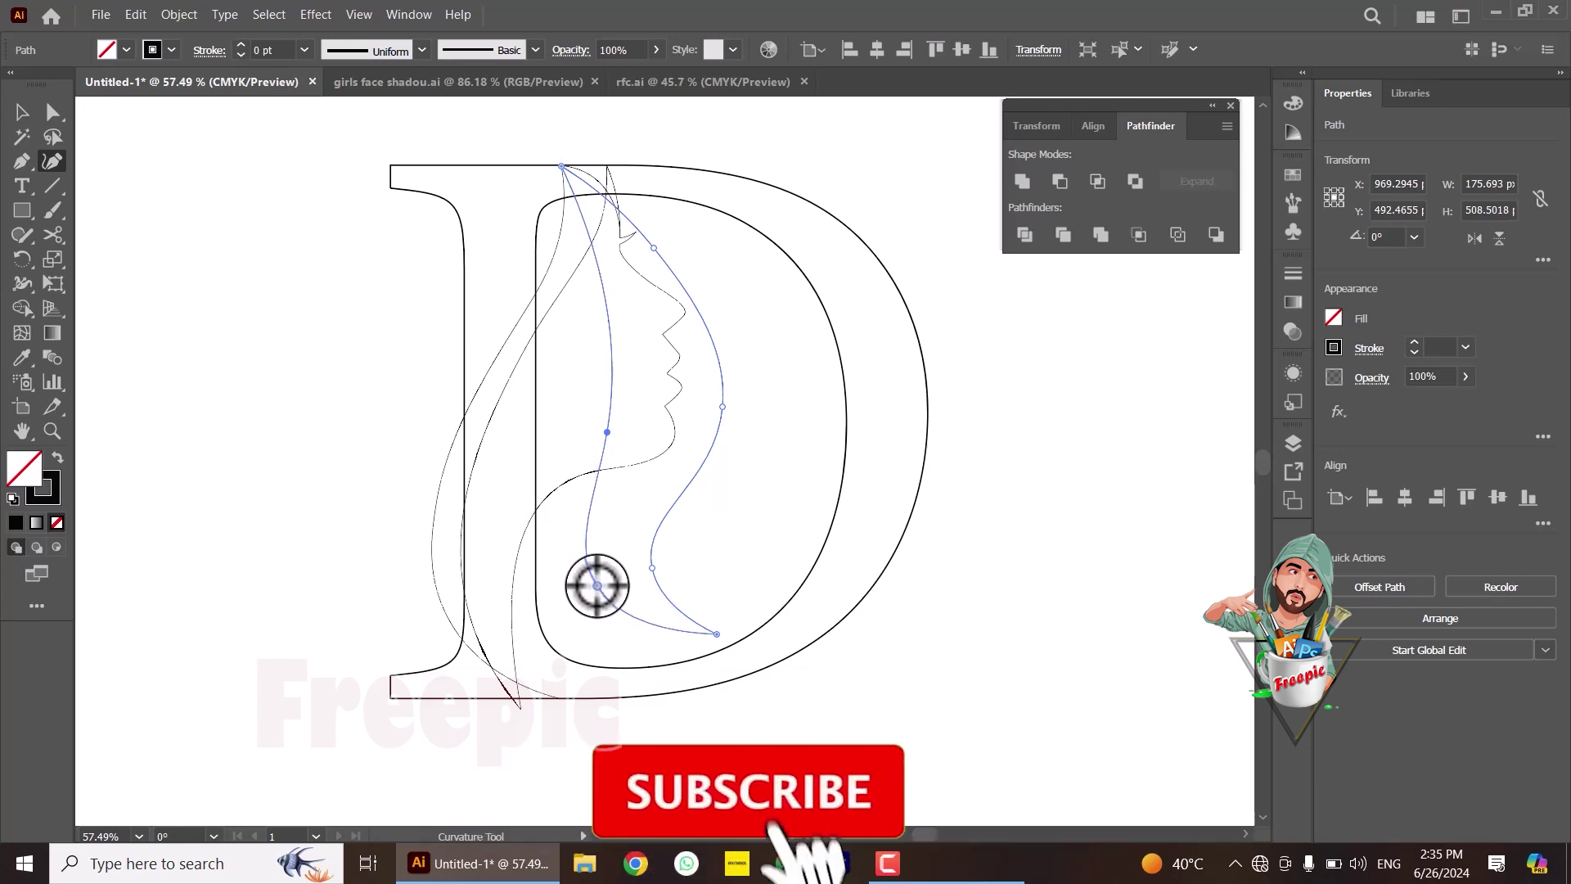
pyautogui.moveTo(597, 586); pyautogui.dragTo(594, 597)
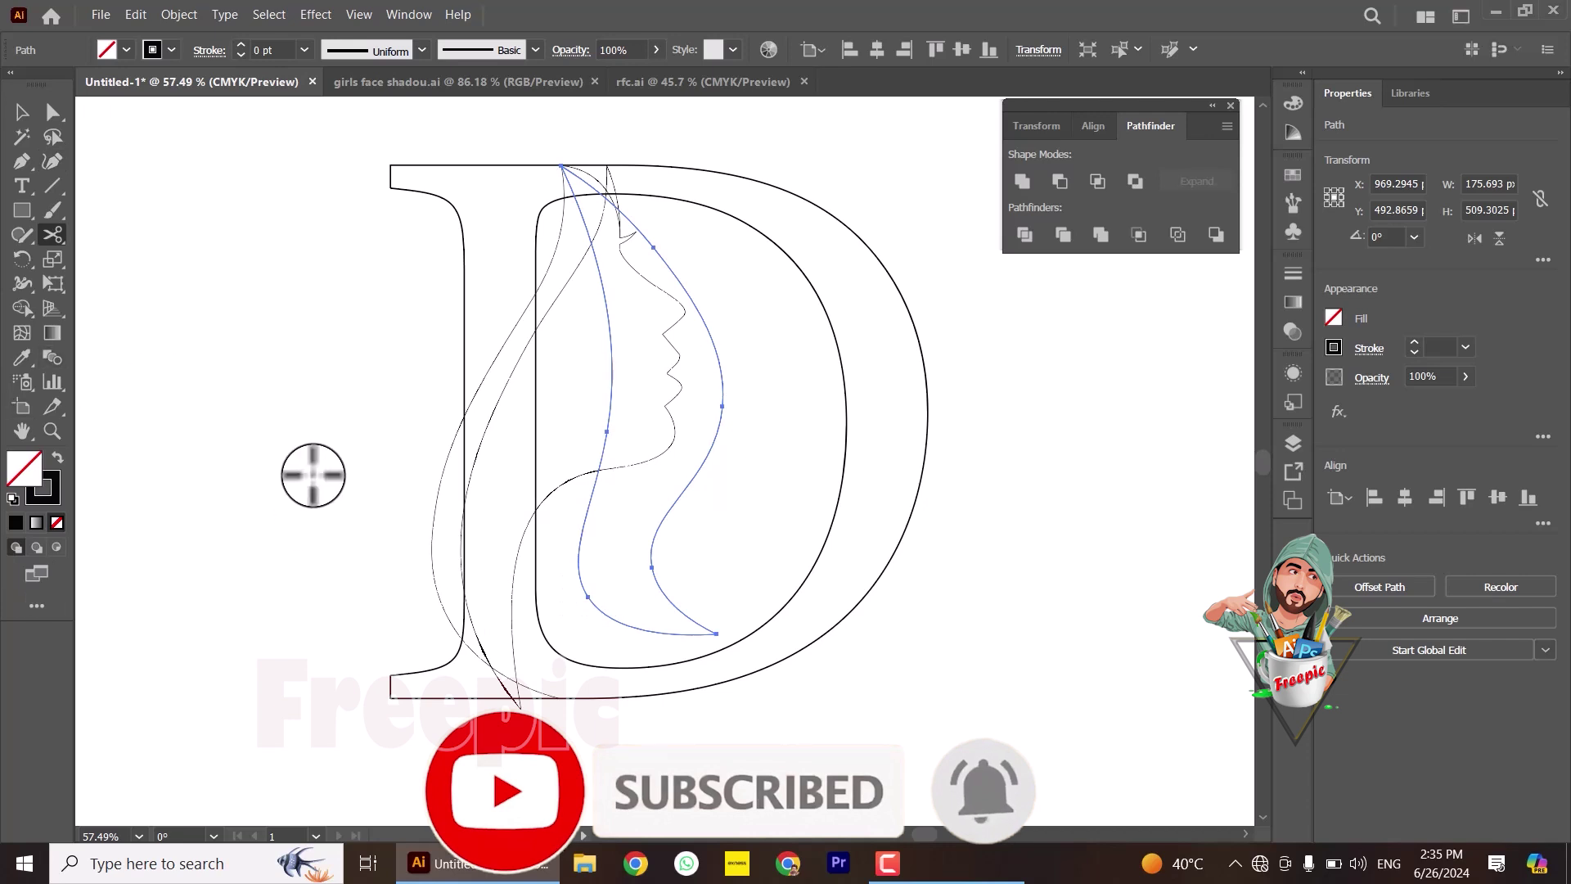
# Step: Zoom in on the top of the D to work on the face profile curve
pyautogui.click(52, 161)
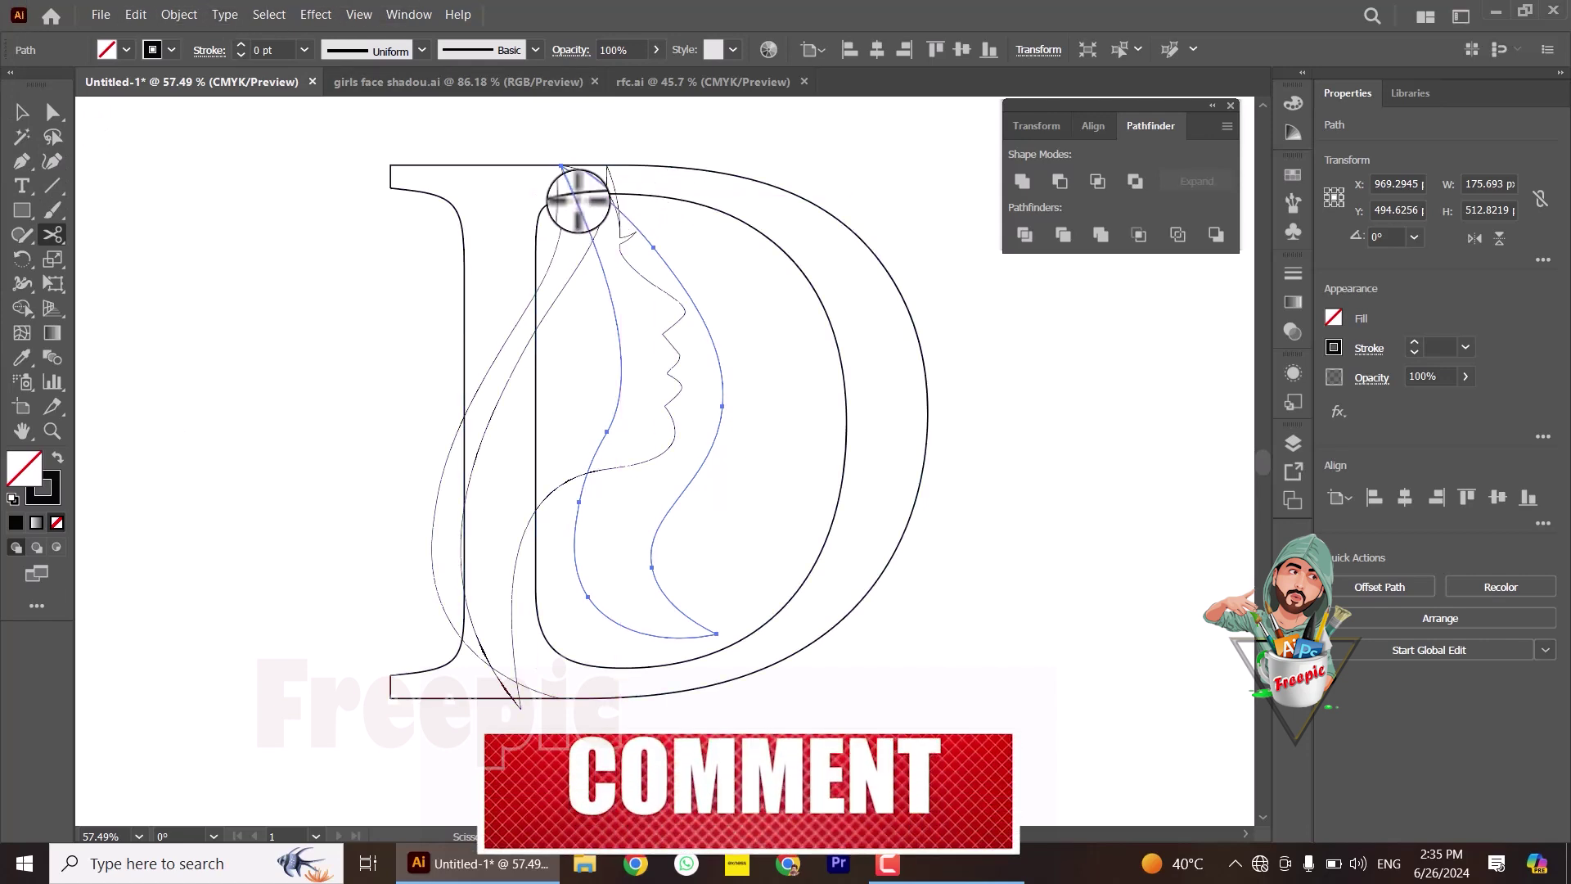
pyautogui.click(51, 431)
pyautogui.click(671, 276)
pyautogui.moveTo(671, 276); pyautogui.dragTo(824, 417)
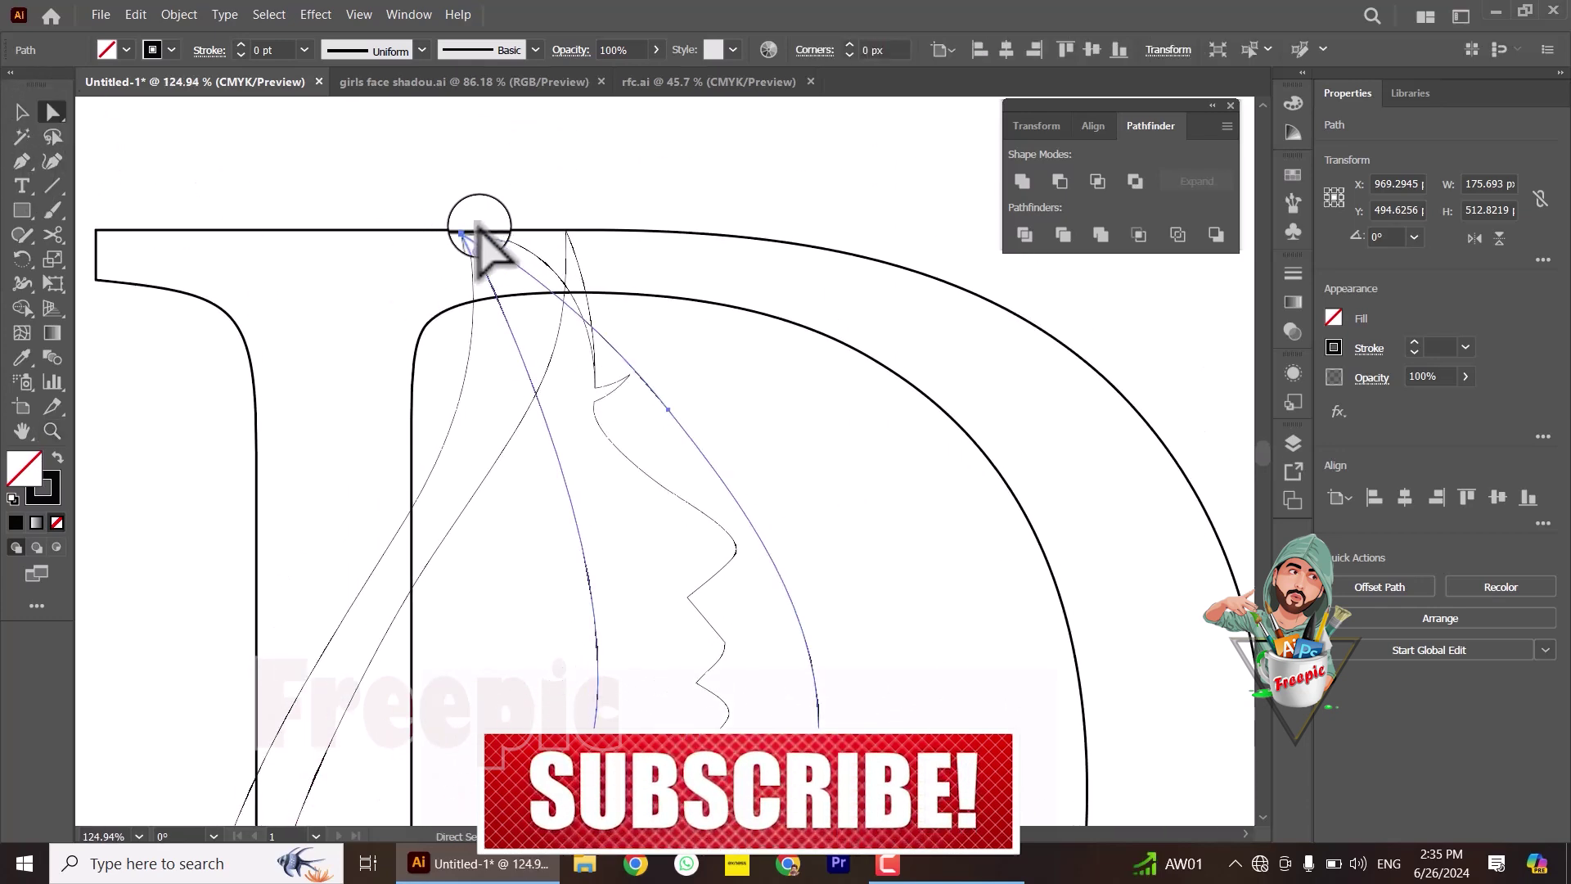
pyautogui.click(52, 162)
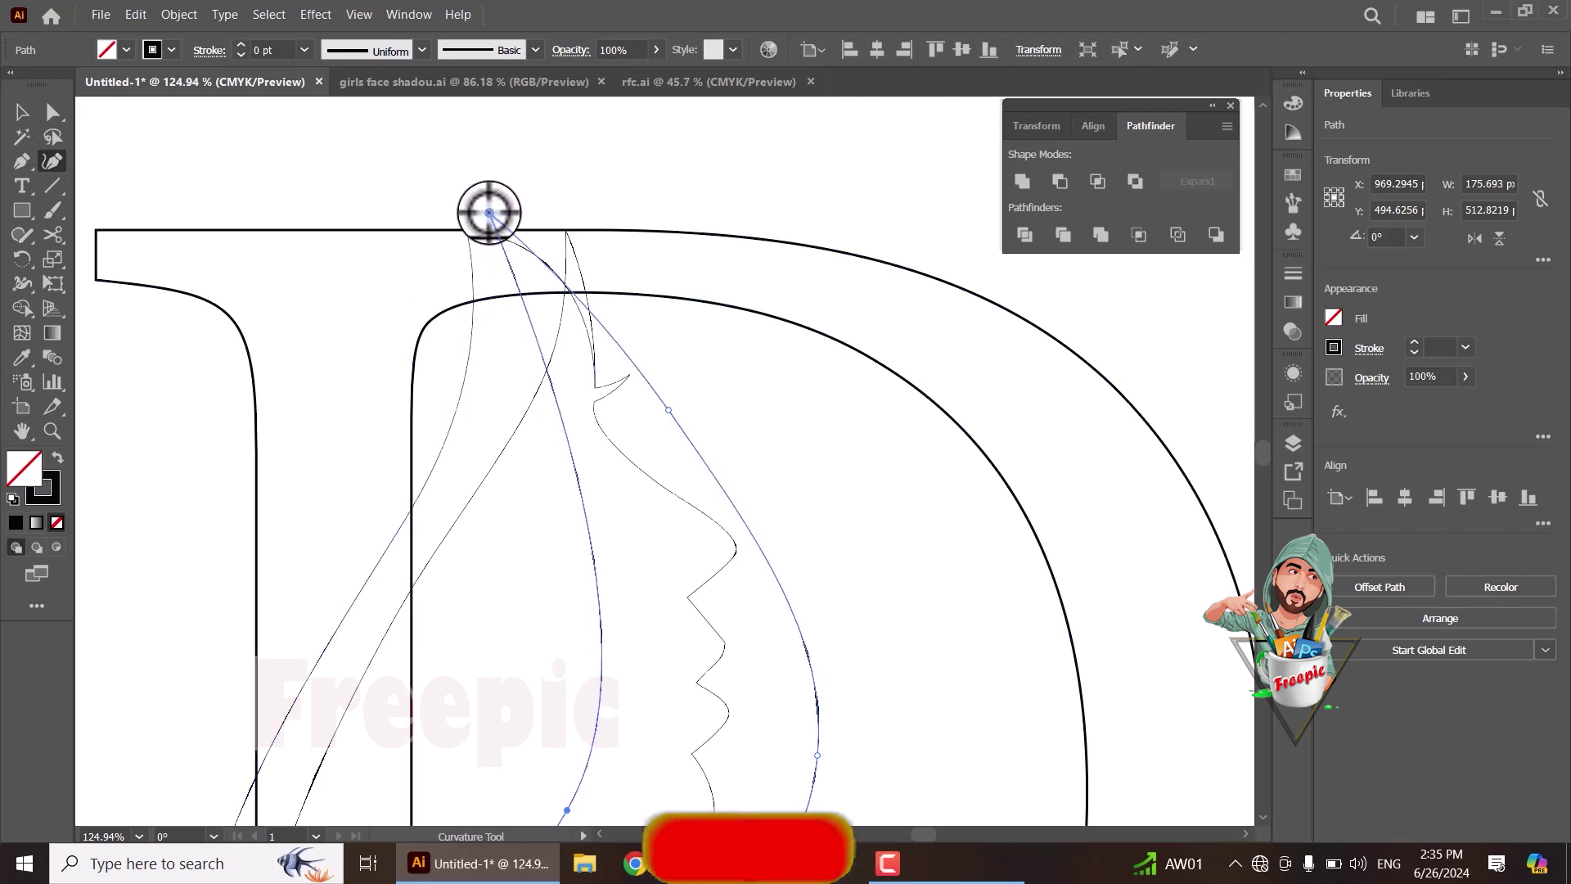
# Step: Zoom out to the whole letter D and select all the artwork
pyautogui.click(51, 431)
pyautogui.keyDown('alt'); pyautogui.click(431, 309); pyautogui.keyUp('alt')
pyautogui.click(523, 315)
pyautogui.scroll(-3, 708, 415)
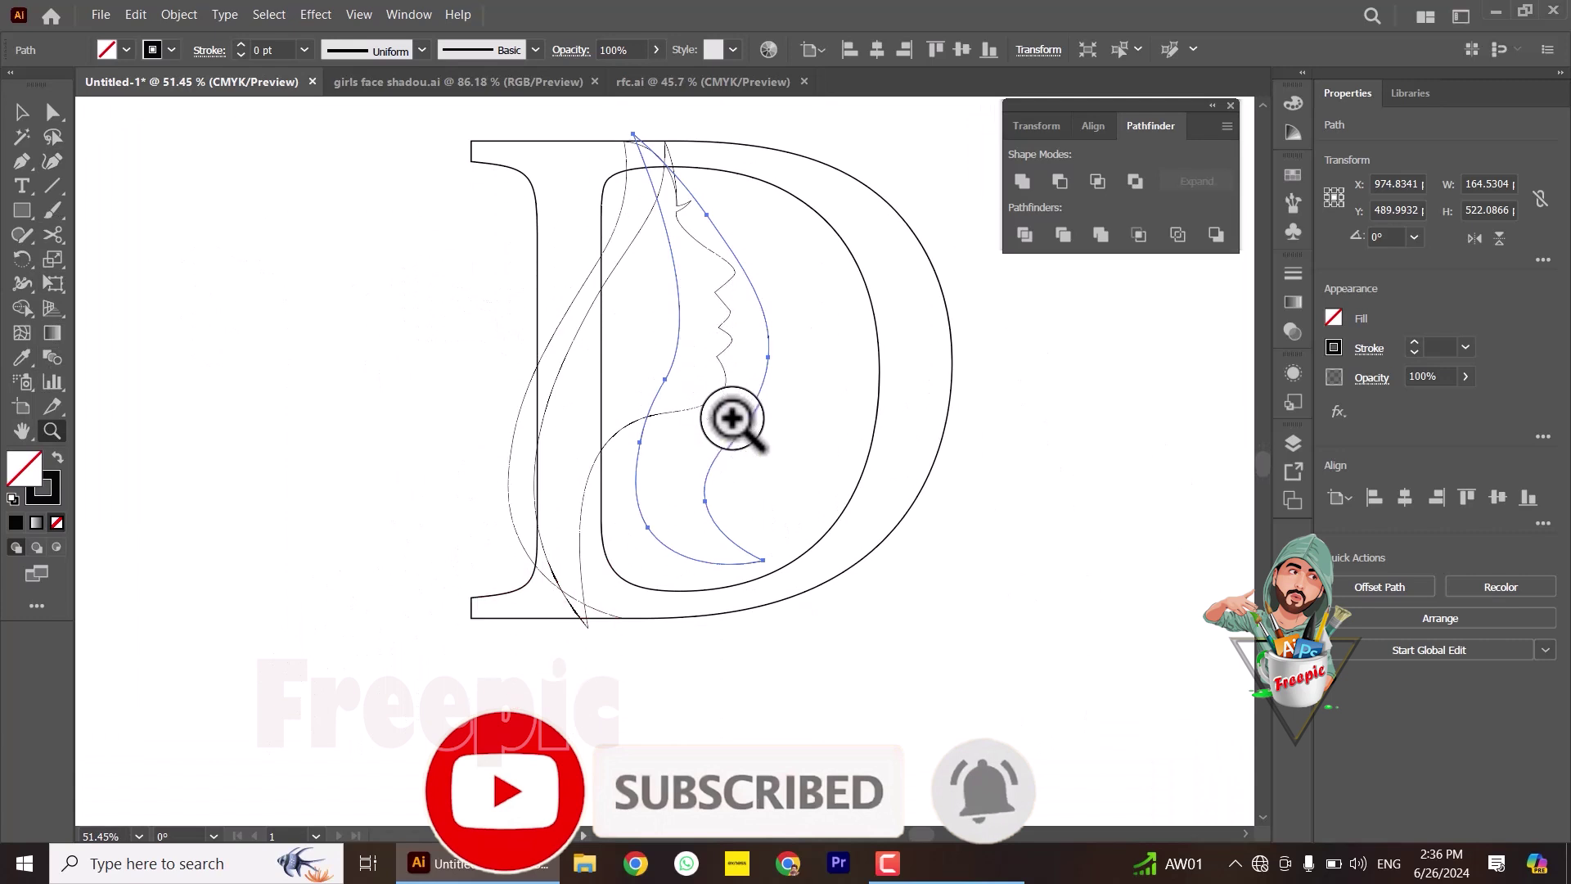
pyautogui.scroll(-1, 235, 402)
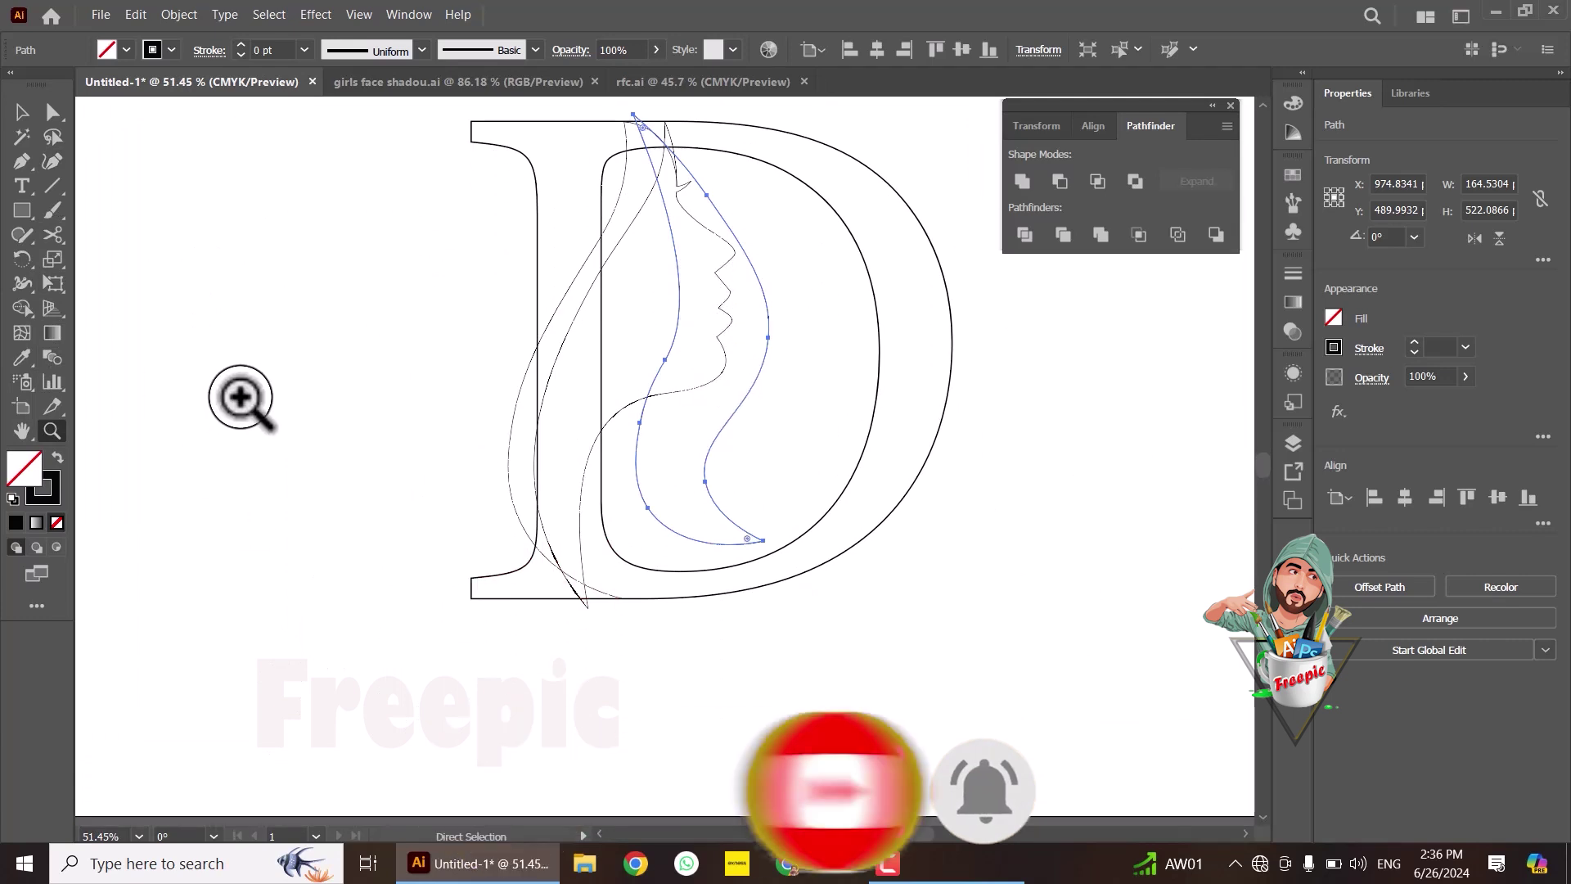
pyautogui.hotkey('ctrl', 'a')
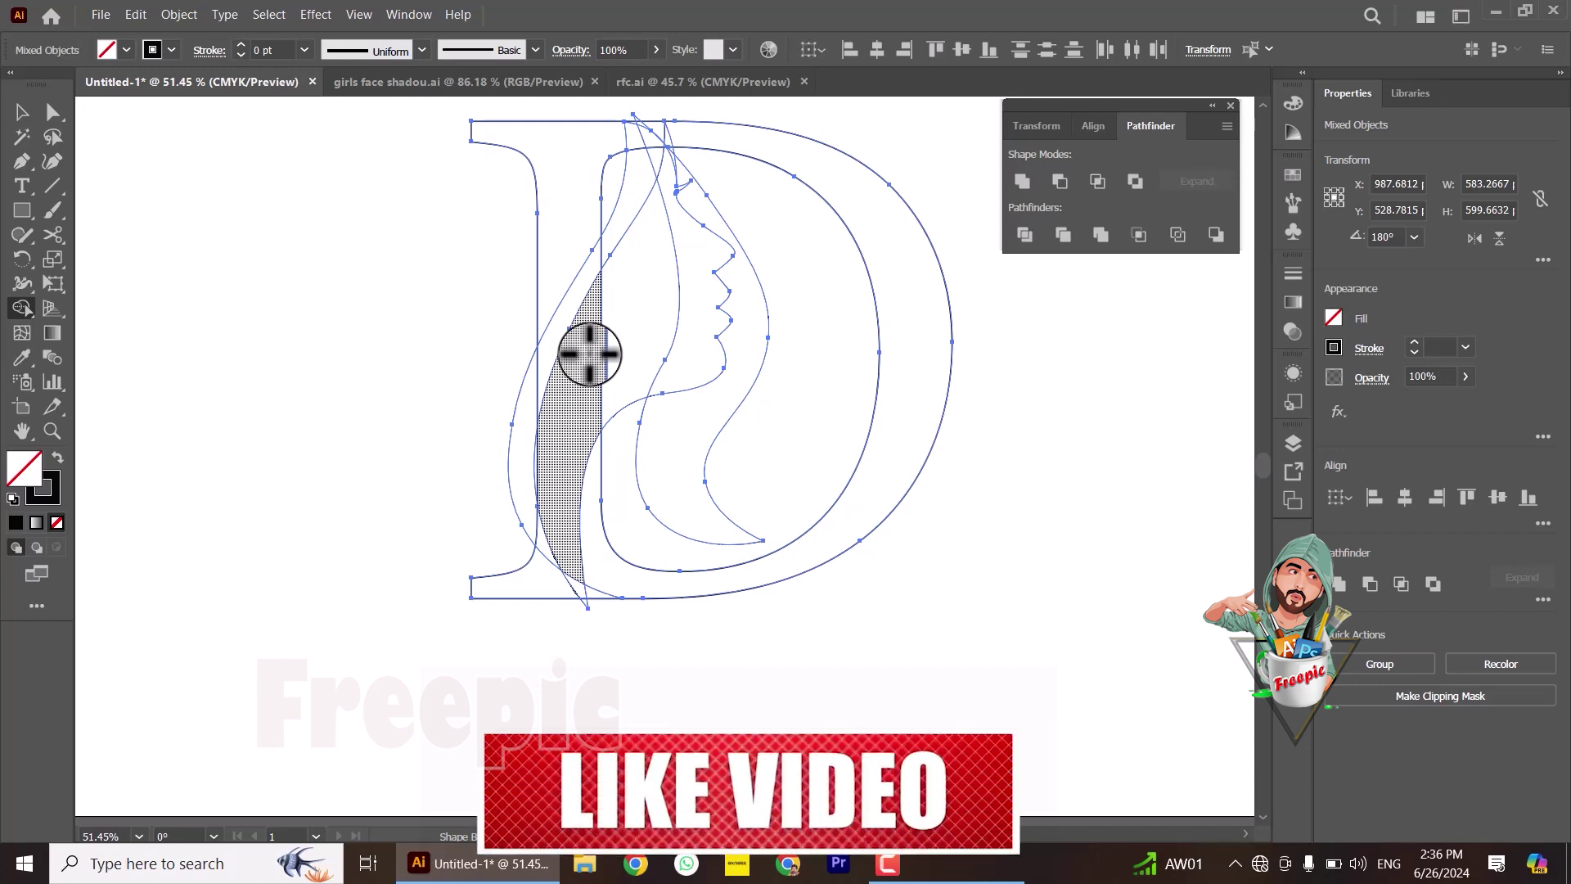
# Step: Merge the regions left of the face, the face region and the hair strip, then deselect
pyautogui.moveTo(589, 354); pyautogui.dragTo(666, 333)
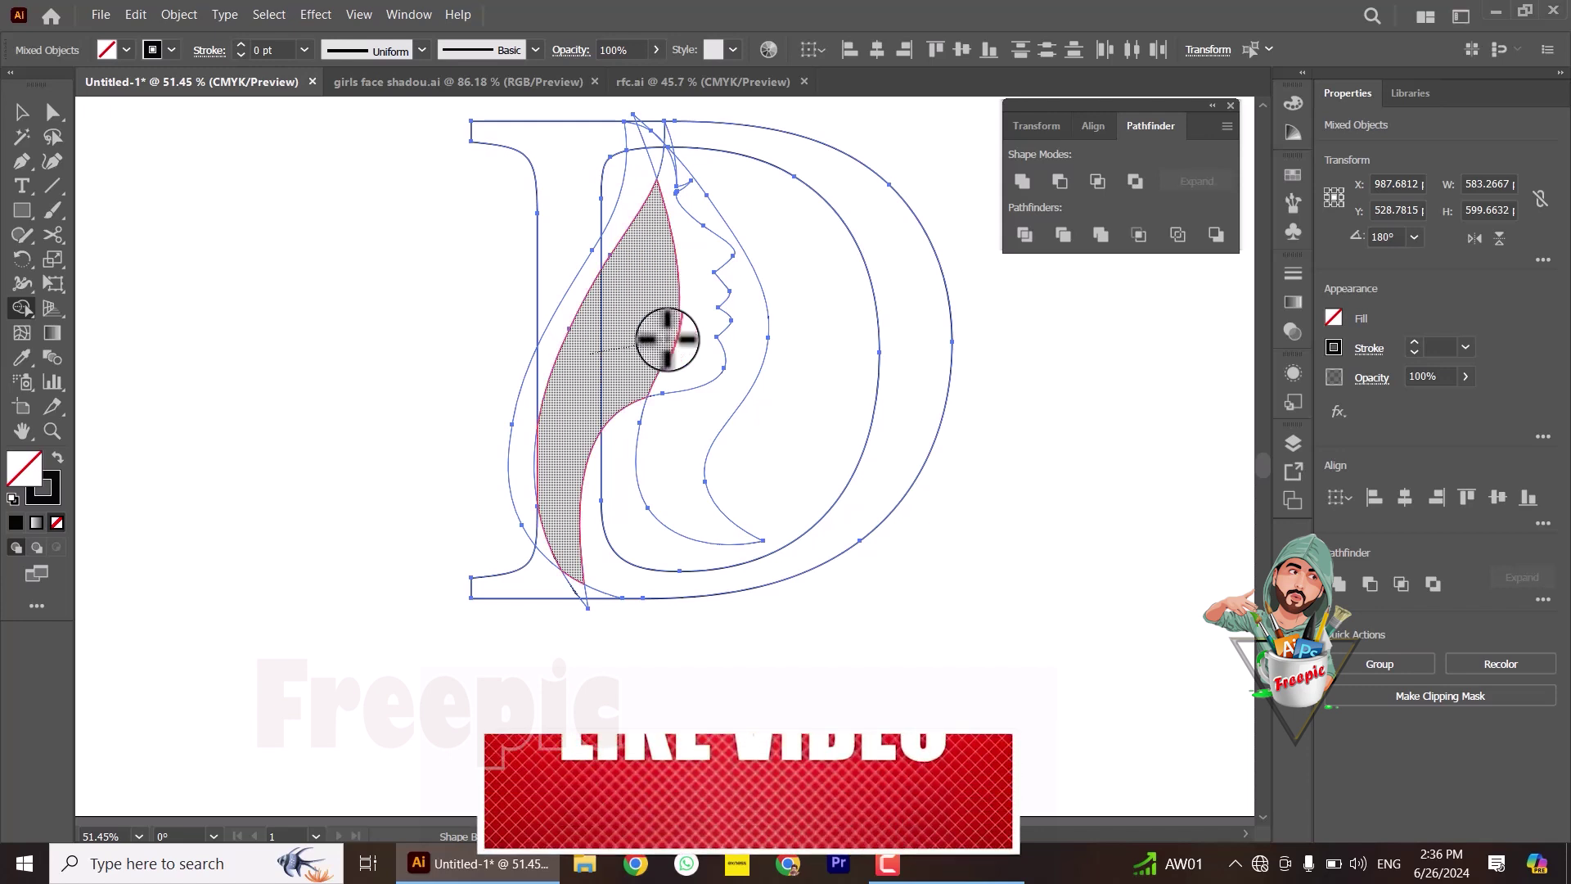
pyautogui.click(693, 434)
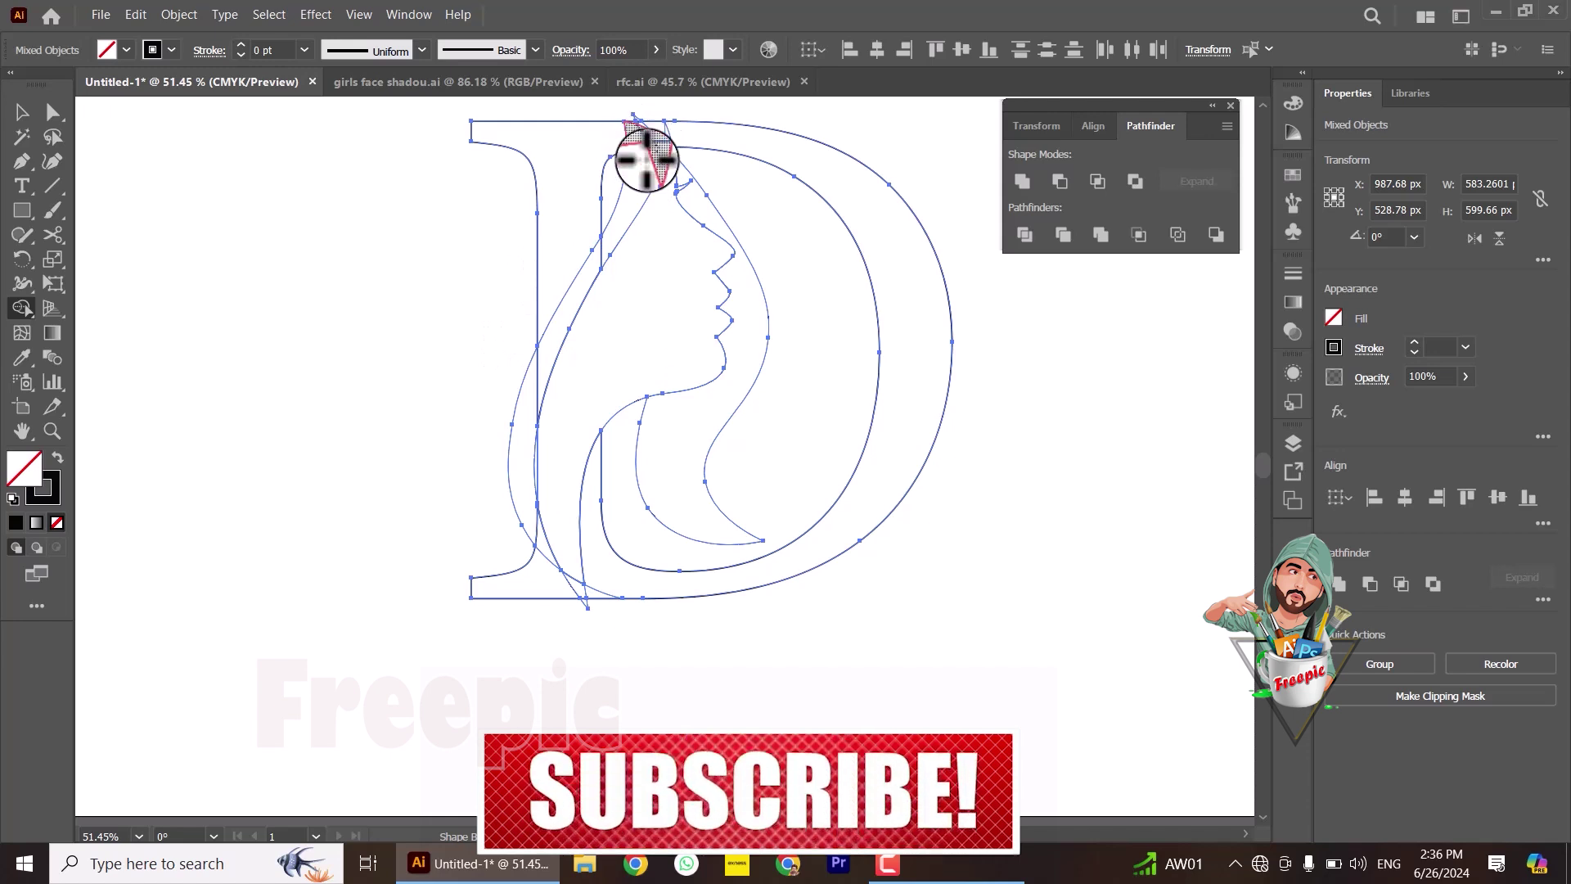
pyautogui.moveTo(614, 233); pyautogui.dragTo(587, 270)
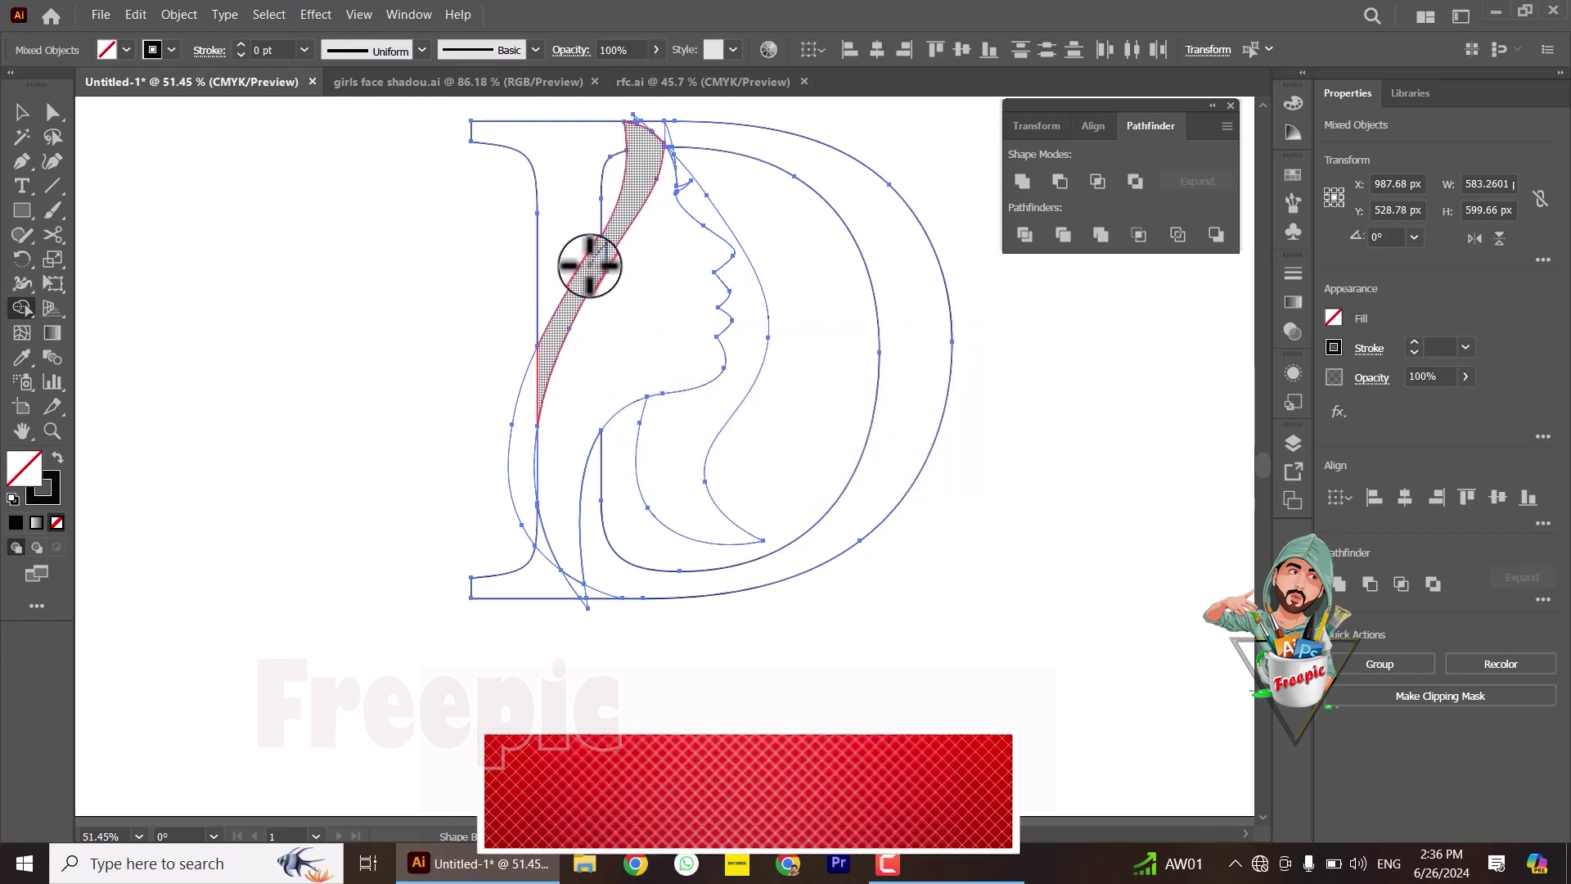
pyautogui.moveTo(522, 412); pyautogui.dragTo(527, 403)
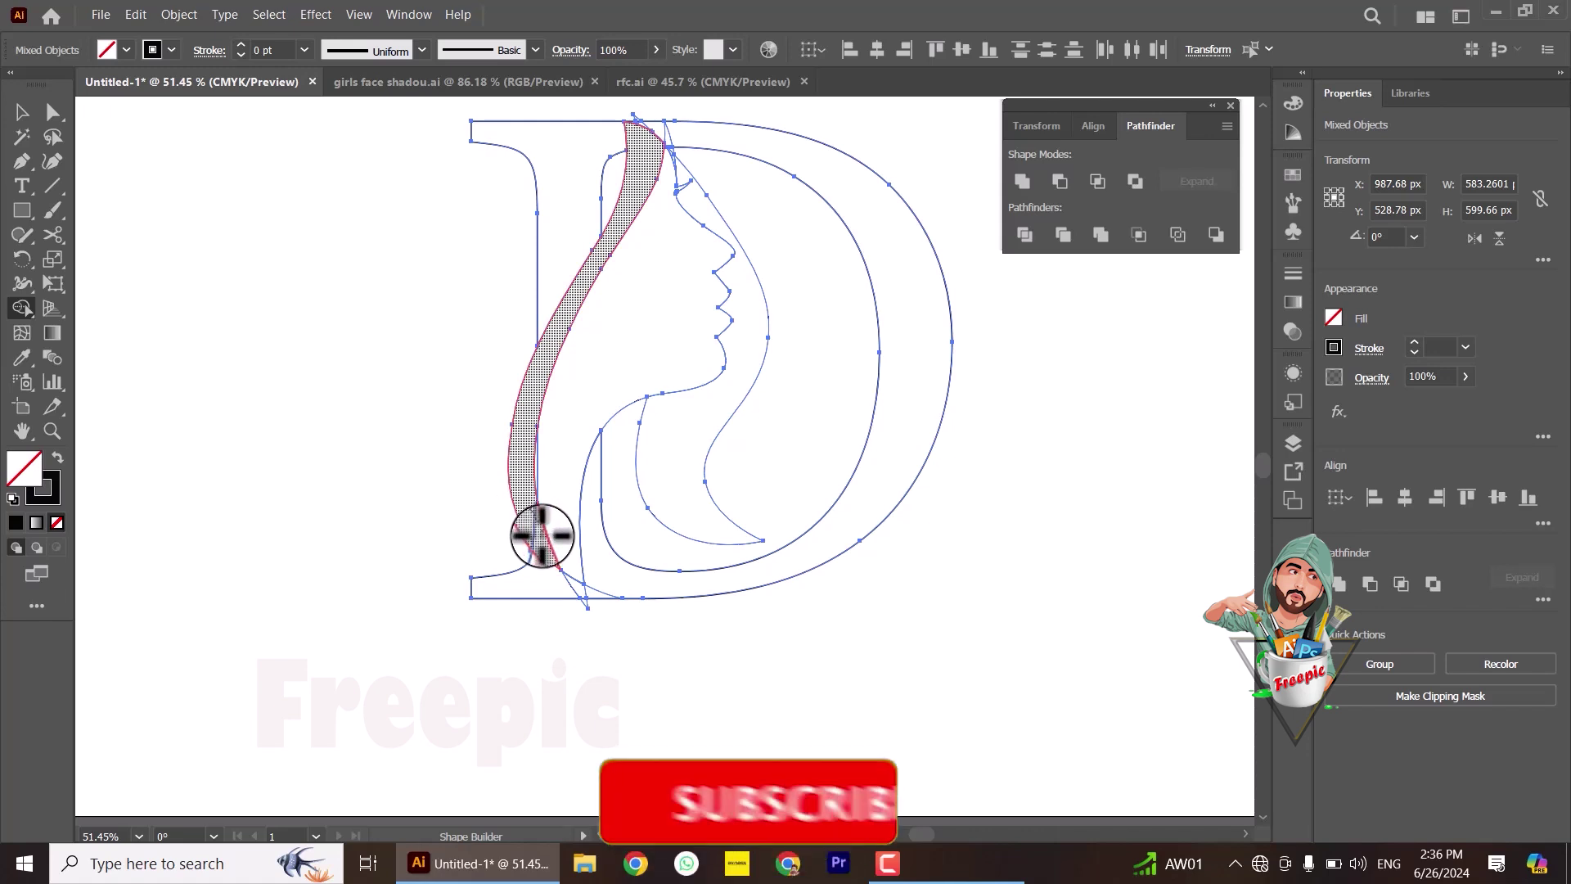
pyautogui.moveTo(524, 504); pyautogui.dragTo(542, 531)
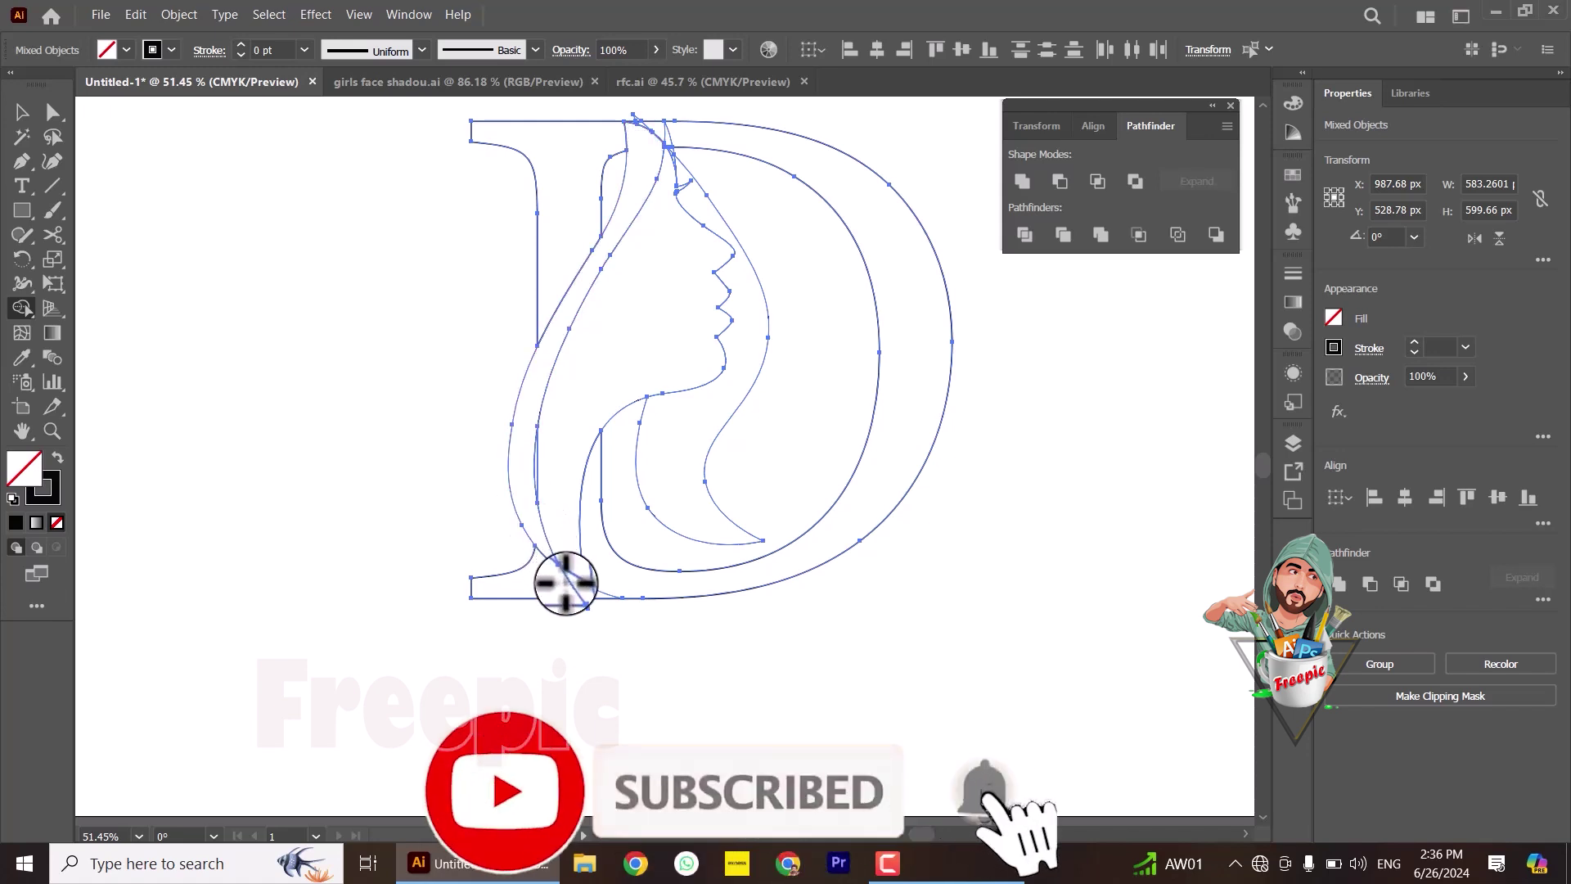
pyautogui.moveTo(532, 518)
pyautogui.mouseDown()
pyautogui.moveTo(586, 592)
pyautogui.moveTo(526, 466)
pyautogui.mouseUp()
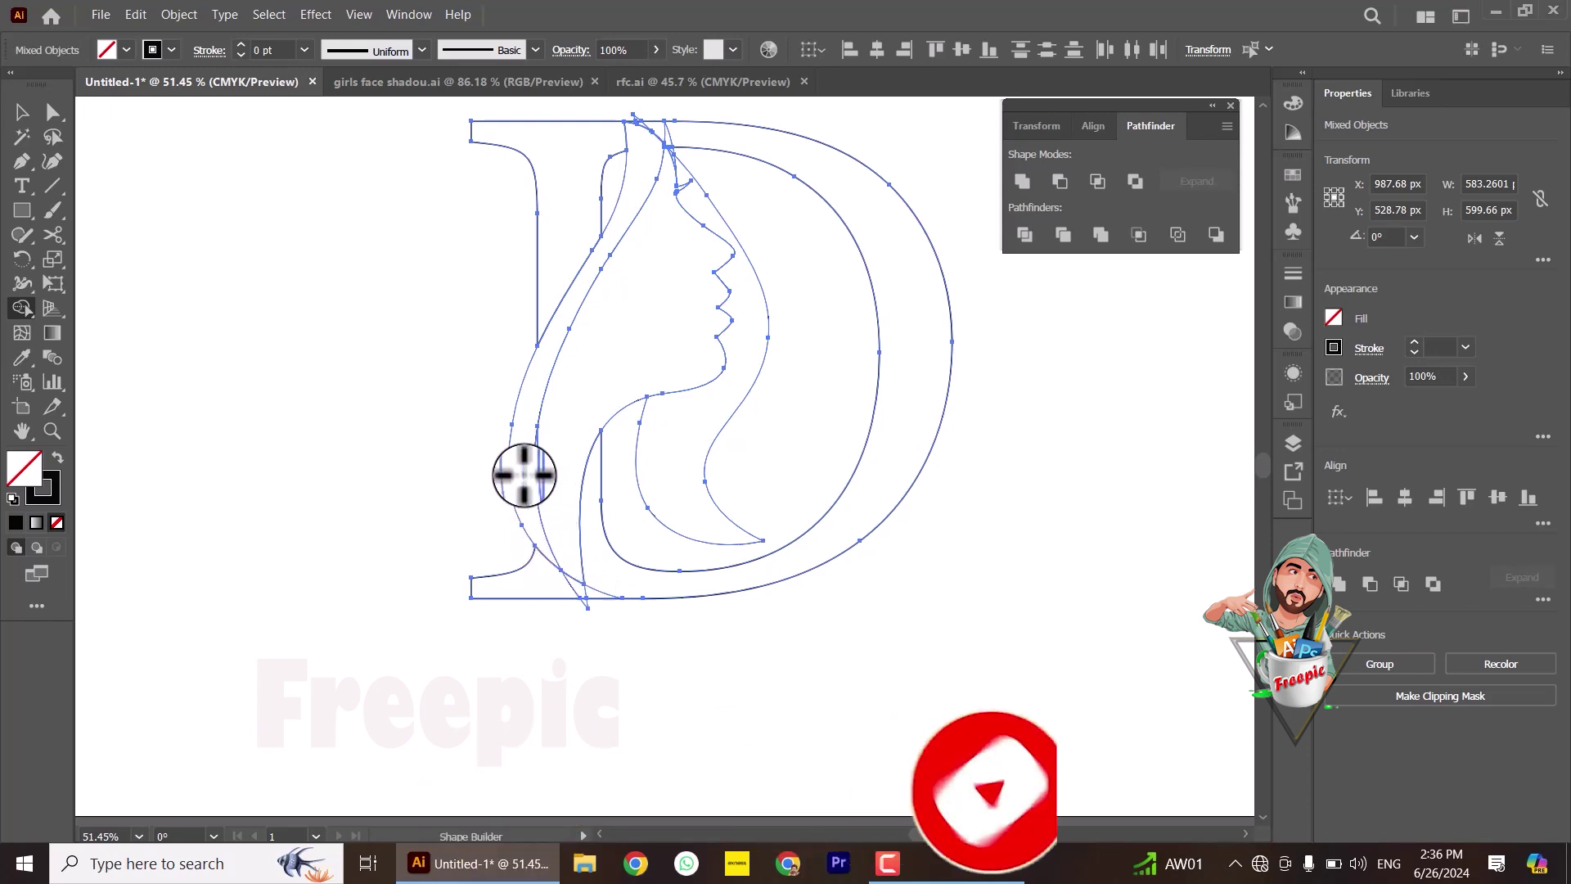
pyautogui.hotkey('ctrl', 'shift', 'a')
# Step: Draw a curved line from the hair strip's edge across the D's lower left
pyautogui.click(22, 161)
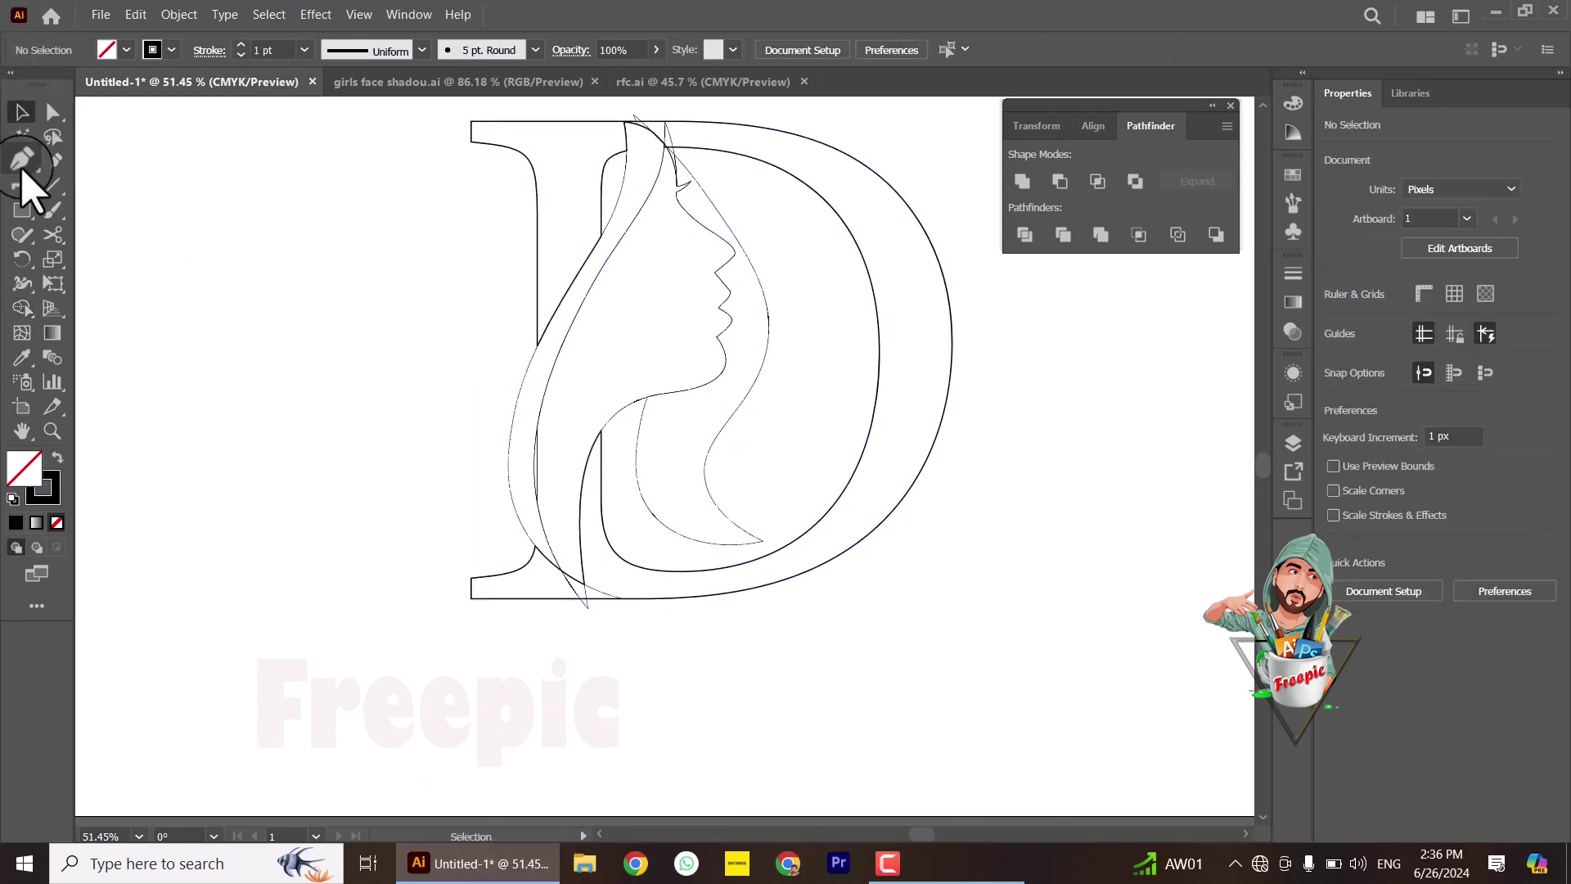
pyautogui.click(539, 411)
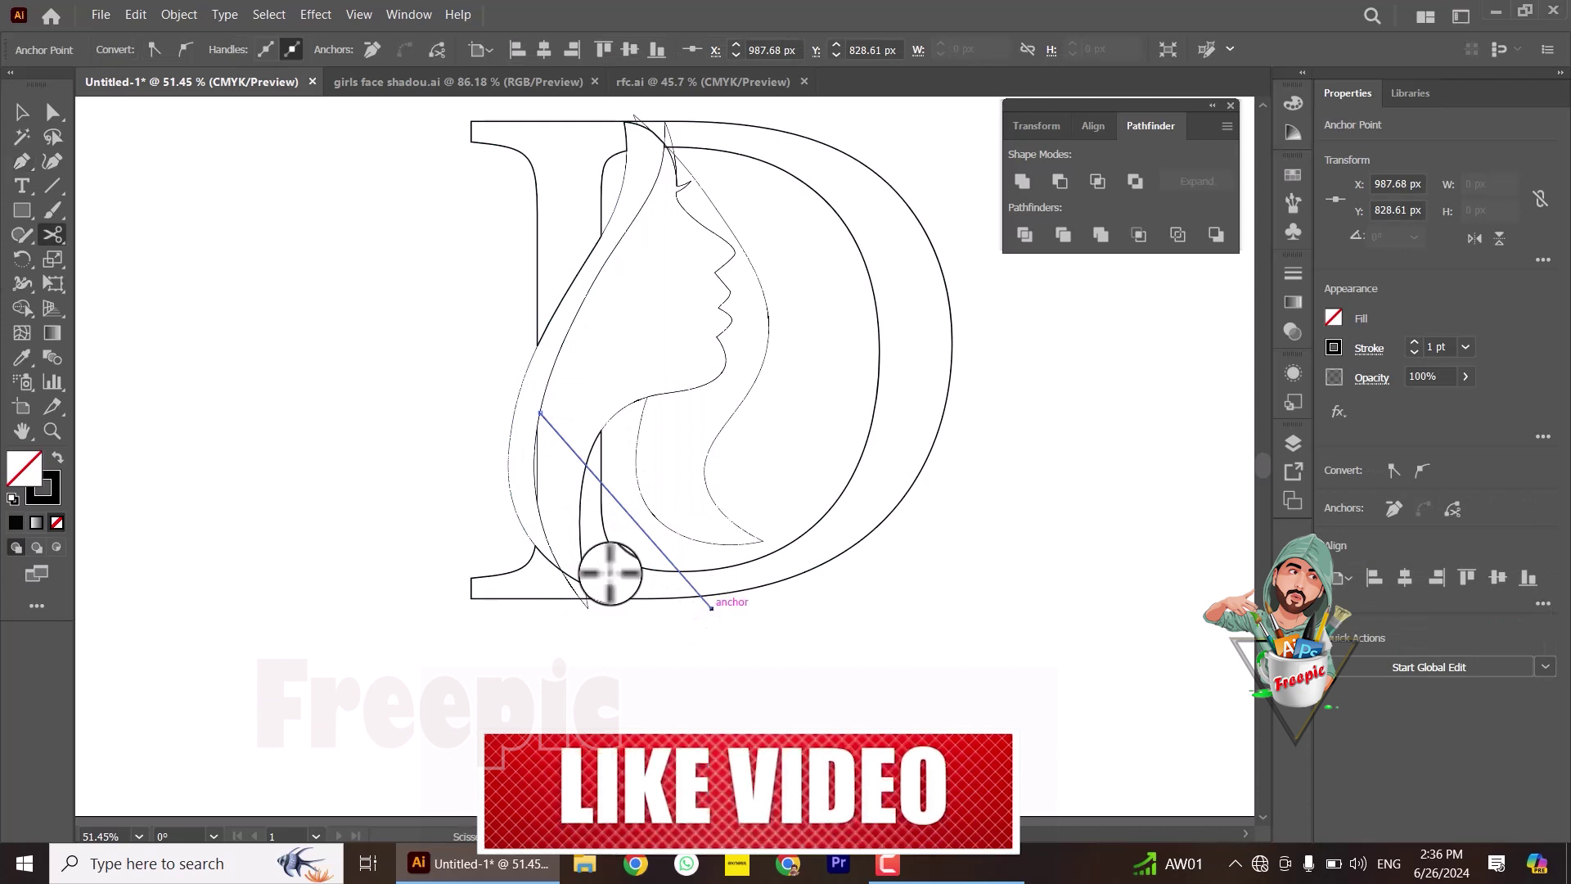
pyautogui.click(53, 161)
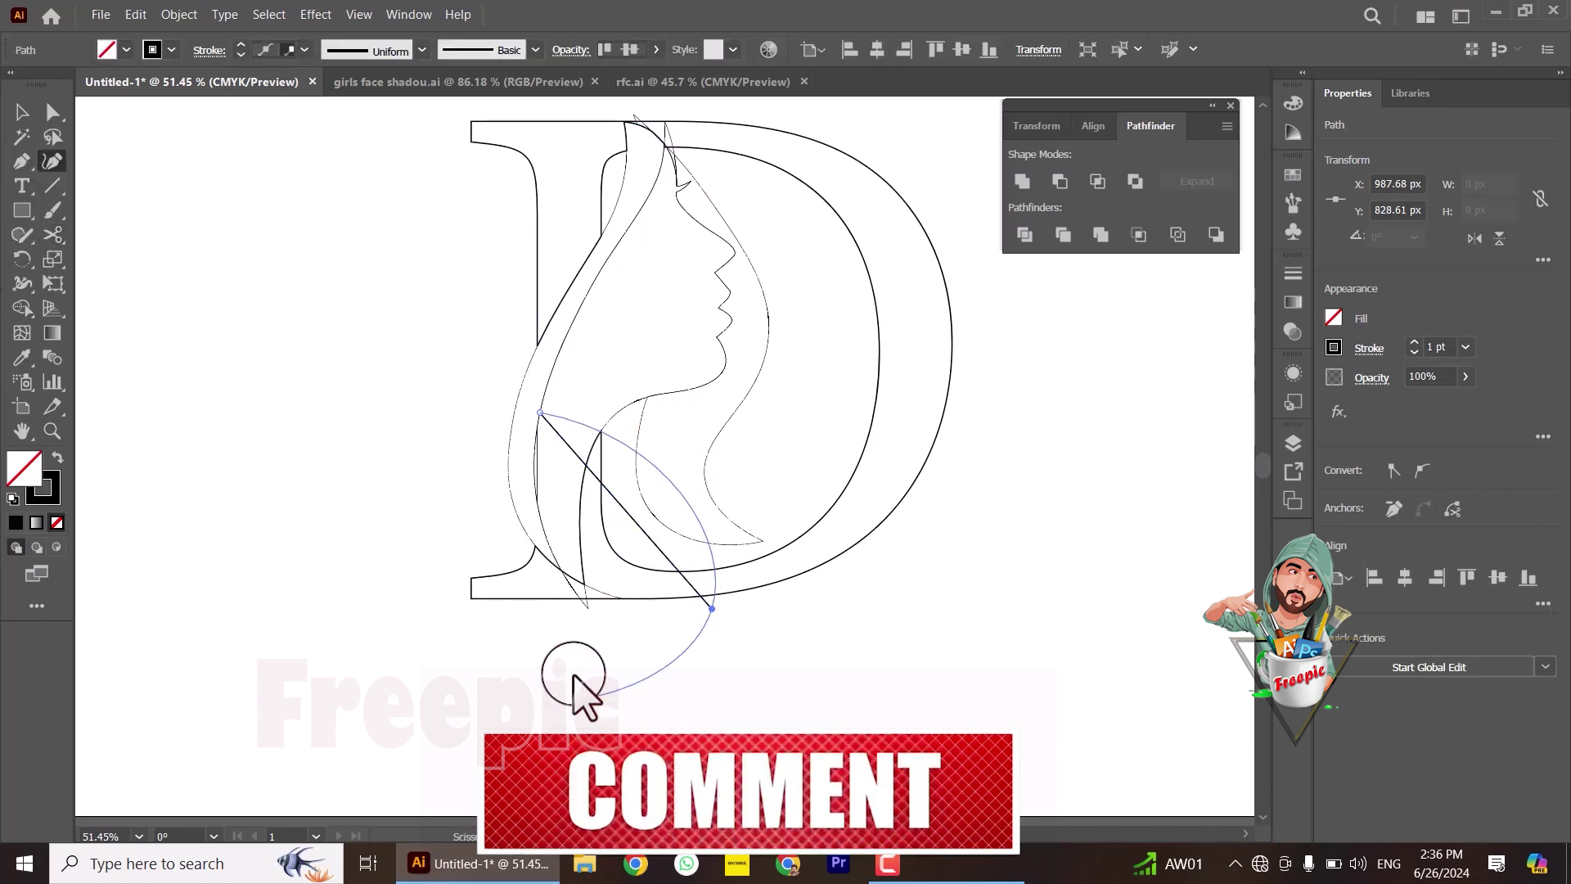
pyautogui.moveTo(649, 543); pyautogui.dragTo(589, 542)
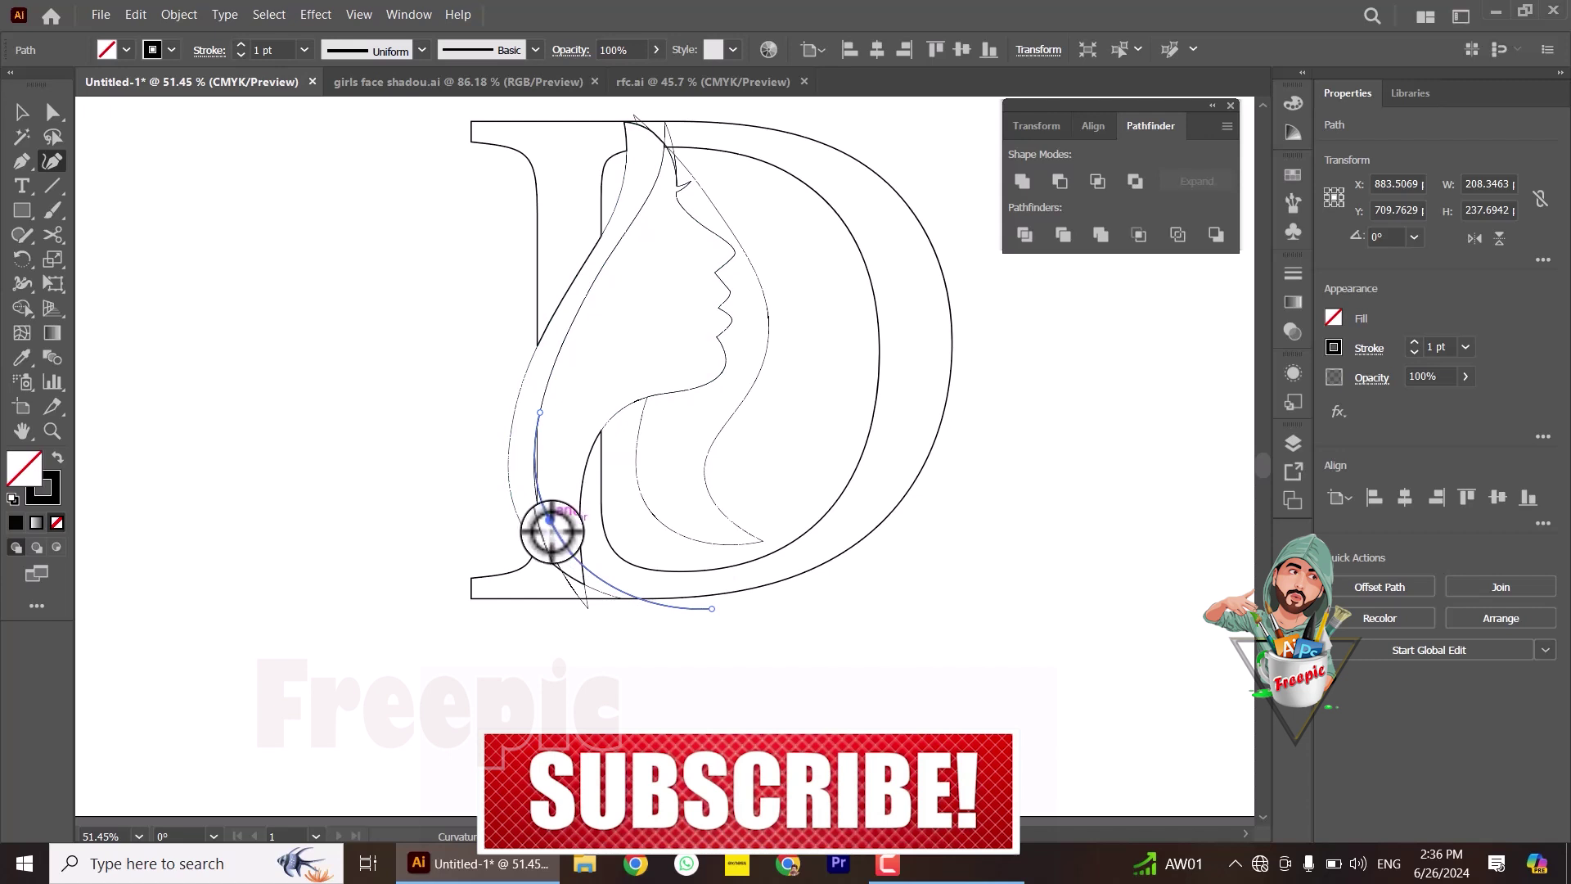
pyautogui.press('c')
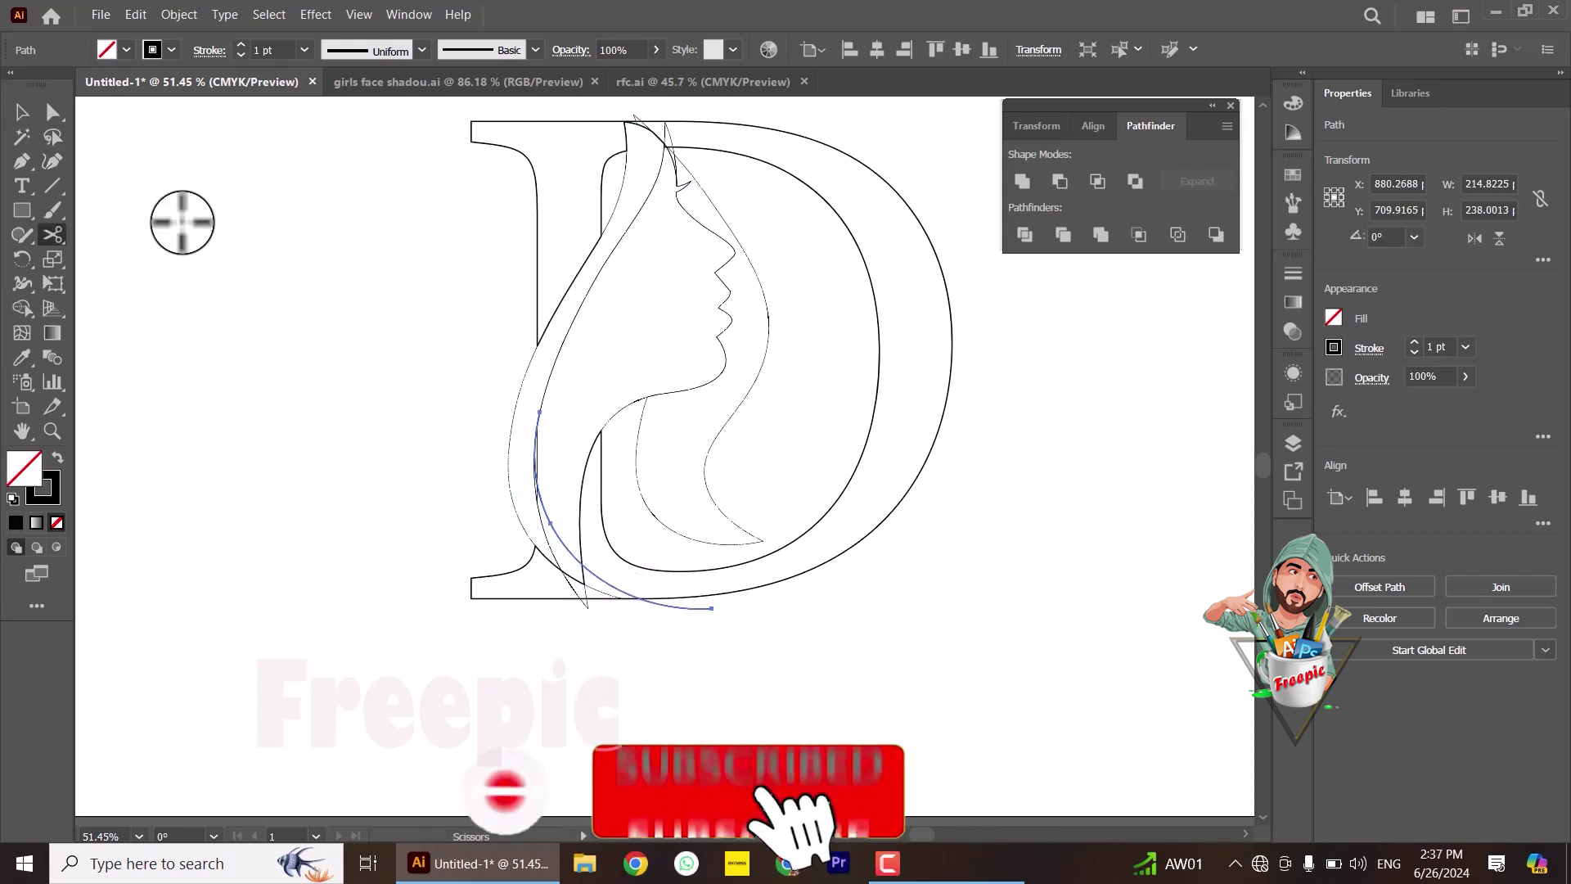
# Step: Move the curve's end anchor onto the D's base and select all the artwork
pyautogui.click(53, 112)
pyautogui.click(620, 599)
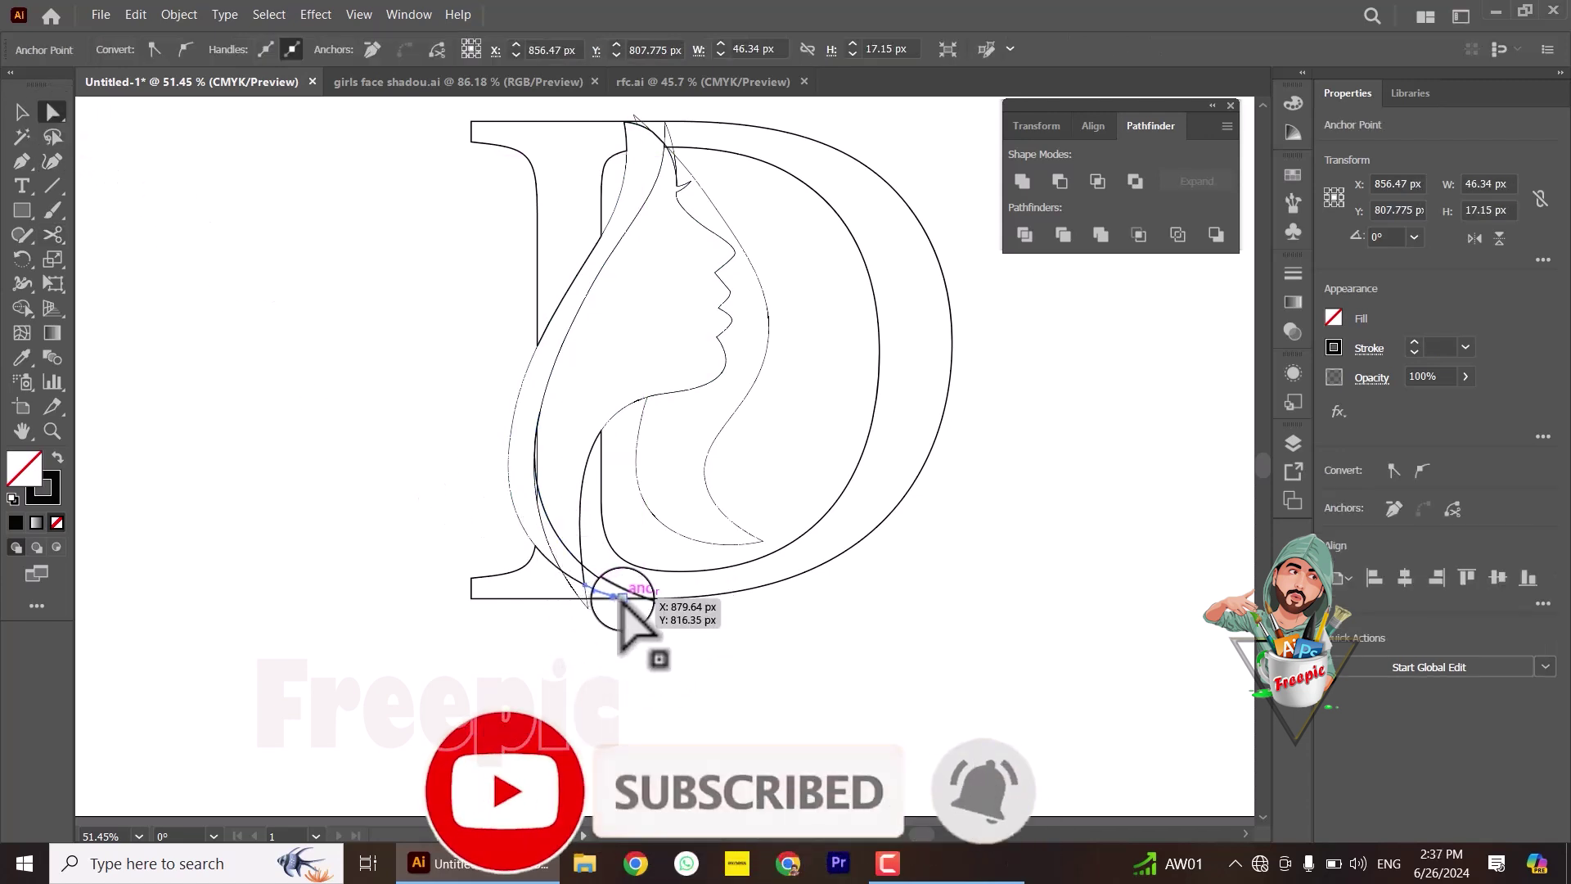
pyautogui.moveTo(638, 599); pyautogui.dragTo(642, 605)
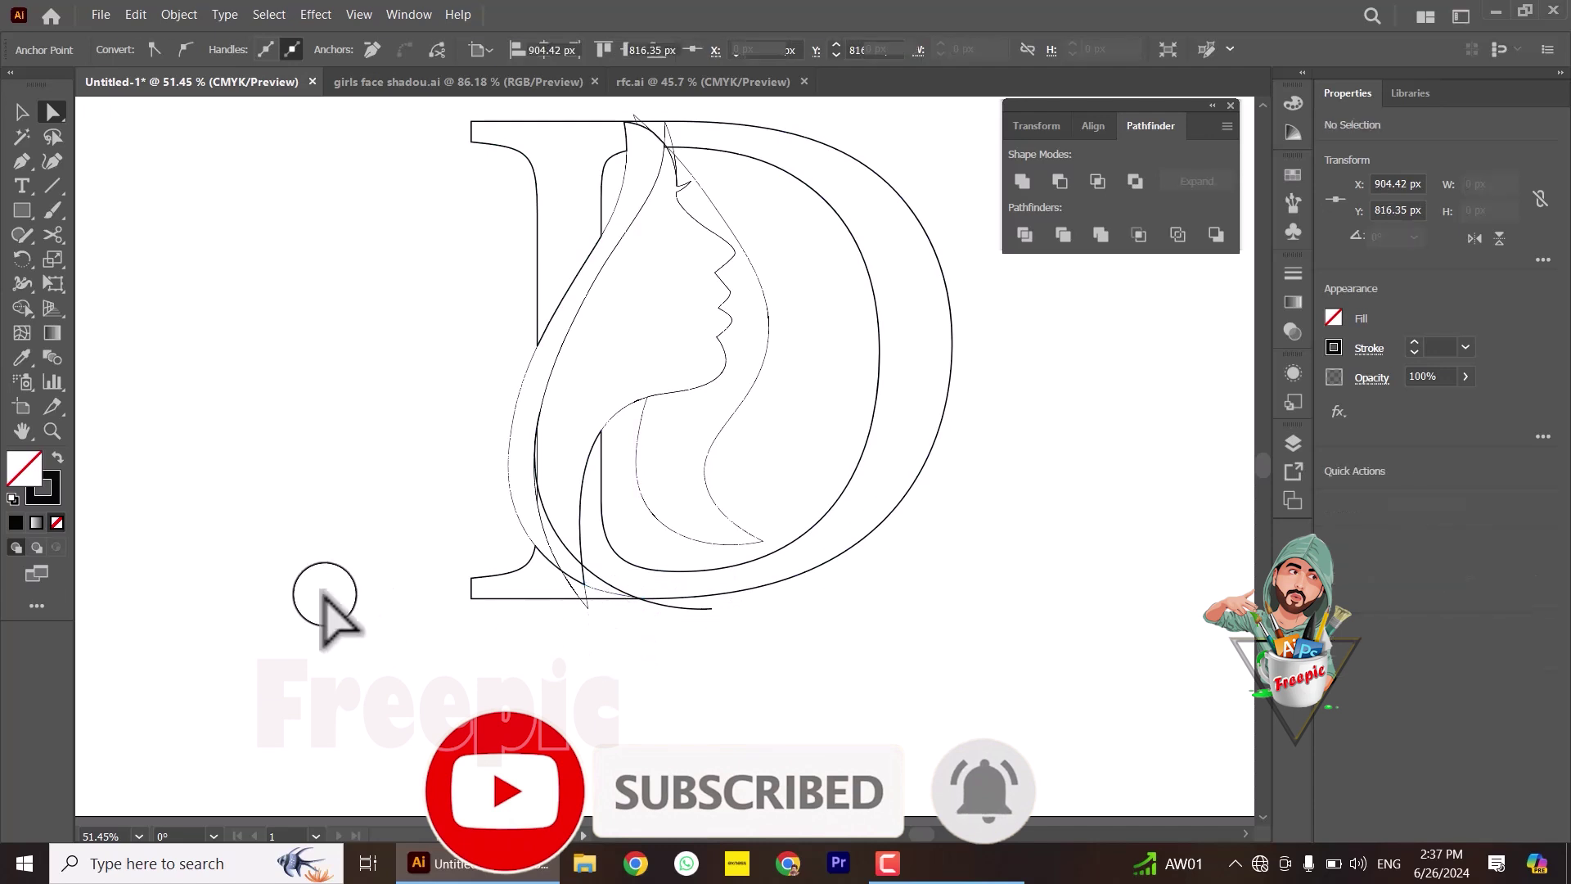
pyautogui.click(326, 601)
pyautogui.hotkey('ctrl', 'a')
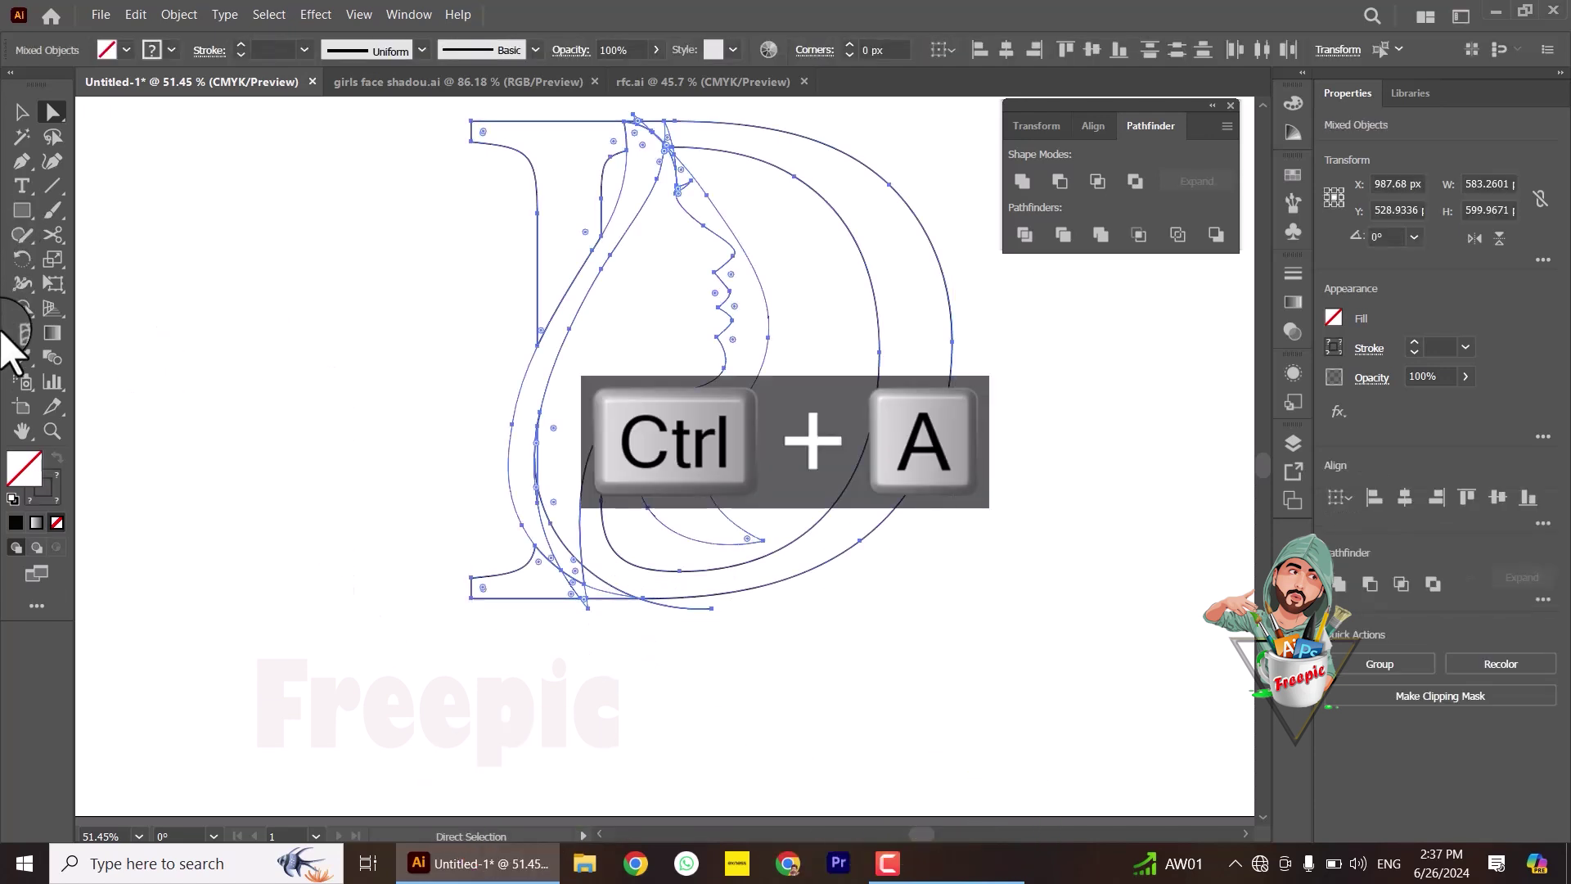
# Step: Merge the hair strip down to the new curve and the D's outer crescent into shapes
pyautogui.click(22, 308)
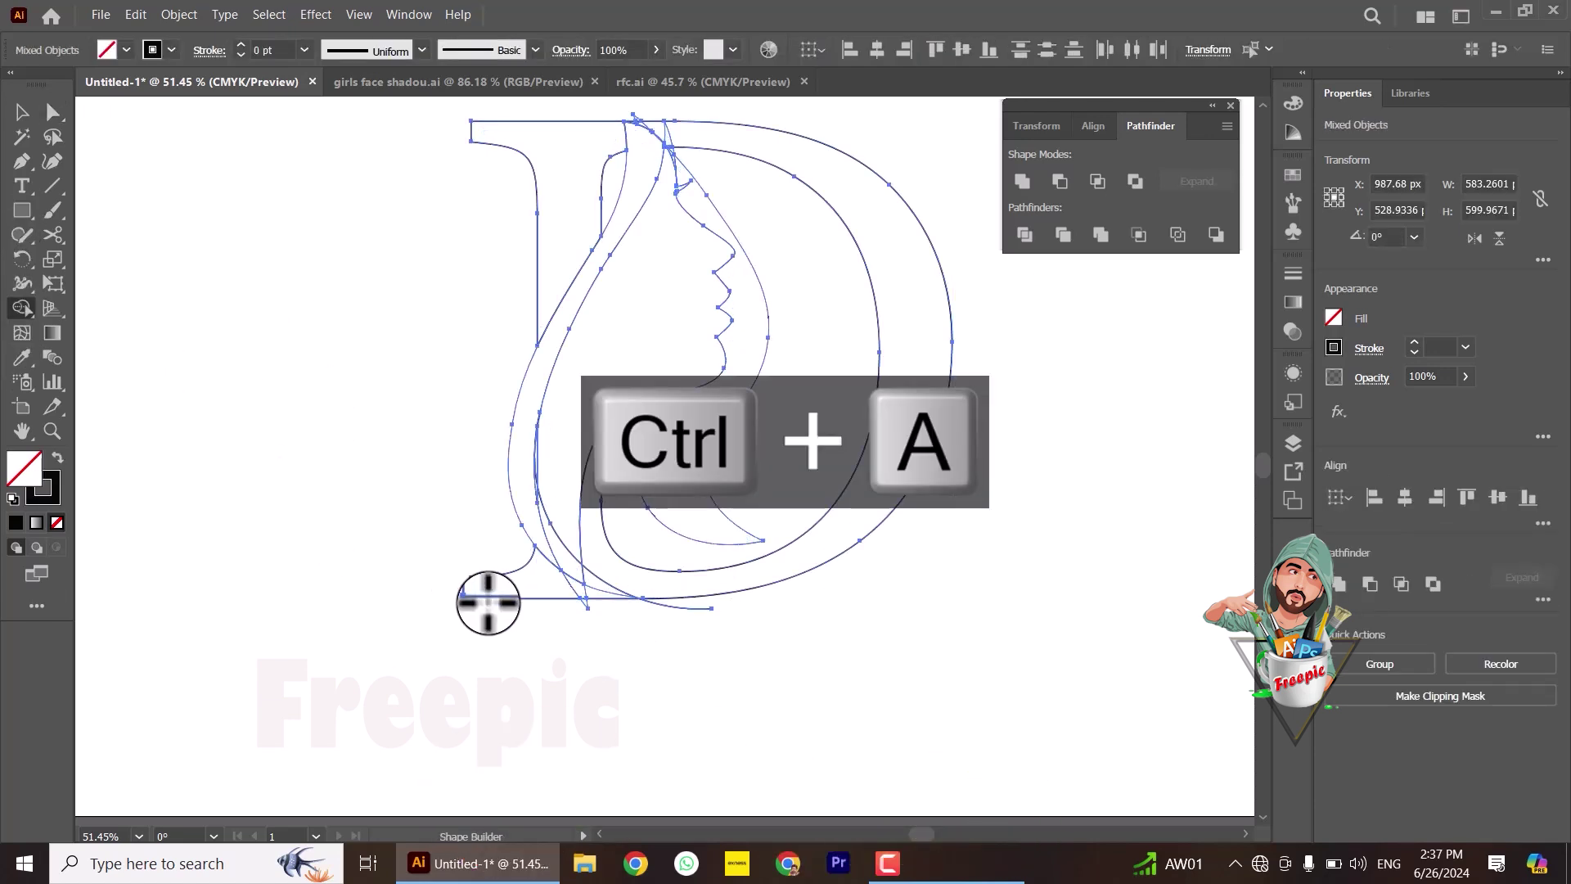
pyautogui.click(589, 583)
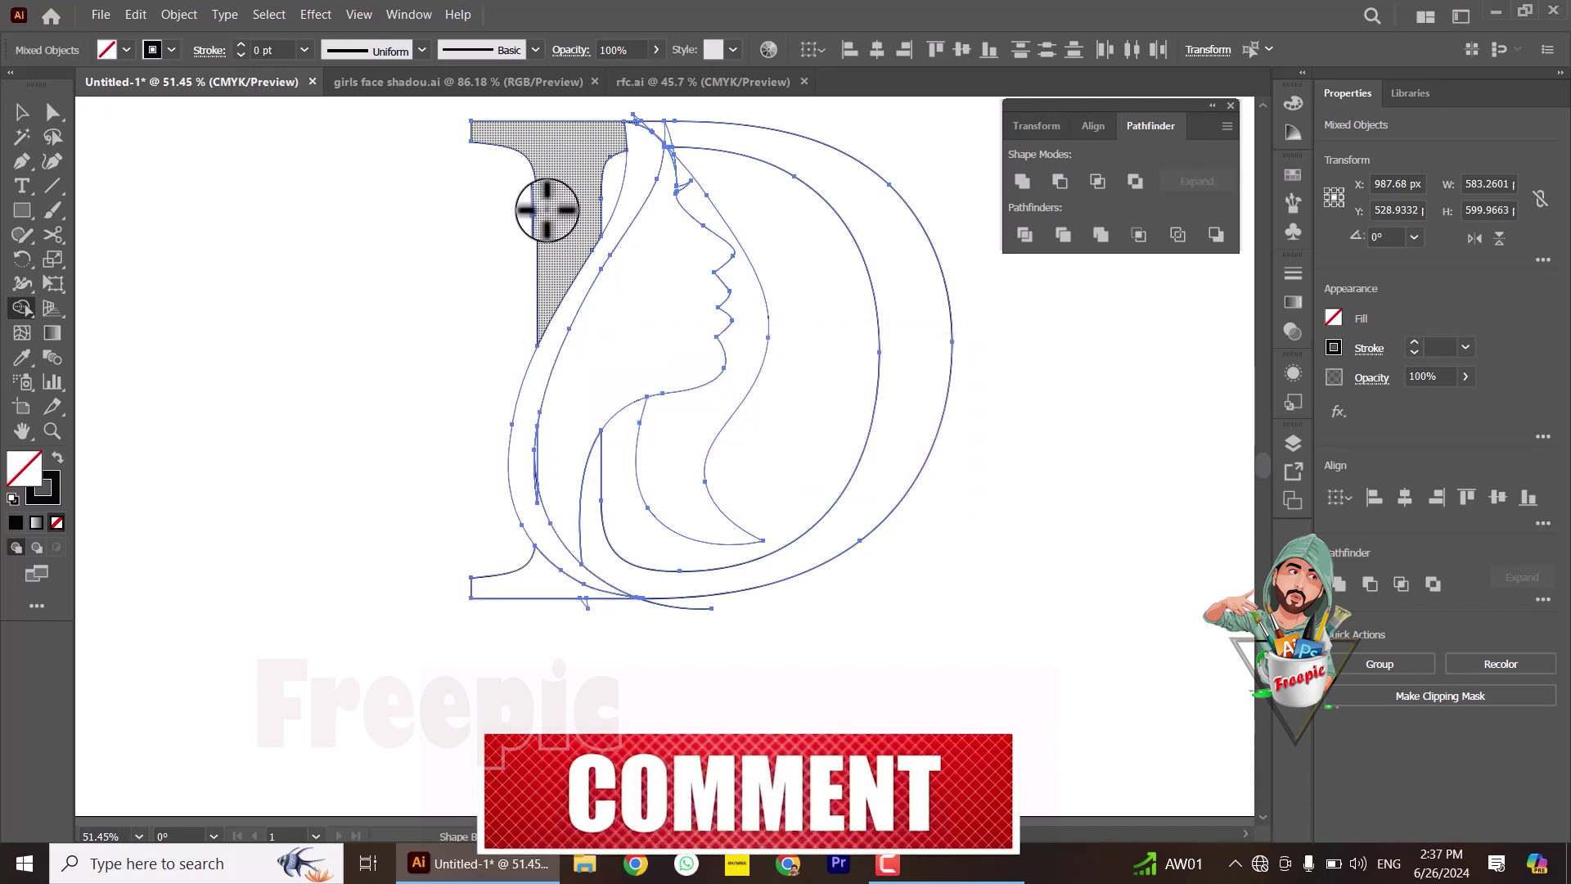
pyautogui.click(703, 133)
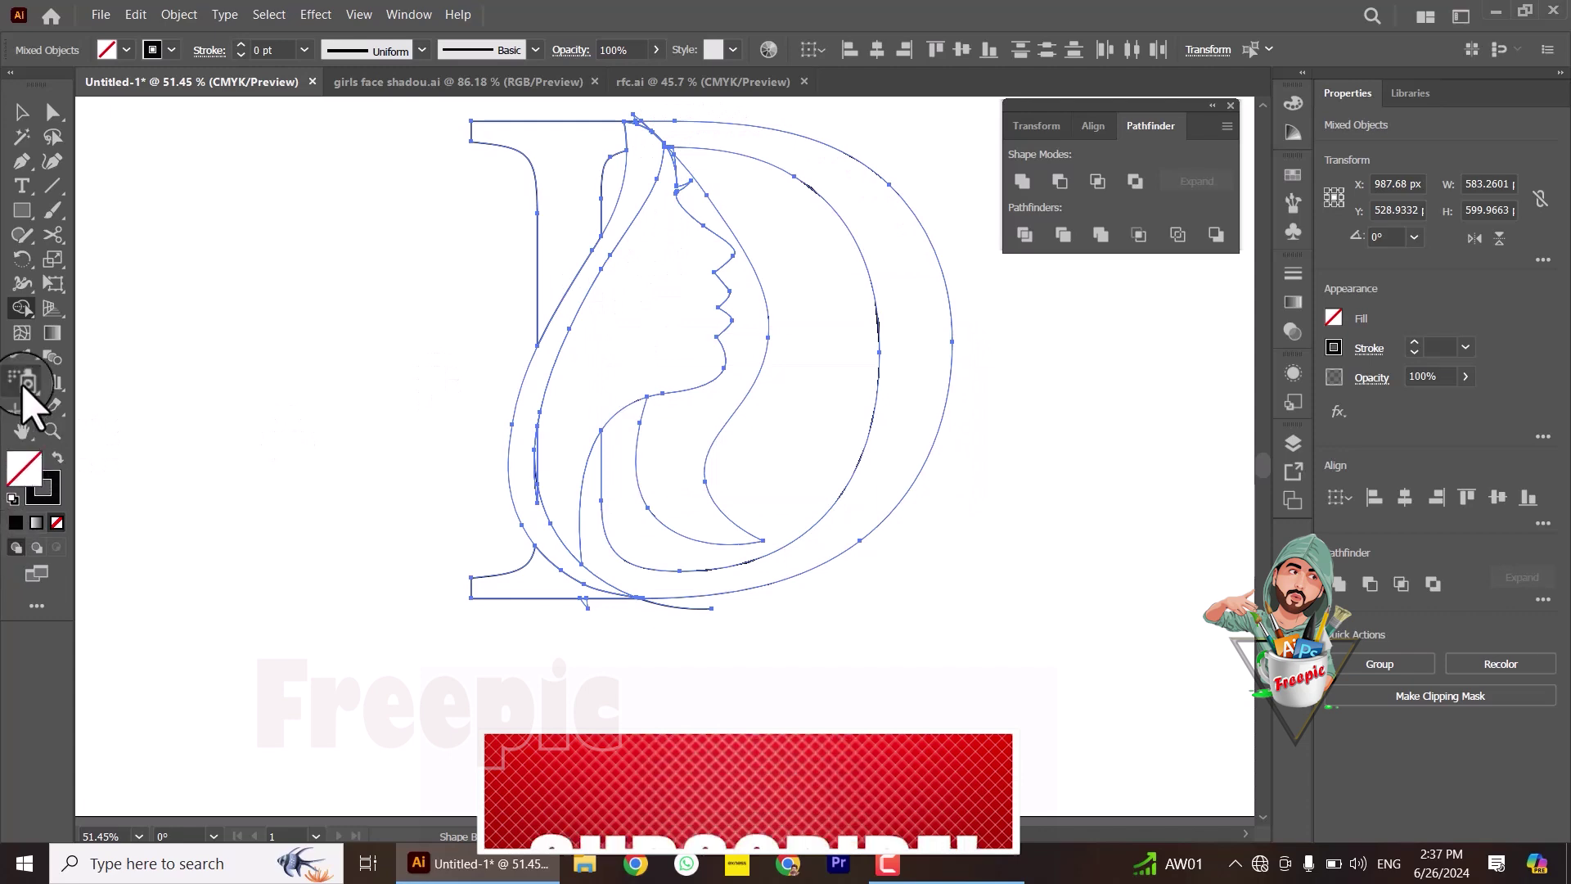
pyautogui.click(52, 430)
pyautogui.moveTo(675, 139); pyautogui.dragTo(1034, 533)
pyautogui.scroll(3, 842, 624)
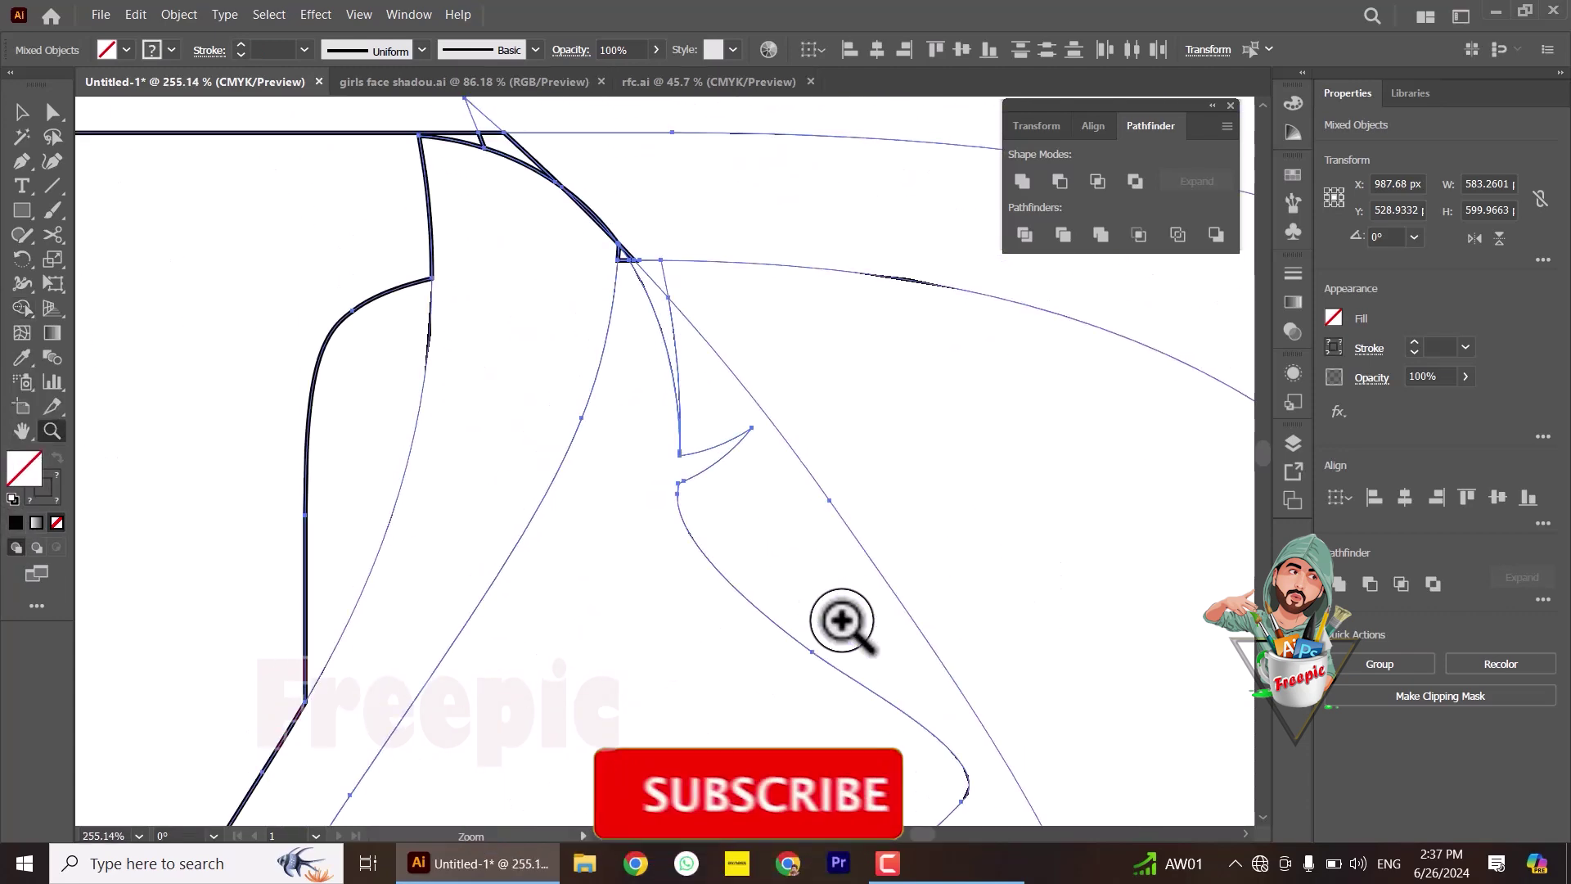
# Step: Merge the left stem, top corner and middle regions at the D's top, then zoom out
pyautogui.click(21, 308)
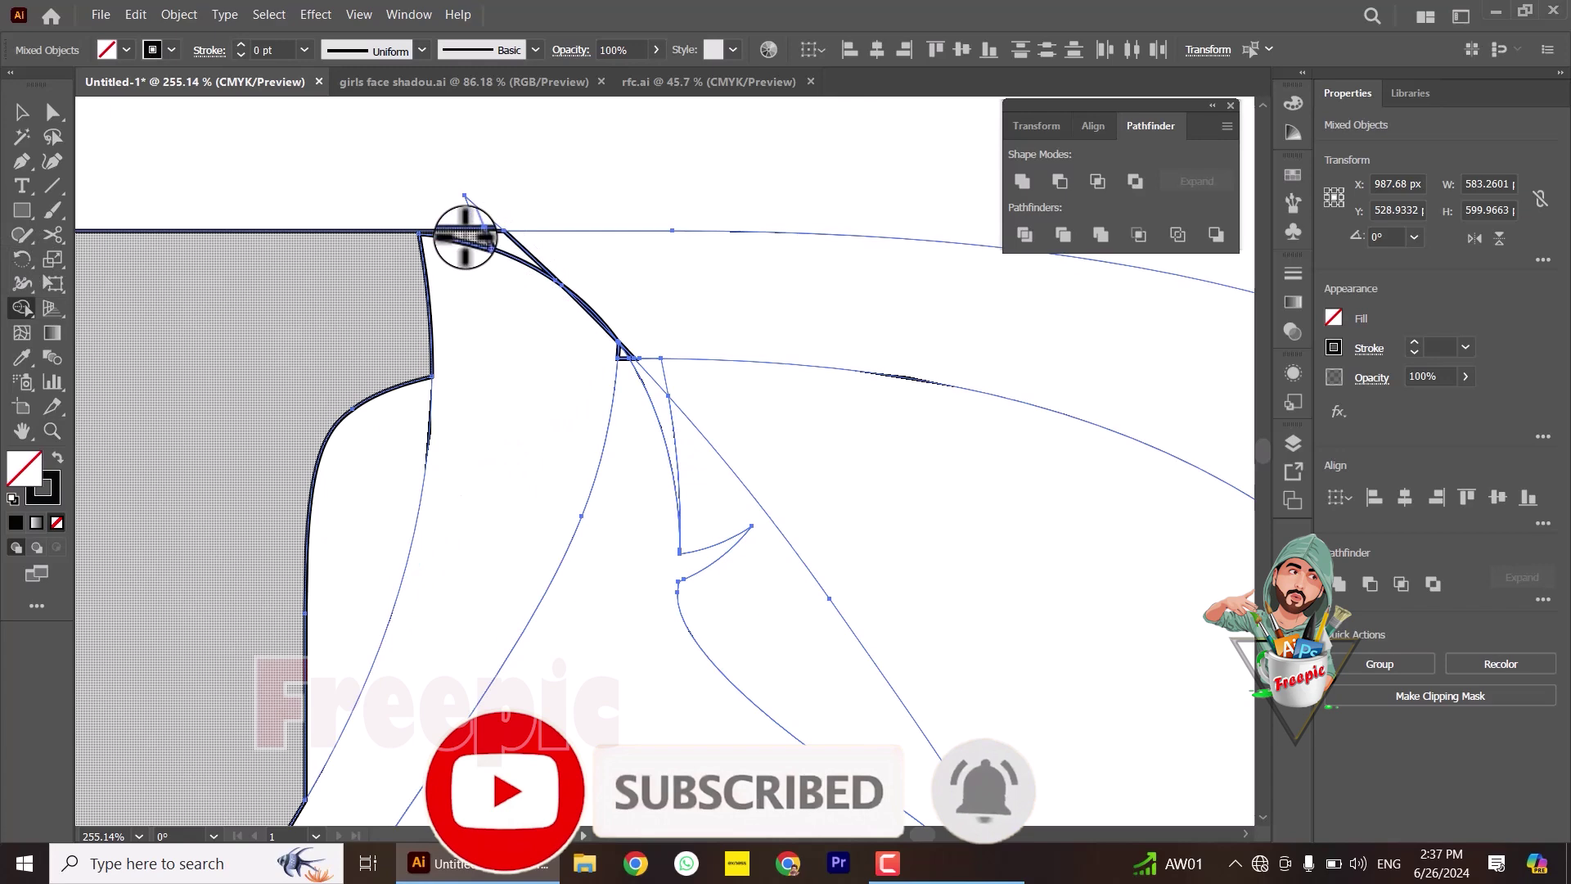
pyautogui.moveTo(463, 236); pyautogui.dragTo(526, 238)
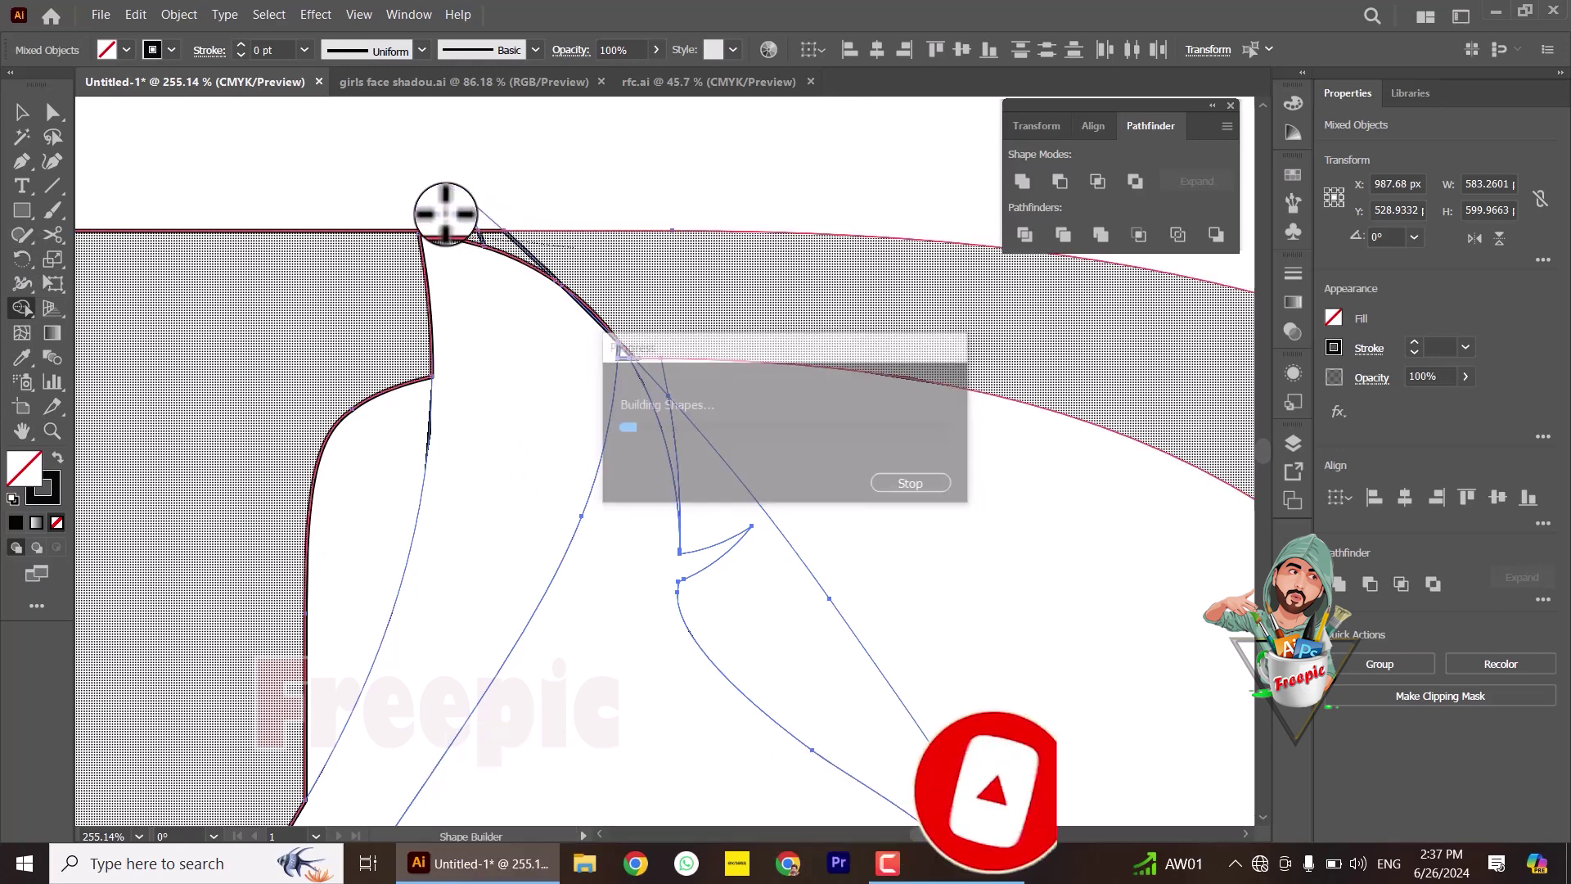
pyautogui.press('Return')
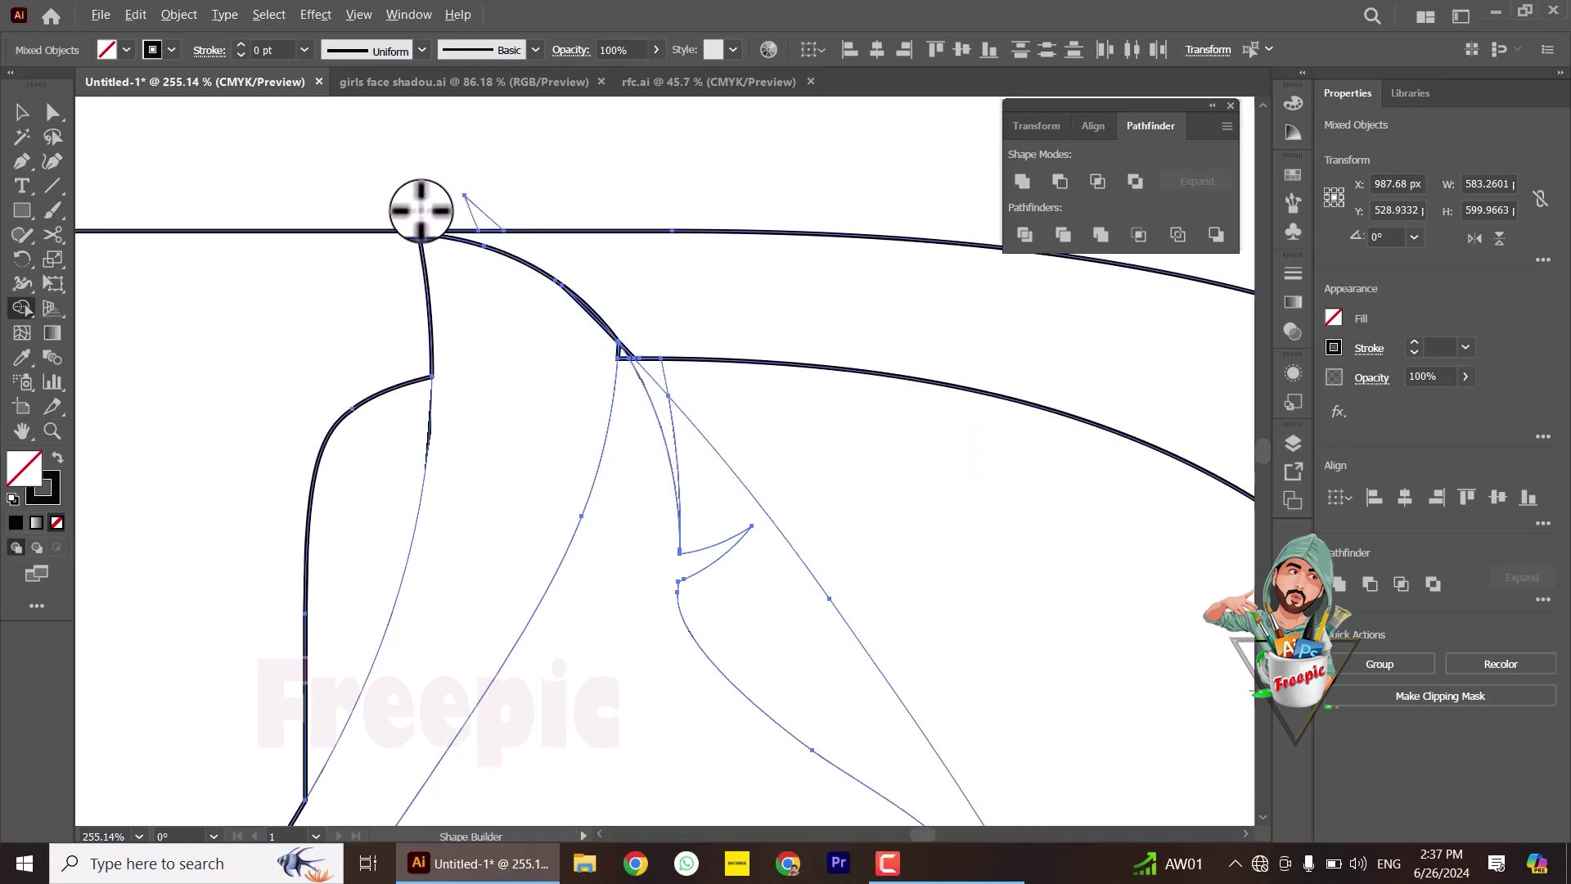
pyautogui.click(620, 352)
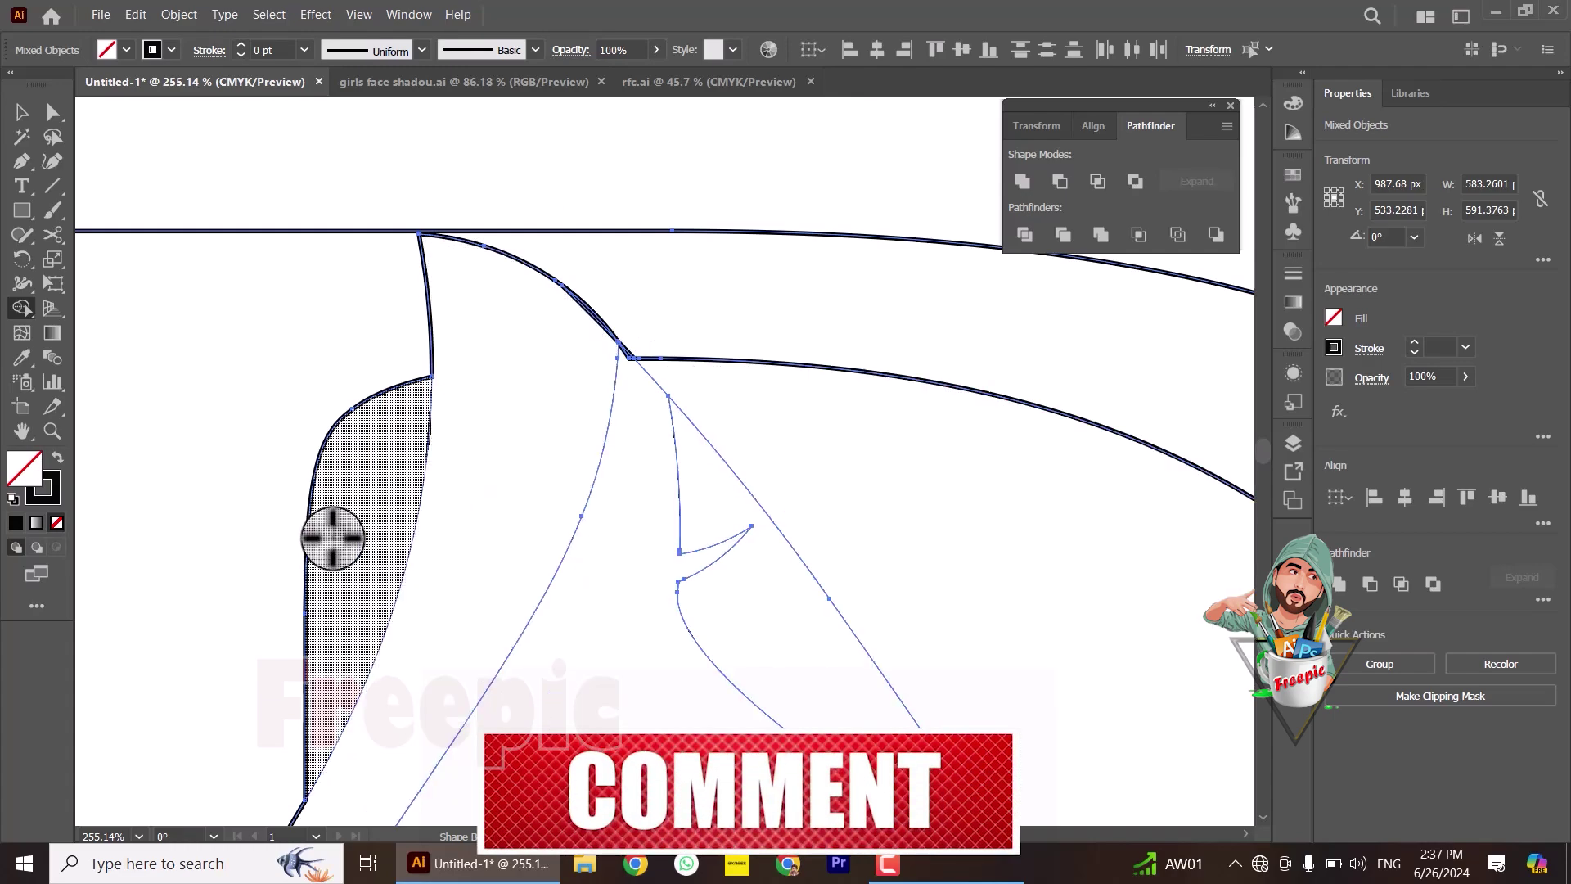
pyautogui.moveTo(332, 538); pyautogui.dragTo(604, 324)
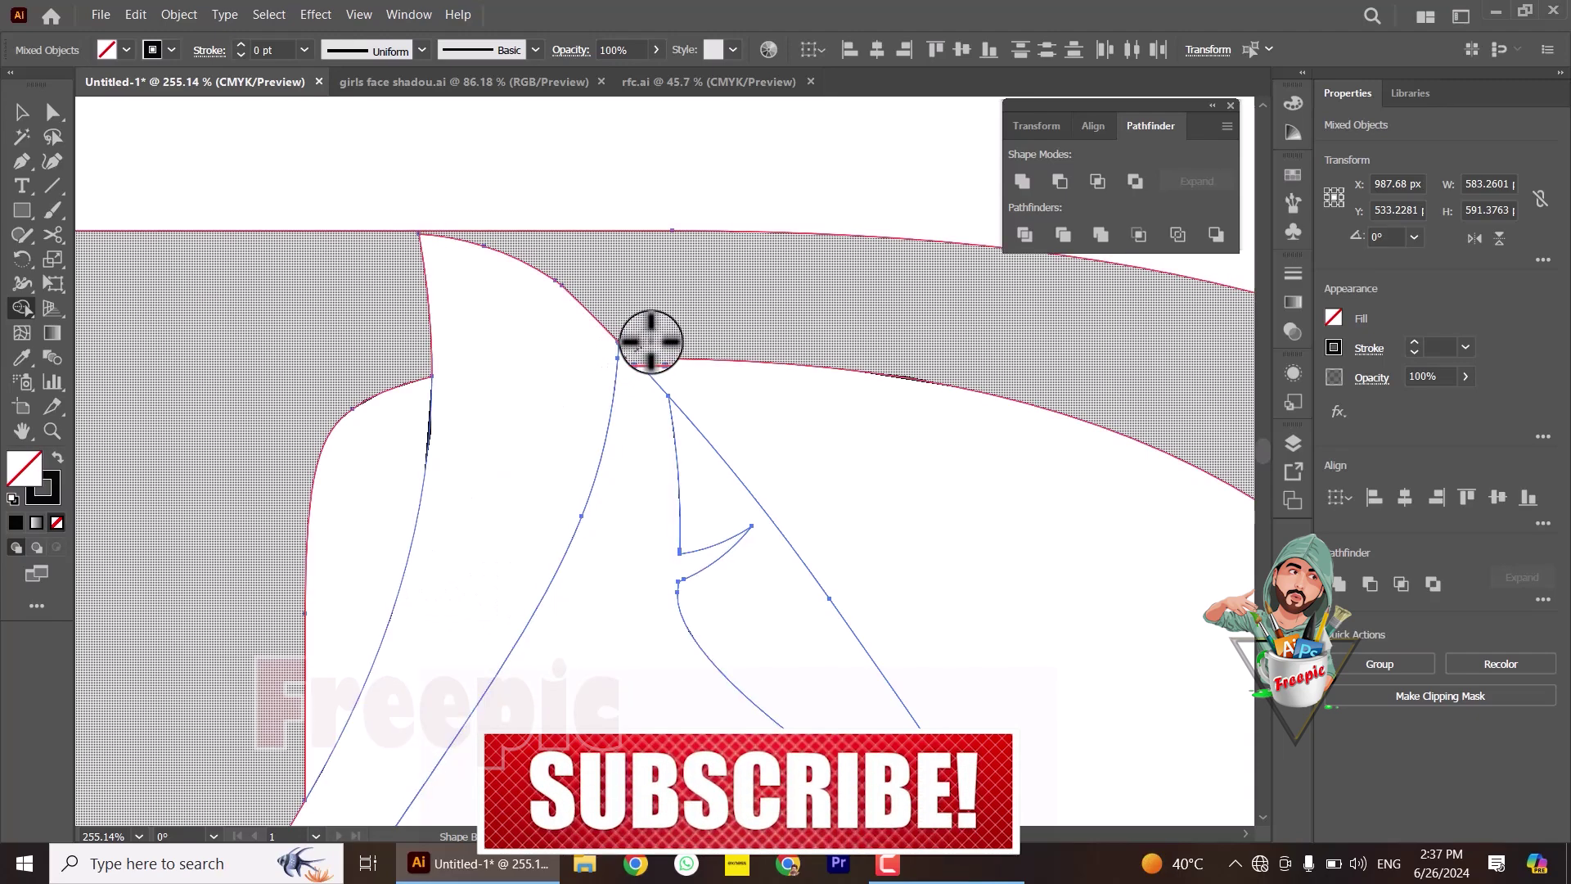
pyautogui.scroll(-5, 229, 491)
pyautogui.click(52, 431)
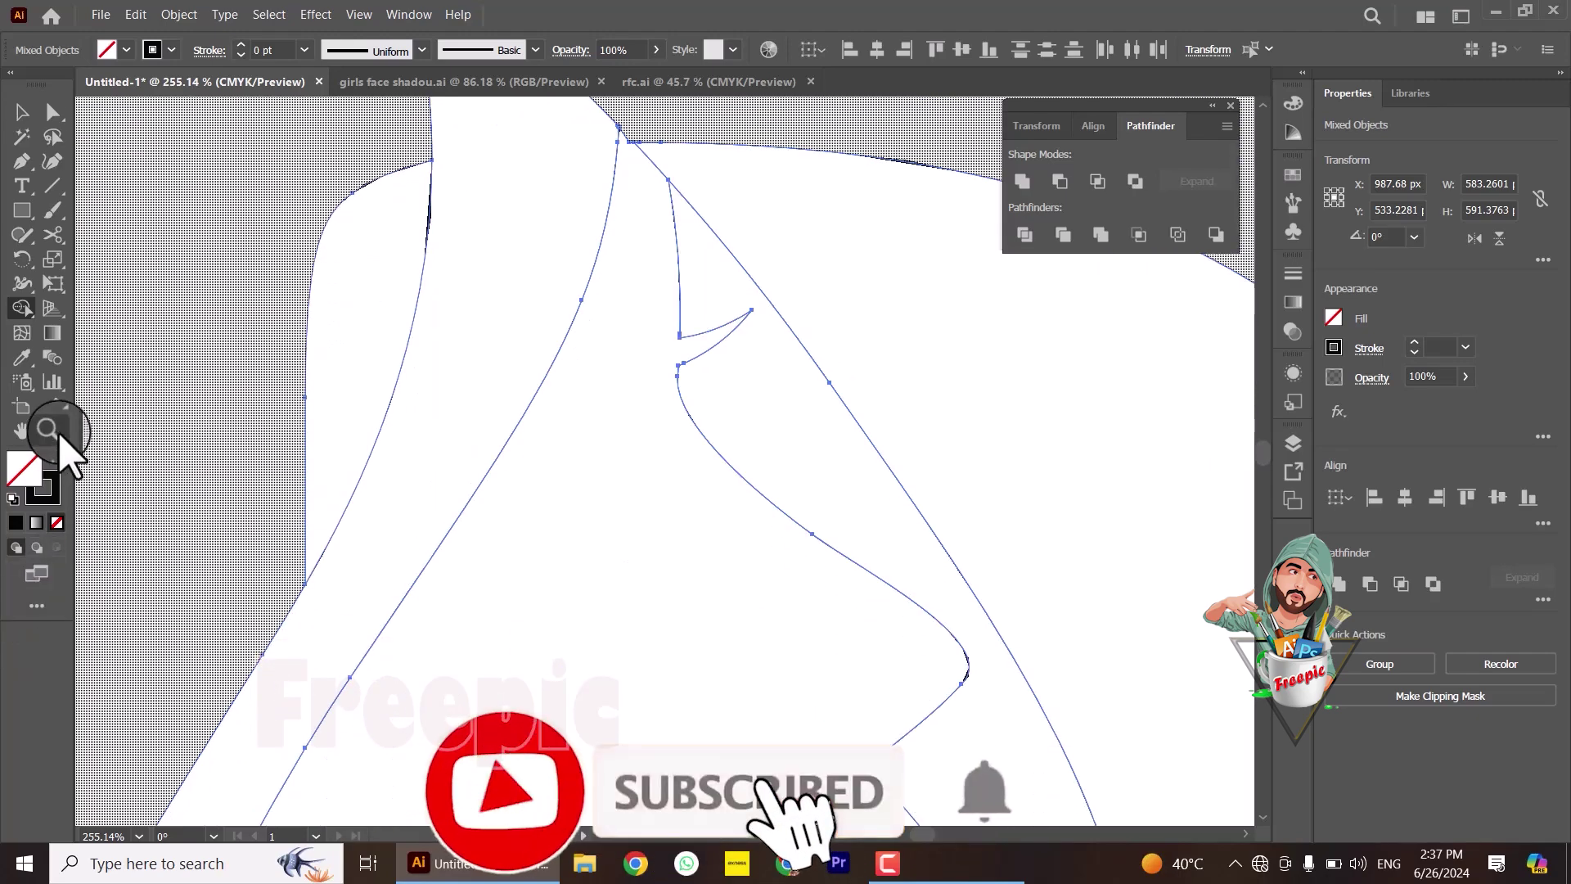
pyautogui.keyDown('alt'); pyautogui.click(498, 442); pyautogui.keyUp('alt')
pyautogui.keyDown('alt'); pyautogui.click(445, 659); pyautogui.keyUp('alt')
# Step: Deselect the paths and draw a two-point Pen line from the D's outer curve to its bottom edge
pyautogui.scroll(-5, 454, 665)
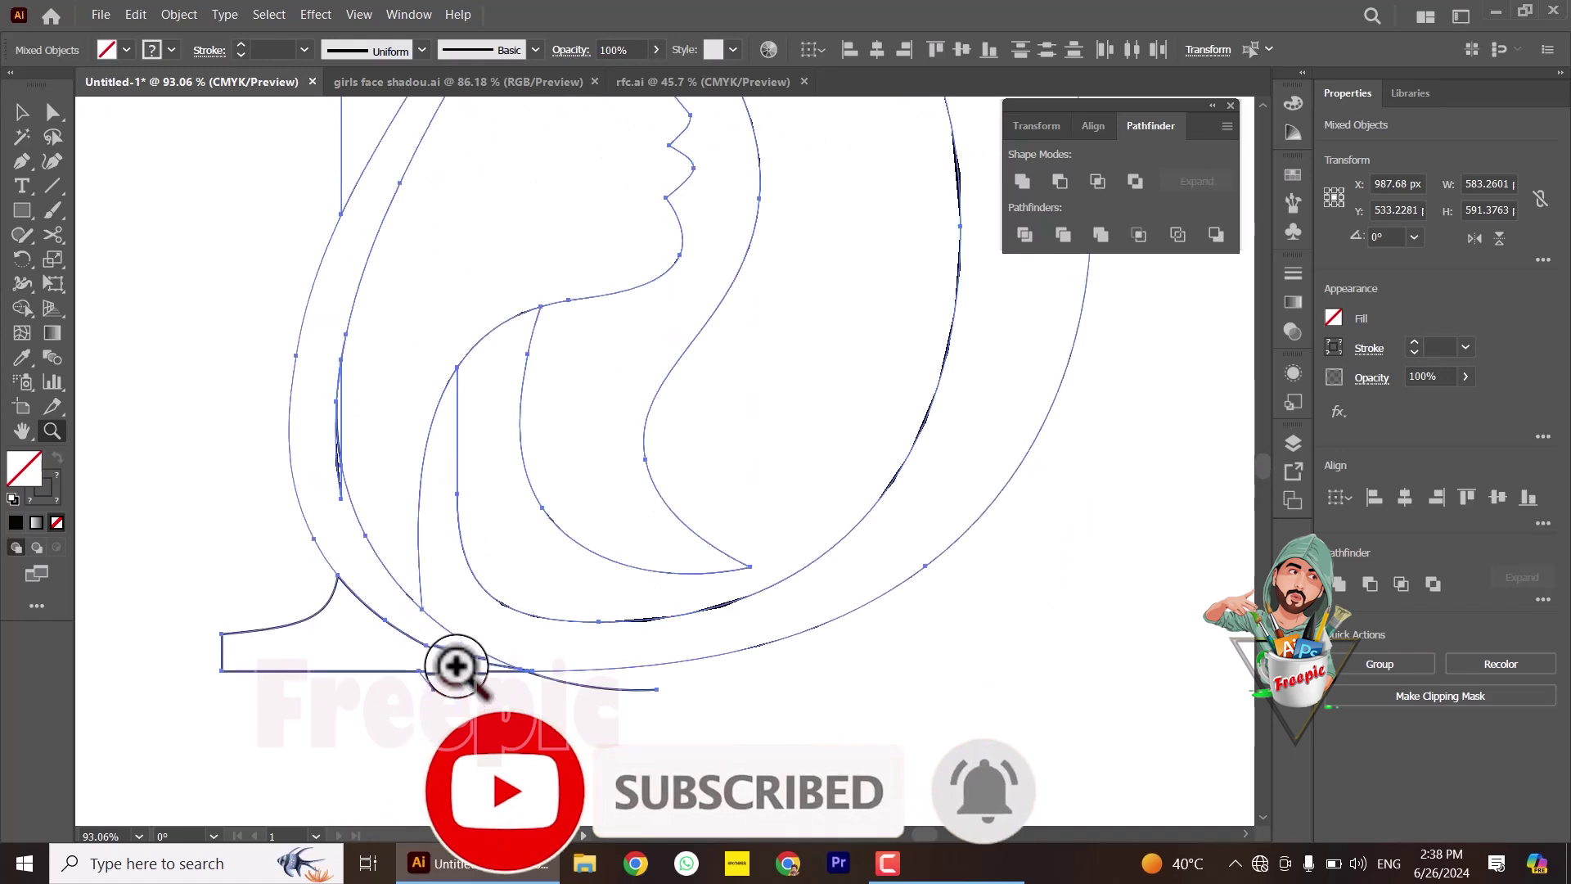
pyautogui.scroll(-2, 442, 779)
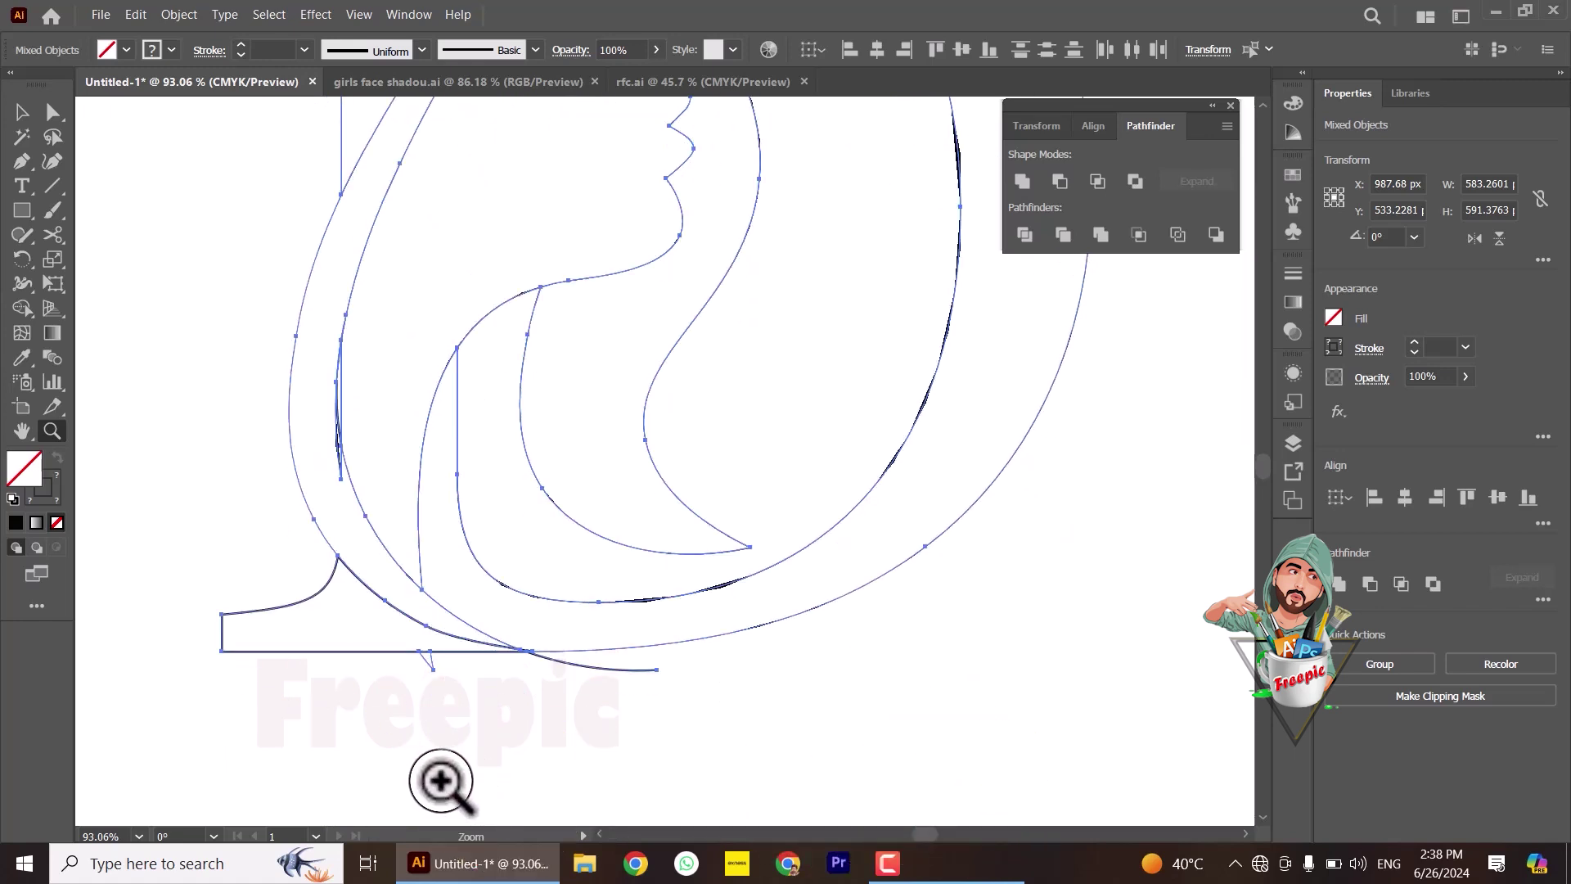
pyautogui.scroll(-2, 440, 780)
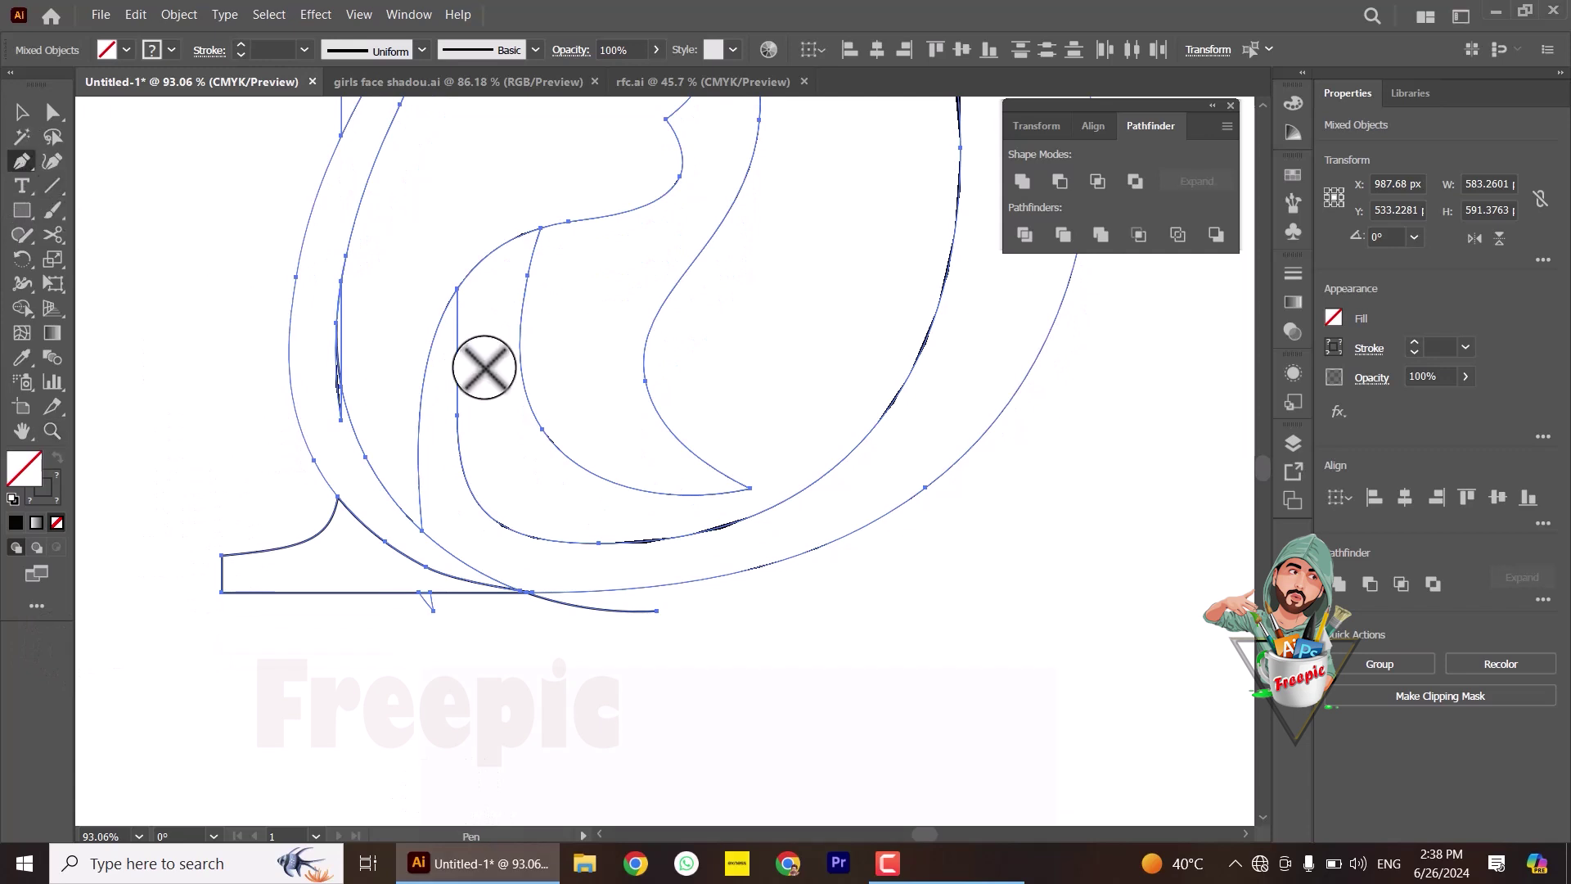
pyautogui.click(22, 112)
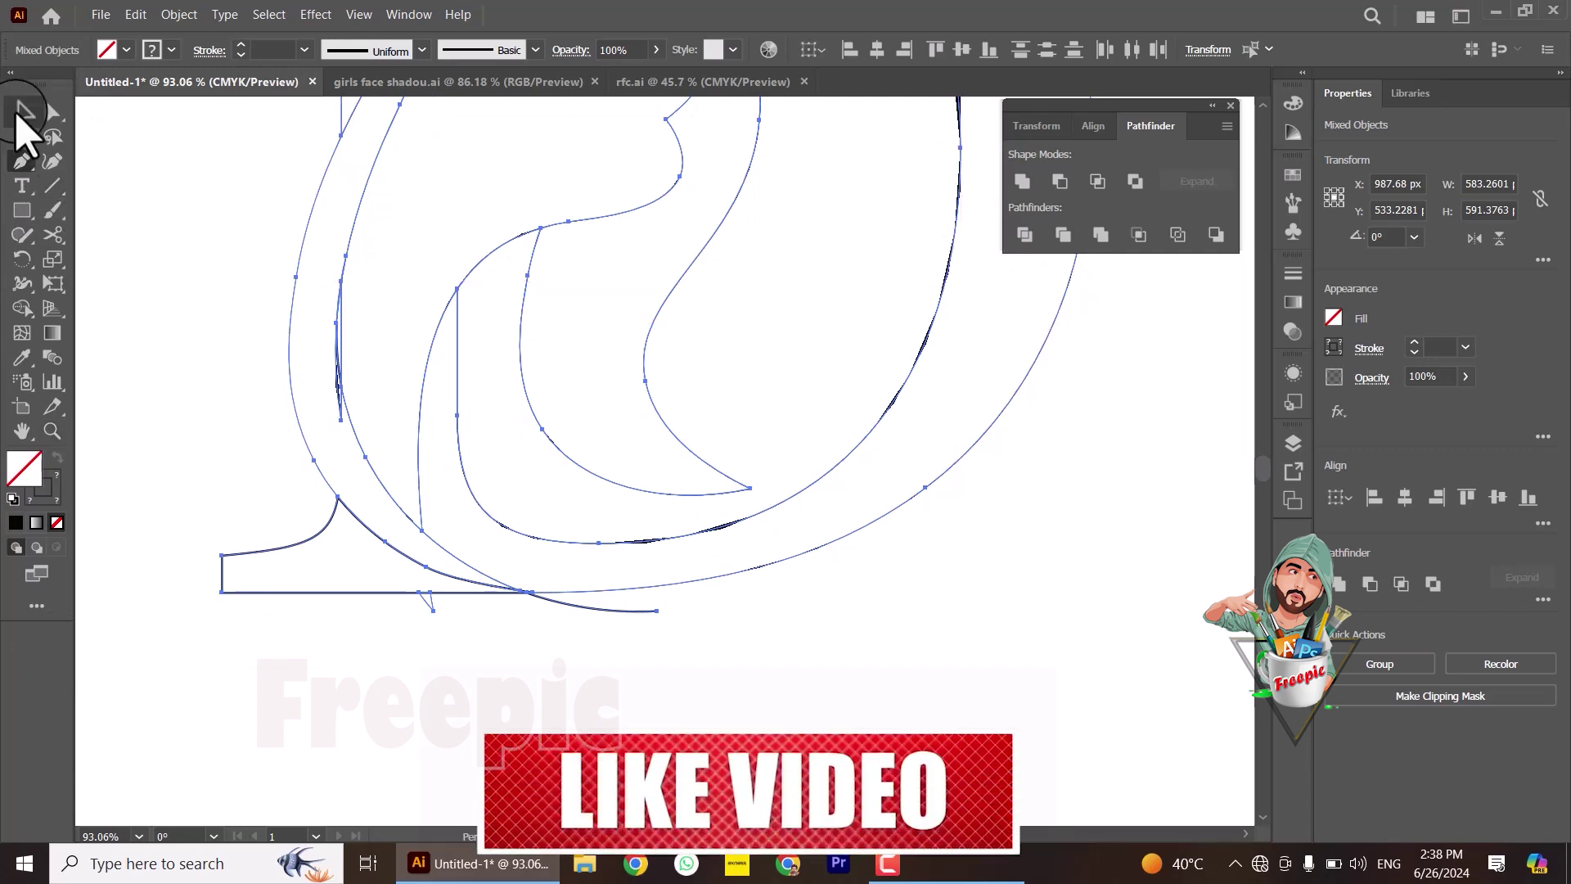
pyautogui.click(125, 185)
pyautogui.click(22, 161)
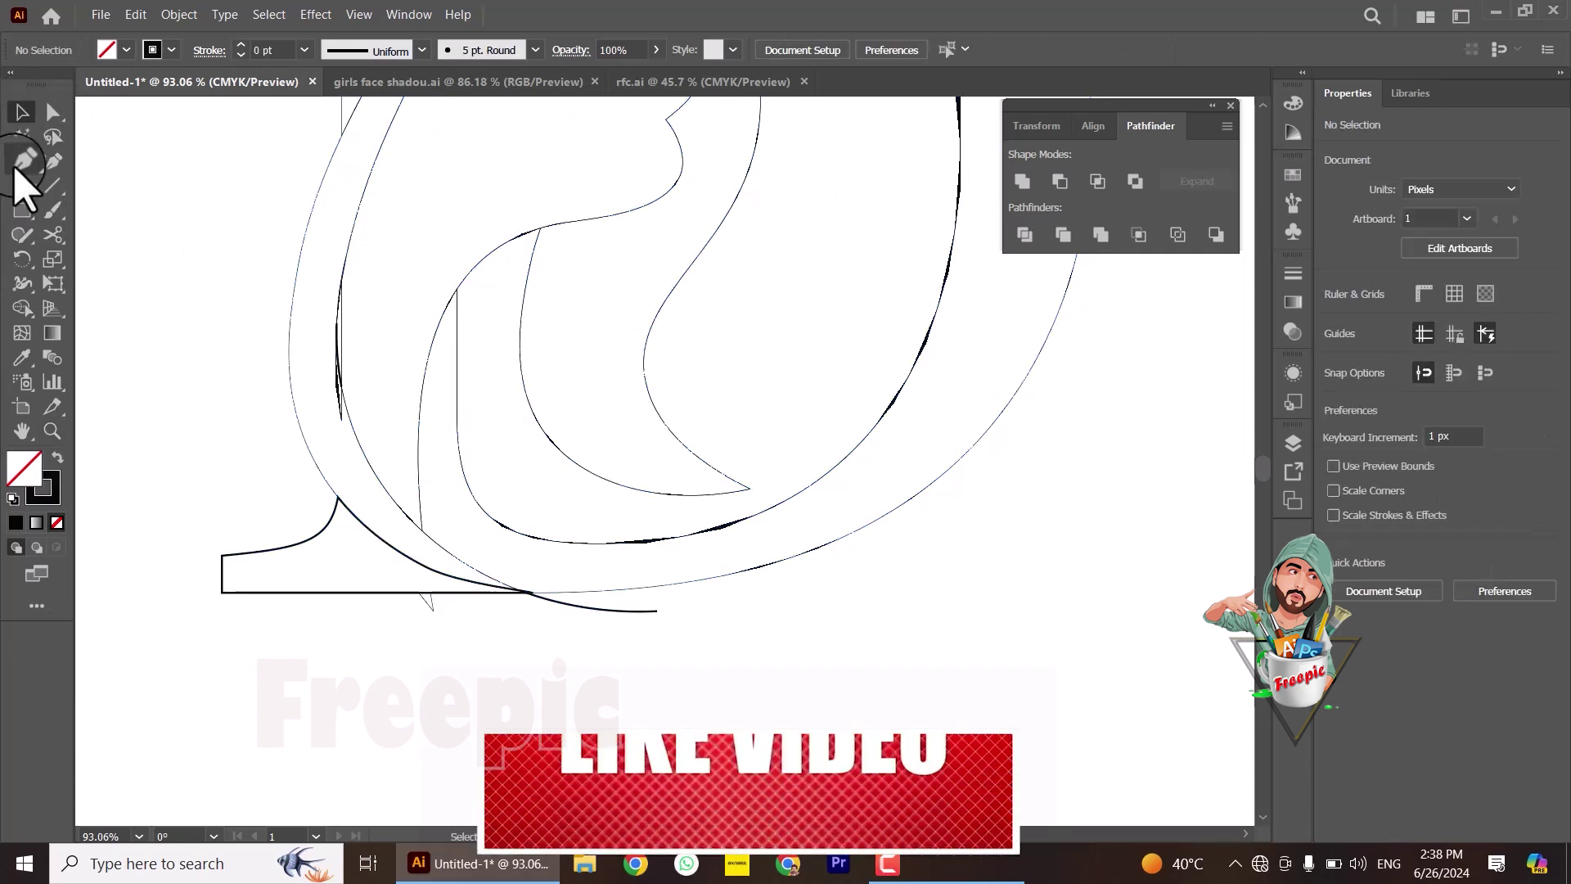
pyautogui.click(957, 212)
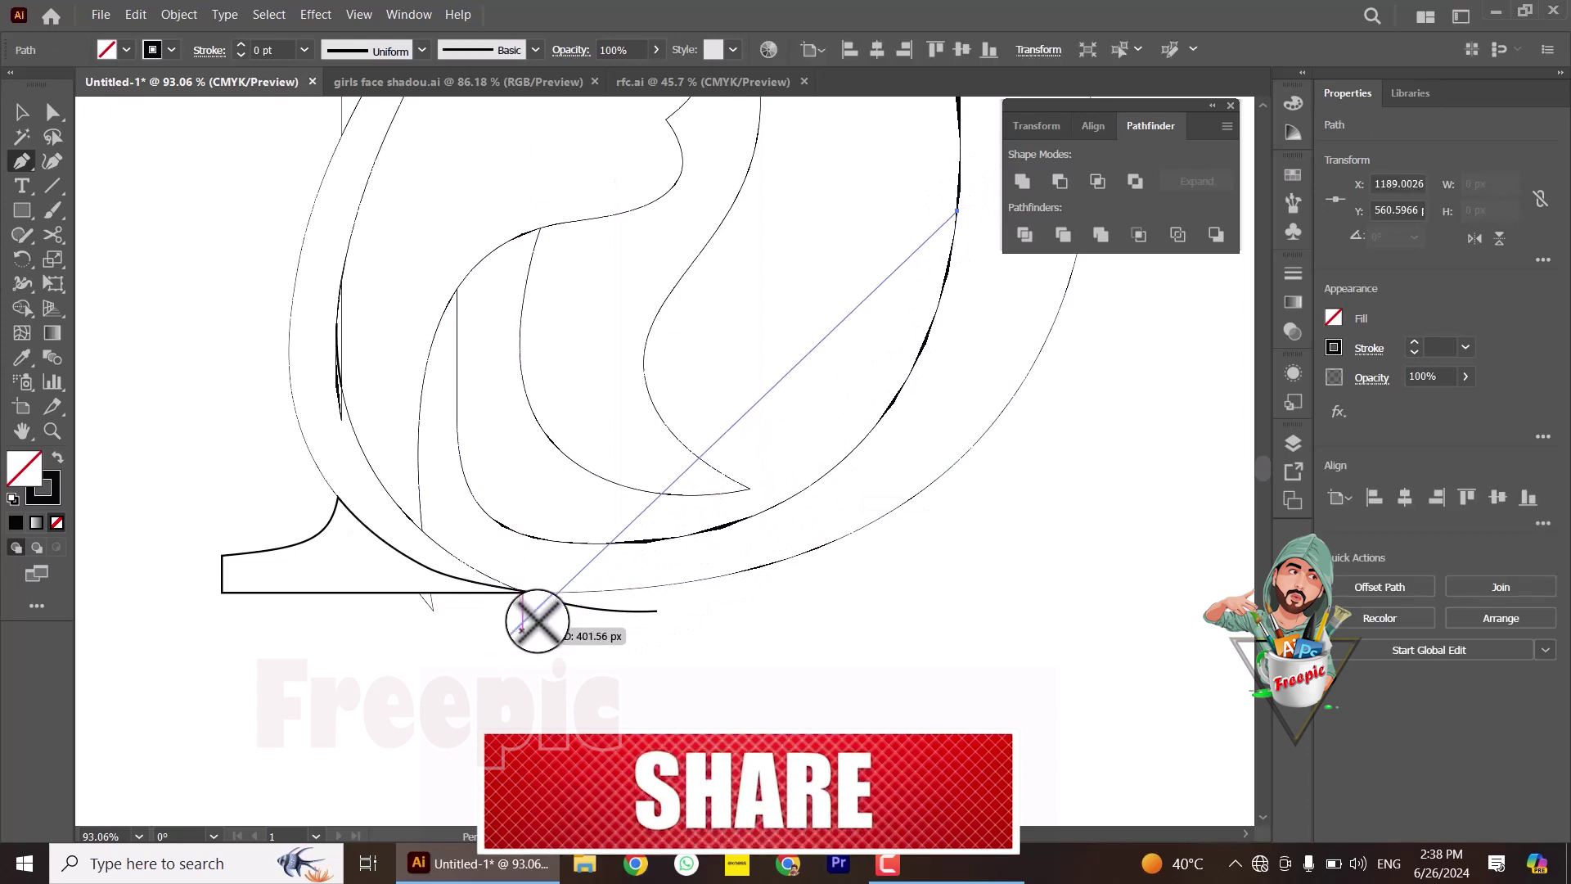
pyautogui.click(951, 214)
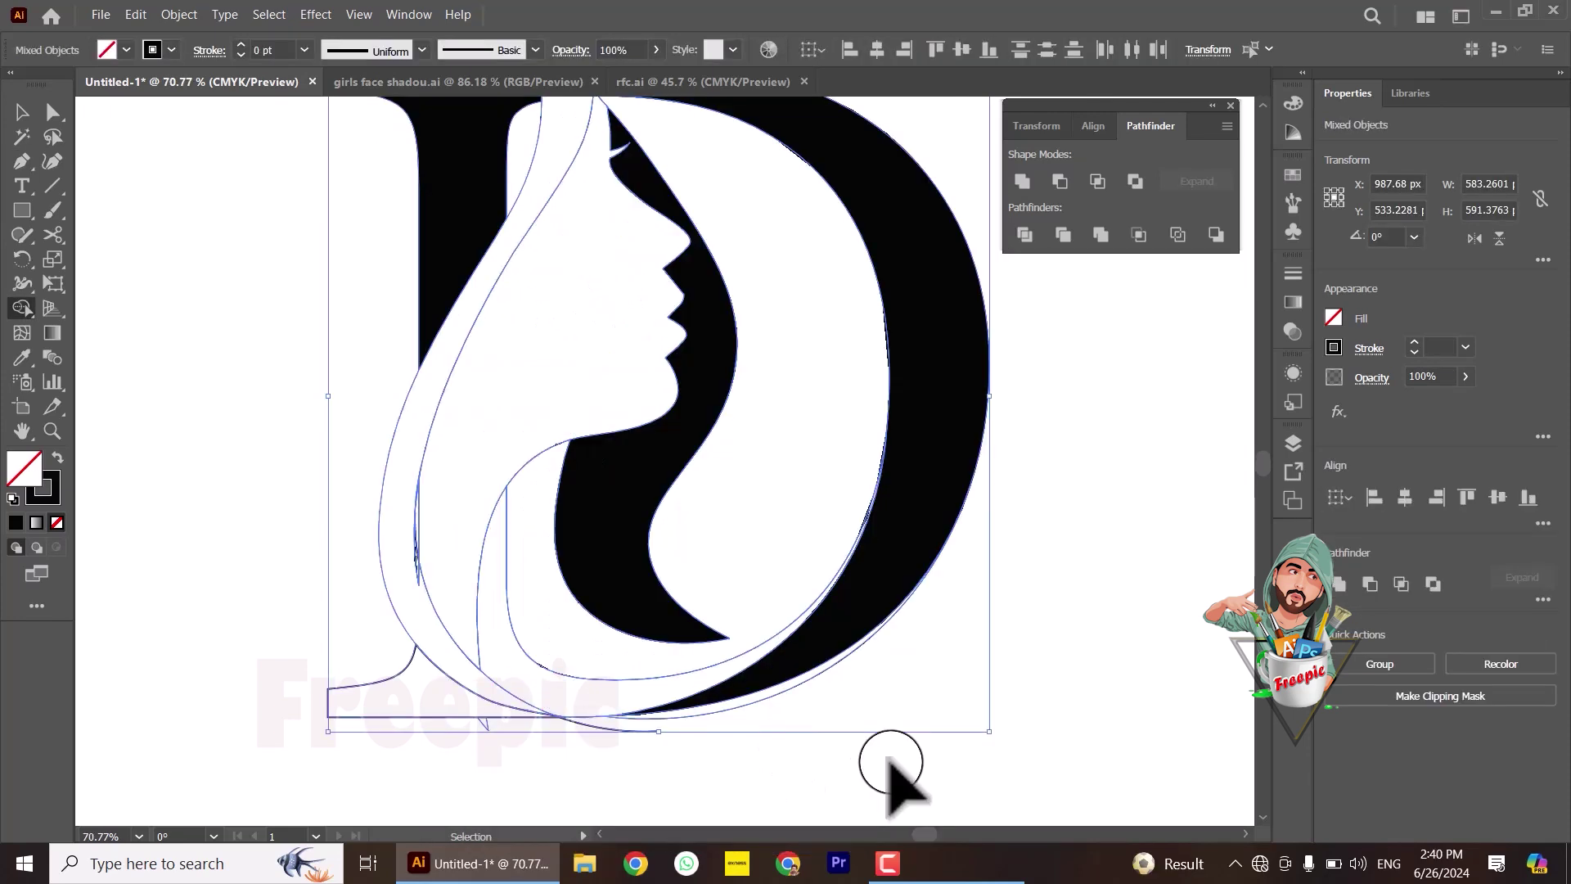
# Step: In Outline view, Shape Builder-merge the hair strip pieces with the adjoining D strip region
pyautogui.hotkey('ctrl', 'y')
pyautogui.scroll(1, 246, 777)
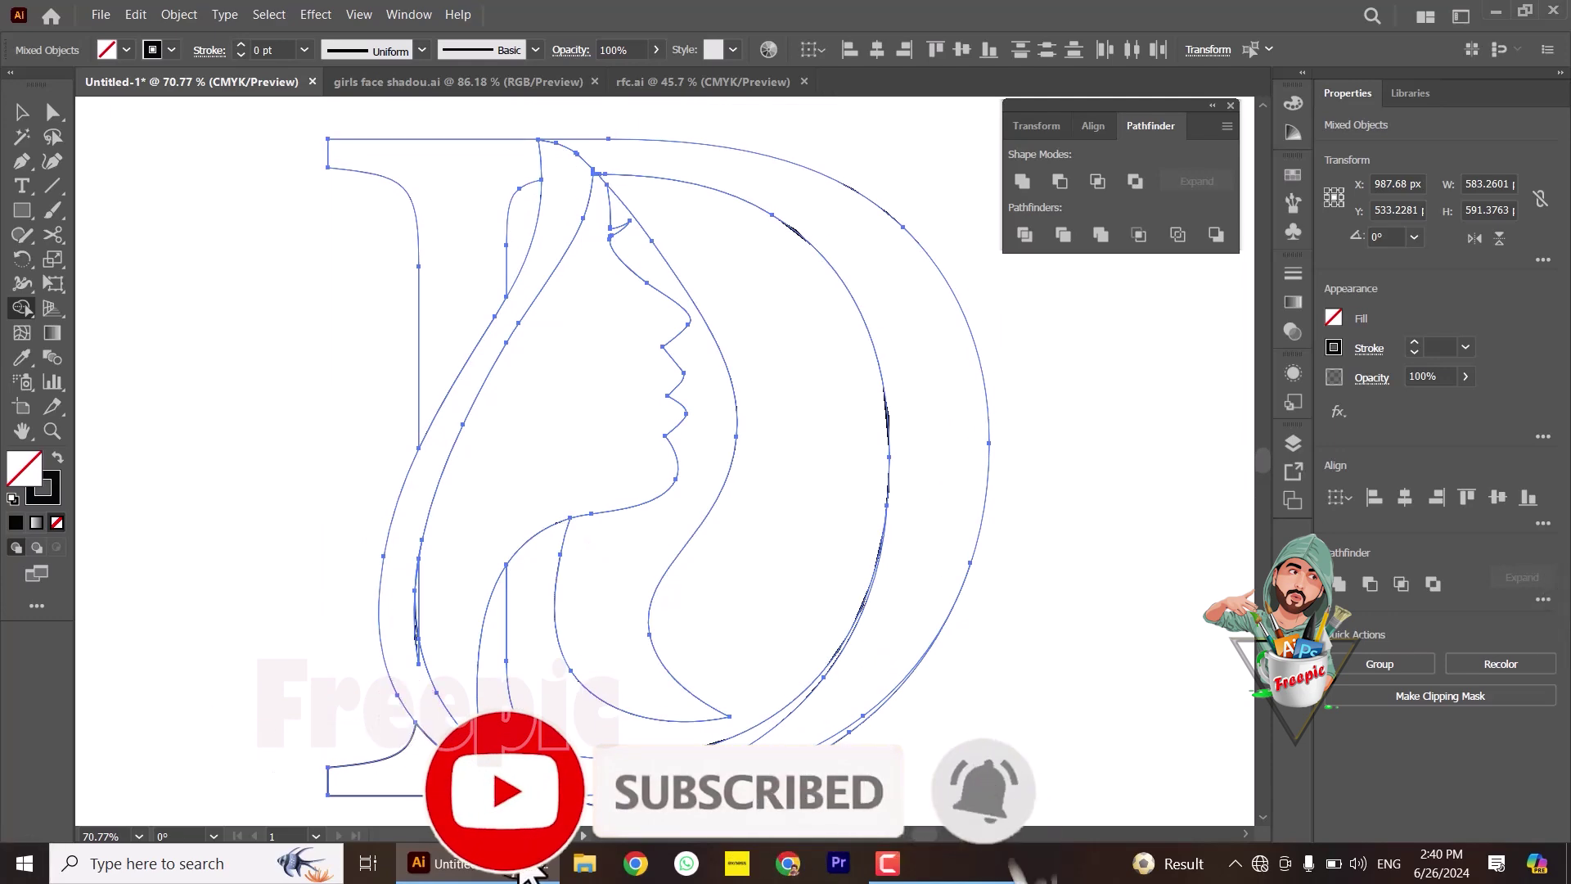
pyautogui.scroll(-1, 497, 565)
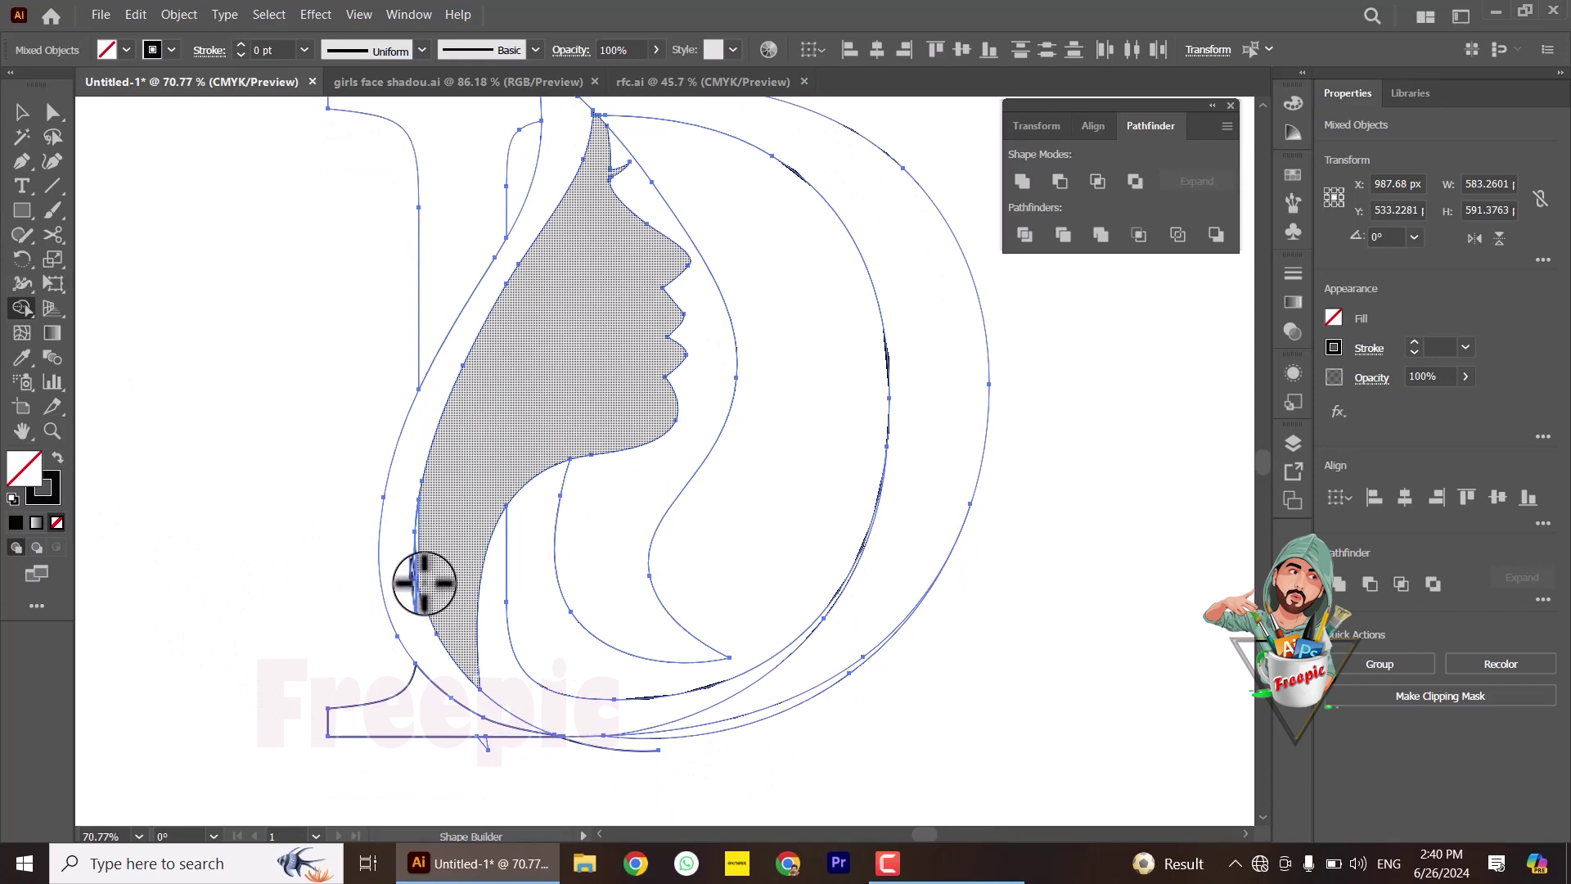
pyautogui.click(426, 626)
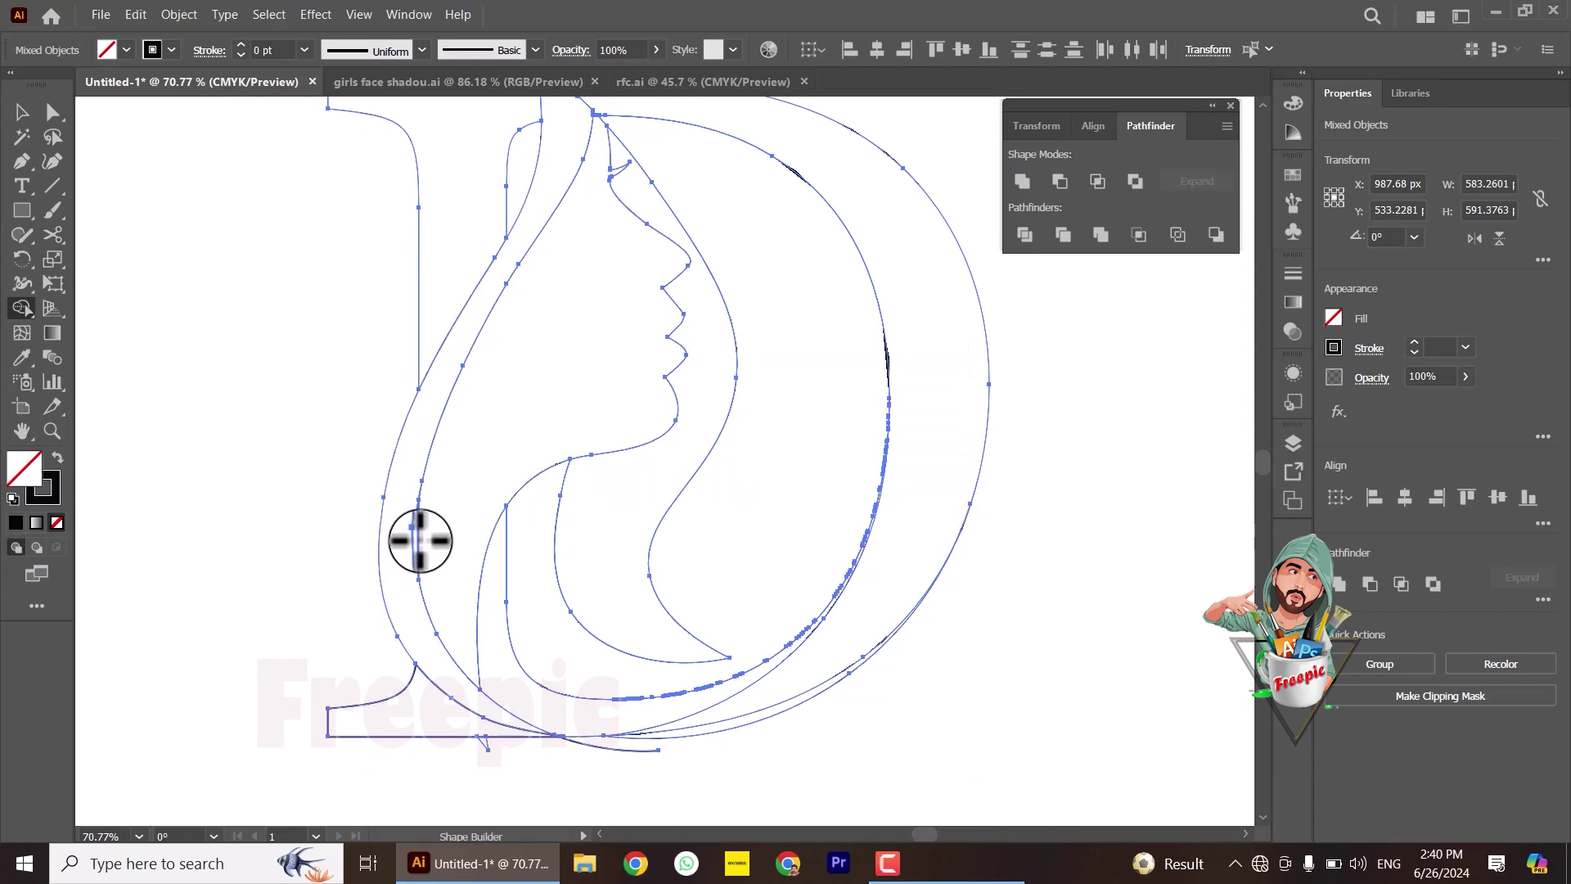
pyautogui.moveTo(455, 603); pyautogui.dragTo(850, 572)
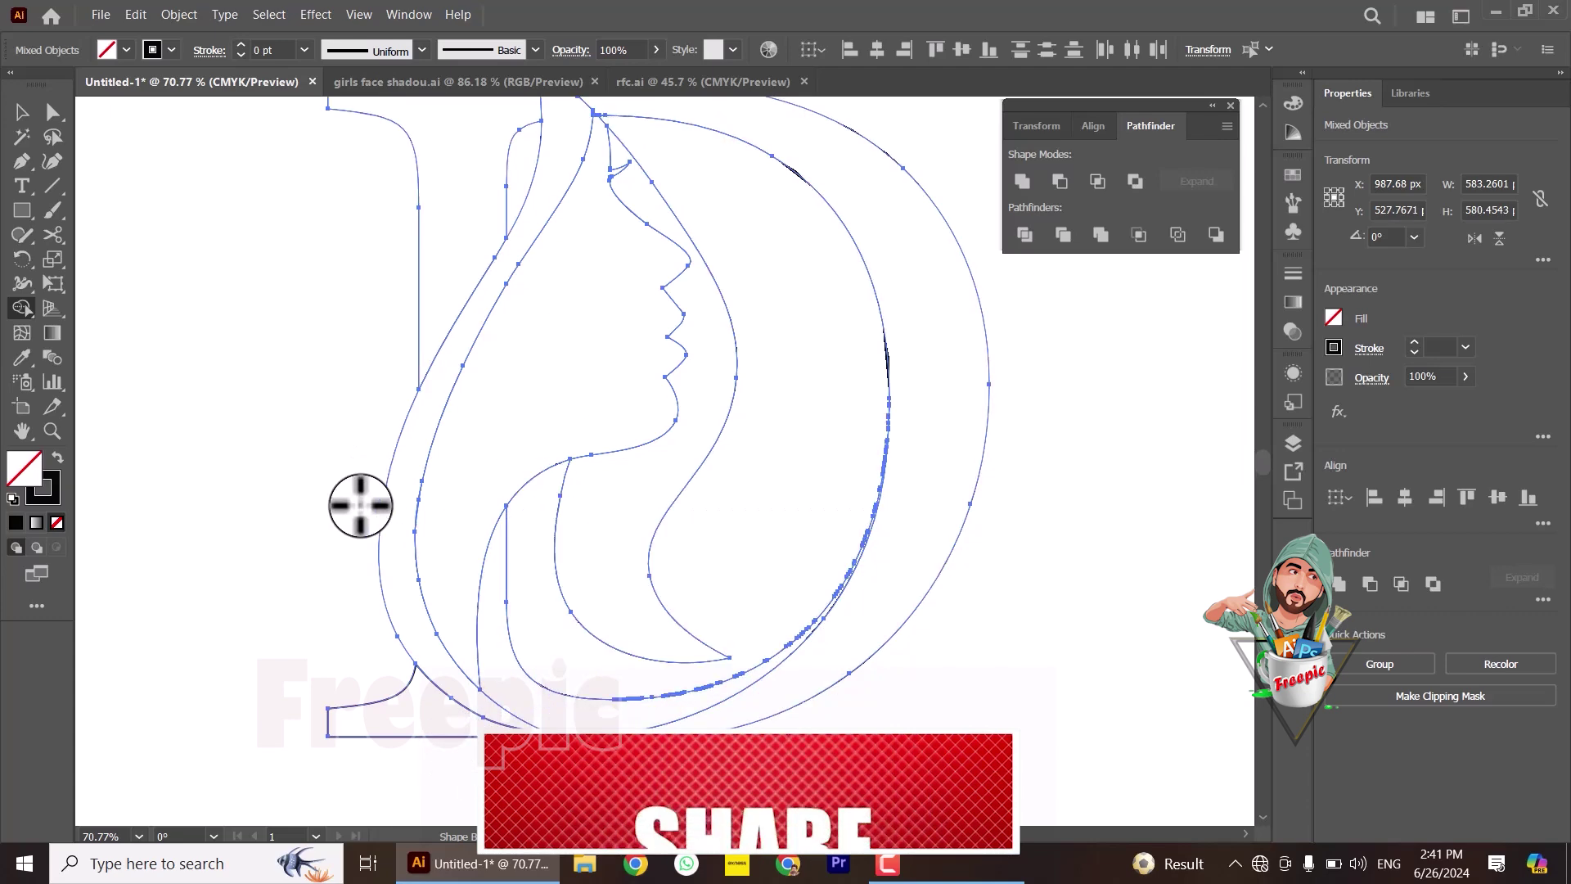
# Step: Select all, swap fill and stroke to black, then undo the swap
pyautogui.hotkey('ctrl', 'a')
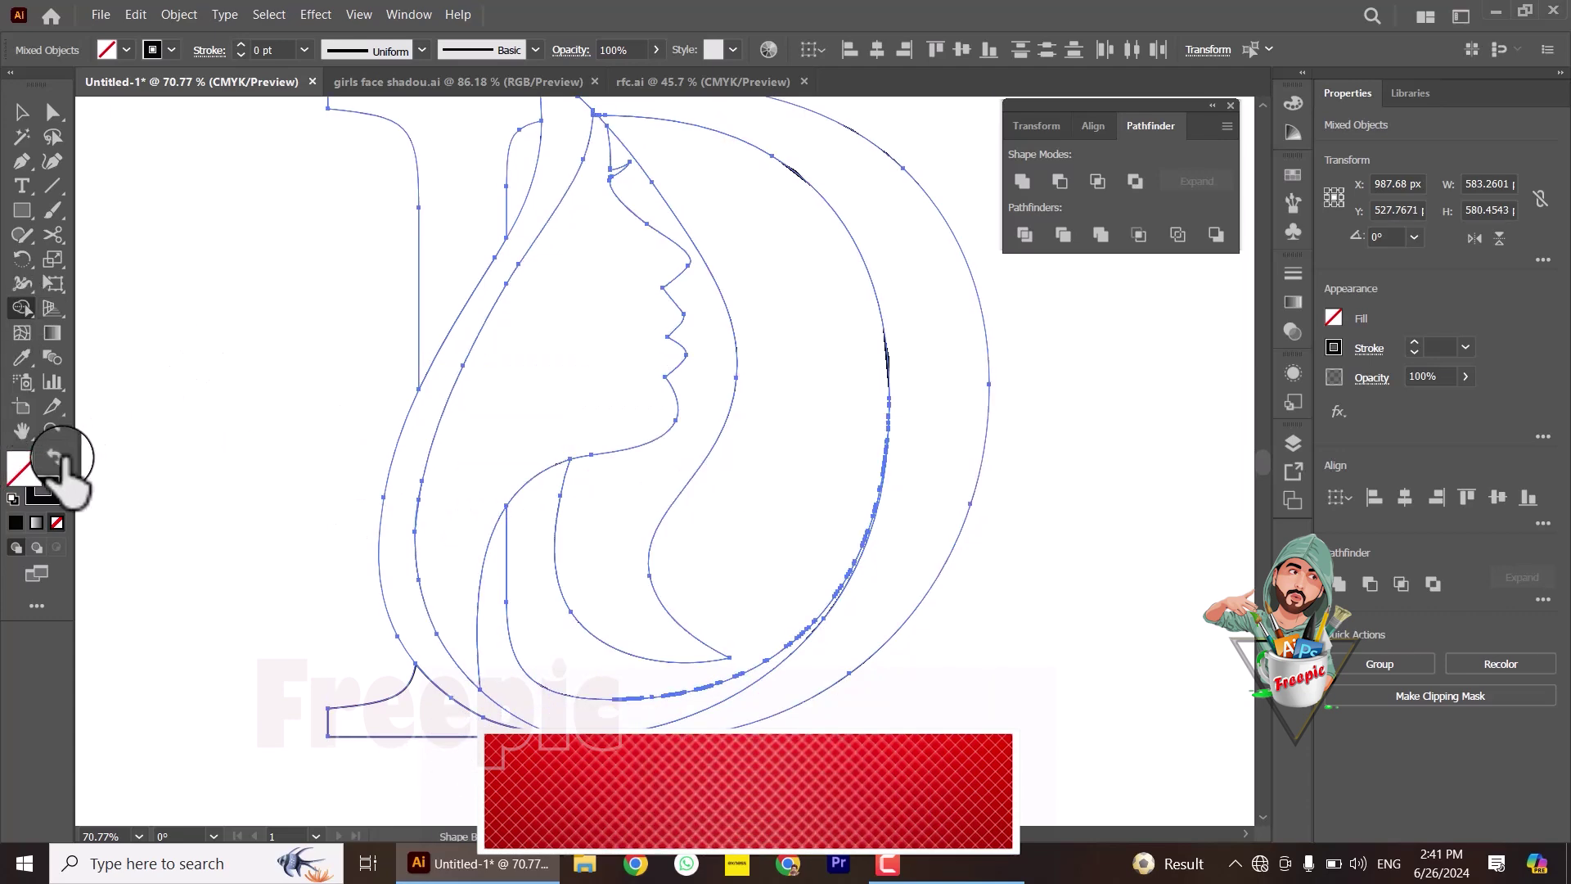
pyautogui.click(58, 457)
pyautogui.scroll(1, 452, 525)
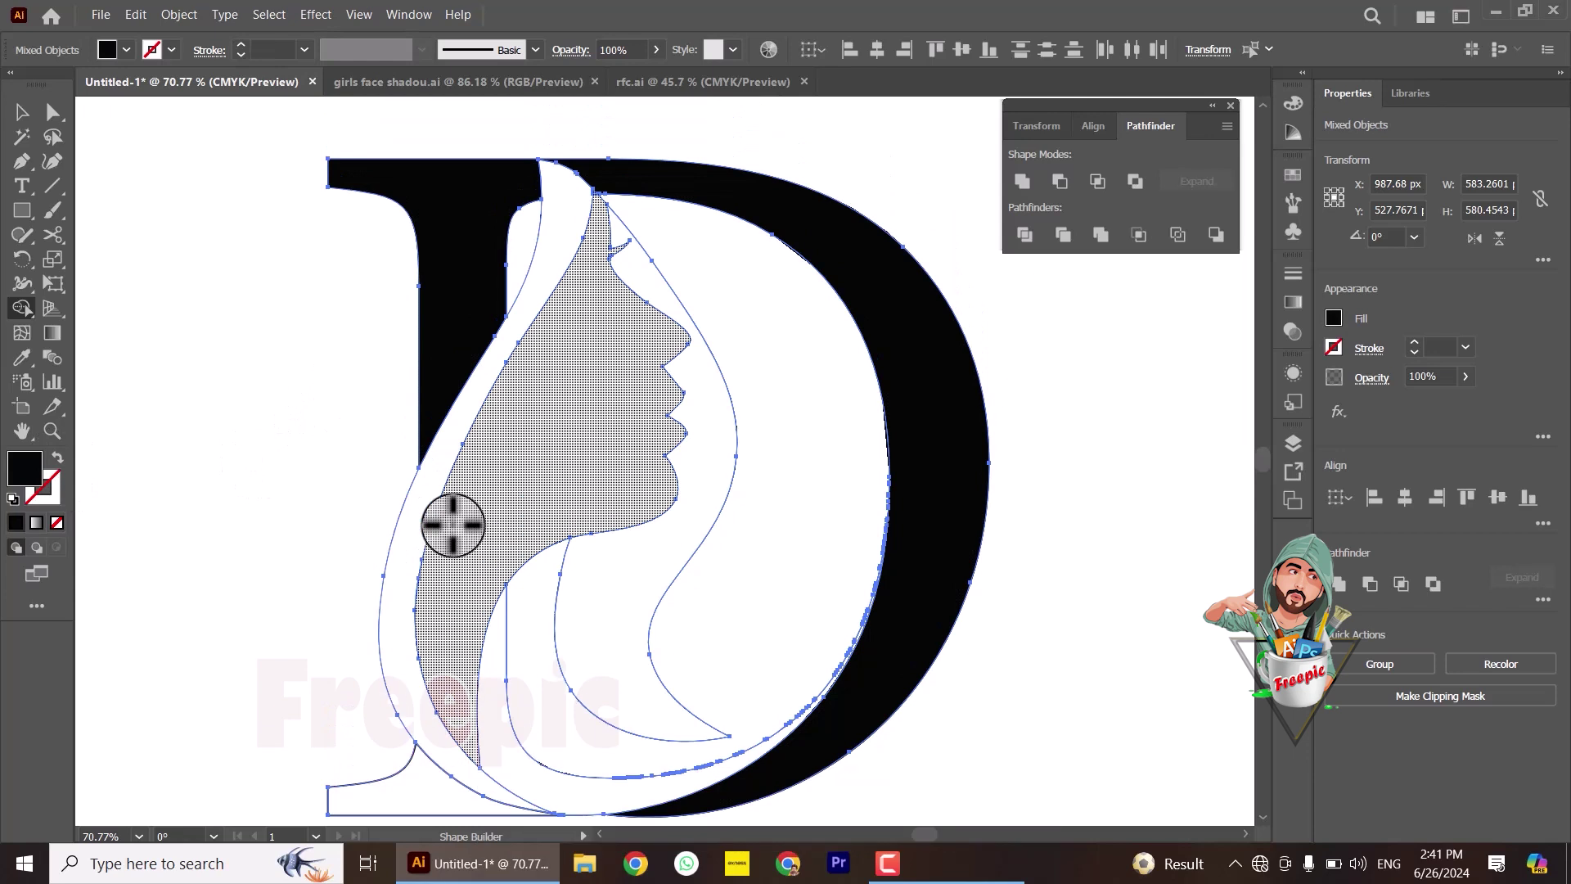
pyautogui.hotkey('ctrl', 'z')
# Step: Zoom in on the D's top tip, realign the curve's anchor and drop the stray point
pyautogui.click(542, 139)
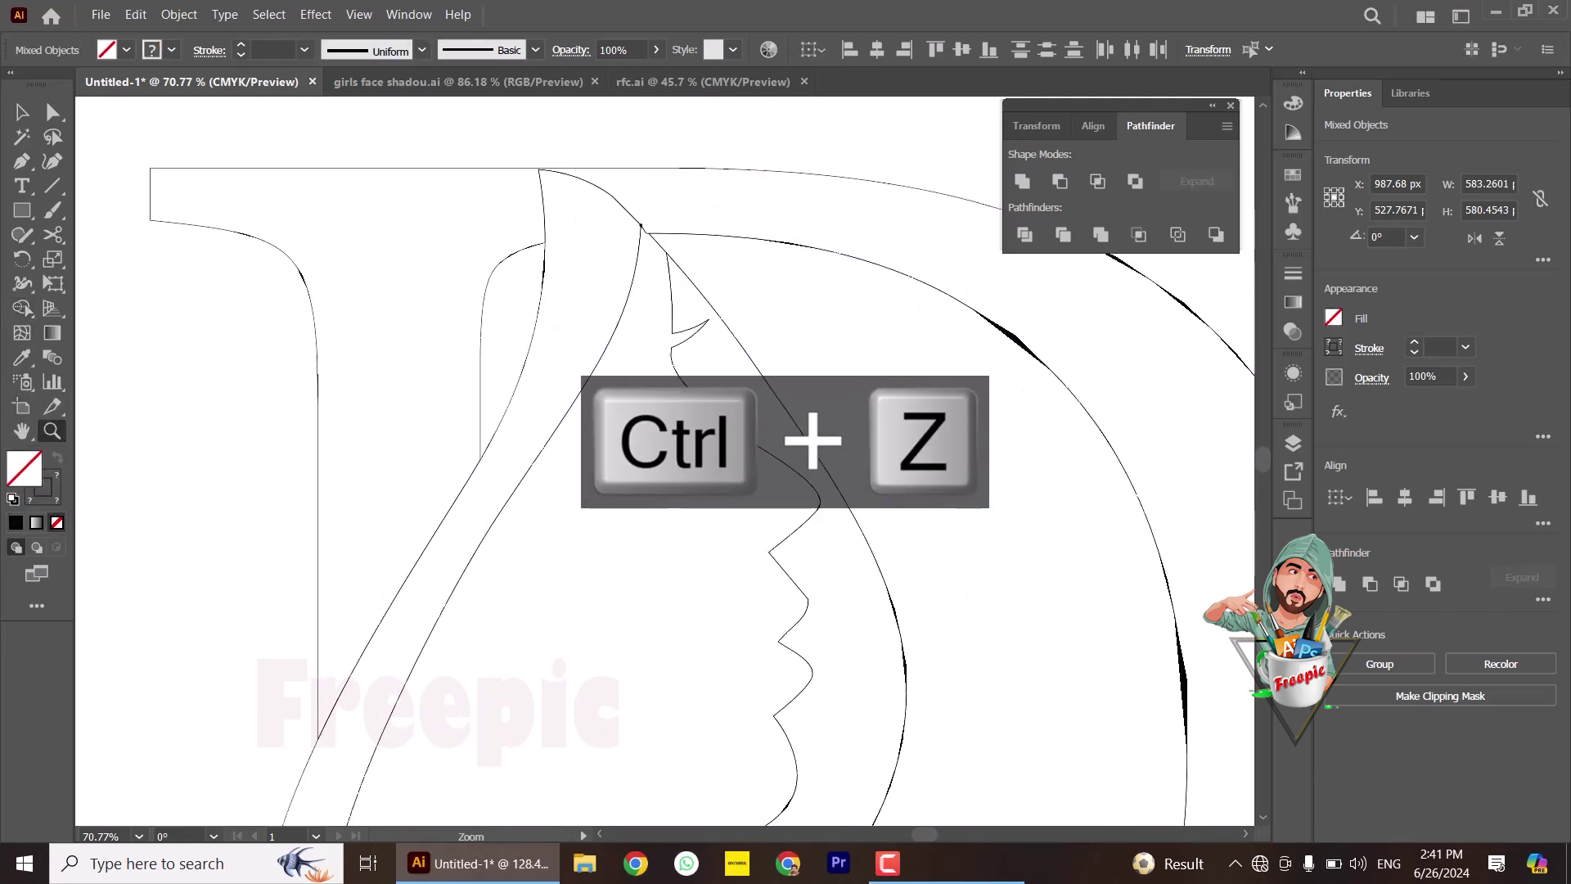
pyautogui.click(572, 246)
pyautogui.scroll(2, 550, 442)
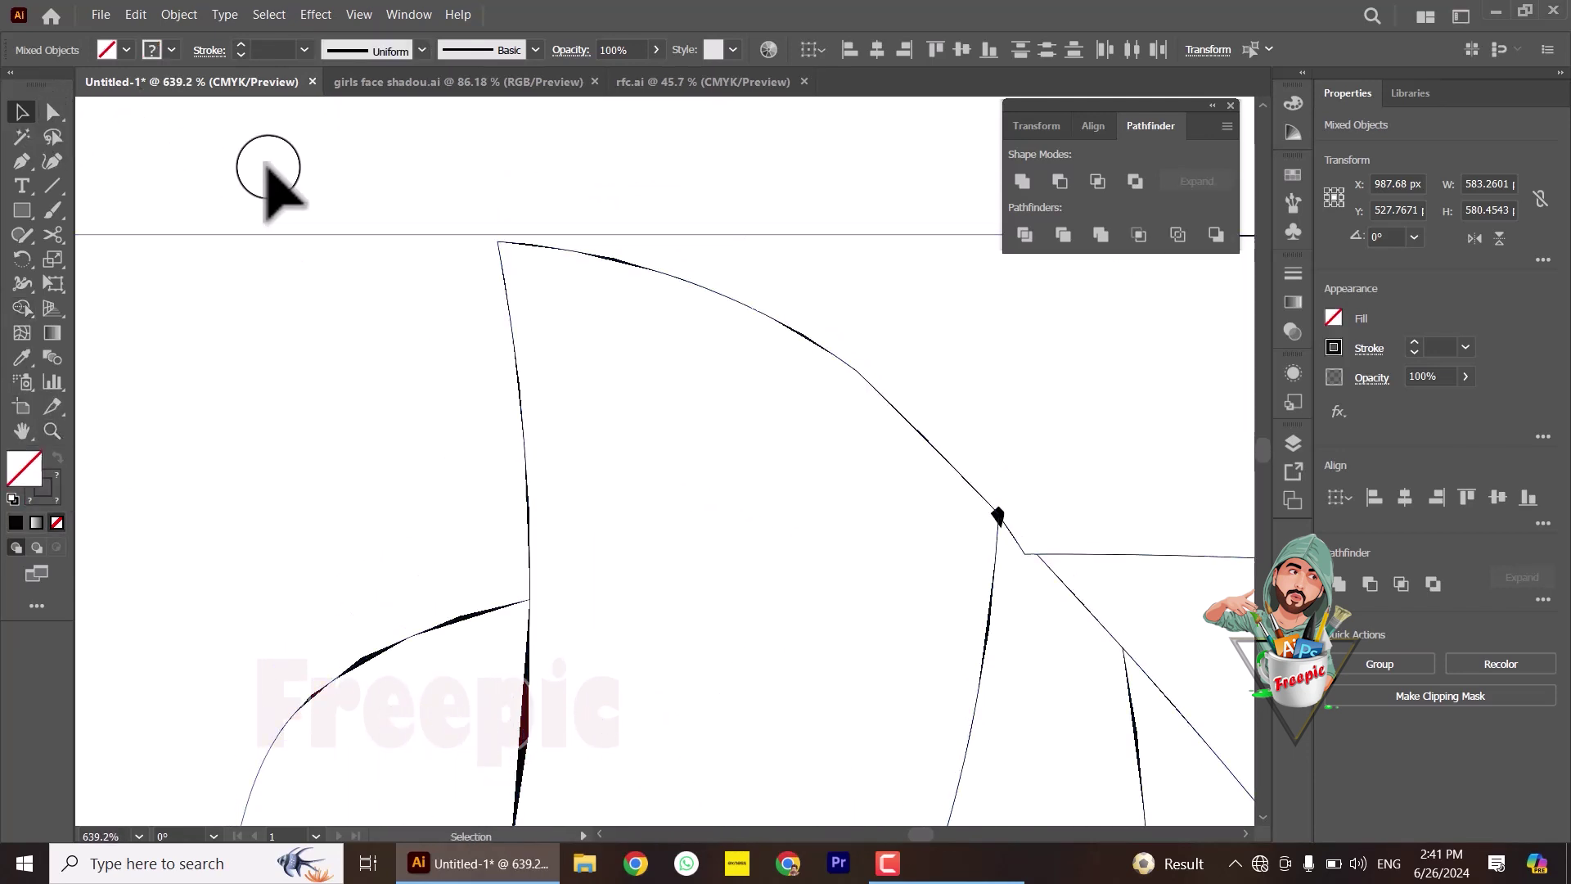
pyautogui.click(266, 168)
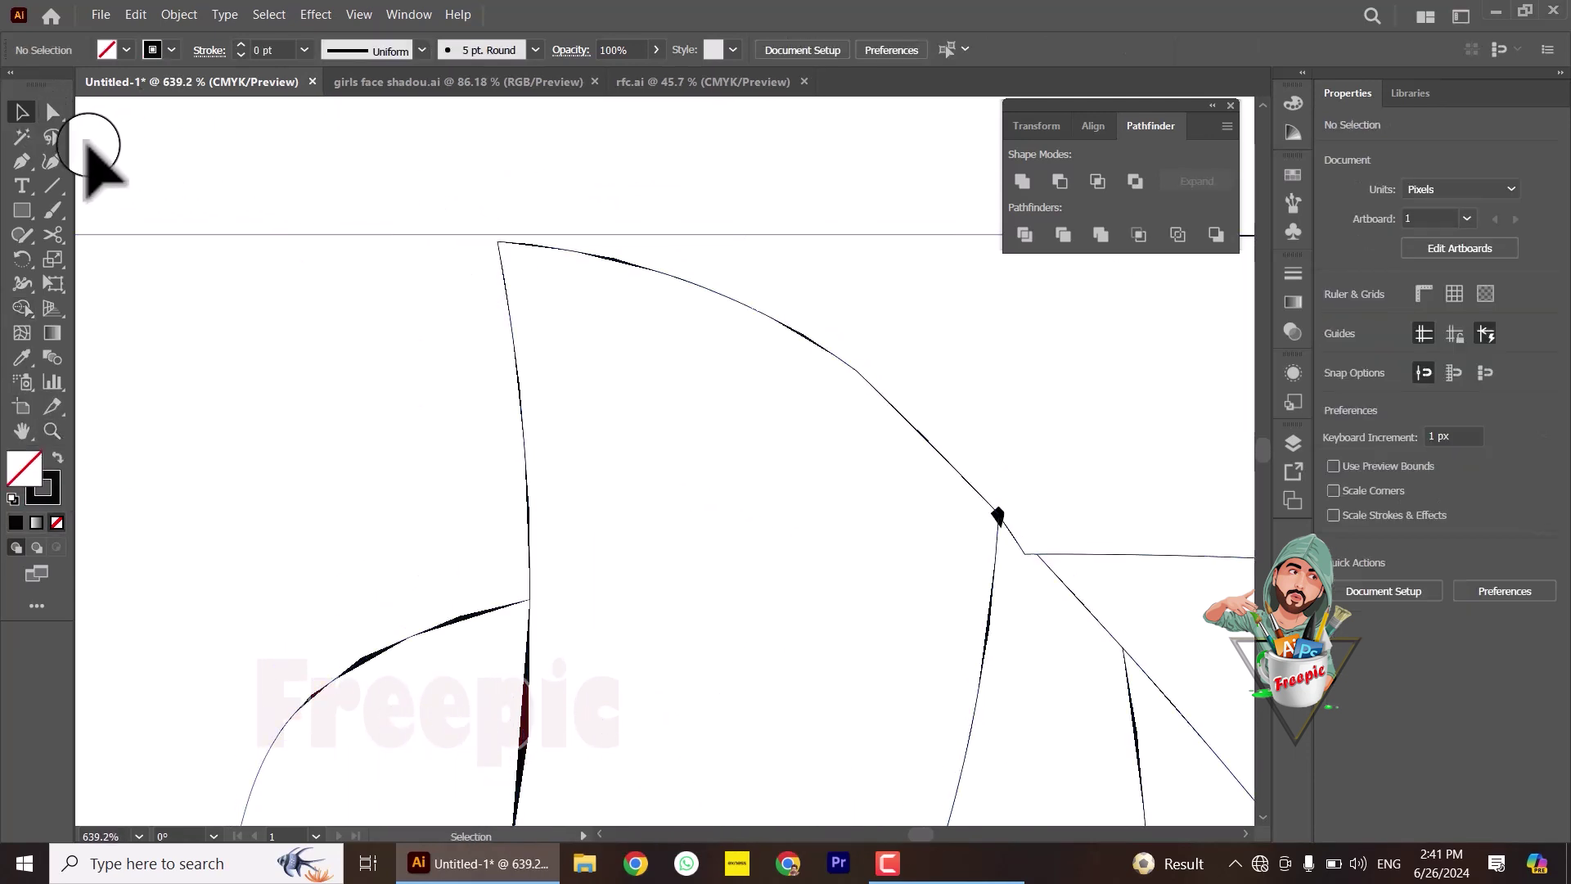
pyautogui.click(493, 237)
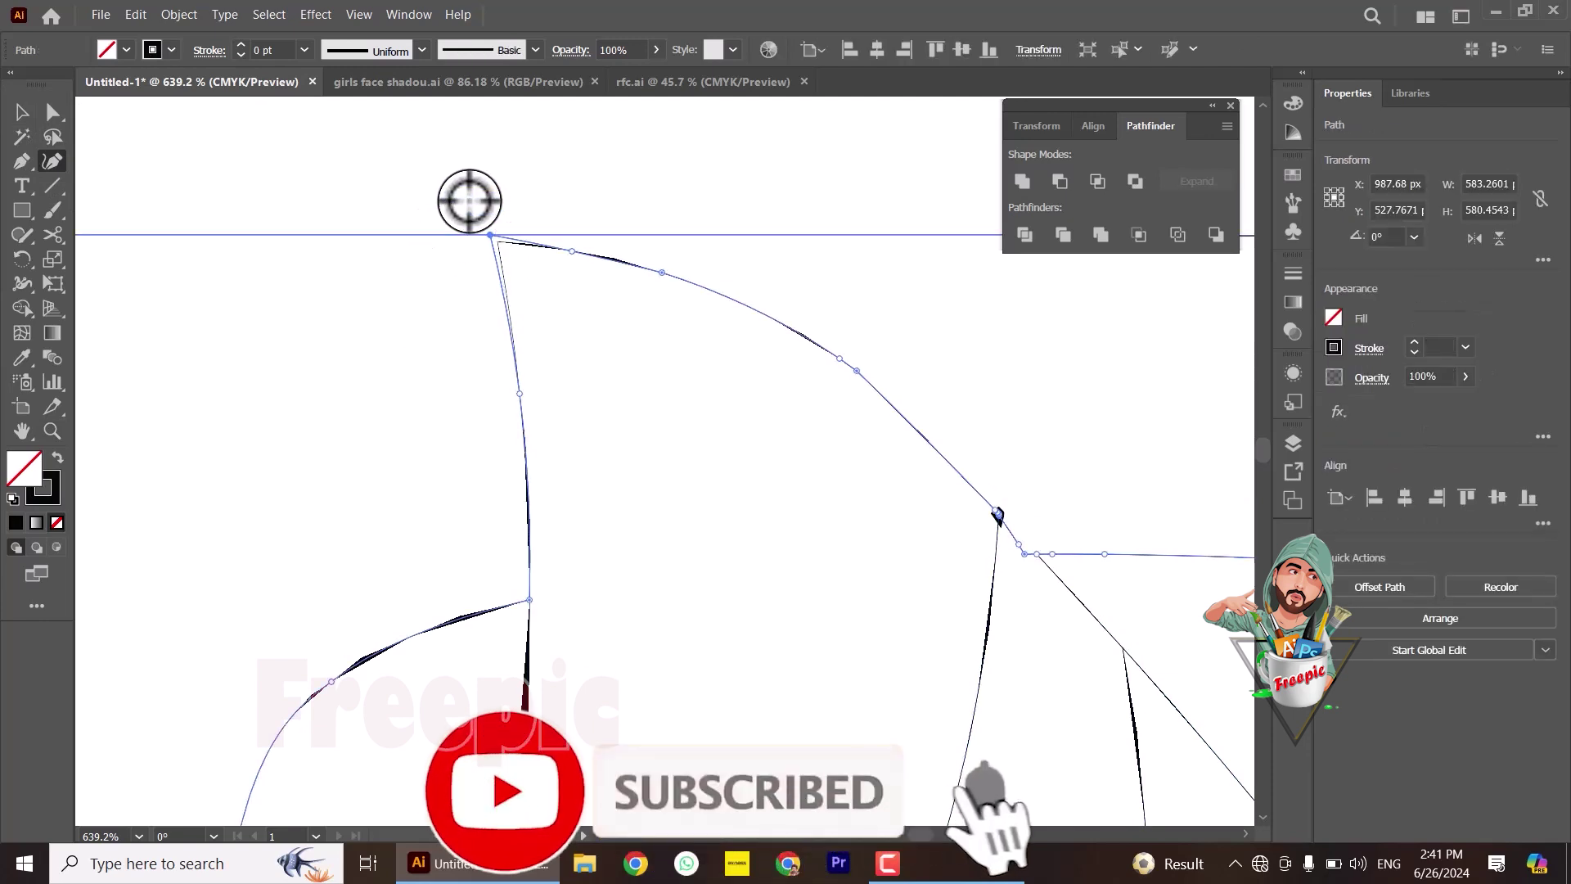
pyautogui.click(469, 200)
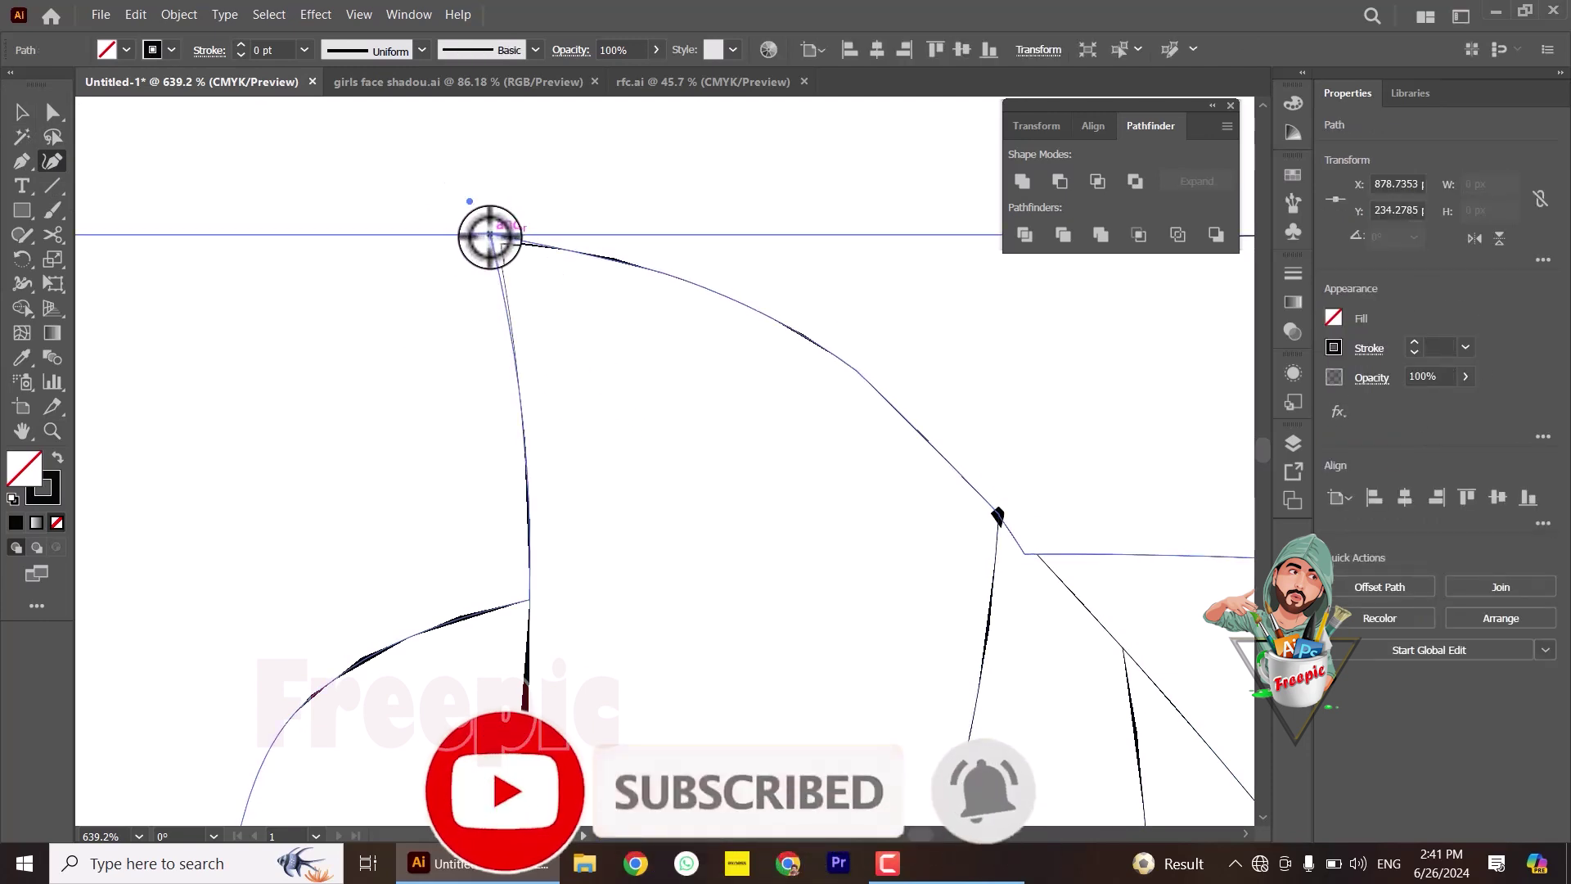
pyautogui.click(149, 145)
pyautogui.click(491, 238)
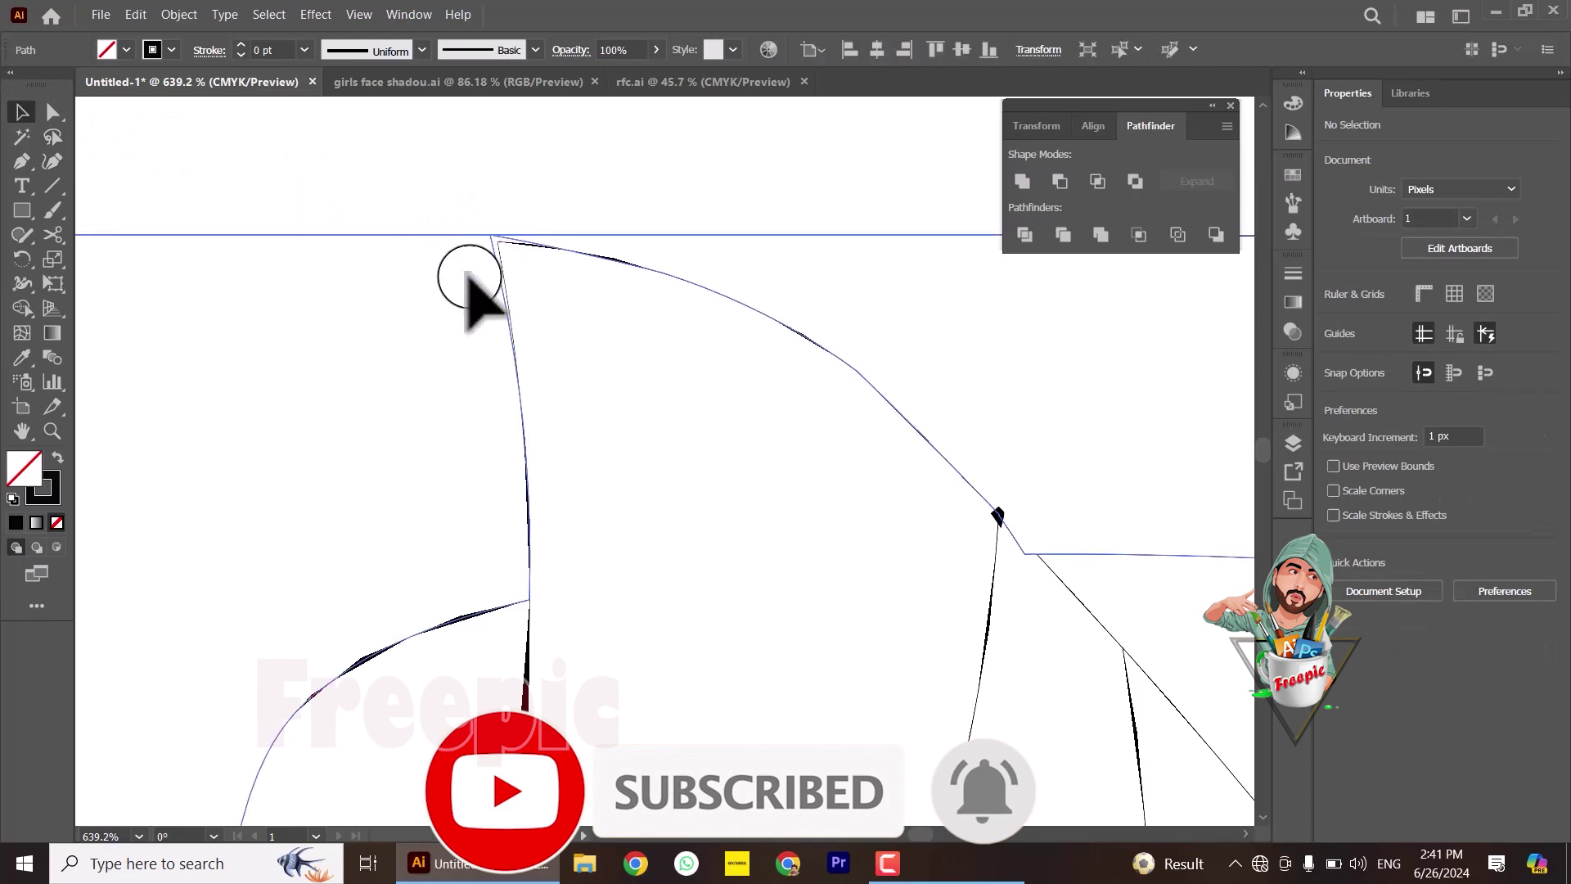
pyautogui.click(52, 161)
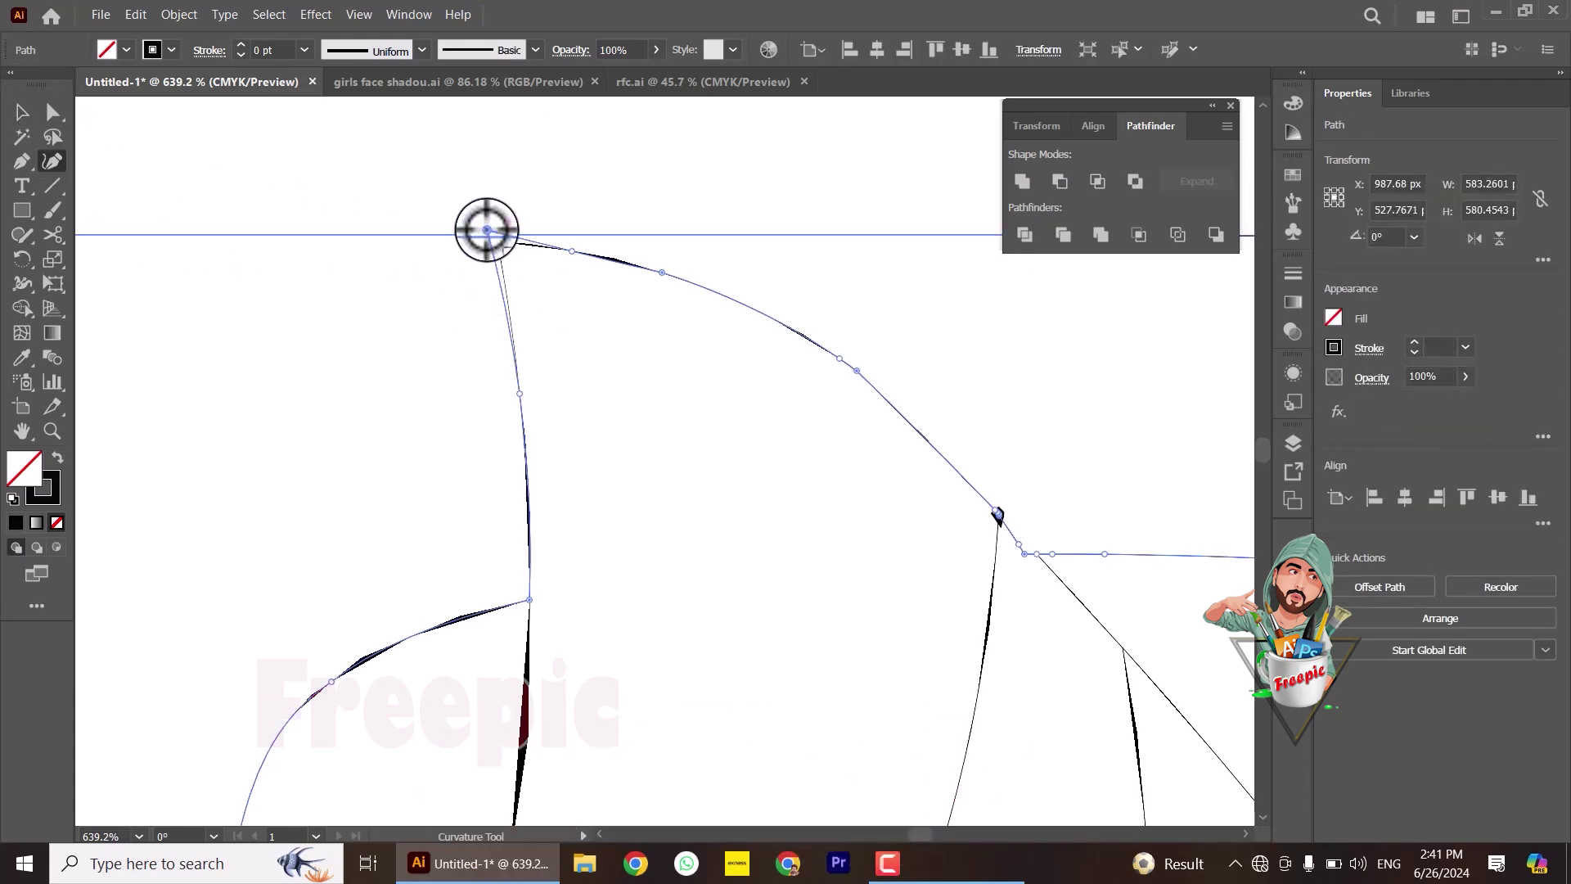
# Step: Select all paths with the Shape Builder tool active and zoom back out
pyautogui.hotkey('ctrl', 'a')
pyautogui.click(21, 309)
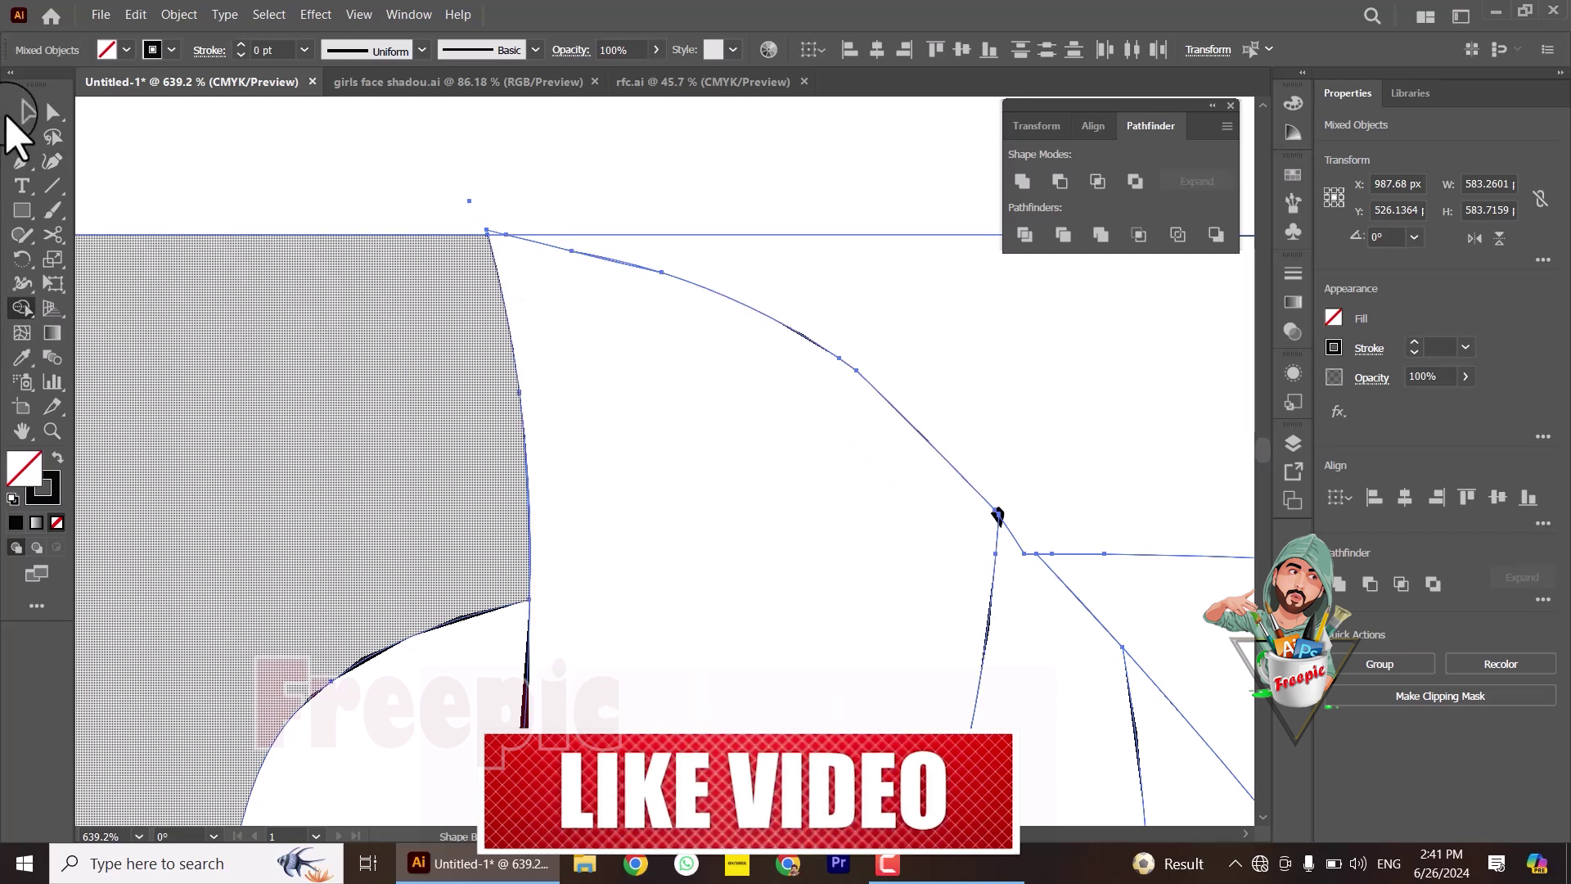
pyautogui.click(51, 431)
pyautogui.keyDown('alt'); pyautogui.click(404, 493); pyautogui.keyUp('alt')
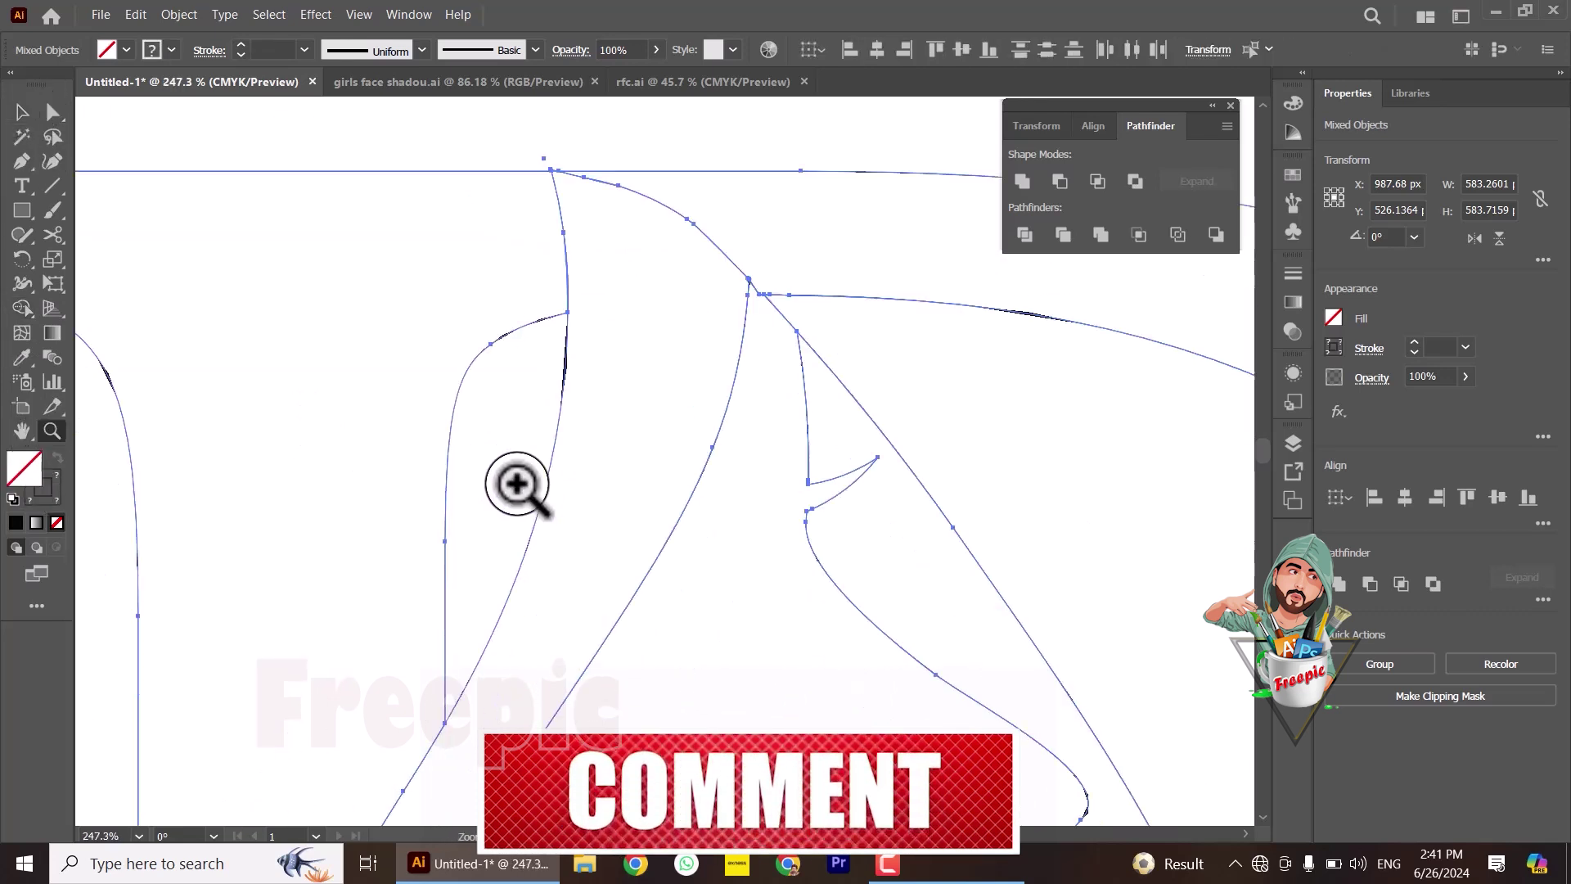
# Step: Reshape the forehead path with Direct Selection and Curvature tools
pyautogui.scroll(-1, 589, 426)
pyautogui.click(52, 112)
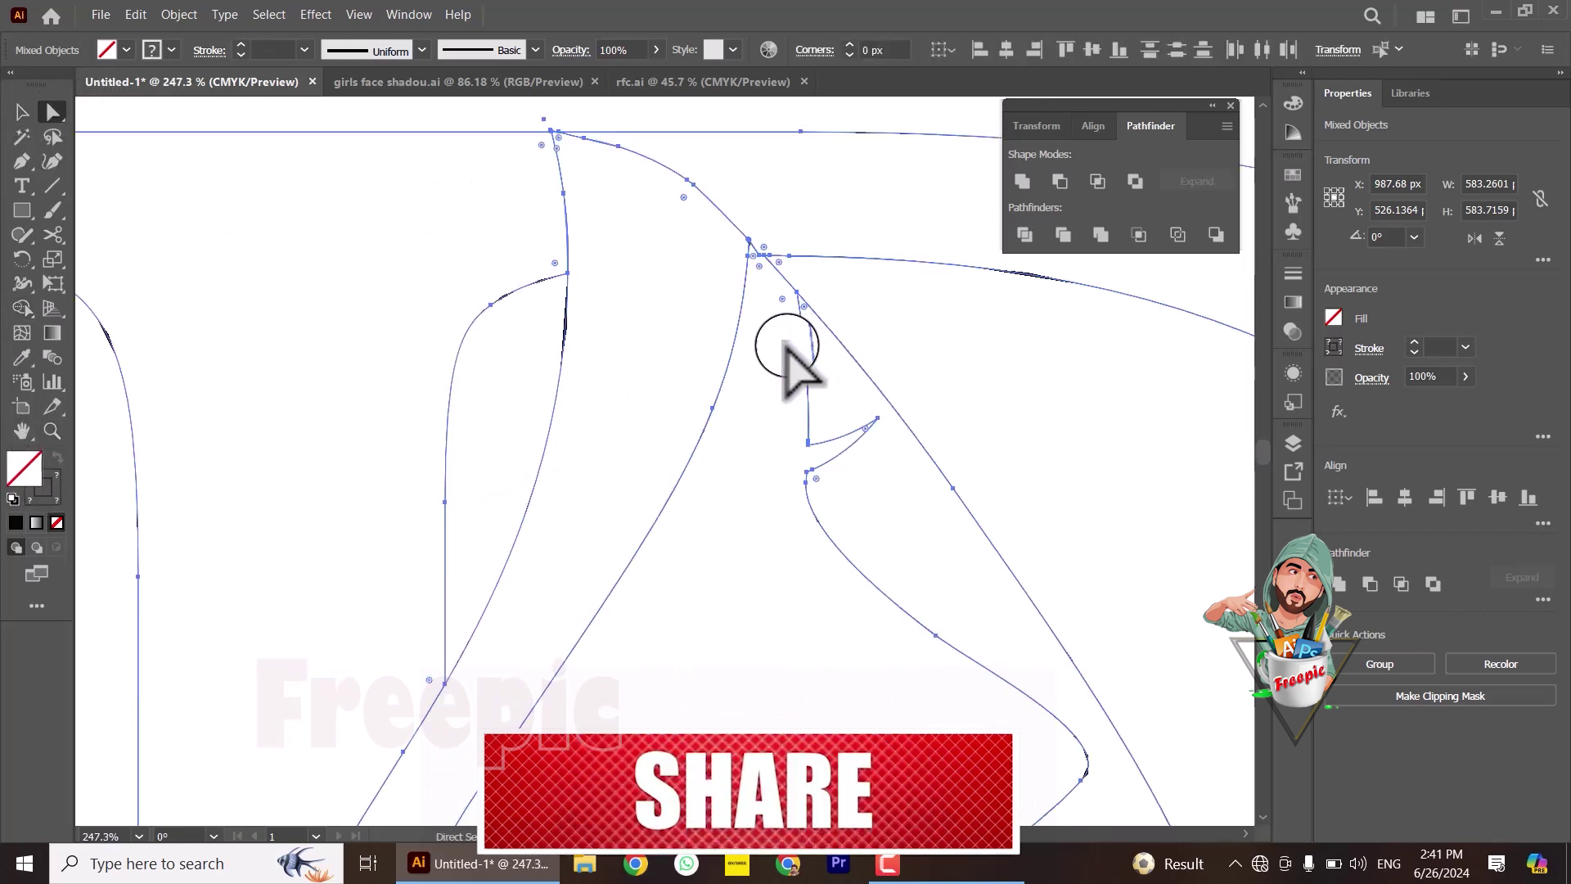
pyautogui.click(799, 315)
pyautogui.hotkey('shift', '`')
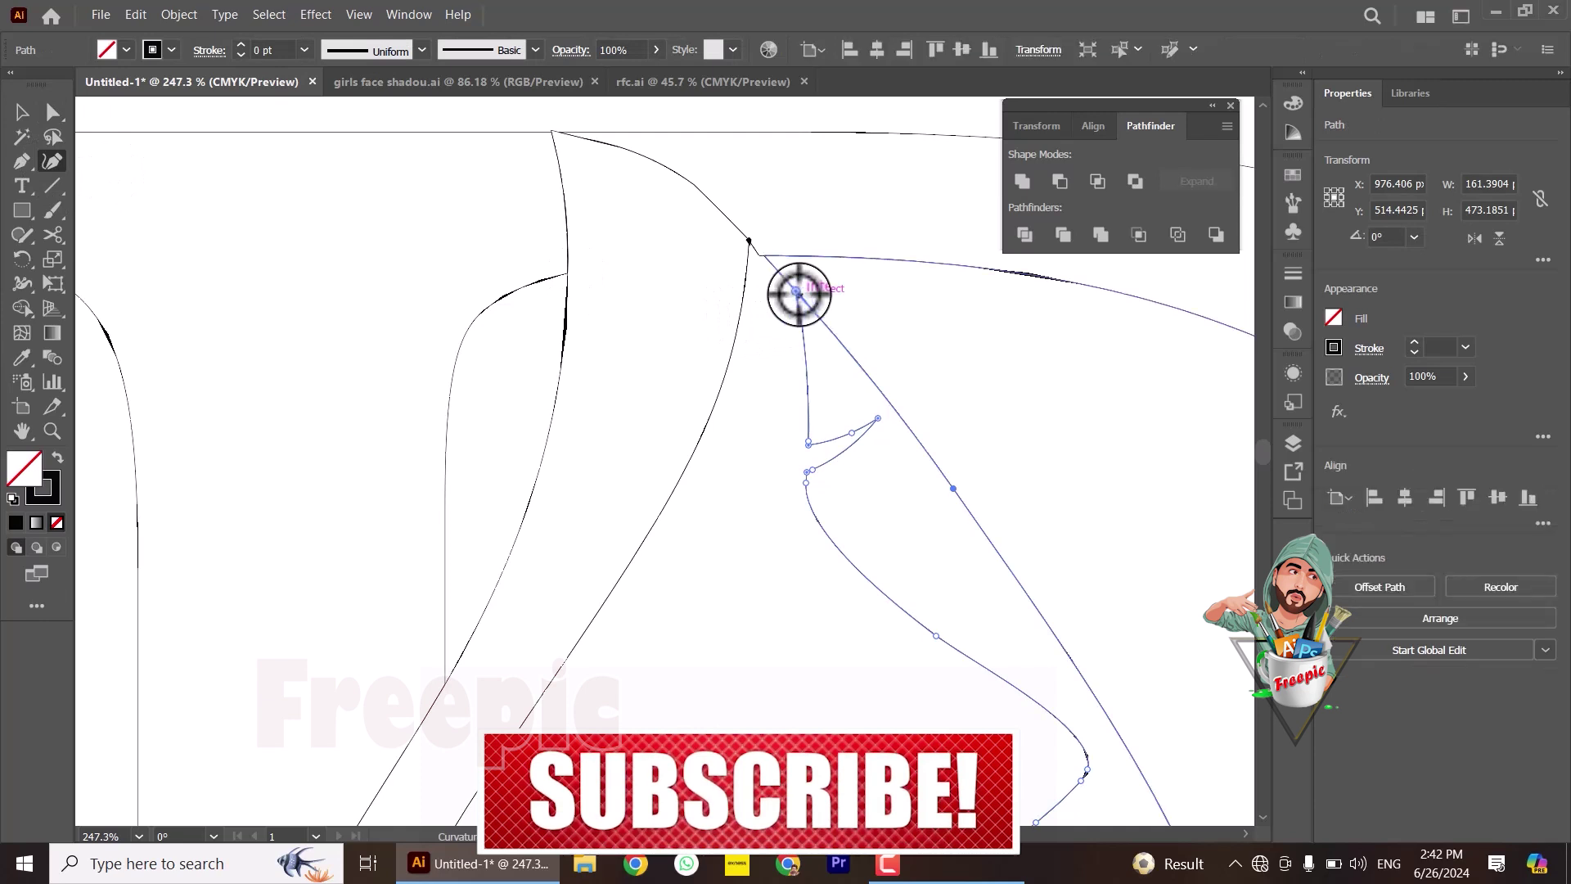
pyautogui.click(682, 316)
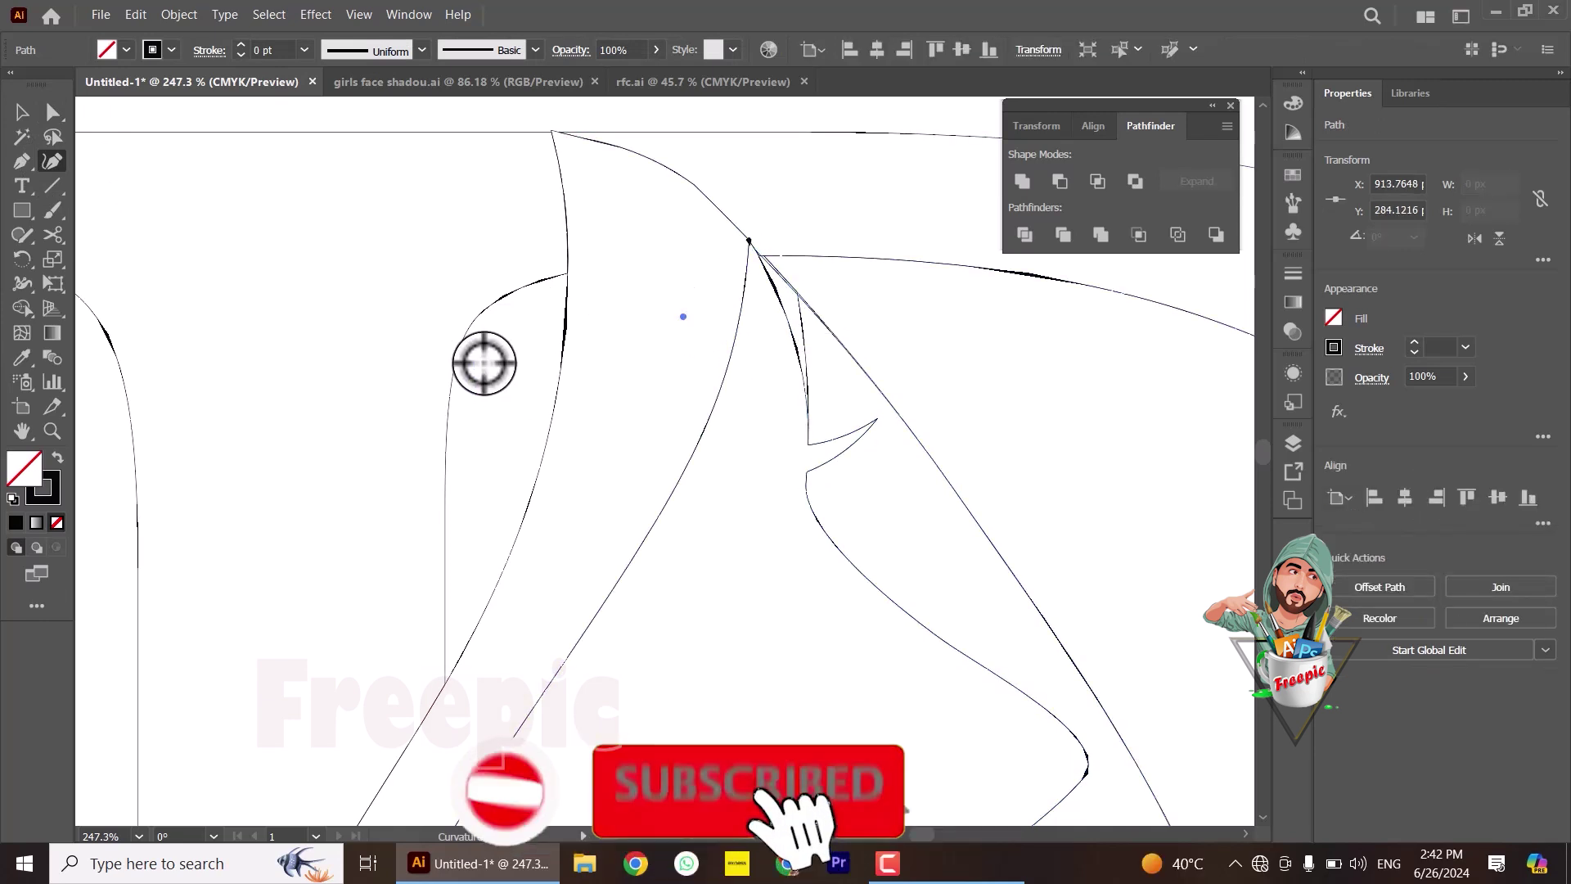
# Step: Select all, Shape Builder-merge the region right of the forehead, and zoom out
pyautogui.hotkey('ctrl', 'a')
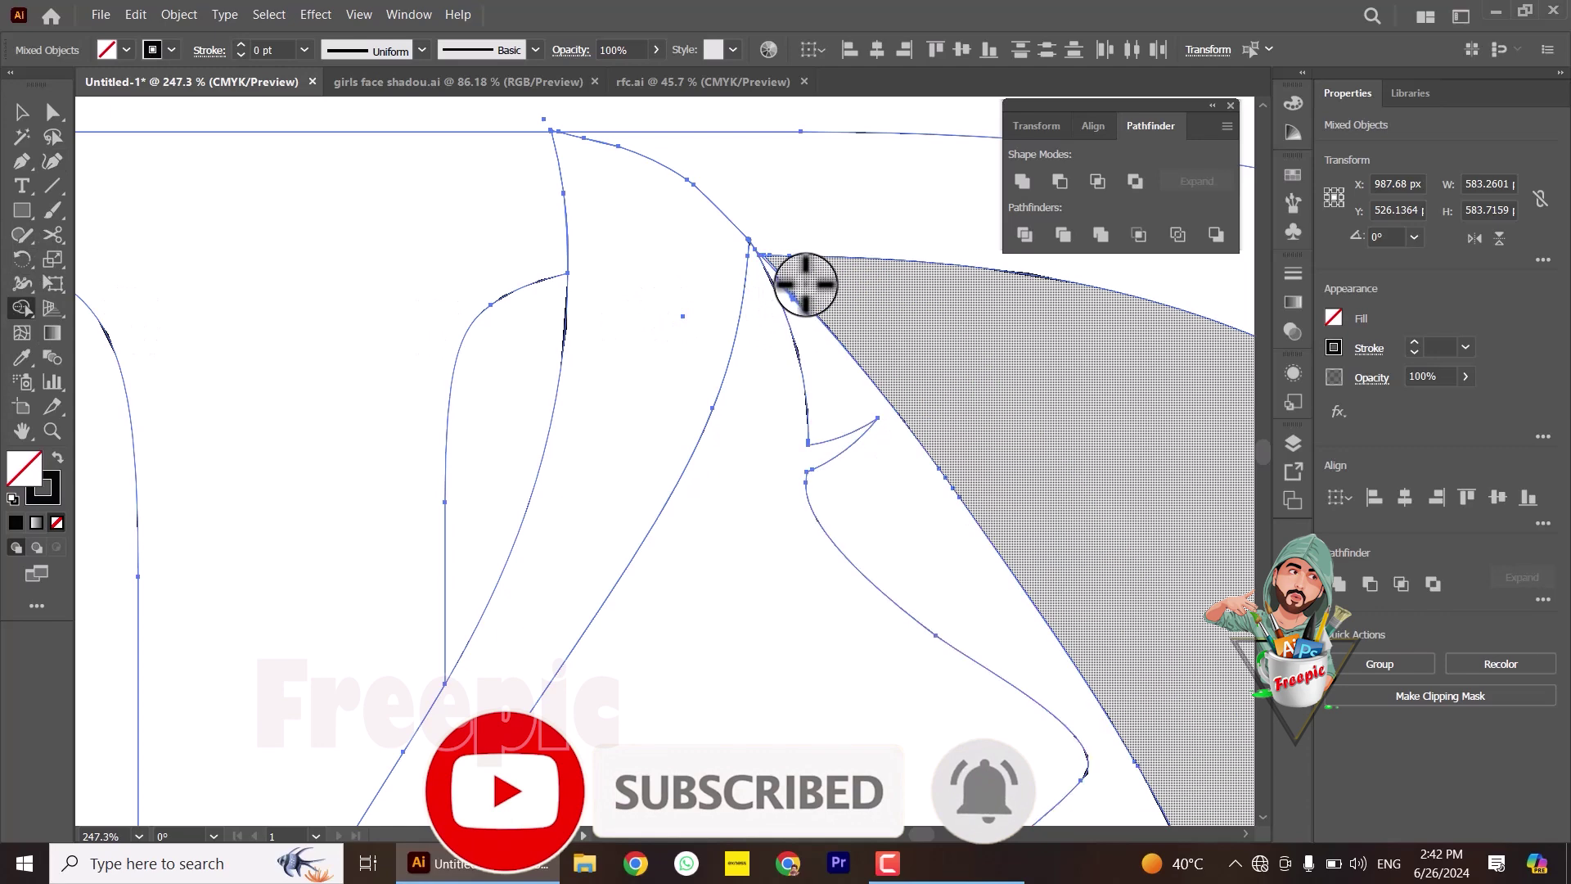
pyautogui.click(776, 263)
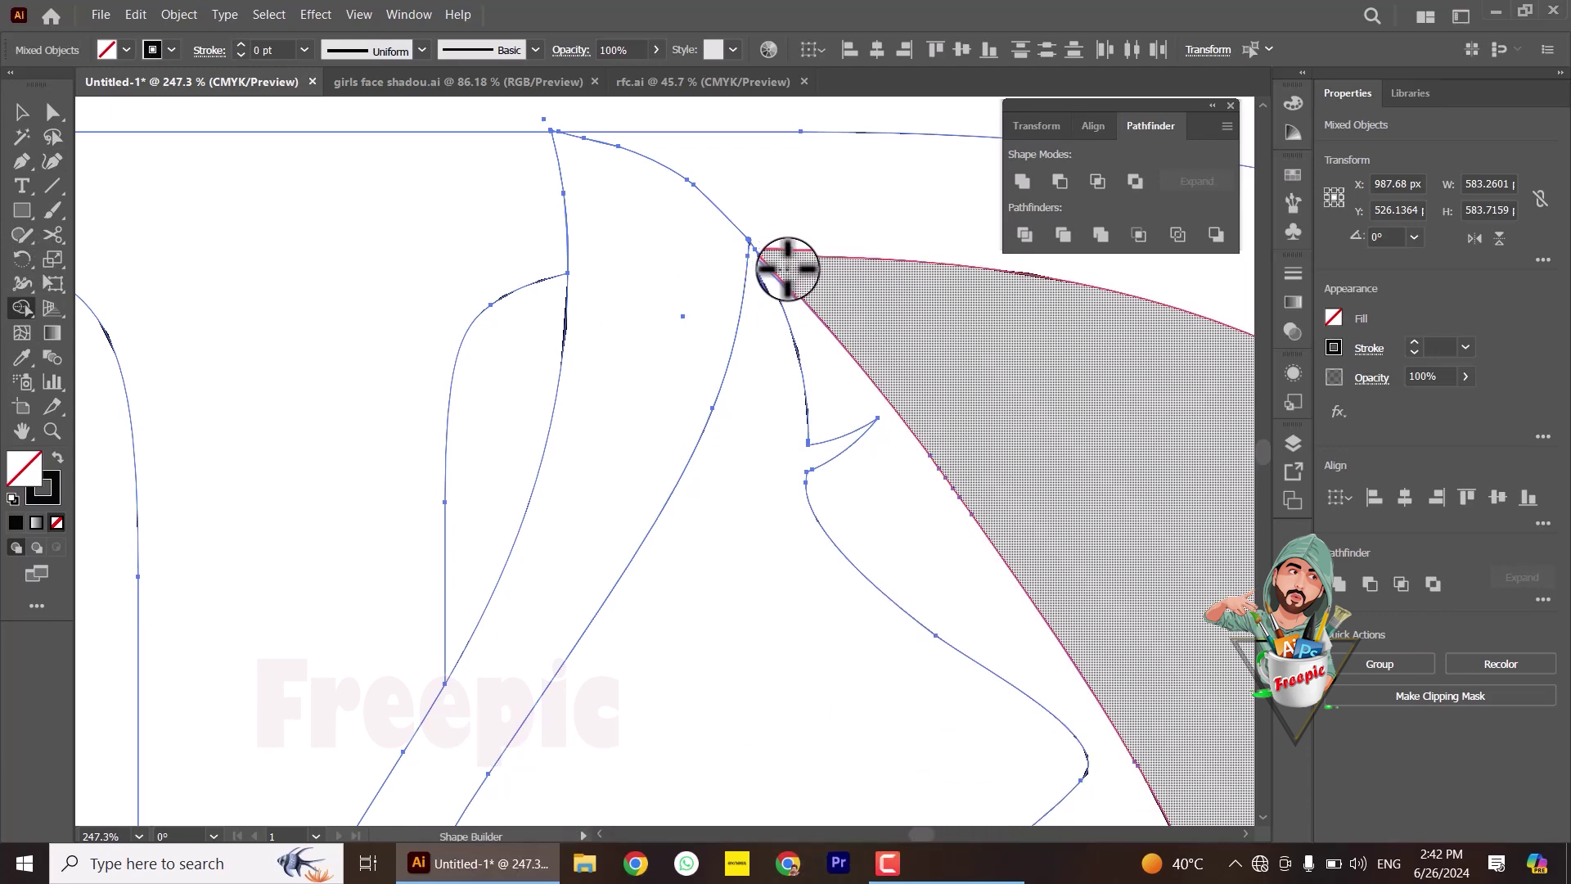
pyautogui.scroll(-2, 322, 479)
pyautogui.moveTo(543, 400); pyautogui.dragTo(388, 524)
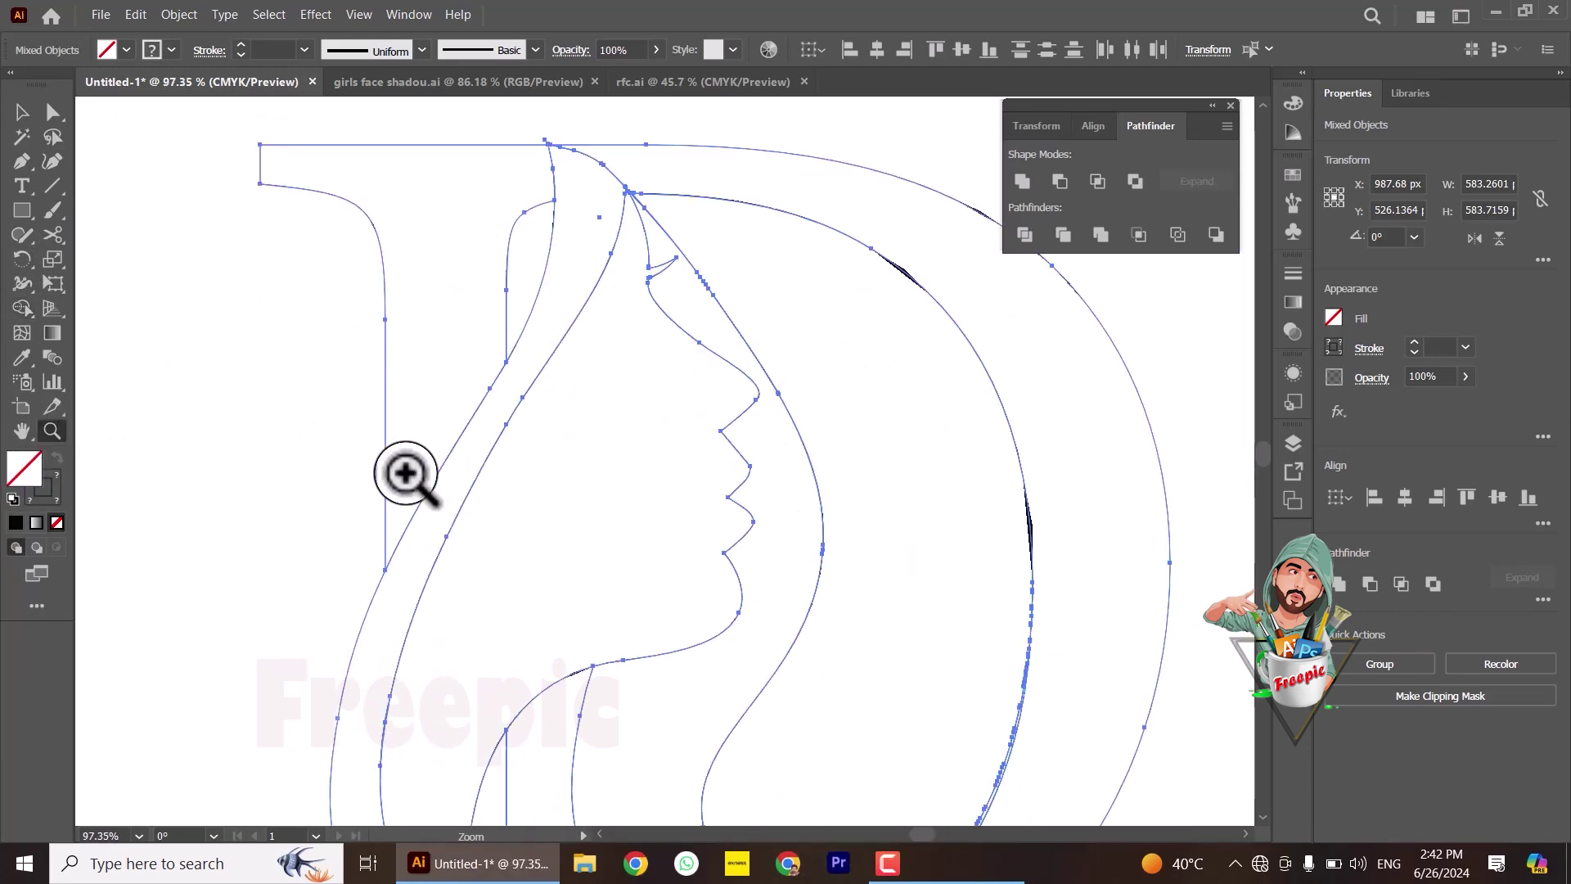
# Step: Shape Builder-fill the D's stem, outer ring, curved band and regions around the face black
pyautogui.hotkey('ctrl', 'a')
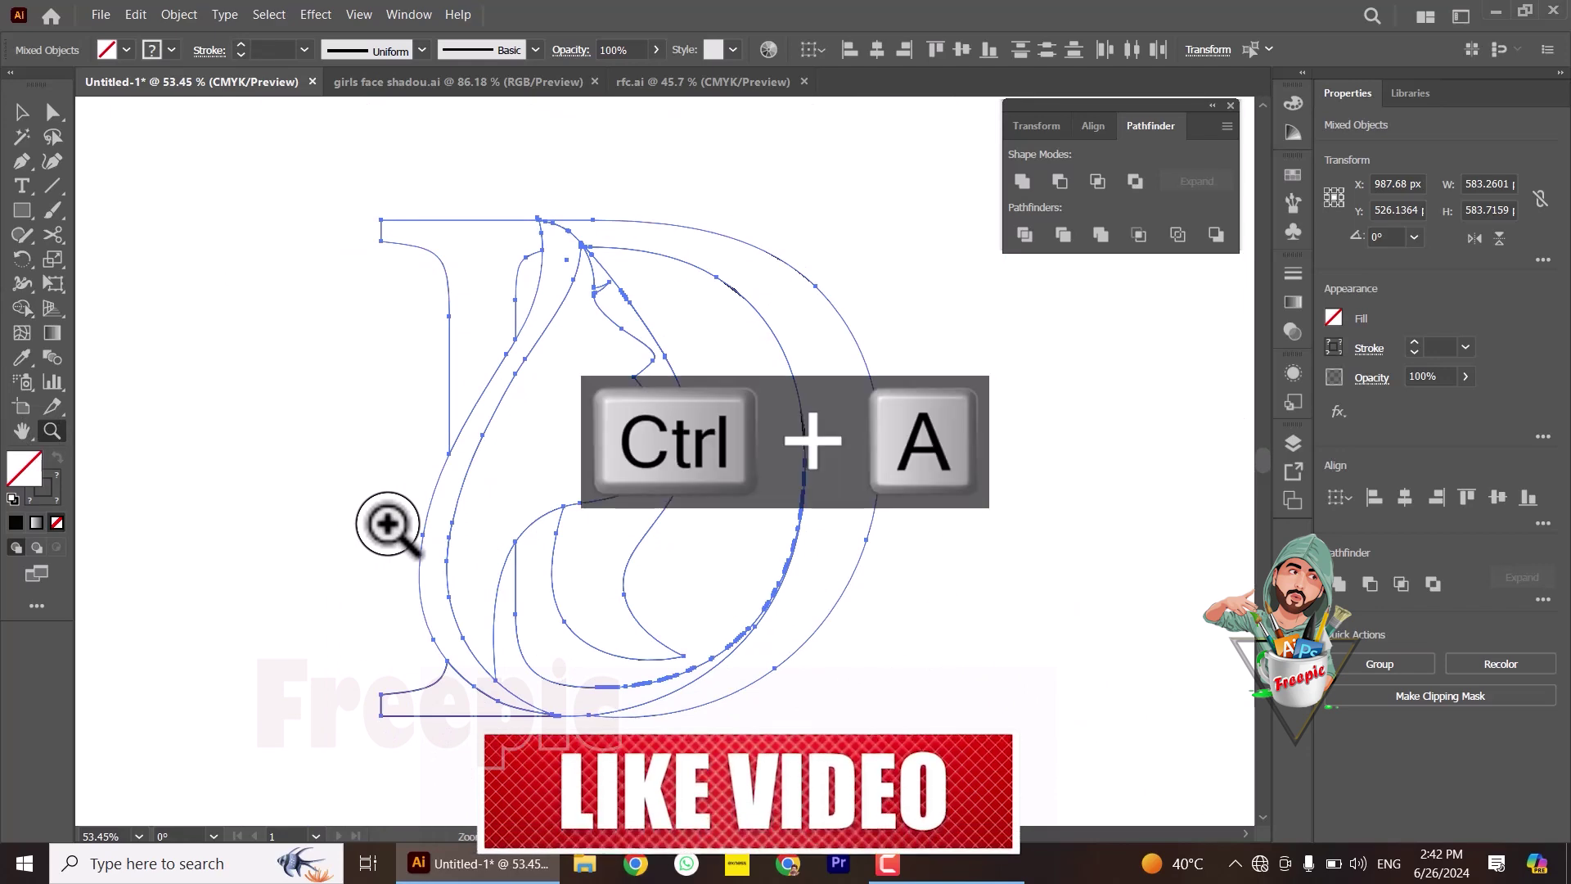
pyautogui.click(57, 458)
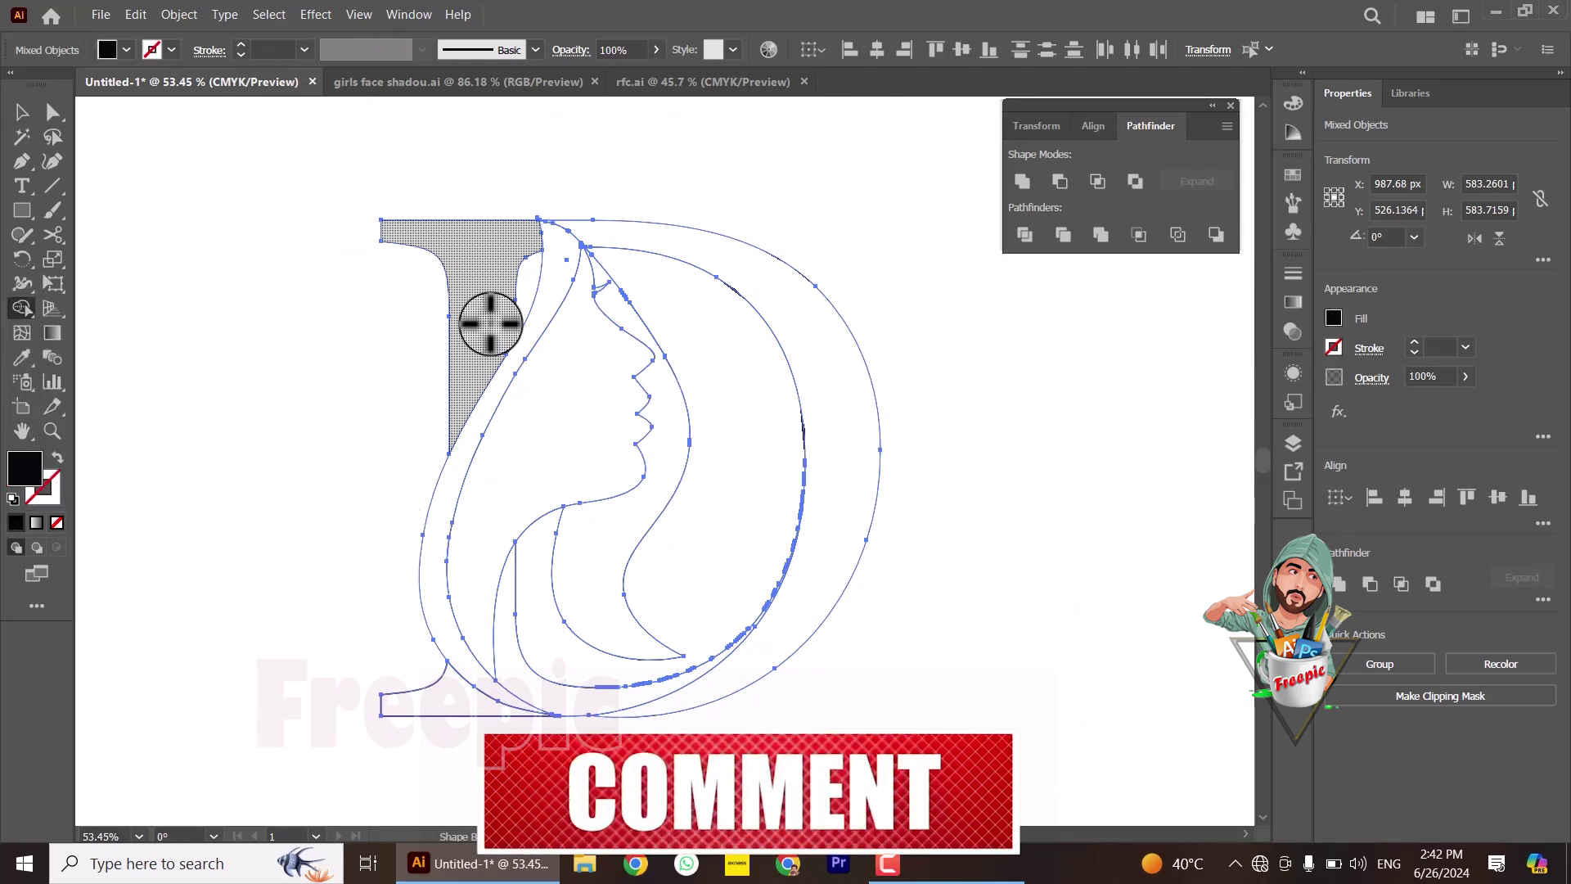
pyautogui.click(490, 315)
pyautogui.click(585, 239)
pyautogui.click(570, 266)
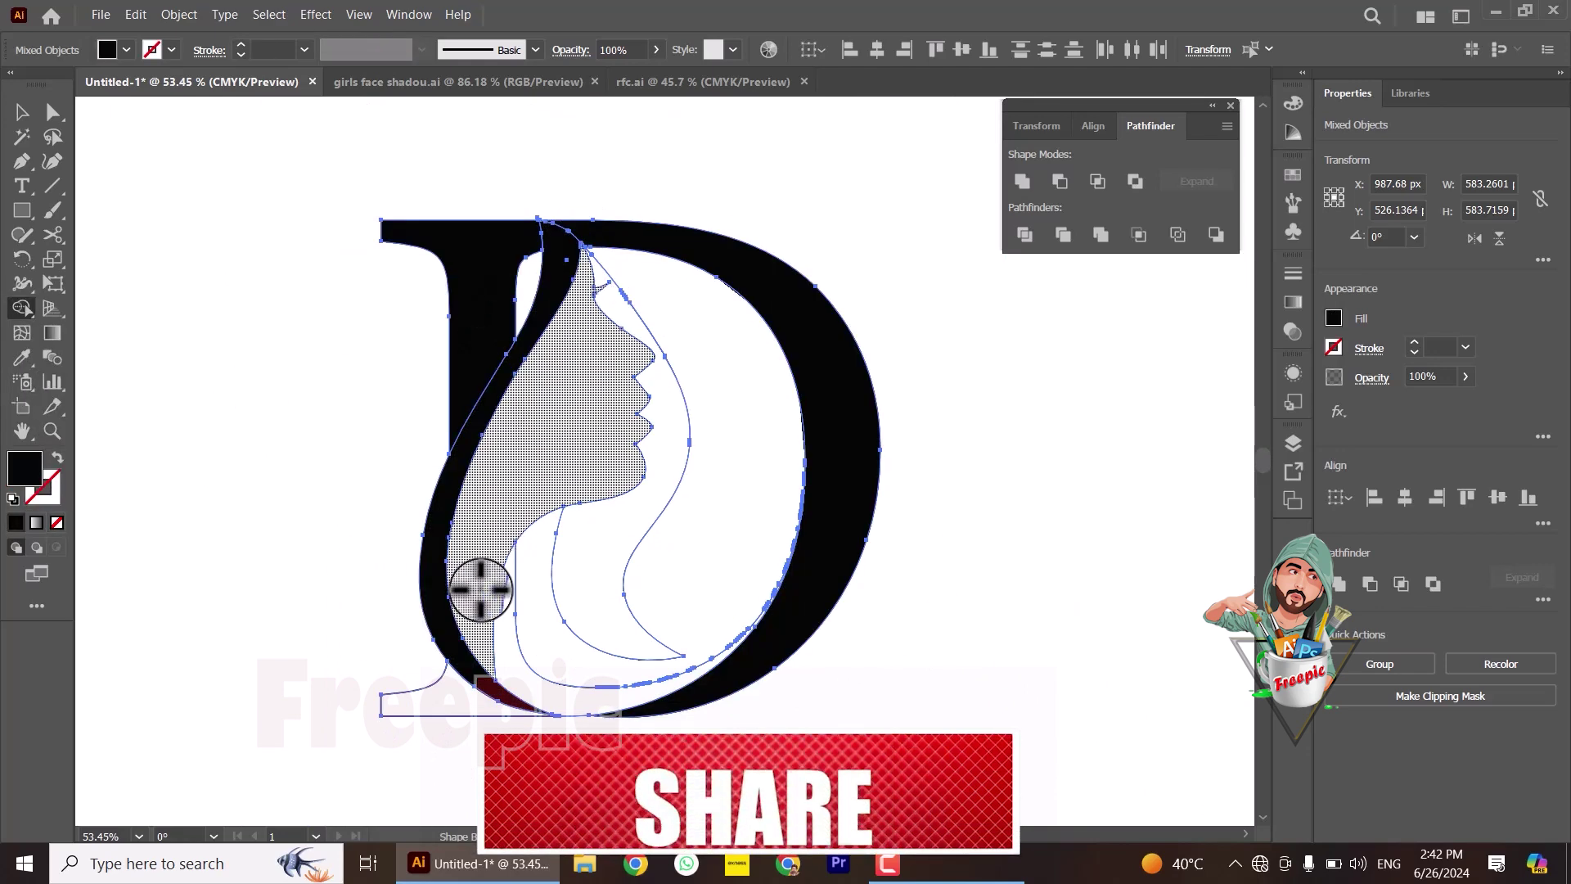
pyautogui.click(589, 710)
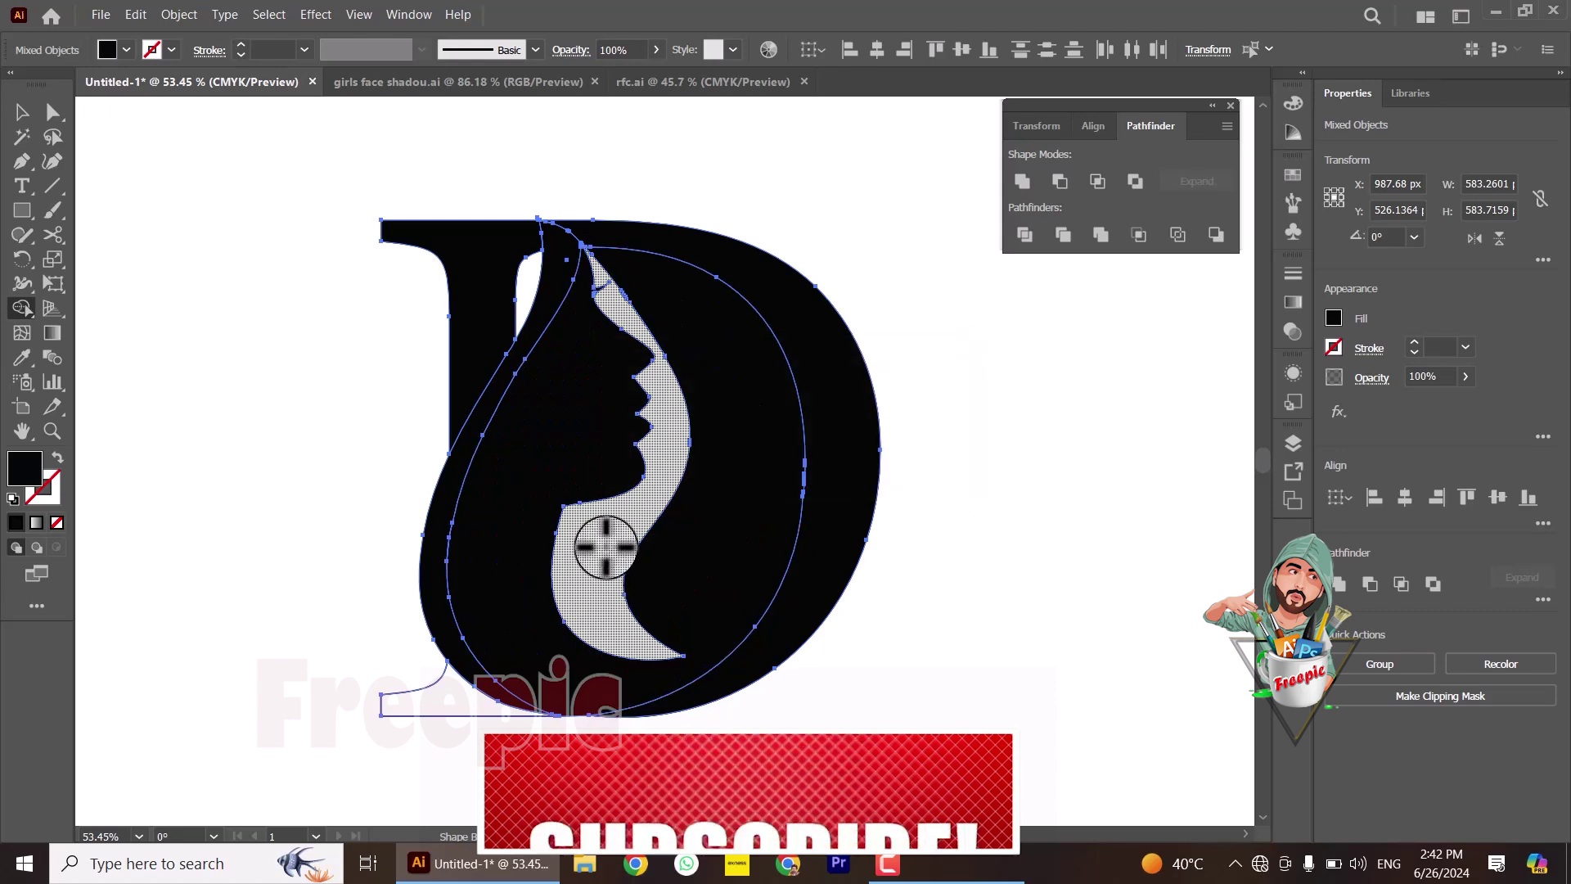
pyautogui.click(606, 550)
pyautogui.keyDown('alt'); pyautogui.click(565, 713); pyautogui.keyUp('alt')
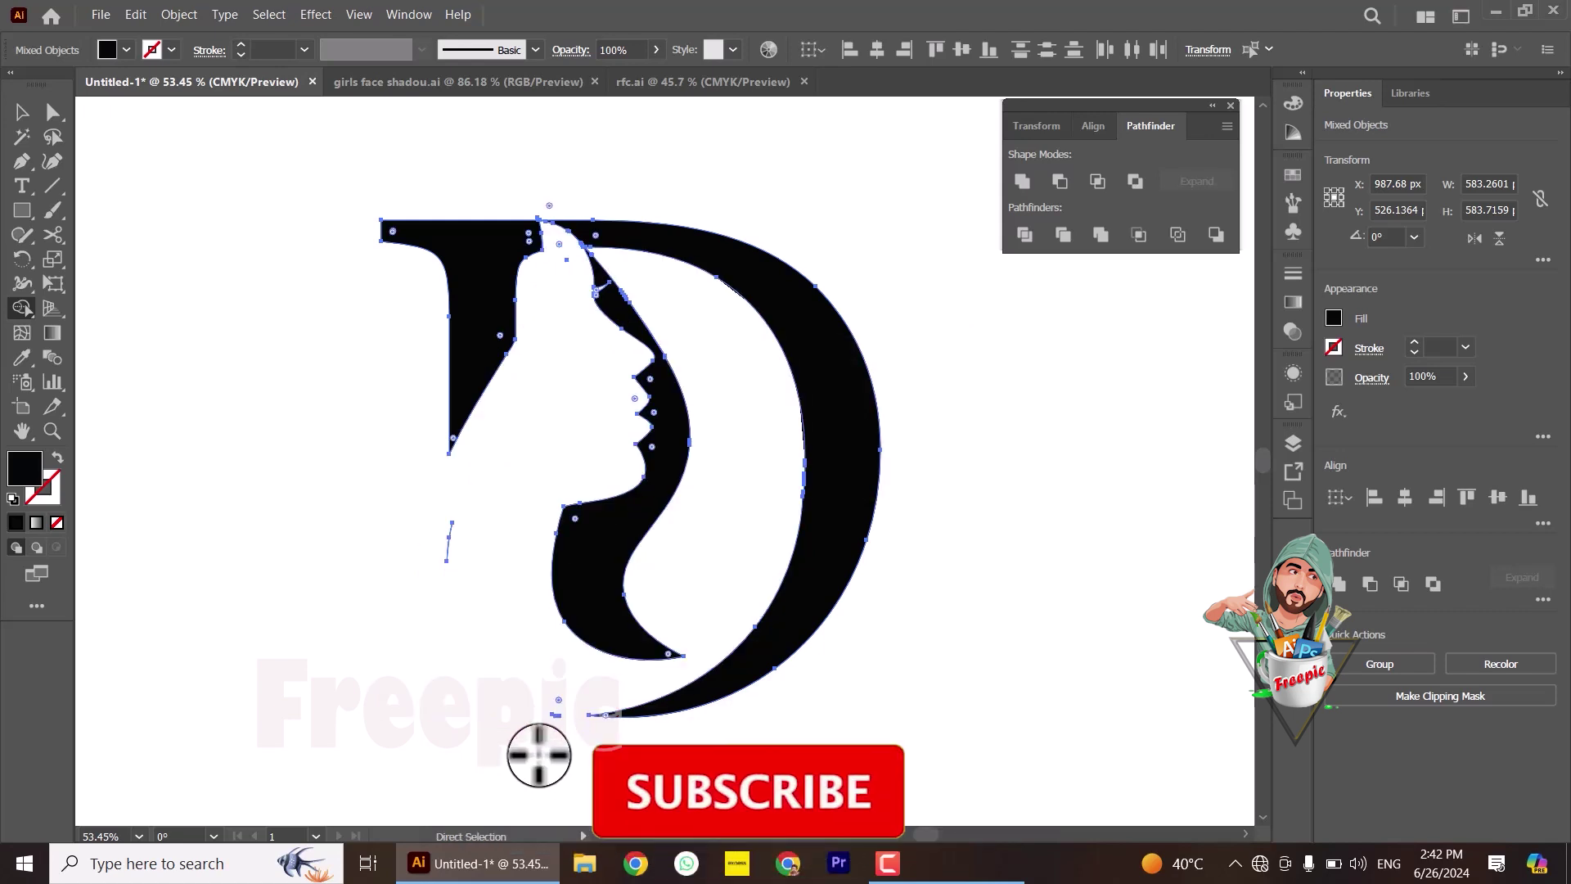
pyautogui.hotkey('ctrl', 'z')
pyautogui.hotkey('ctrl', 'z')
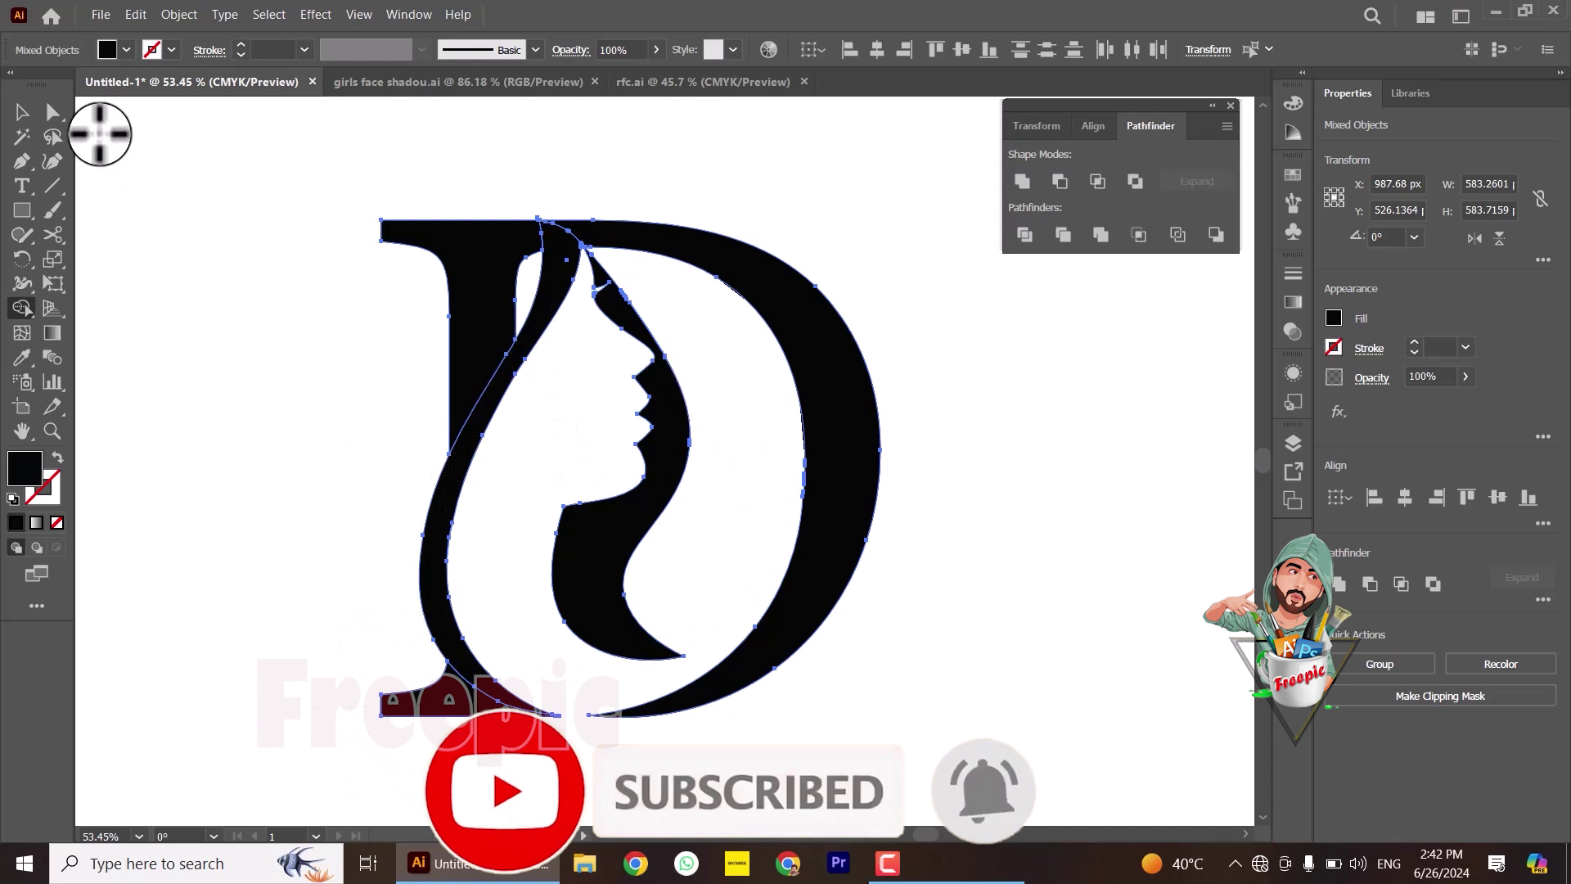
# Step: Deselect, then select the curved strip beside the D's stem
pyautogui.click(22, 112)
pyautogui.click(158, 280)
pyautogui.keyDown('shift'); pyautogui.click(564, 262); pyautogui.keyUp('shift')
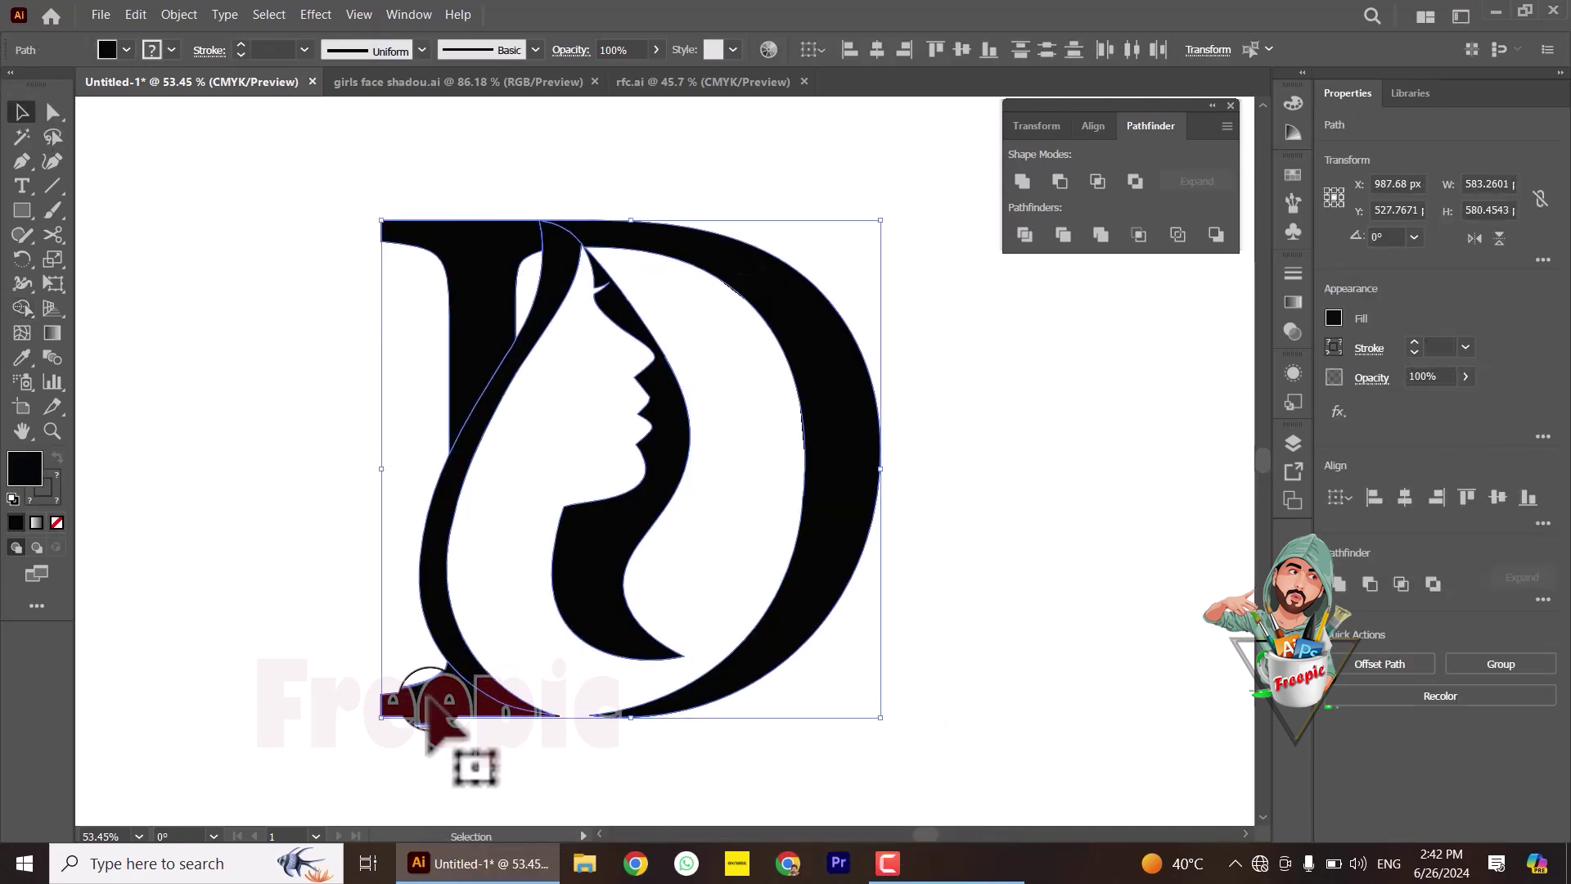
# Step: Delete the stray fragments from the canvas and paste the D artwork back
pyautogui.rightClick(431, 255)
pyautogui.press('Escape')
pyautogui.press('Delete')
pyautogui.hotkey('ctrl', 'a')
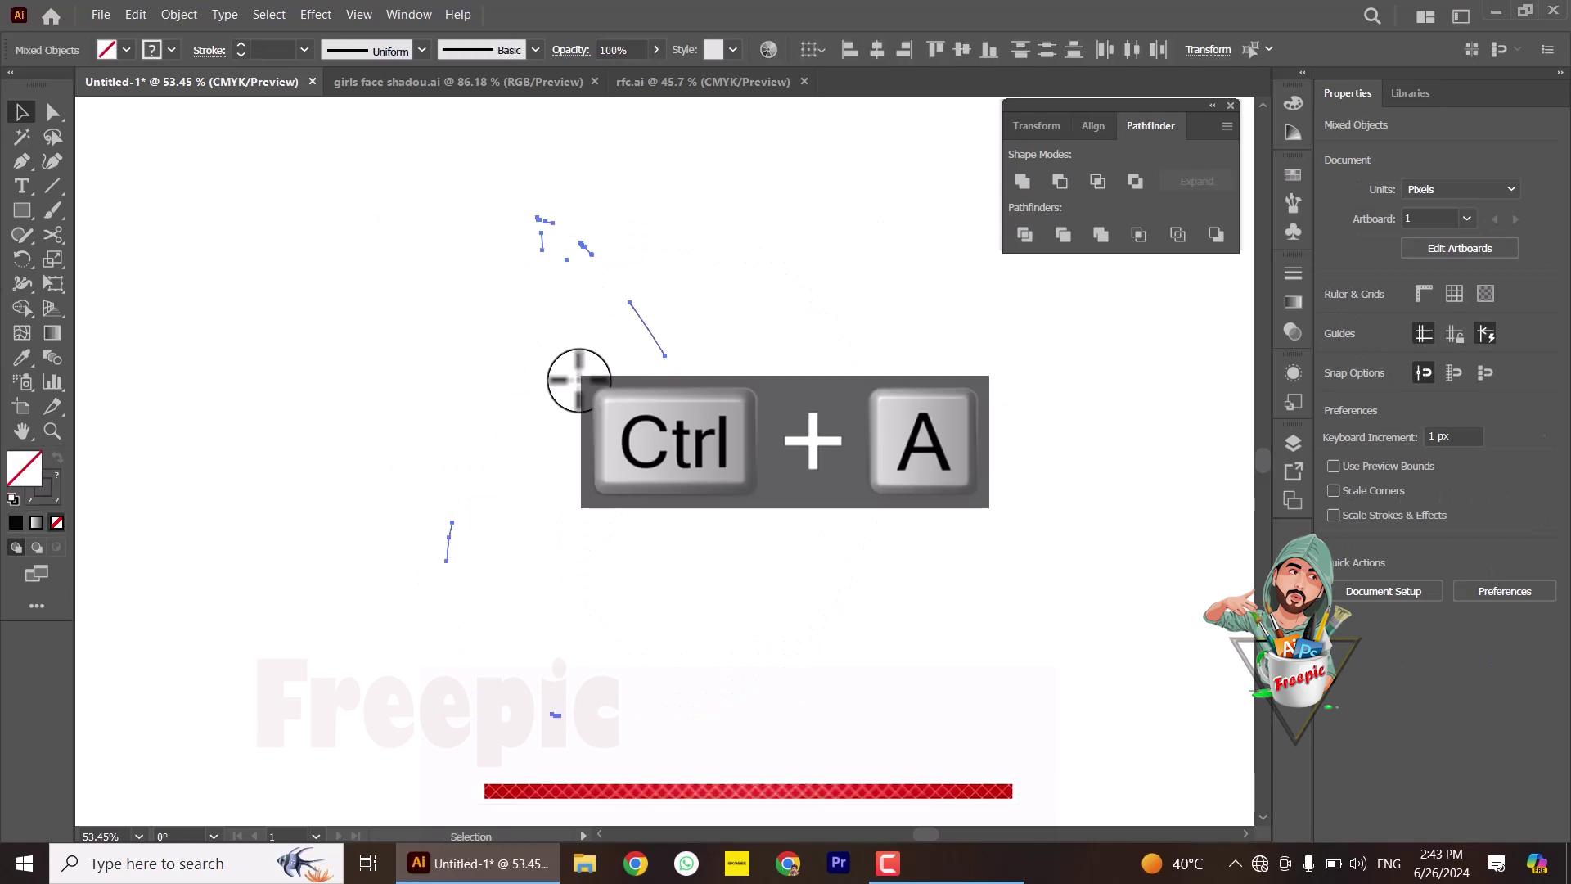
pyautogui.press('Delete')
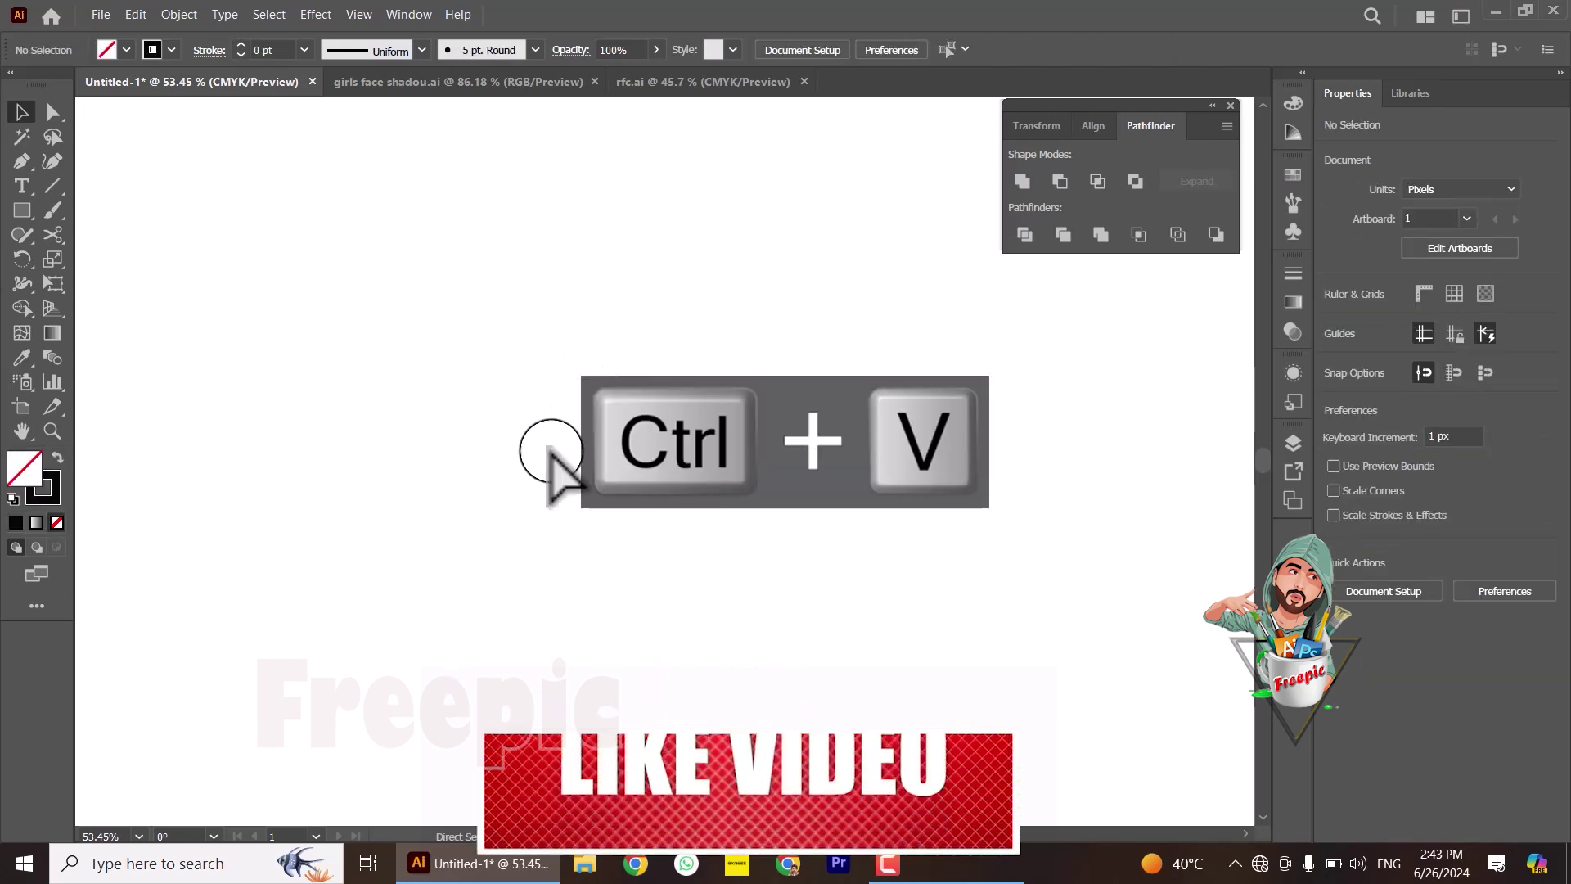
pyautogui.hotkey('ctrl', 'v')
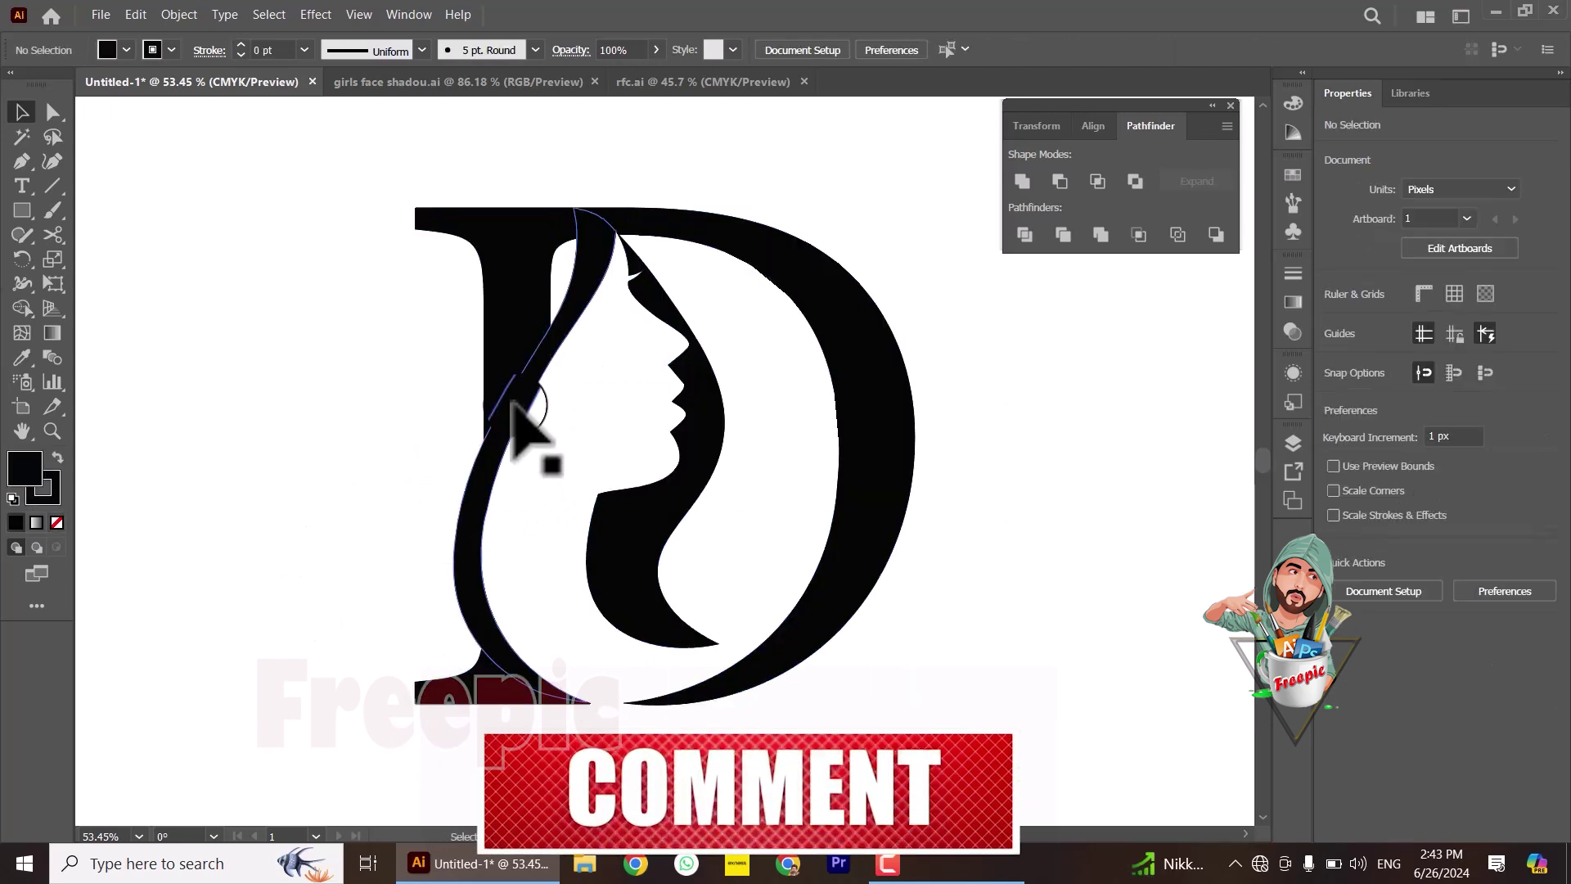
# Step: Apply Object > Path > Offset Path to the D's curved left strip
pyautogui.click(518, 409)
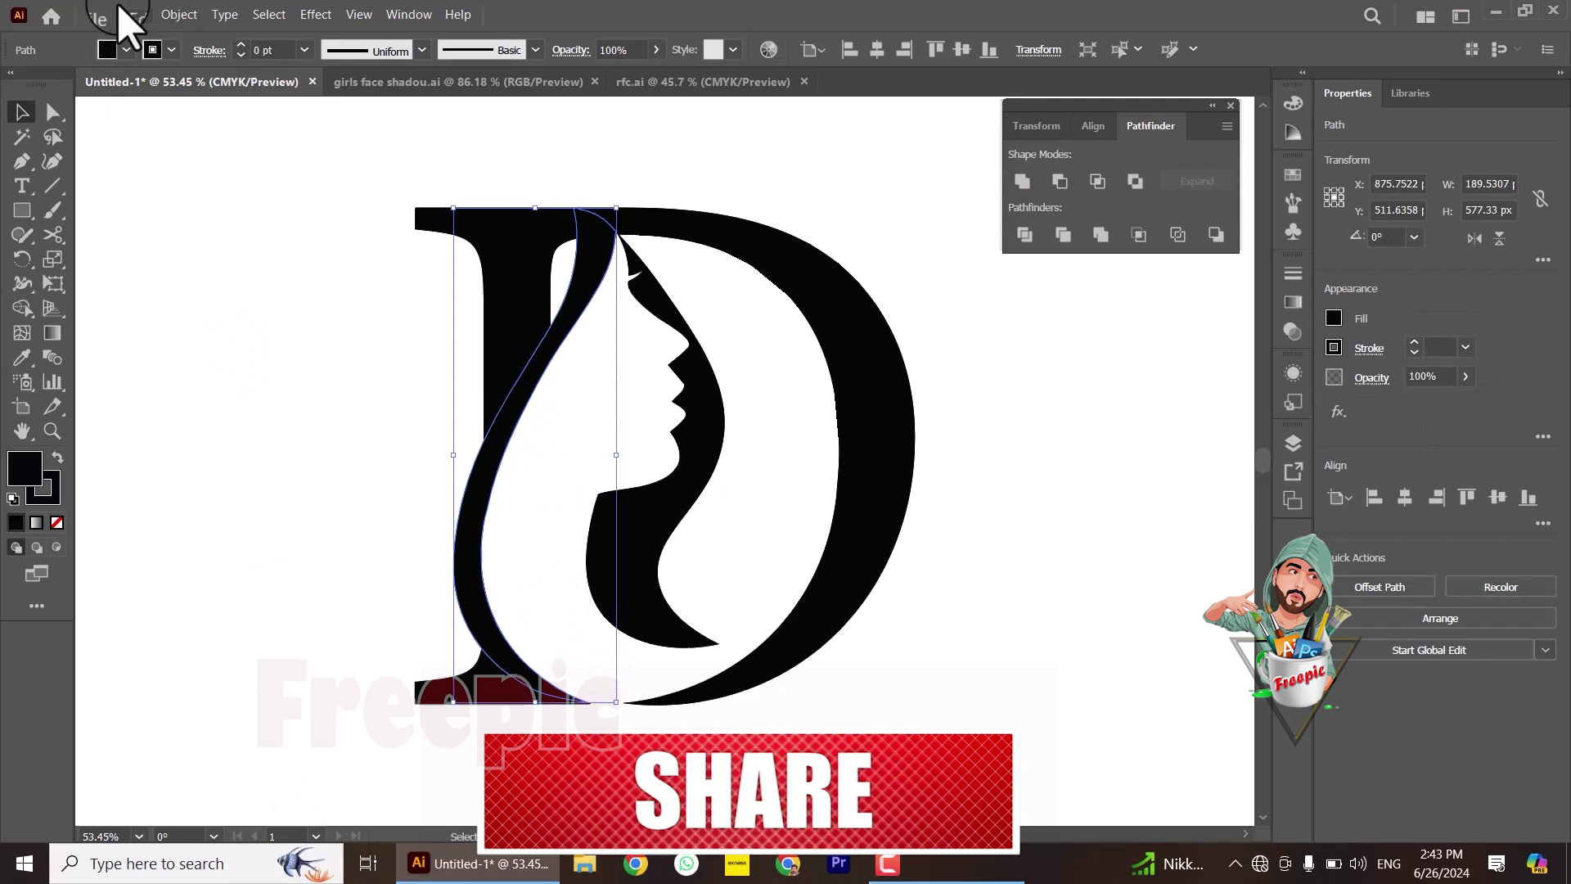
pyautogui.click(178, 14)
pyautogui.click(468, 524)
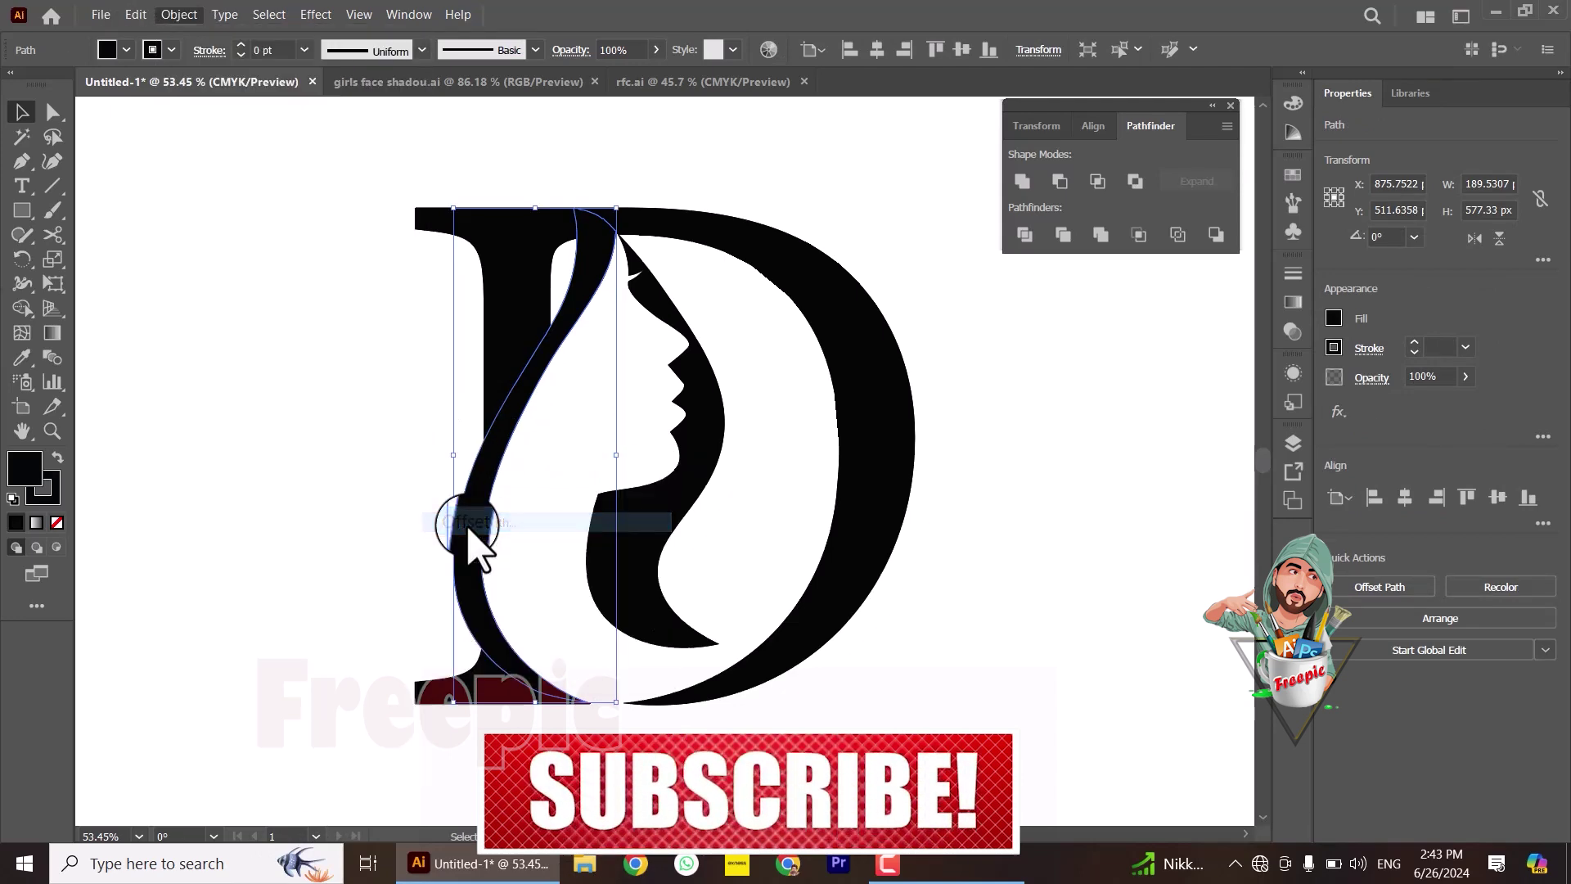
pyautogui.click(769, 490)
# Step: Select the whole D and ungroup its pieces
pyautogui.hotkey('ctrl', 'a')
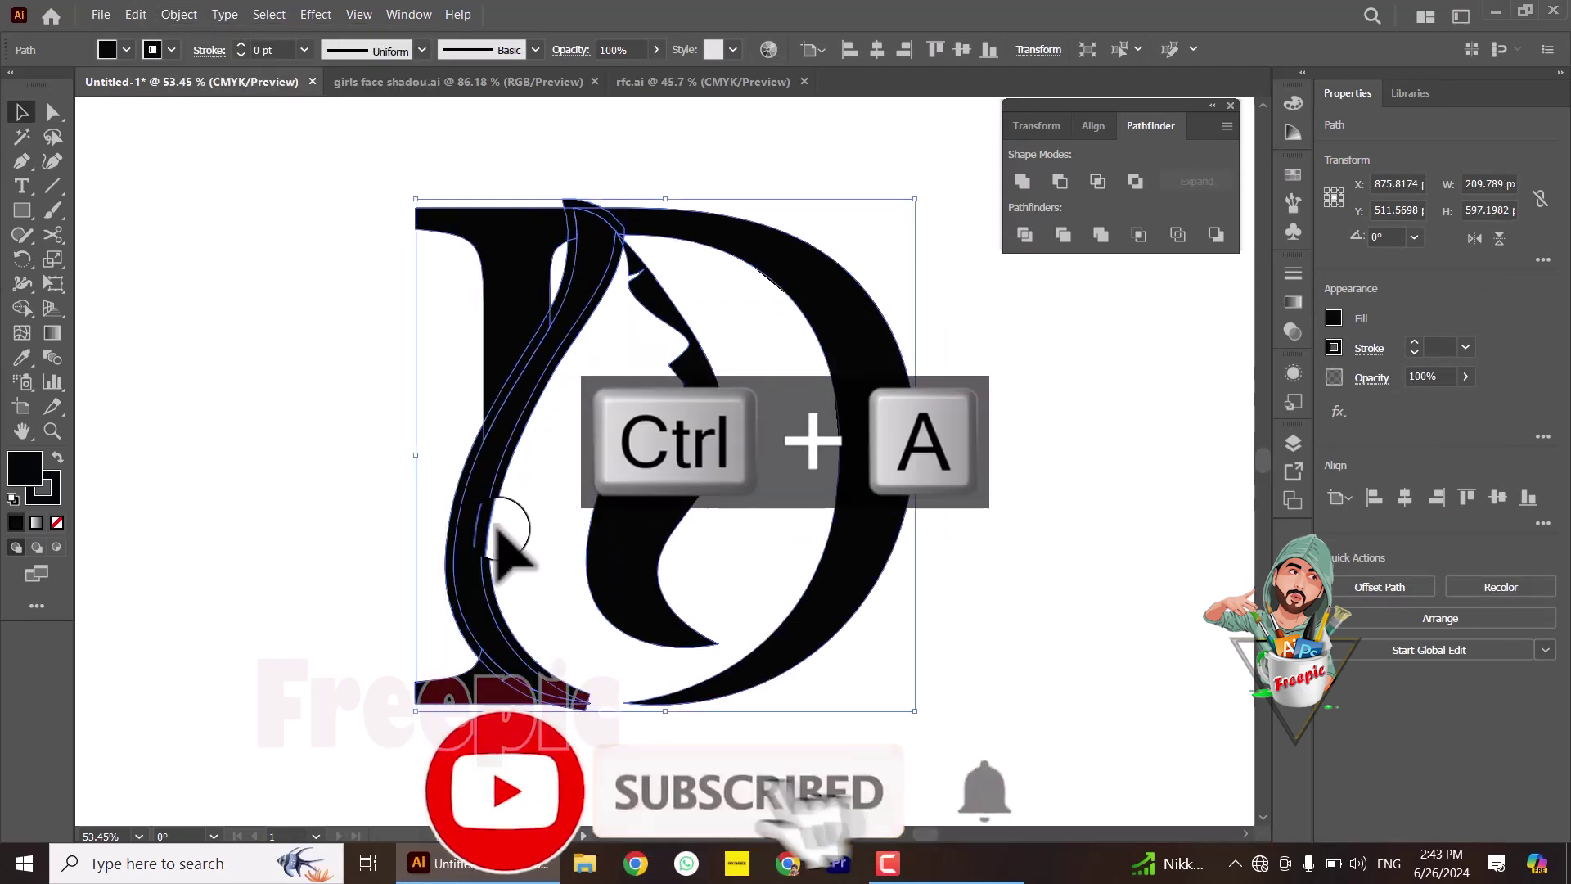
pyautogui.rightClick(561, 384)
pyautogui.click(278, 679)
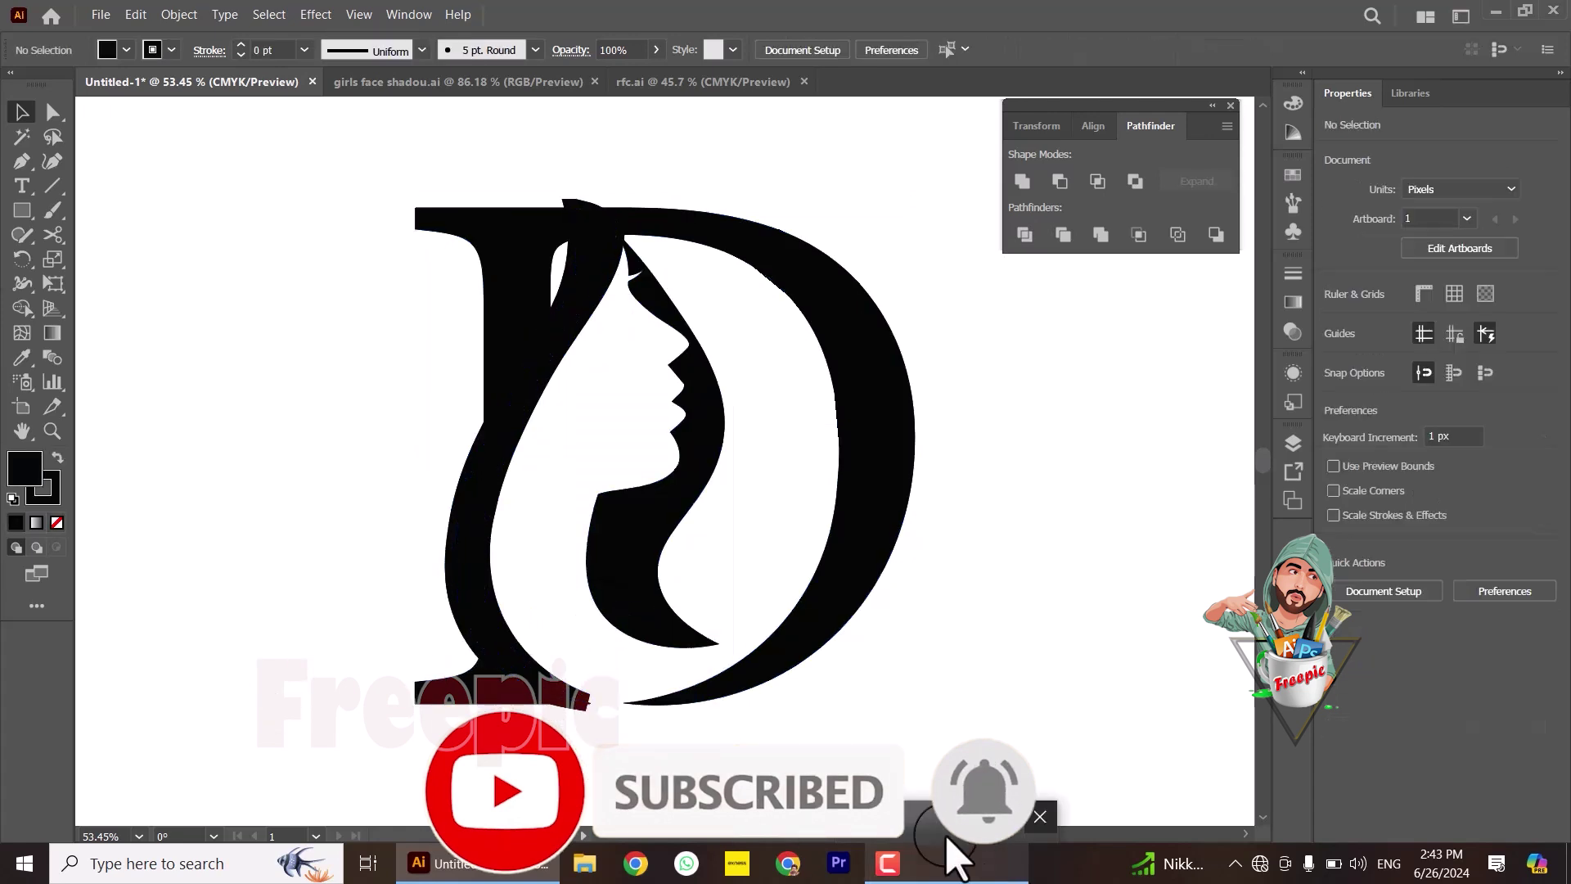
pyautogui.moveTo(309, 158); pyautogui.dragTo(929, 771)
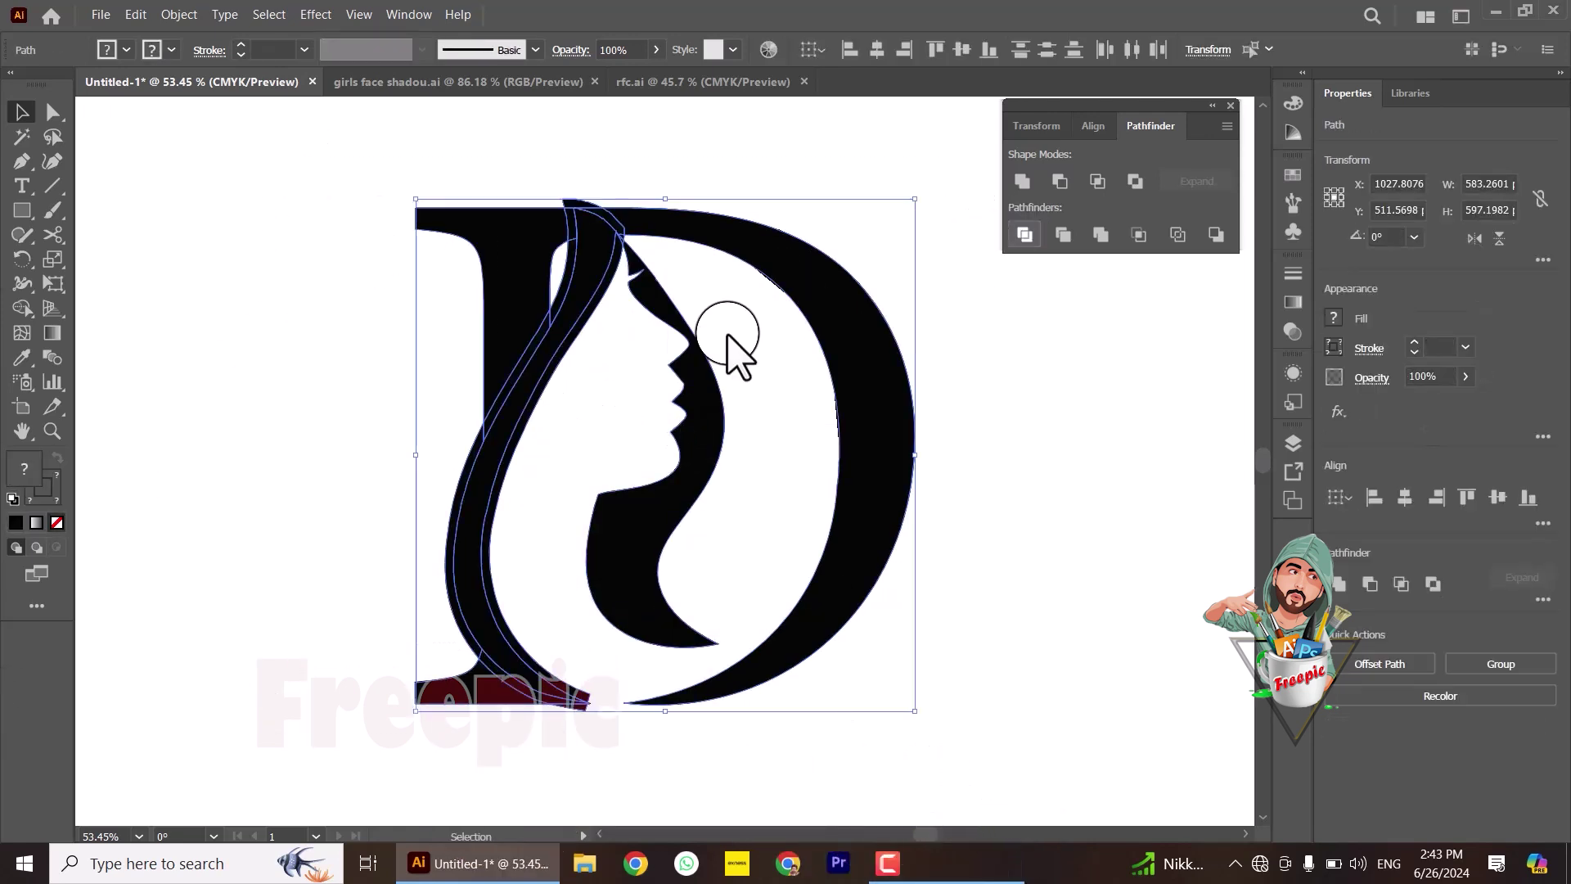
pyautogui.rightClick(531, 401)
pyautogui.click(580, 628)
# Step: Try moving the small white top piece and hair strip, undoing the strip edits
pyautogui.click(1168, 736)
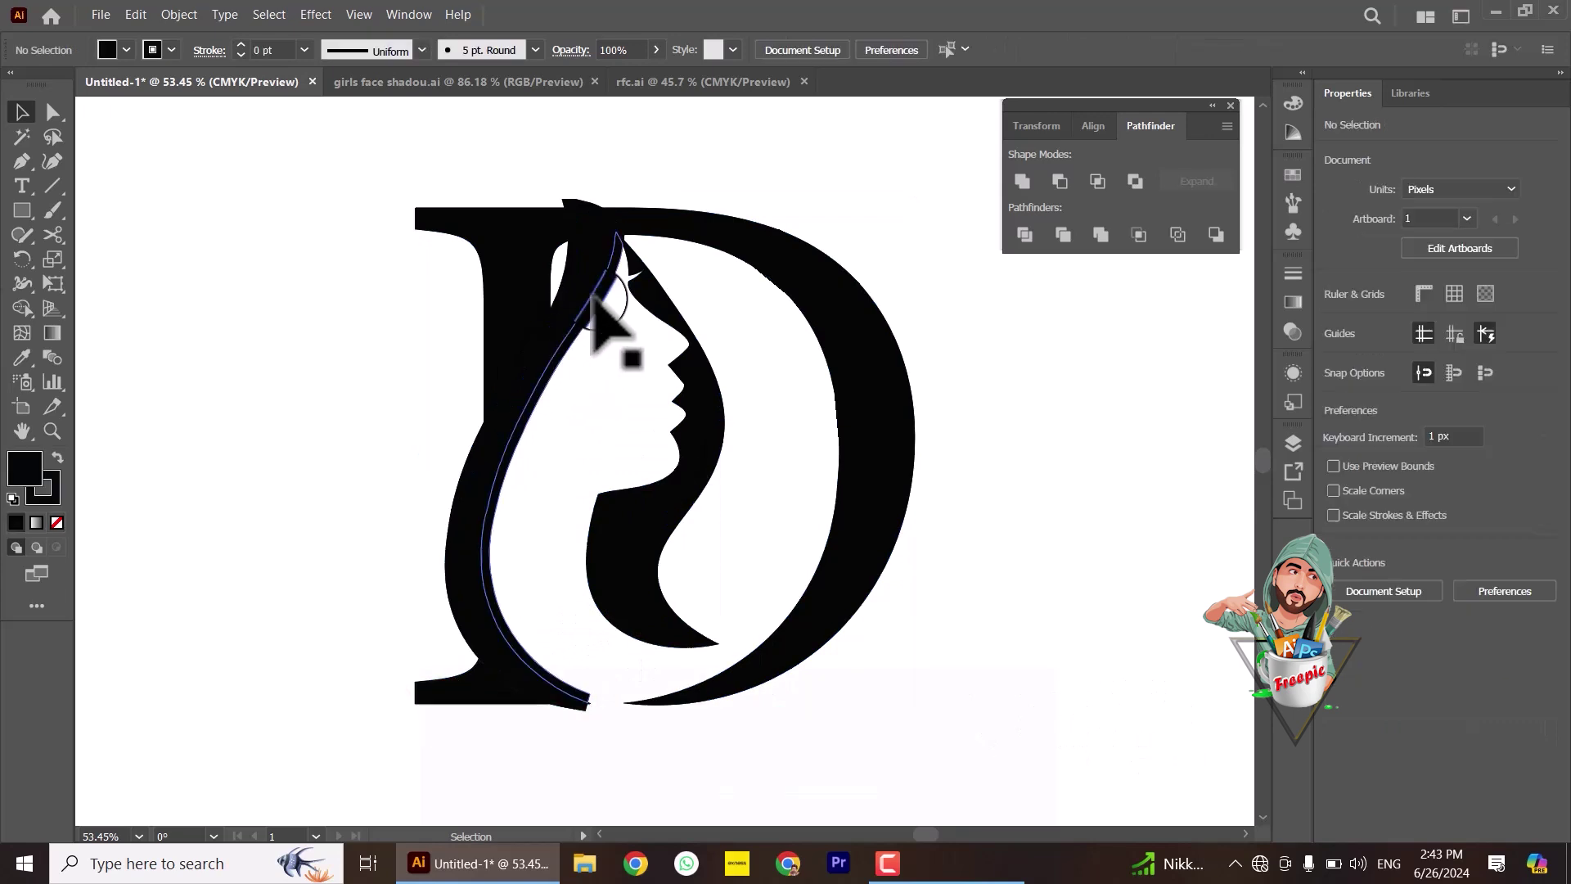
pyautogui.click(599, 303)
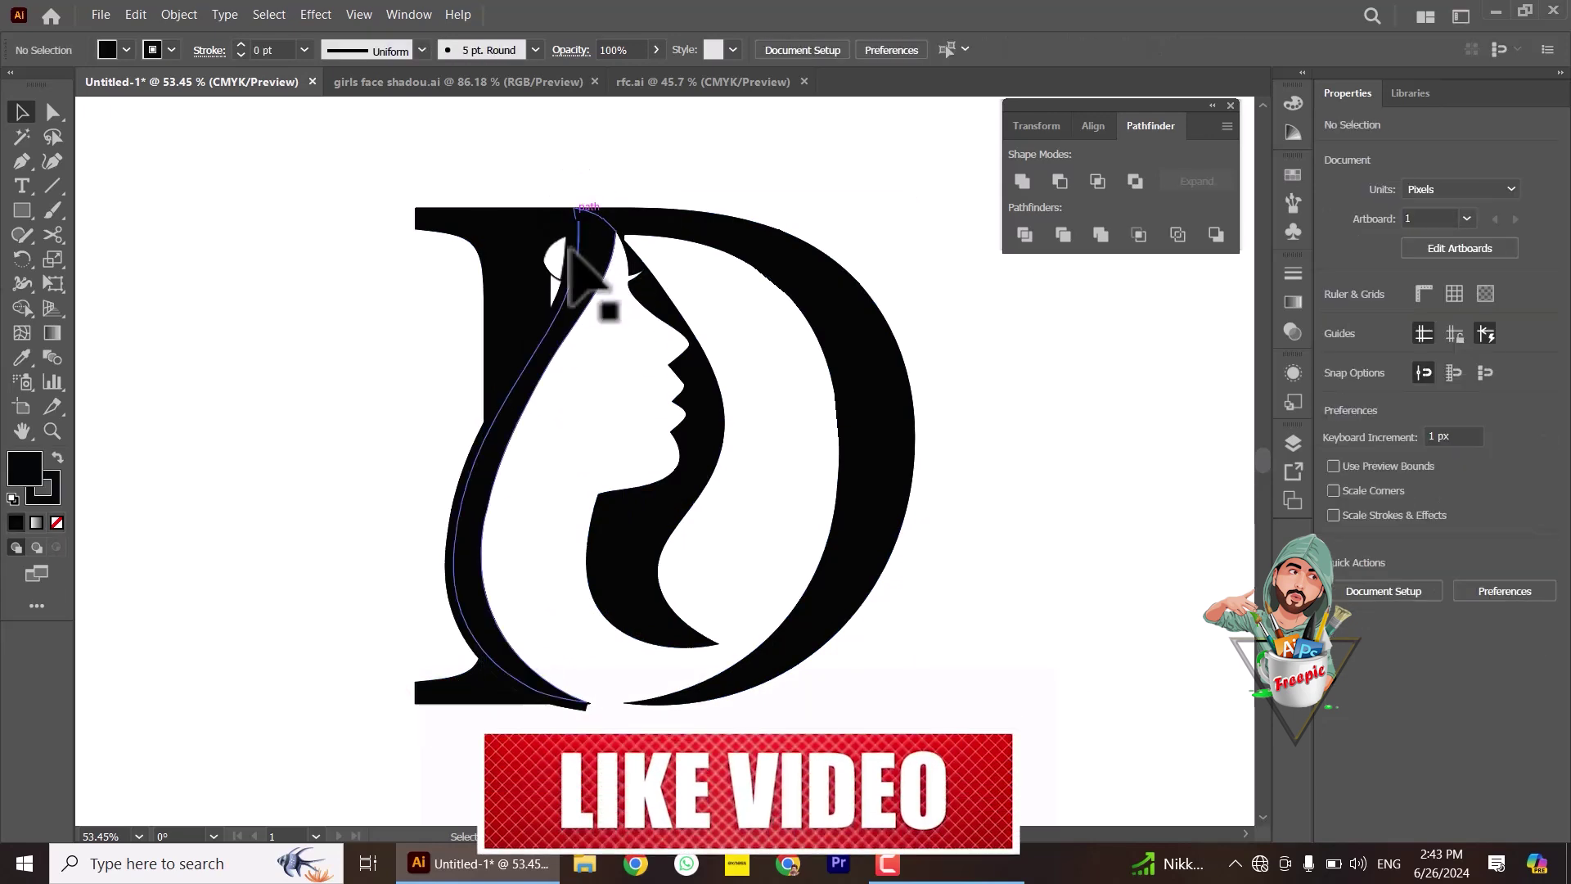
pyautogui.moveTo(570, 256); pyautogui.dragTo(569, 222)
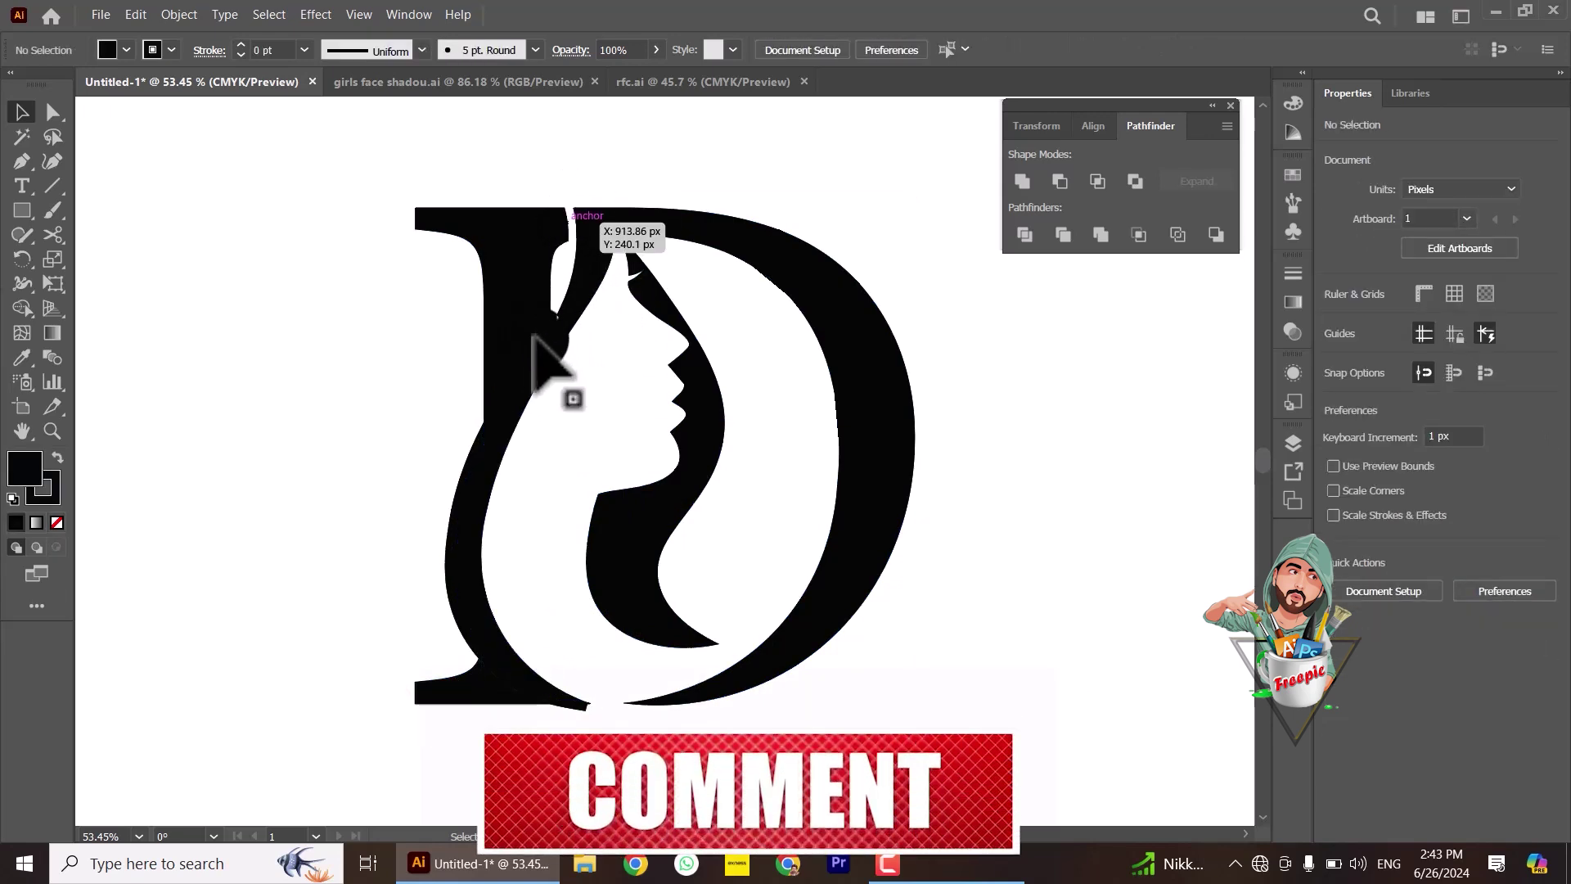
pyautogui.moveTo(540, 352); pyautogui.dragTo(462, 573)
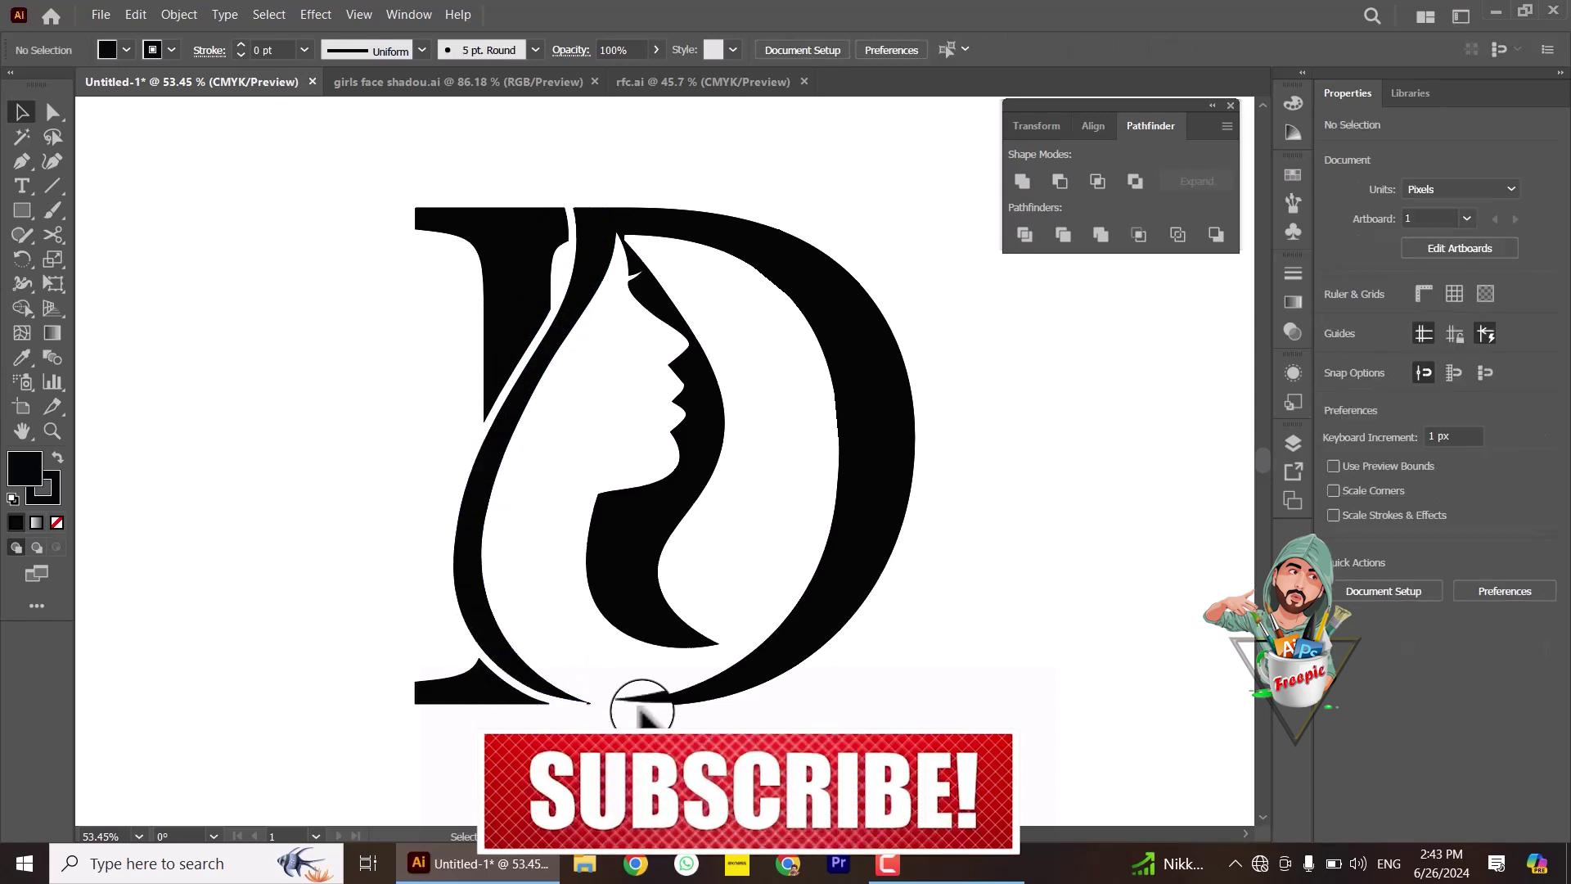
pyautogui.moveTo(582, 705); pyautogui.dragTo(603, 699)
pyautogui.hotkey('ctrl', 'z')
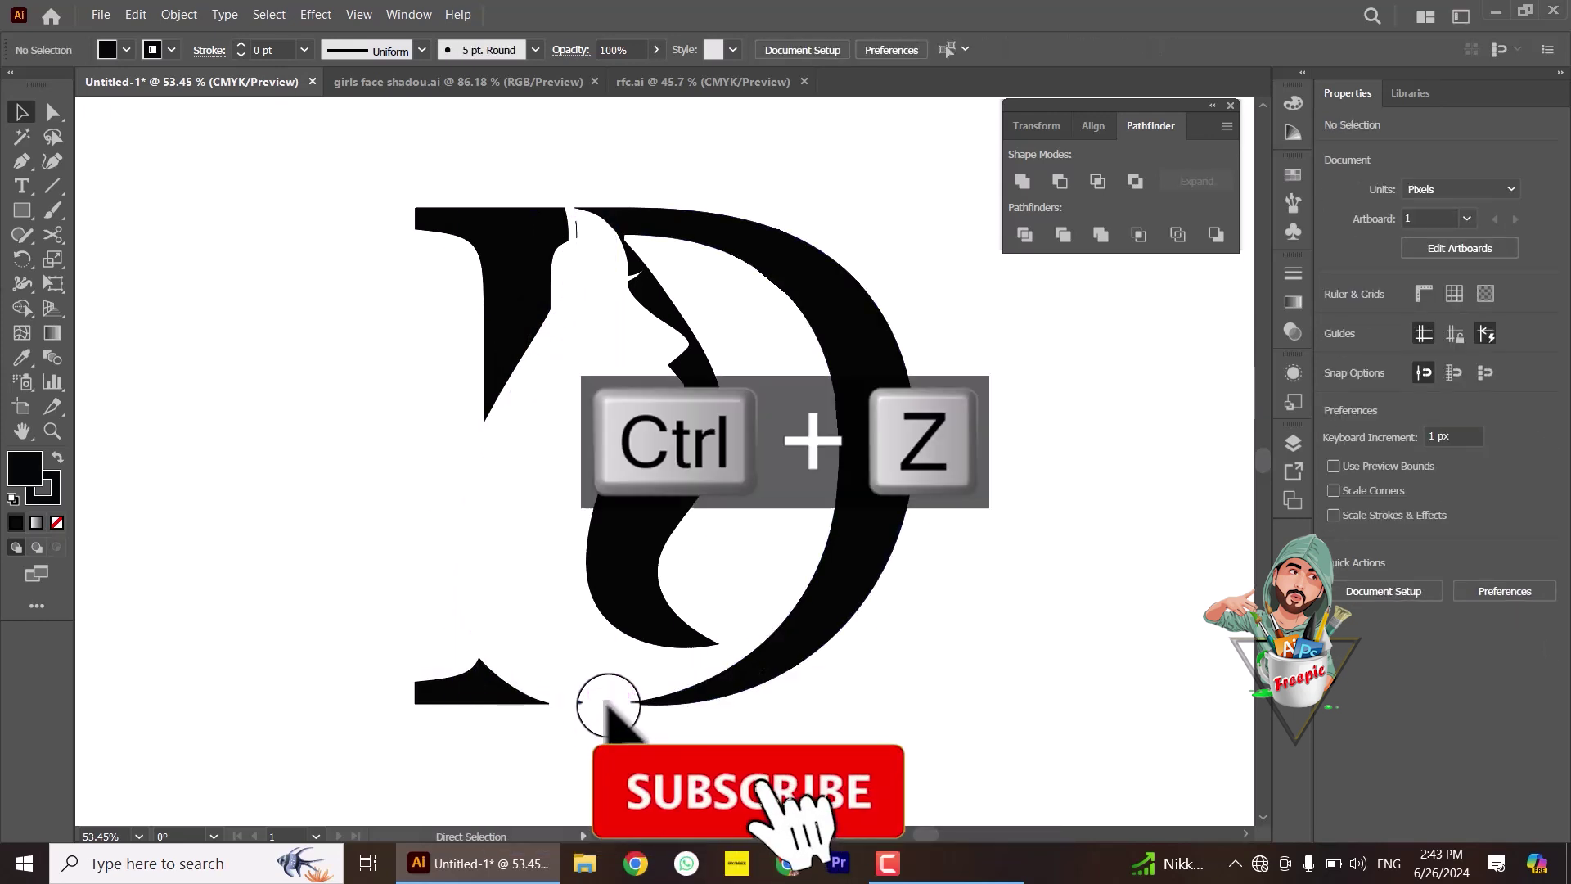
pyautogui.click(609, 724)
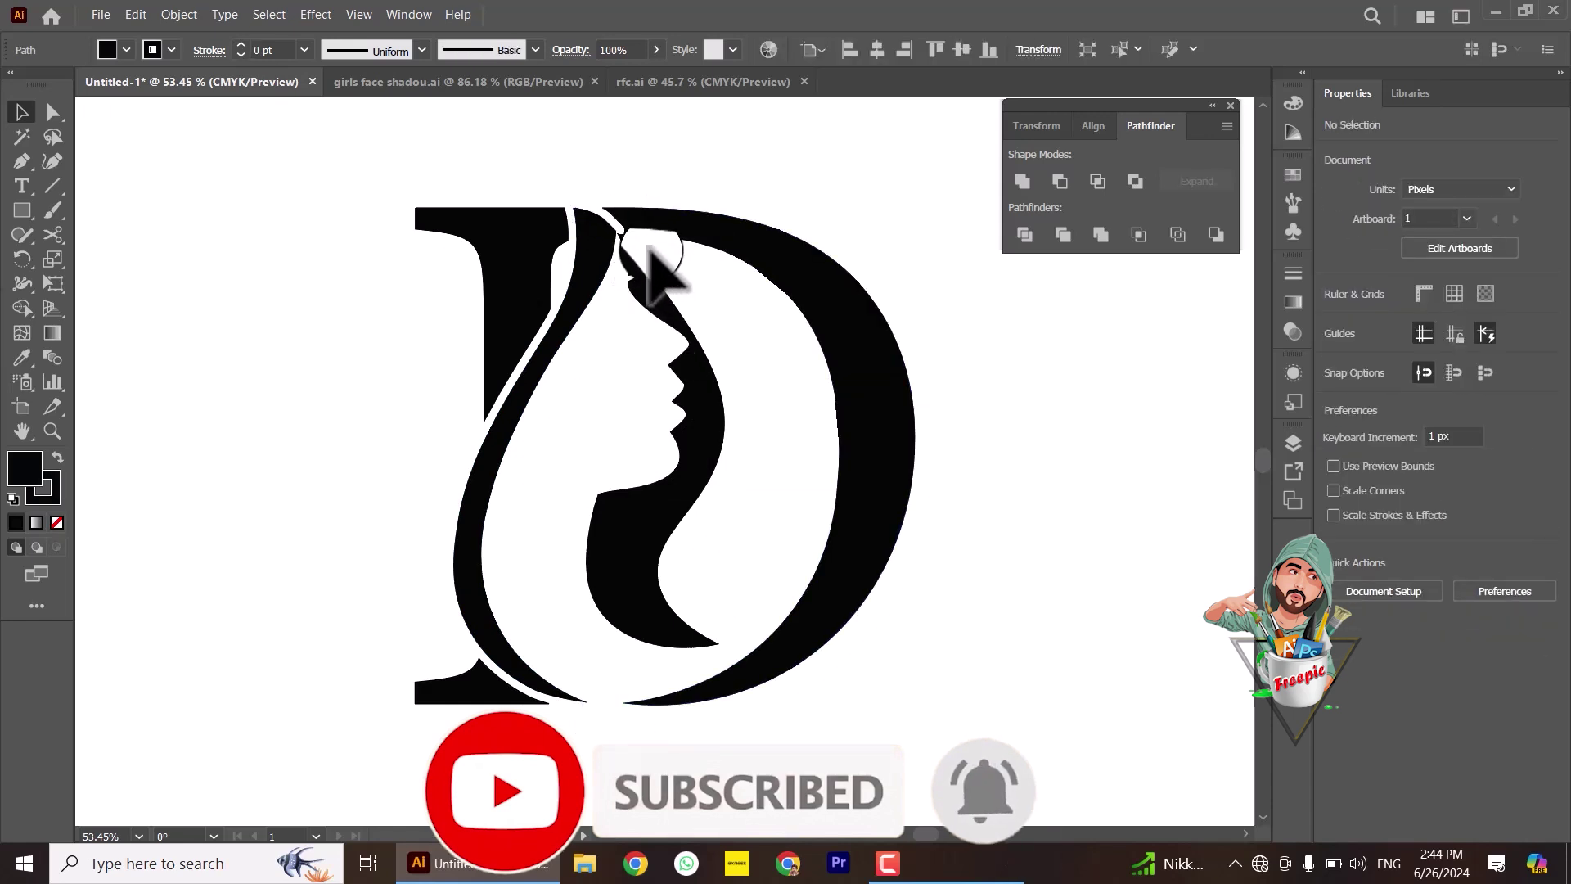
pyautogui.hotkey('ctrl', 'z')
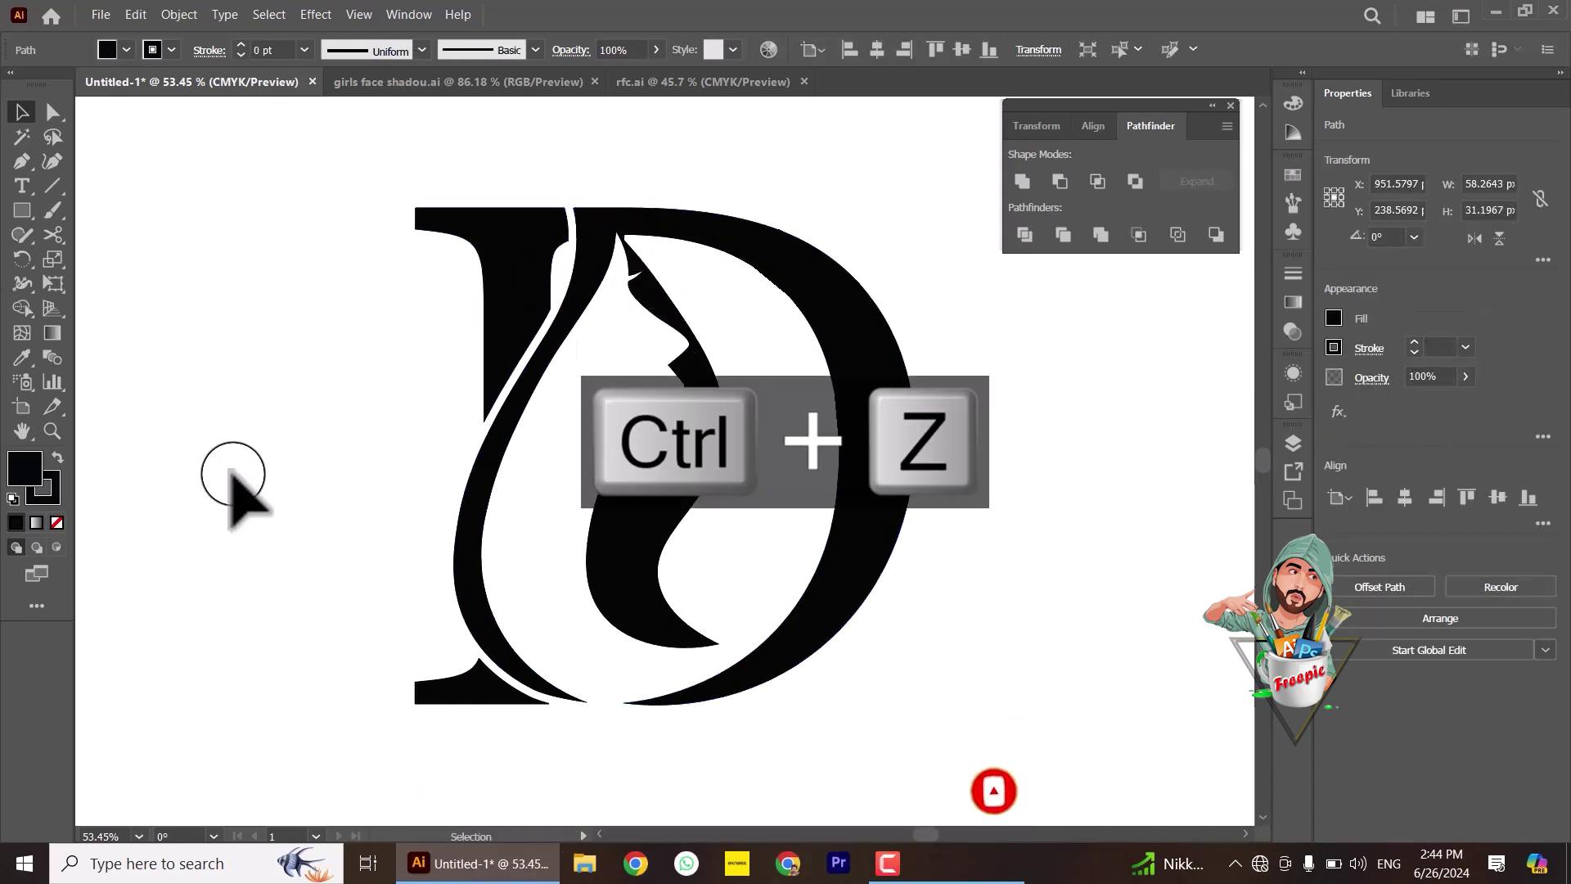
# Step: Marquee-select all the D shapes with the Selection tool
pyautogui.click(372, 225)
pyautogui.moveTo(932, 640); pyautogui.dragTo(936, 646)
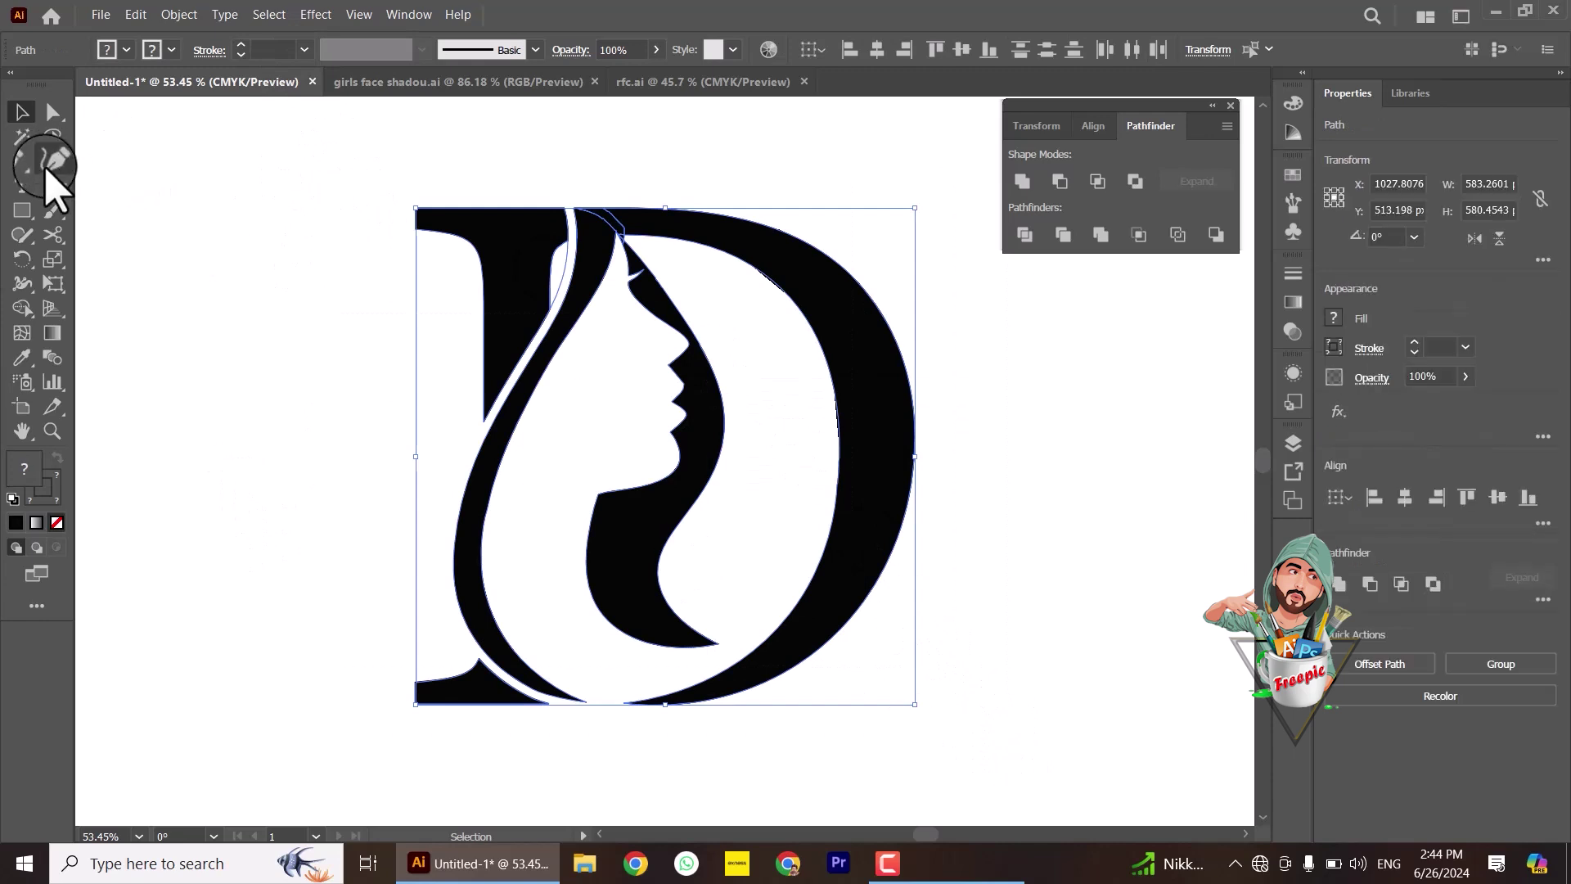
pyautogui.click(561, 279)
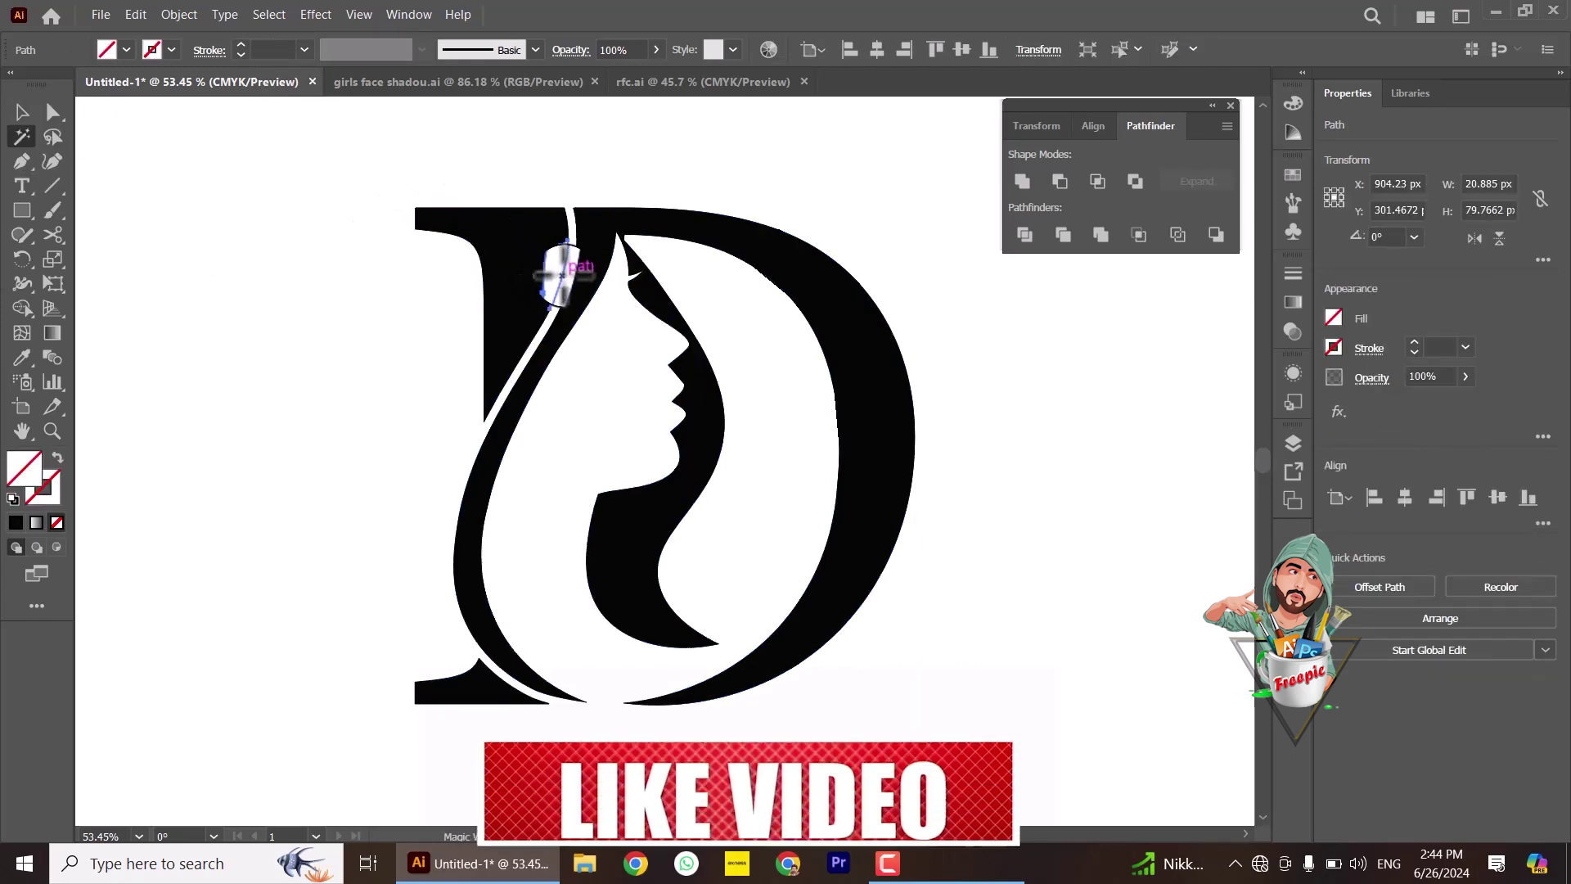
pyautogui.click(22, 112)
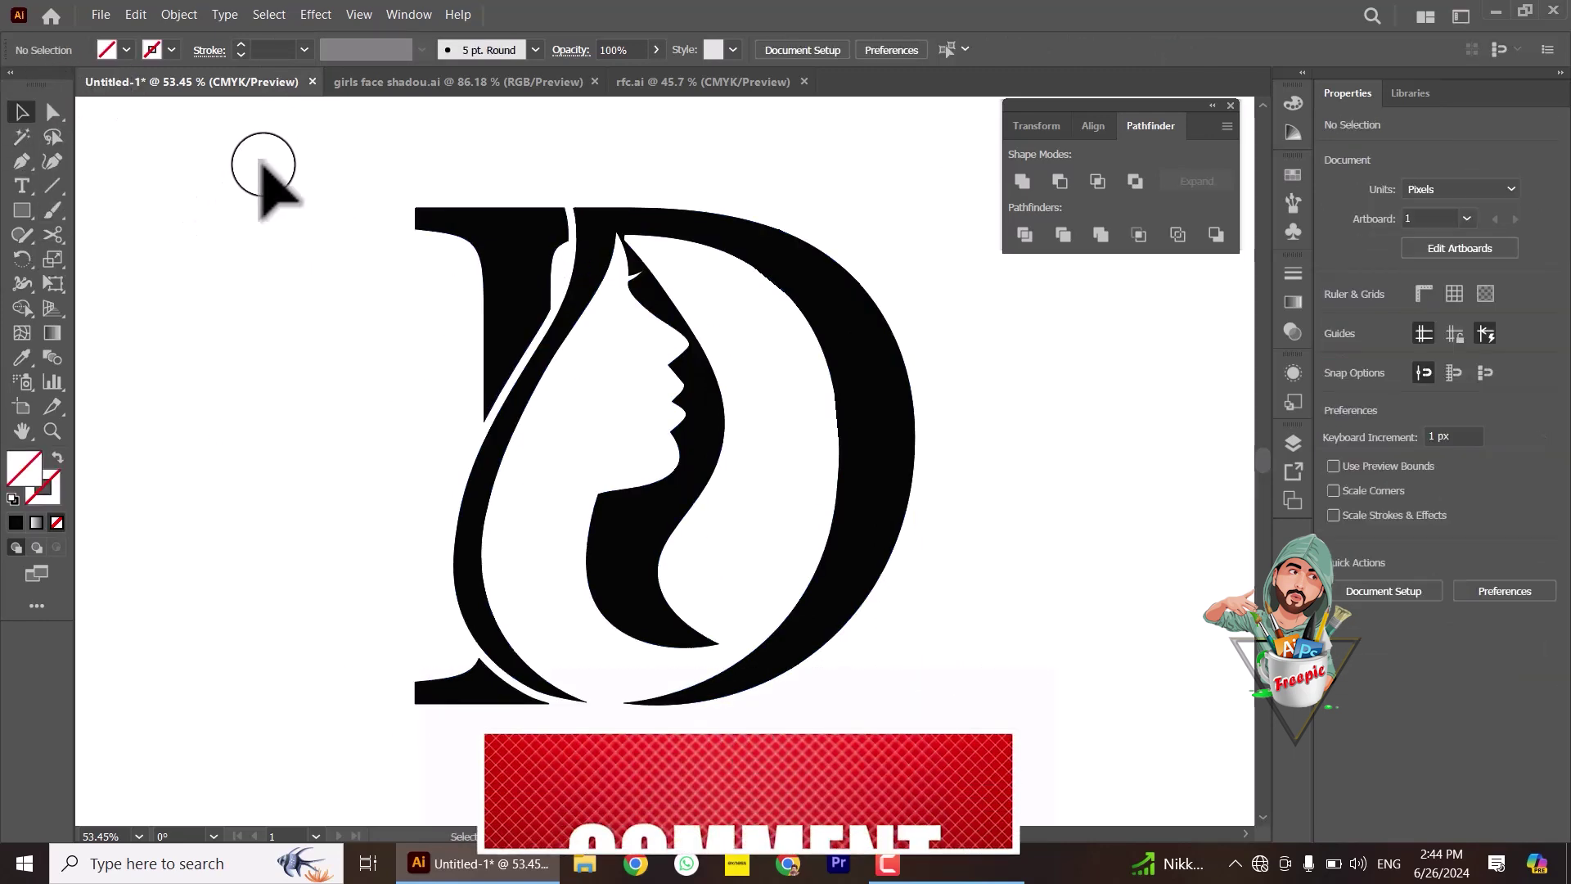
pyautogui.moveTo(262, 168); pyautogui.dragTo(911, 719)
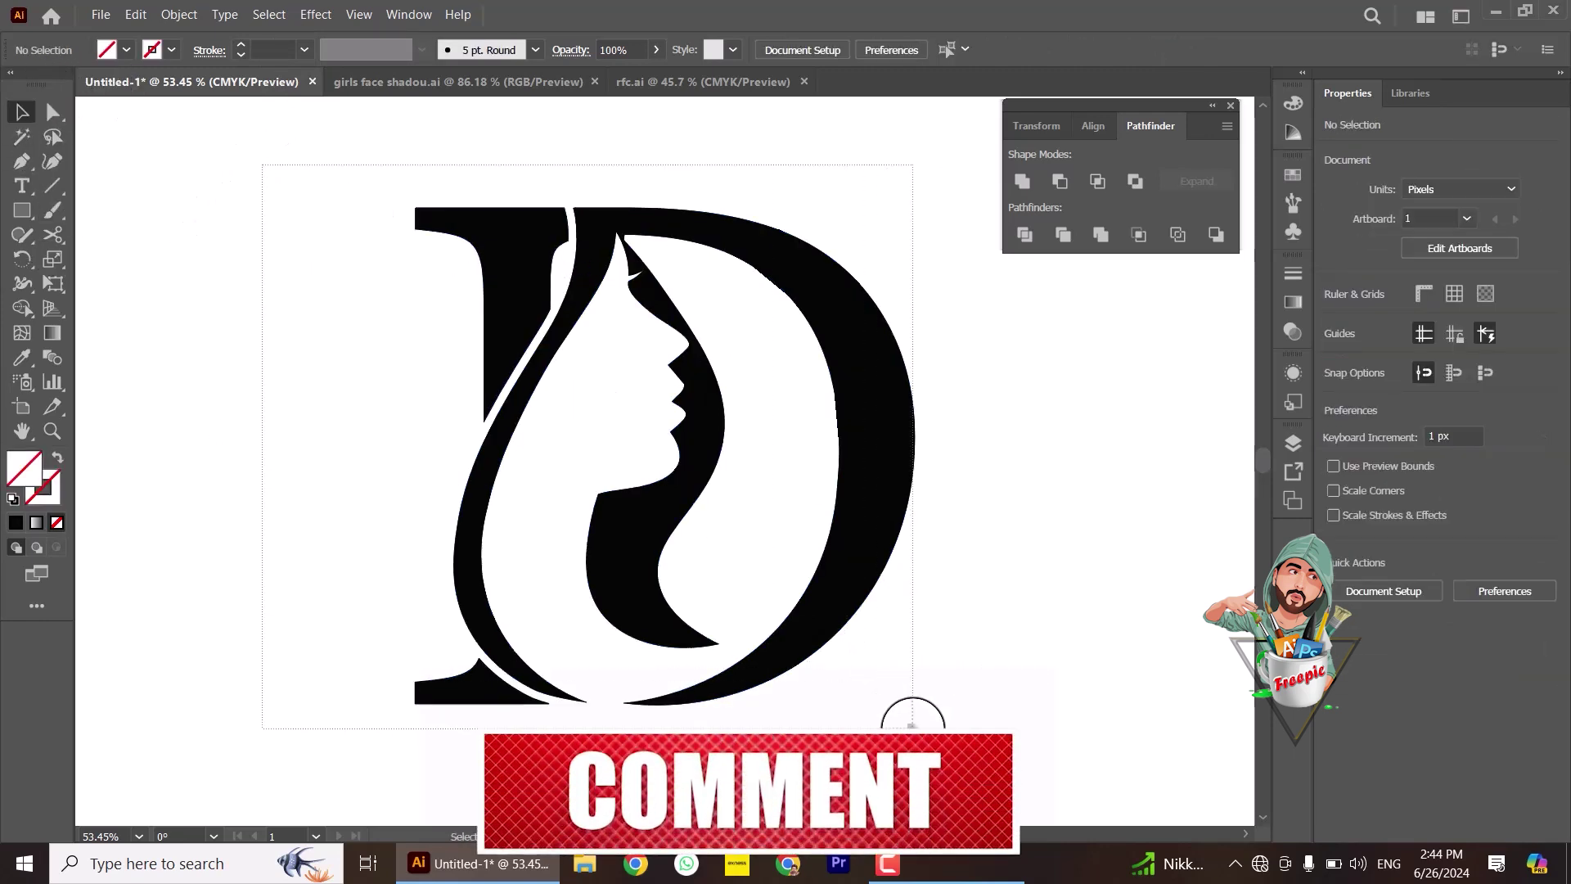
# Step: Merge all the selected D shapes into one
pyautogui.click(1022, 181)
pyautogui.click(744, 579)
pyautogui.scroll(-2, 427, 496)
# Step: Add 72 pt text 'Freepic Logo Design' over the placeholder below the D
pyautogui.click(22, 186)
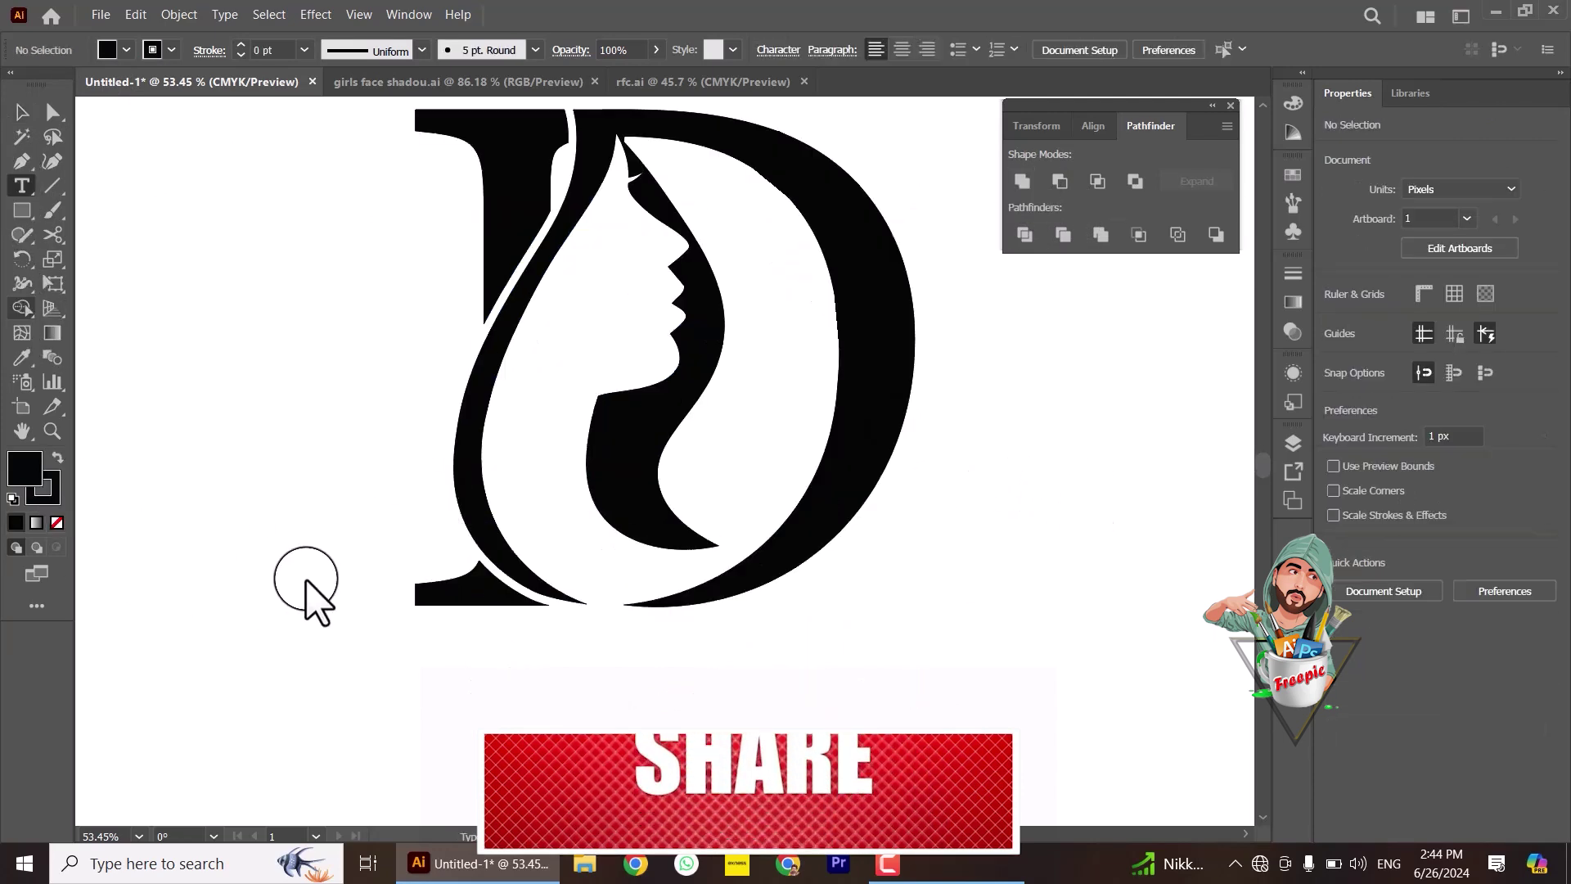
pyautogui.click(309, 707)
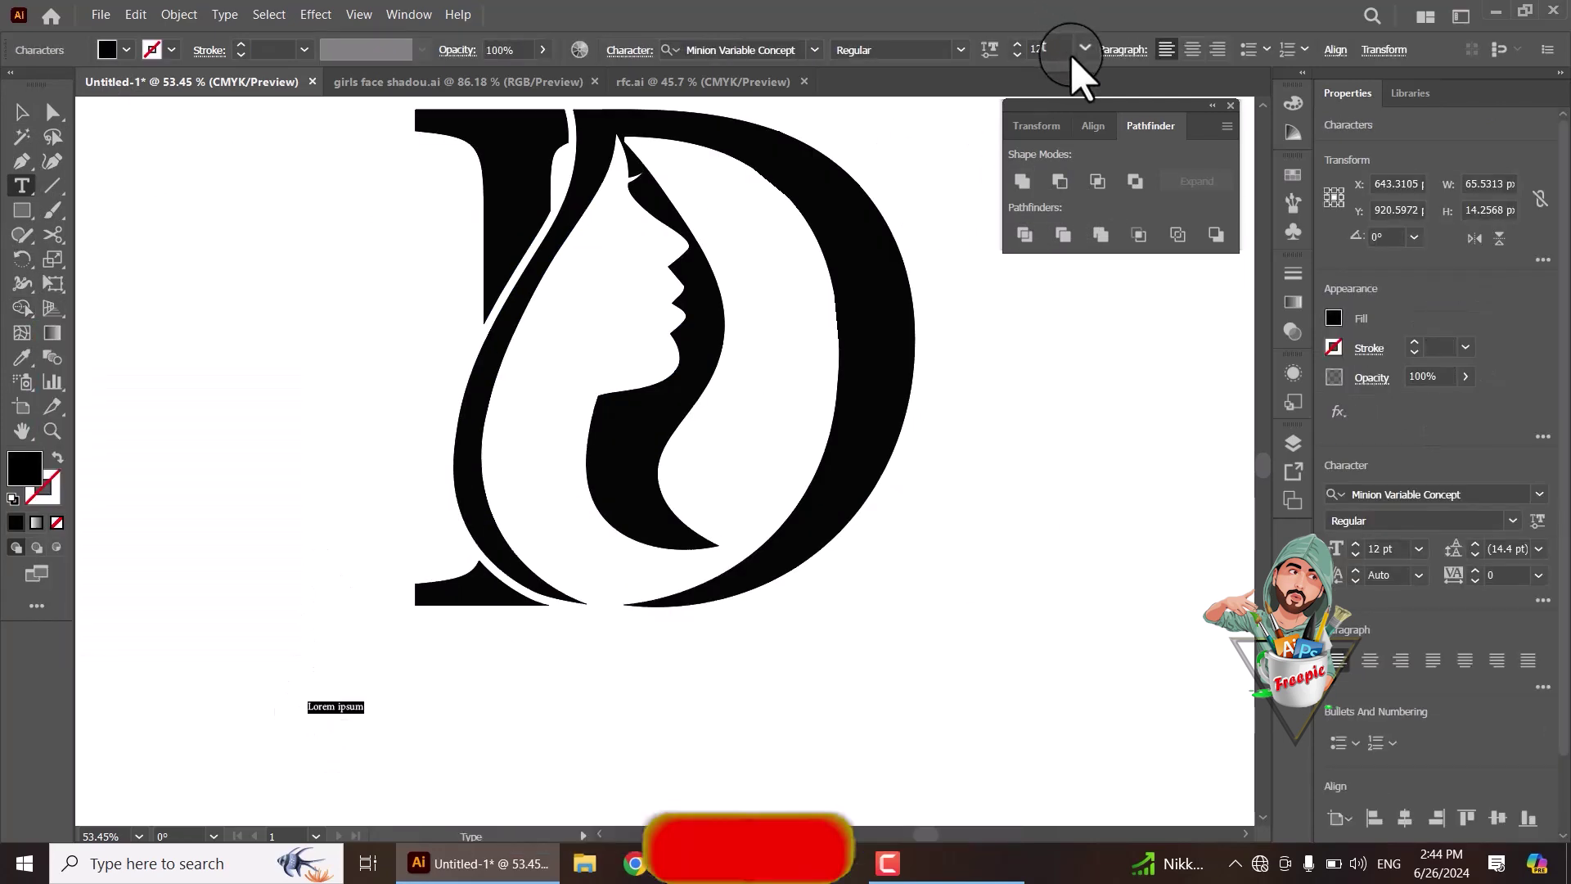
pyautogui.click(1080, 49)
pyautogui.click(1096, 399)
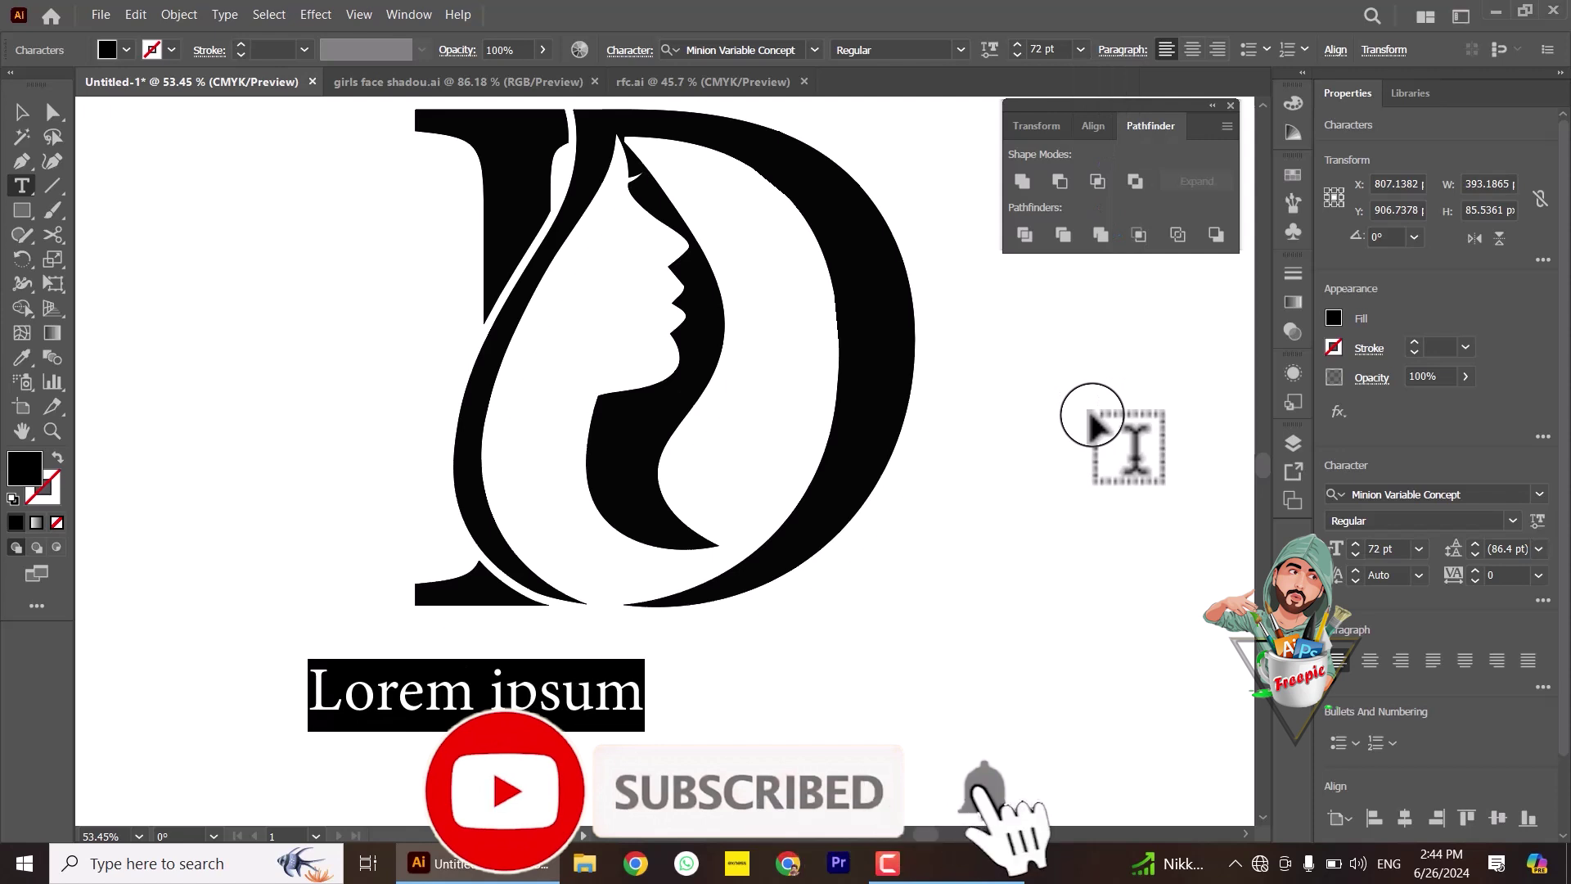
pyautogui.write('Freepi')
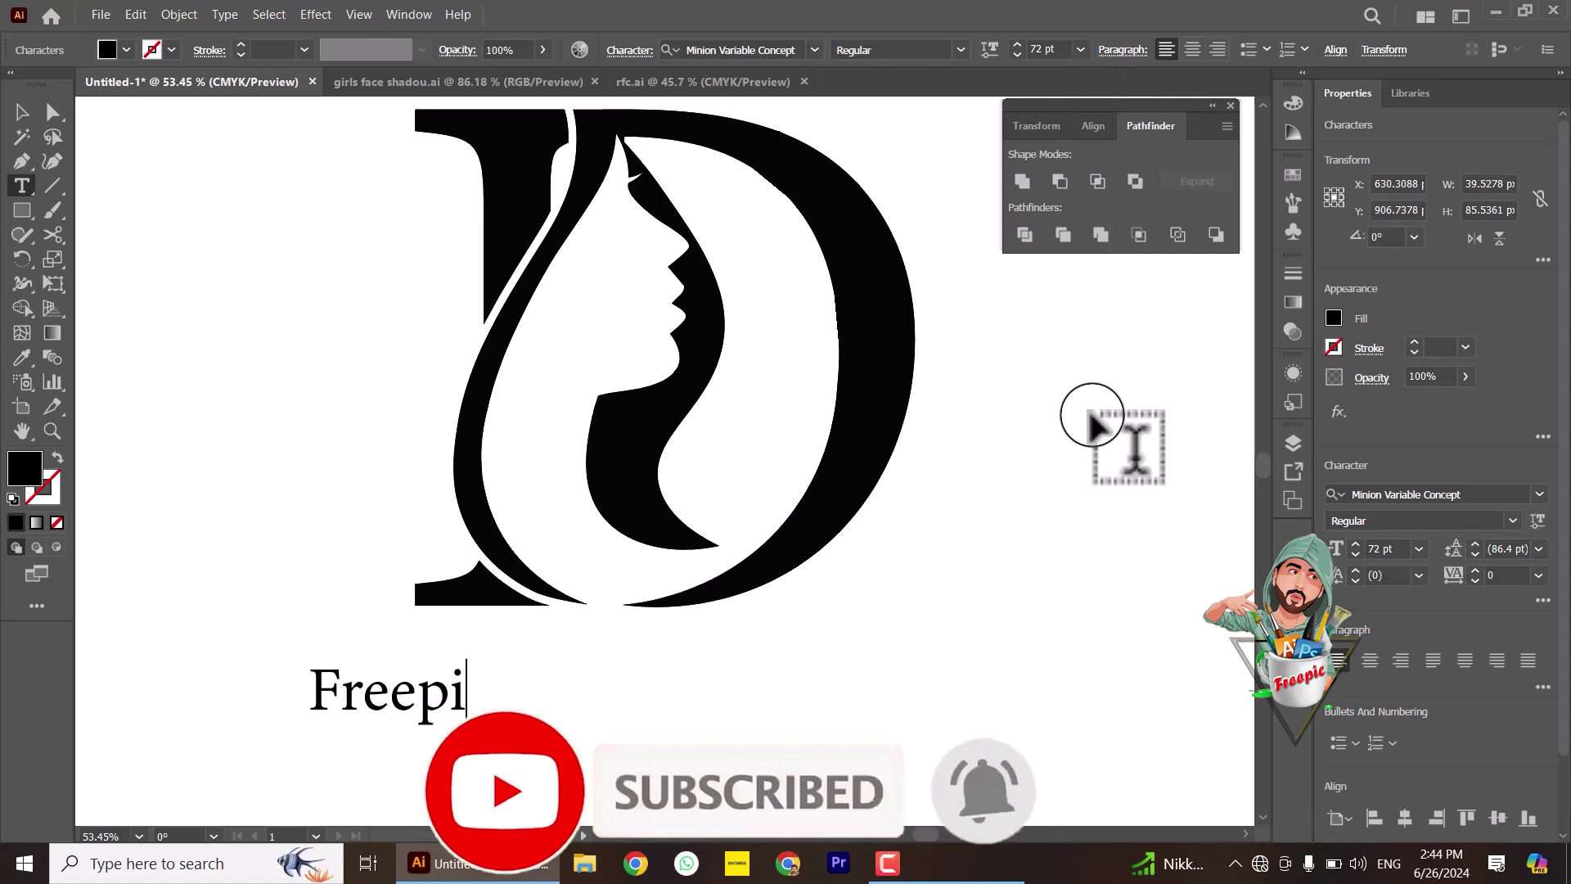
pyautogui.write('c Log')
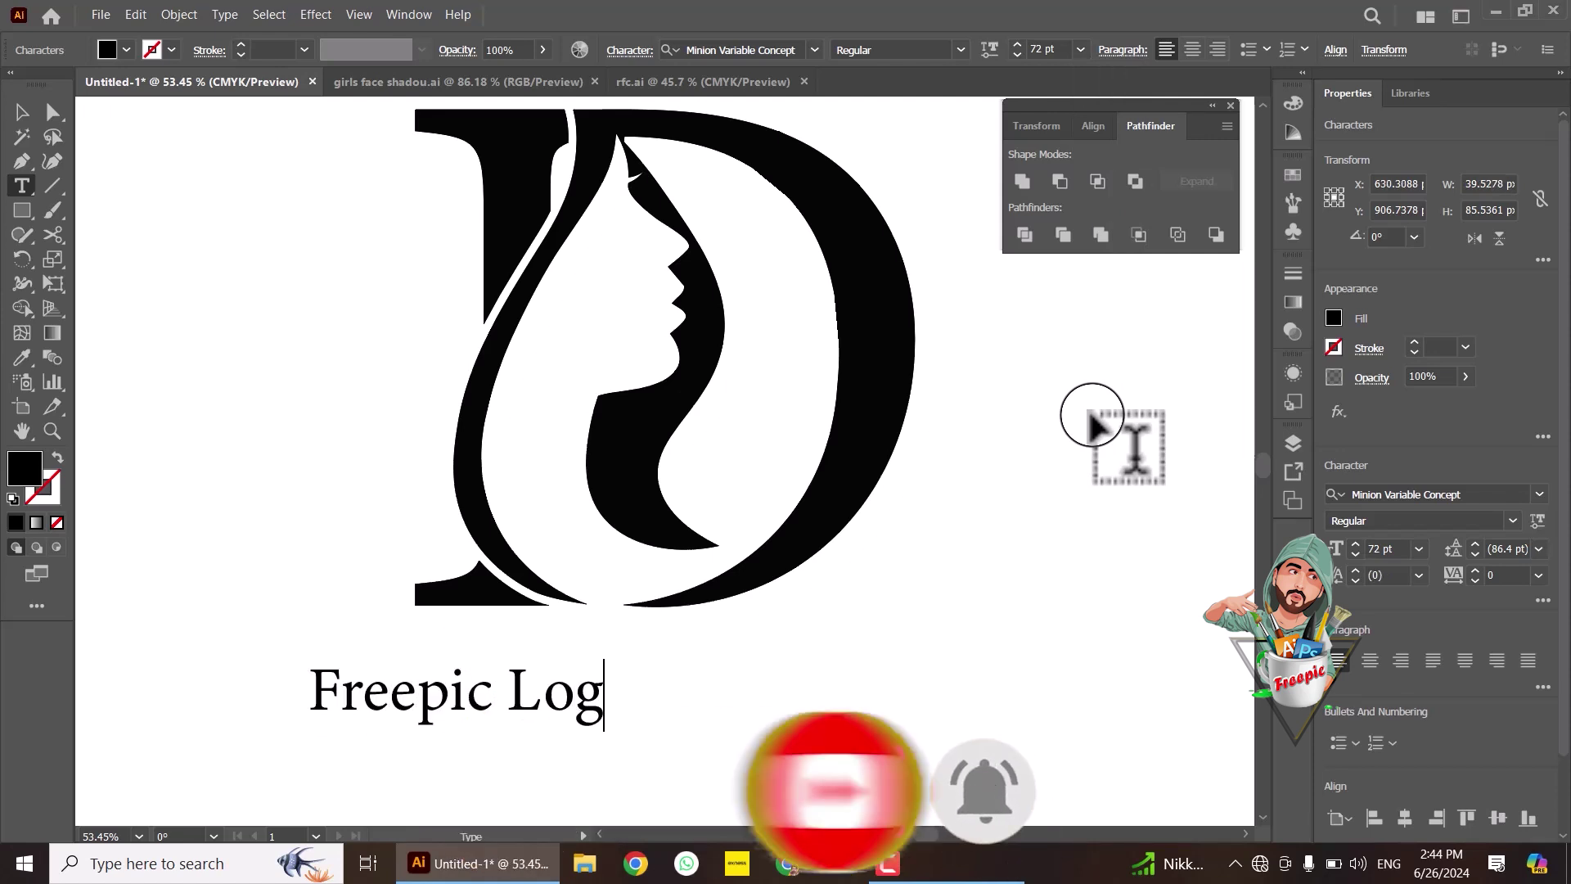
pyautogui.write('on')
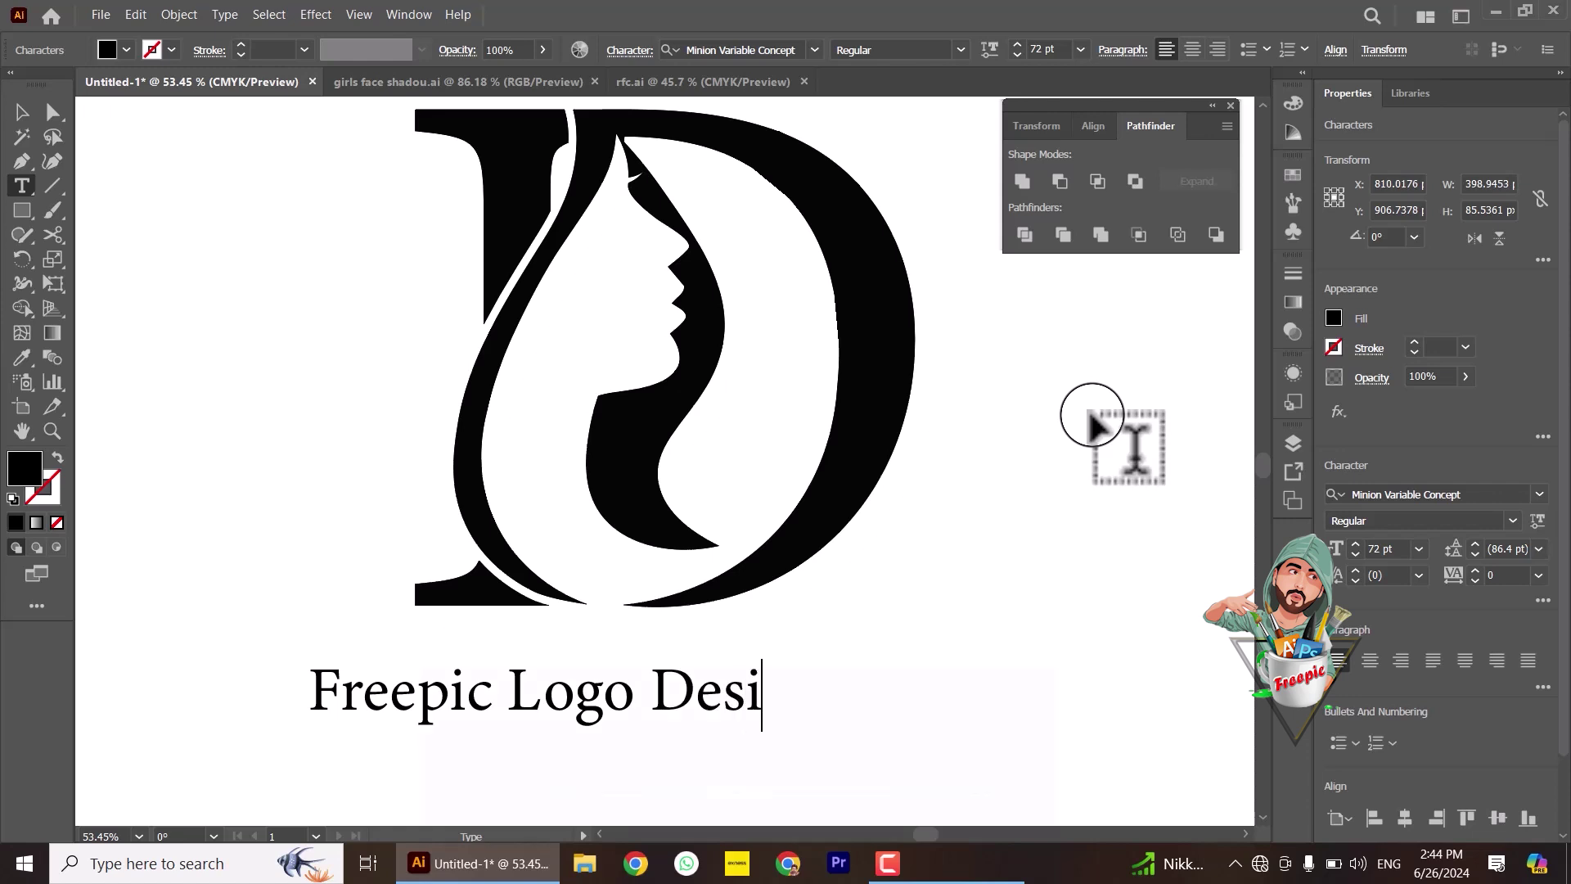
pyautogui.write('gn')
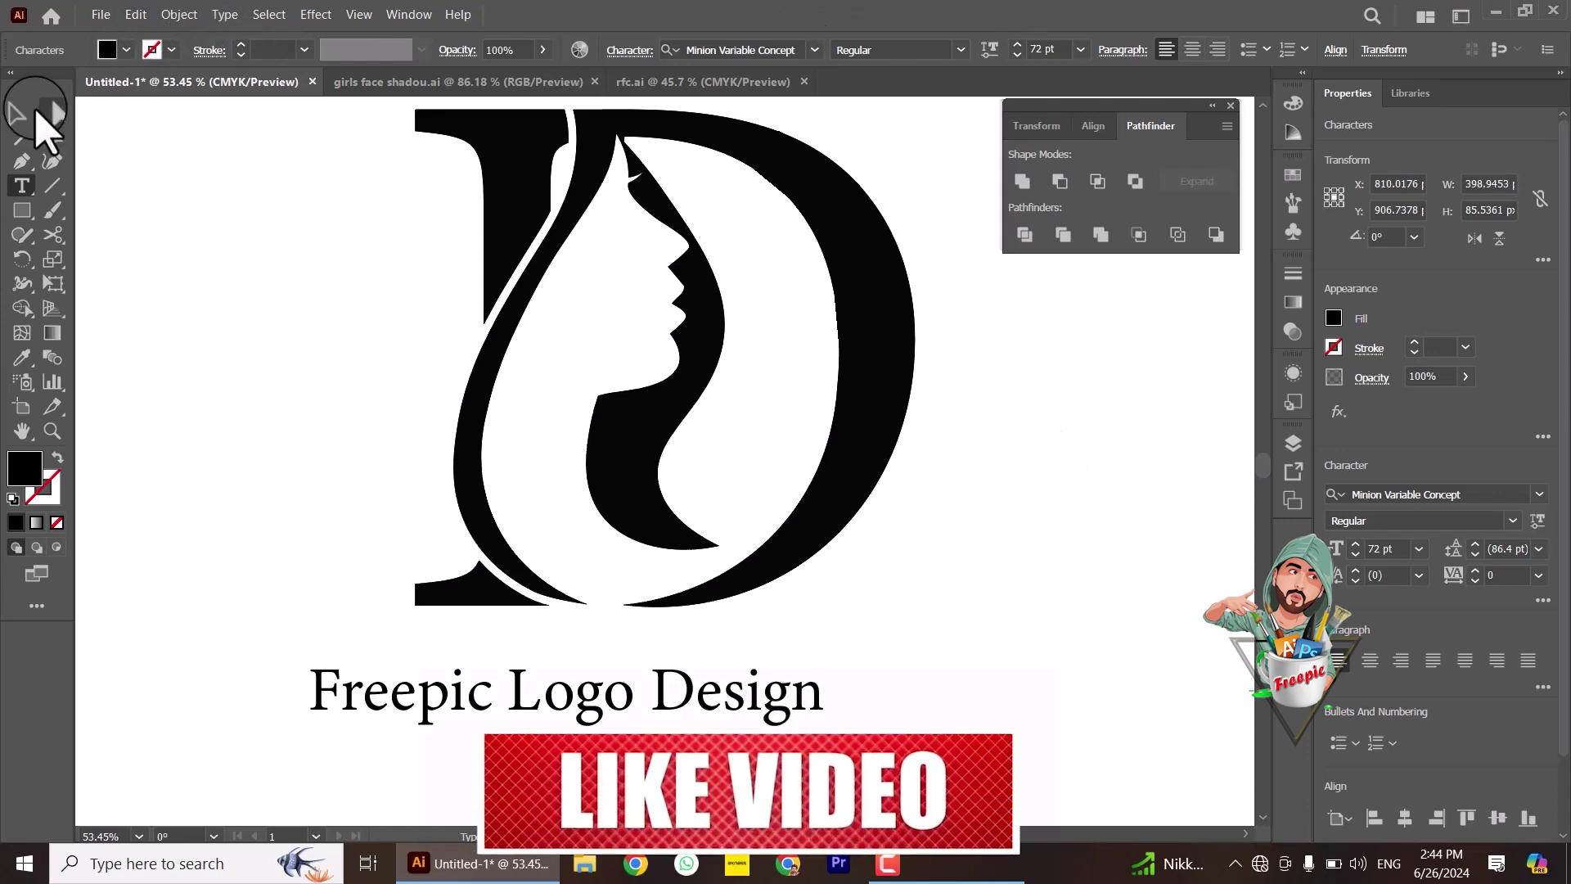
pyautogui.click(36, 113)
# Step: Nudge the caption up and right, set it in Baskerville Old Face, and zoom out
pyautogui.moveTo(502, 701); pyautogui.dragTo(546, 685)
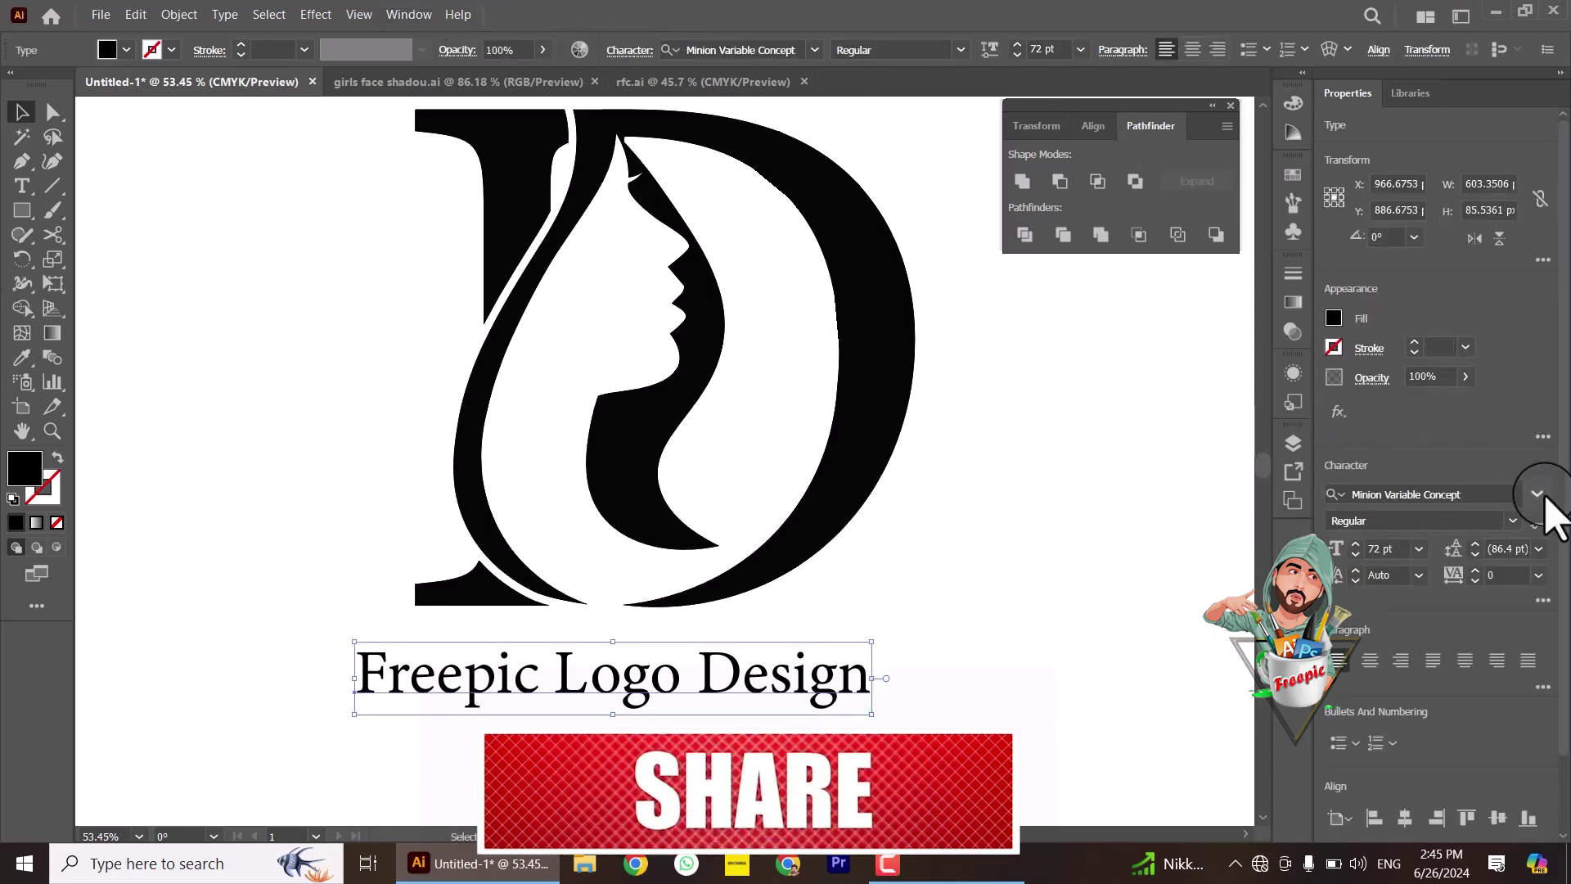
pyautogui.click(1539, 494)
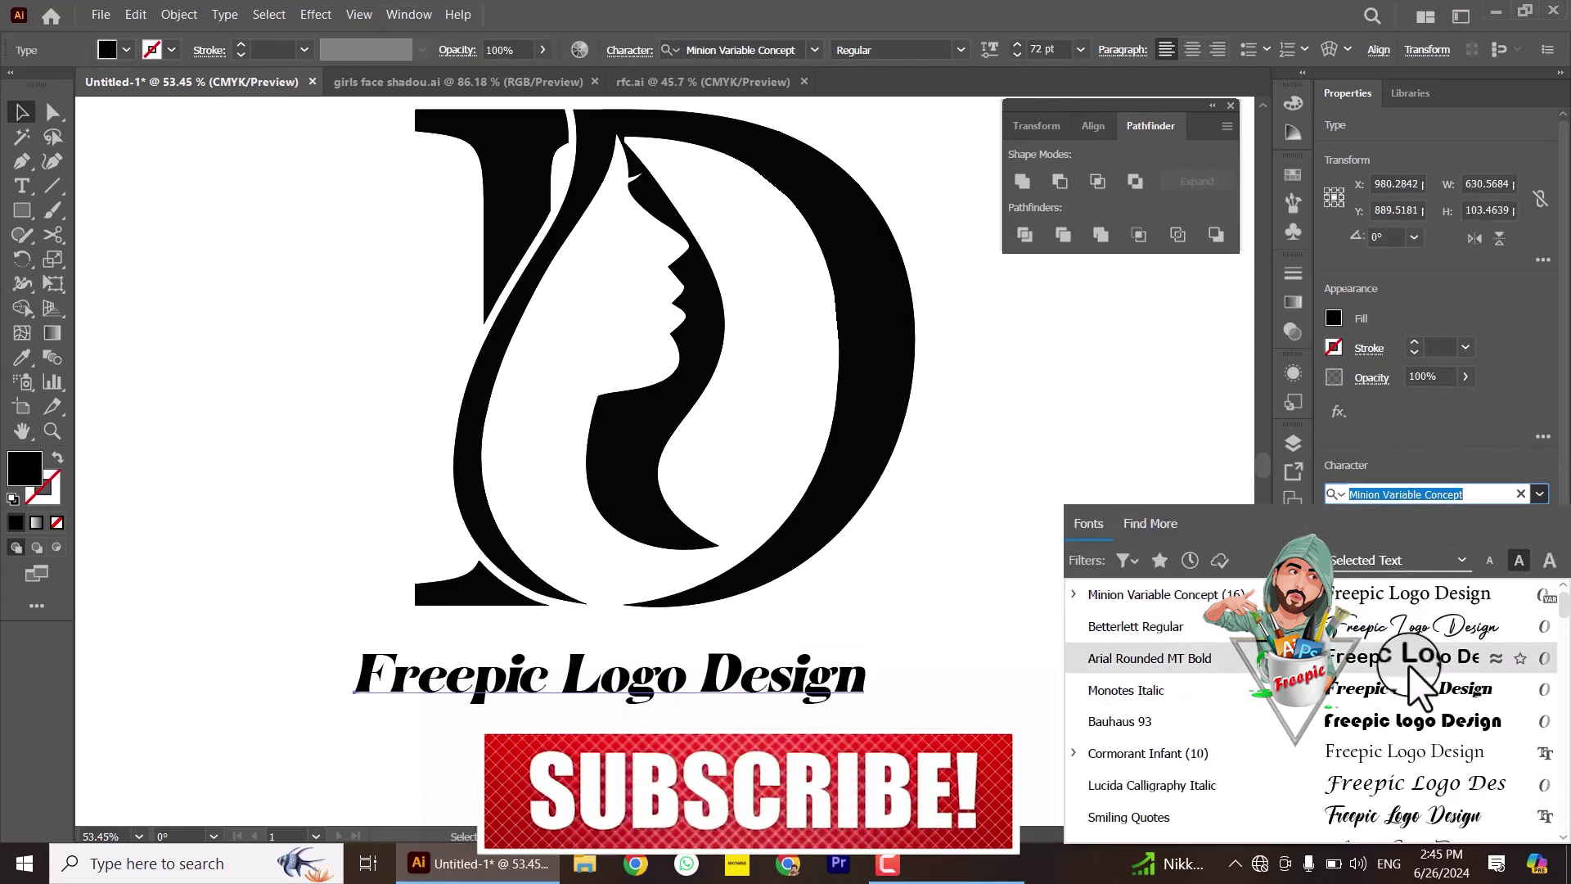
pyautogui.scroll(-1, 1424, 818)
pyautogui.scroll(-3, 1395, 736)
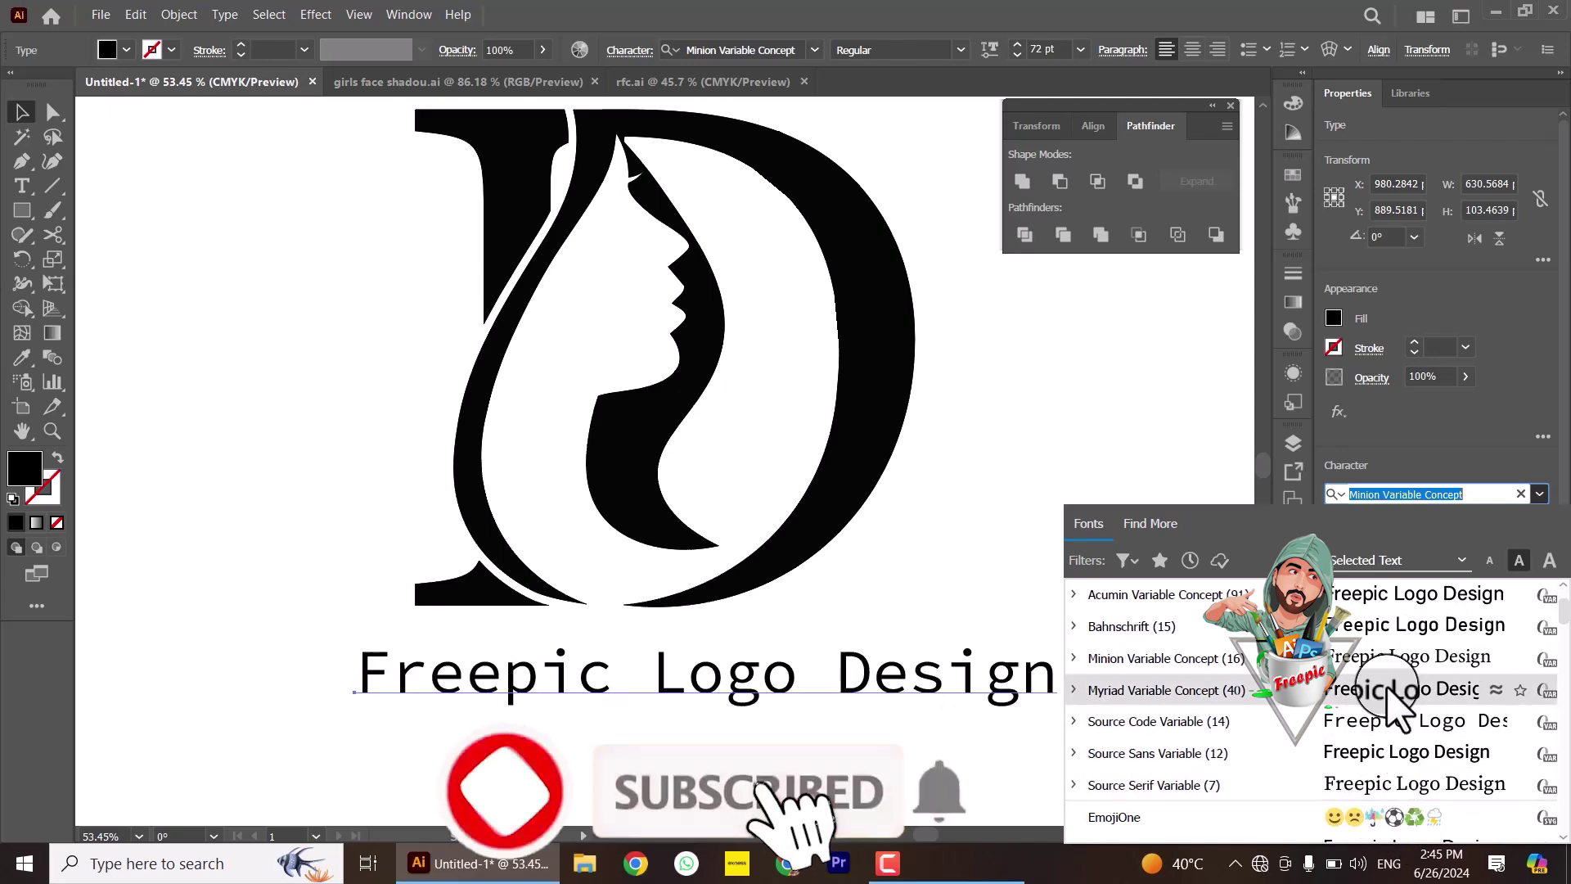
pyautogui.scroll(-3, 1399, 777)
pyautogui.scroll(-1, 1400, 814)
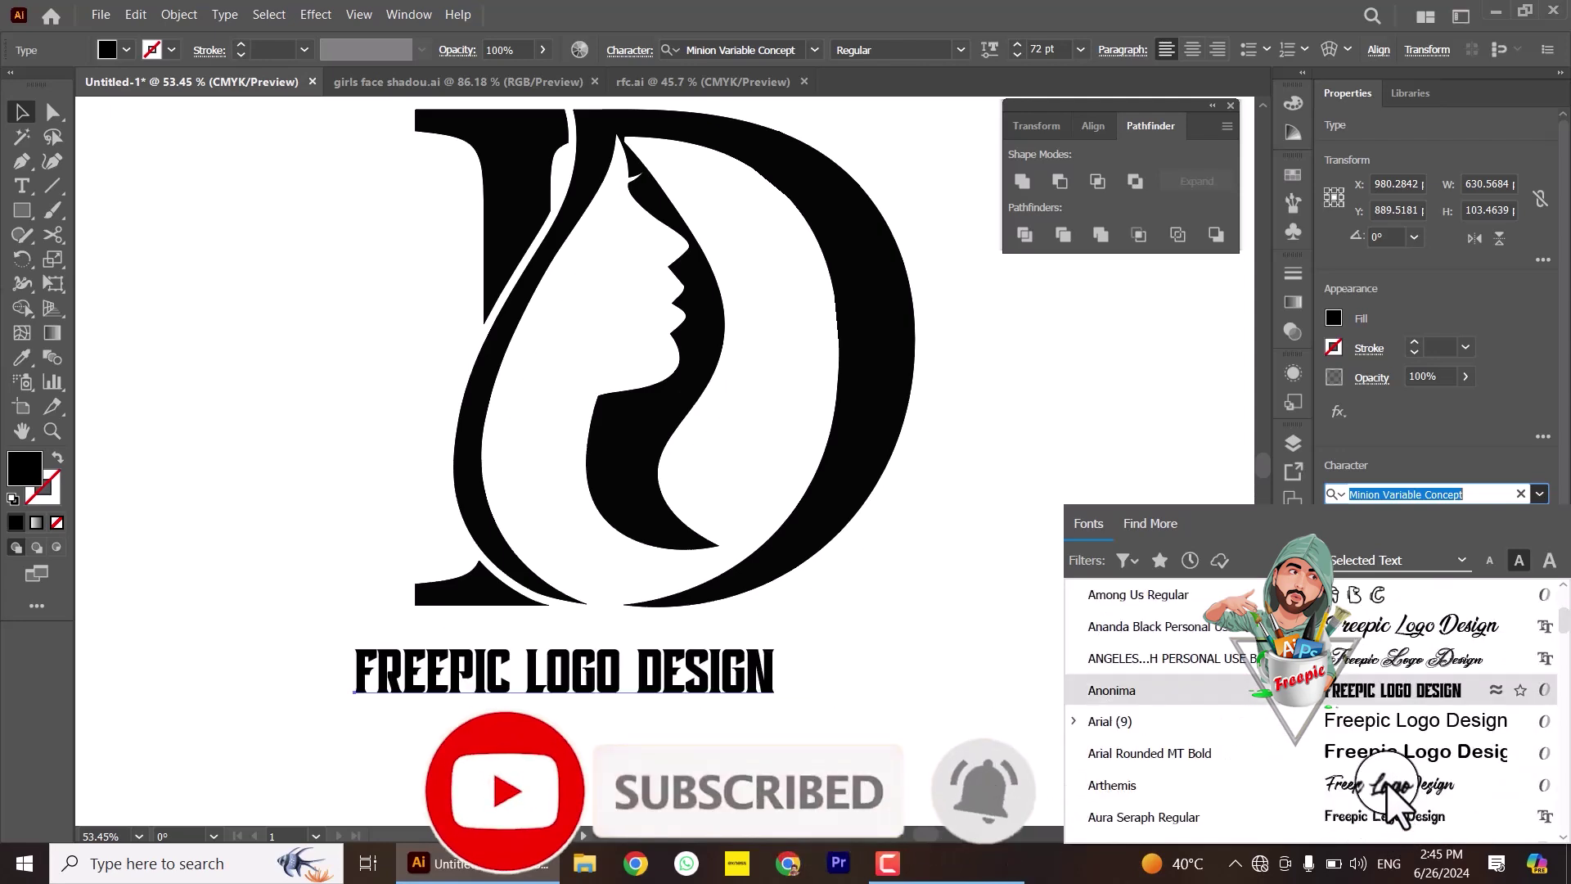
pyautogui.scroll(-2, 1400, 810)
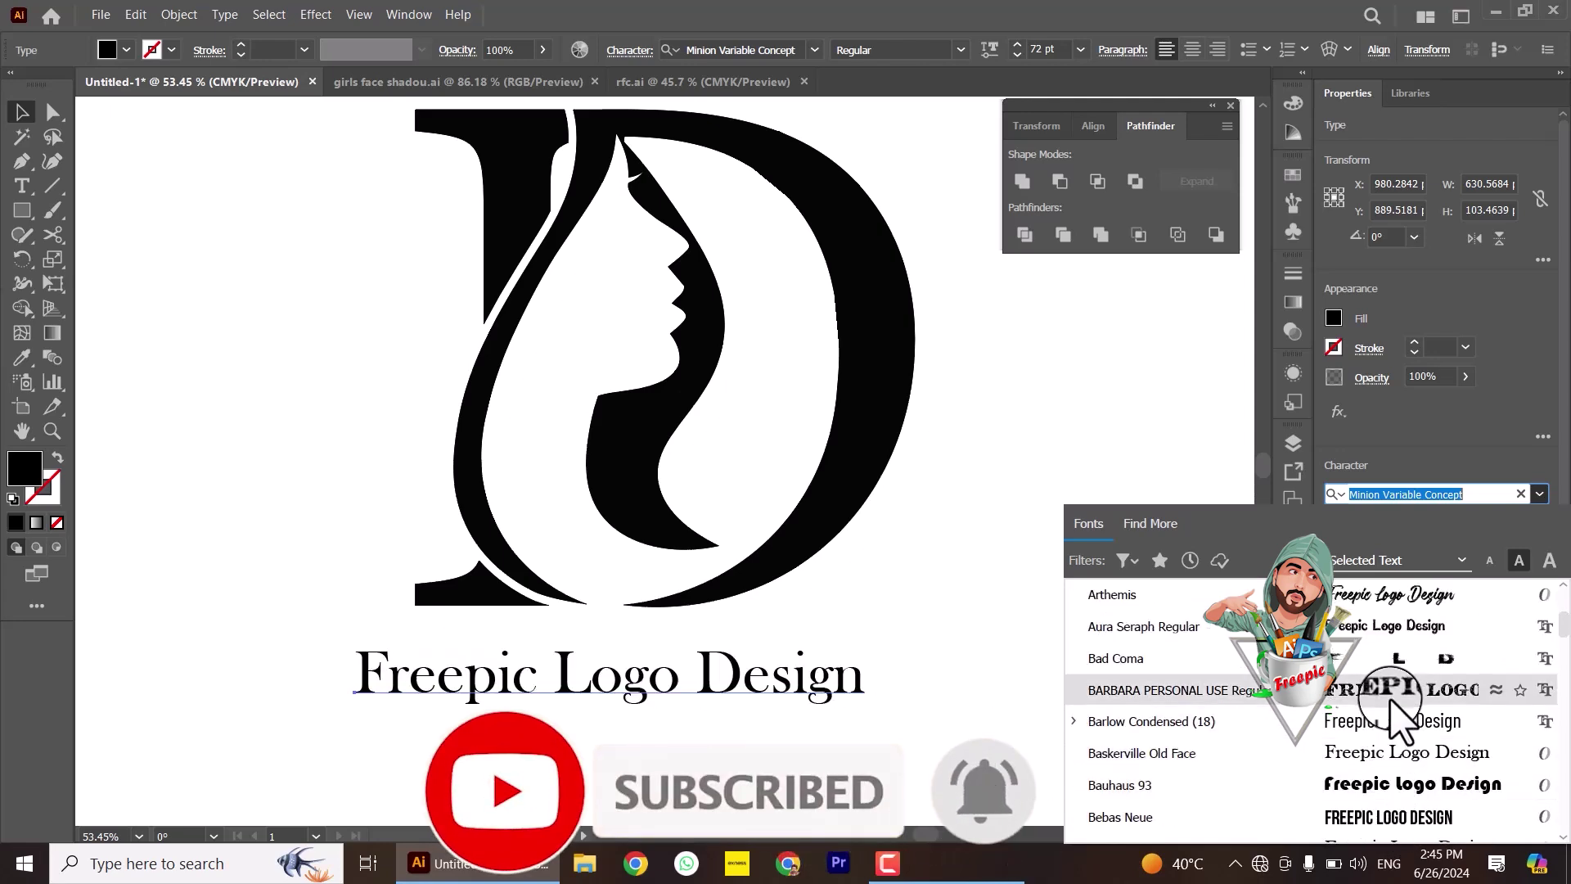
pyautogui.click(1391, 749)
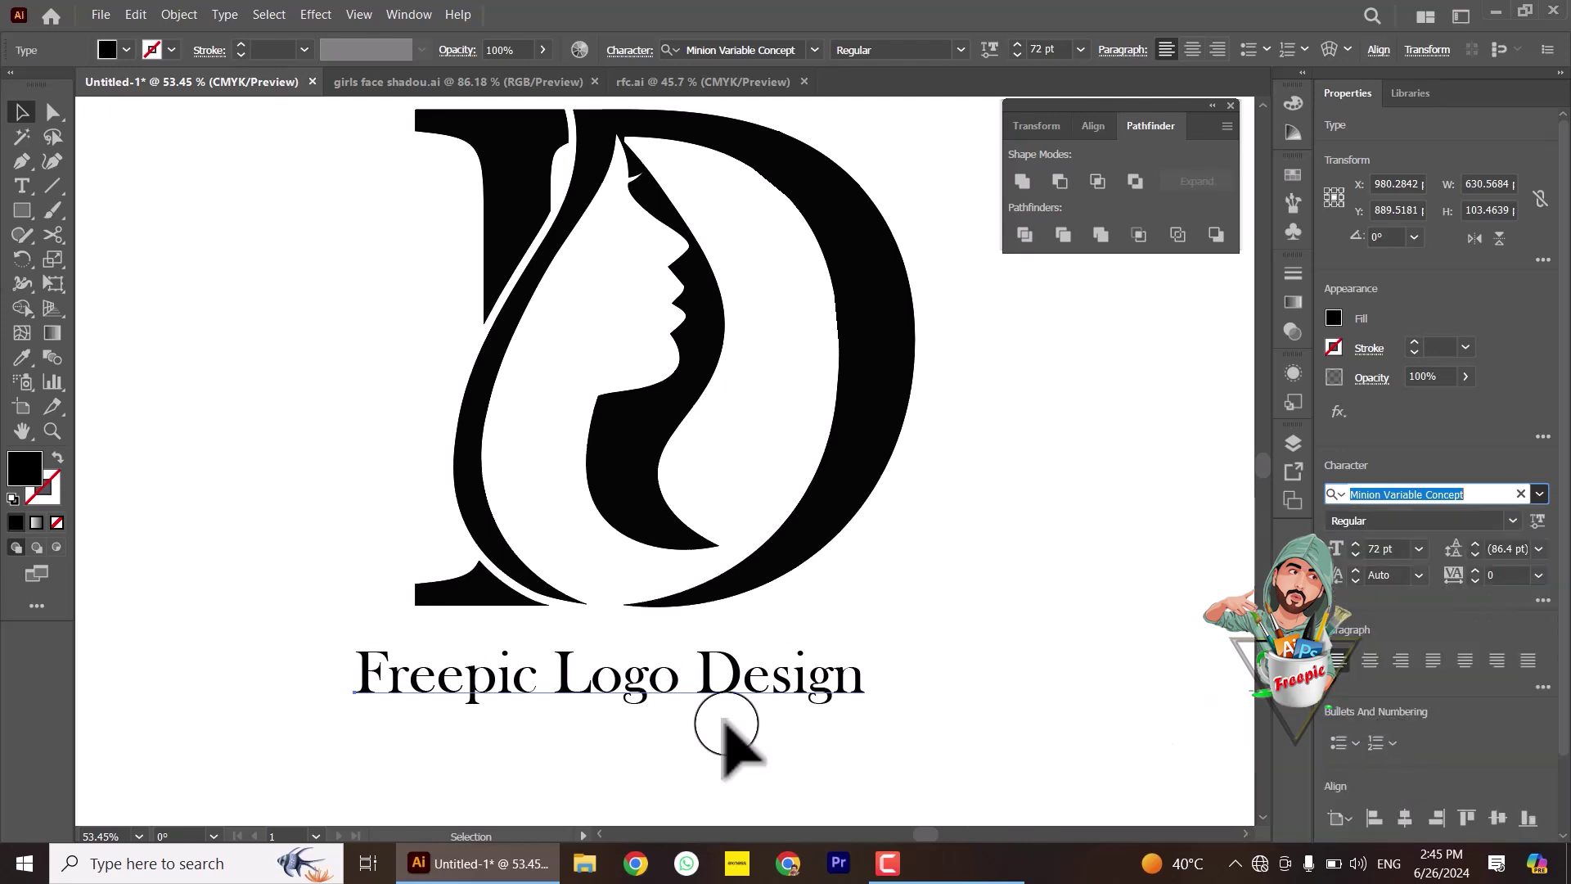
pyautogui.click(47, 432)
pyautogui.moveTo(760, 379); pyautogui.dragTo(691, 561)
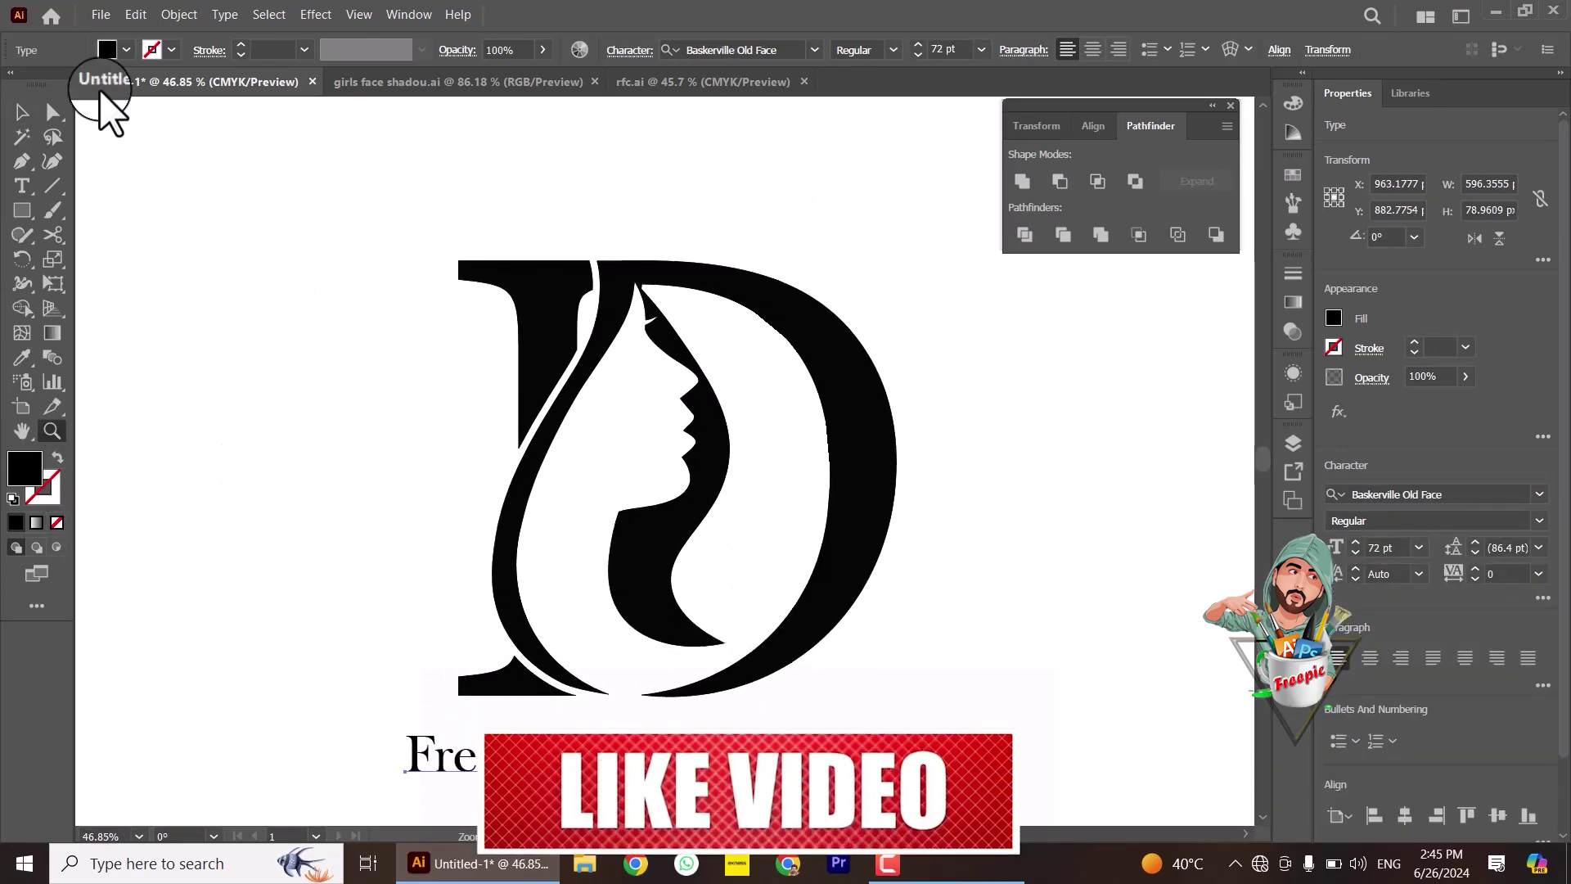
# Step: Ungroup the D logo and fill its top-left stem orange
pyautogui.click(127, 262)
pyautogui.click(554, 333)
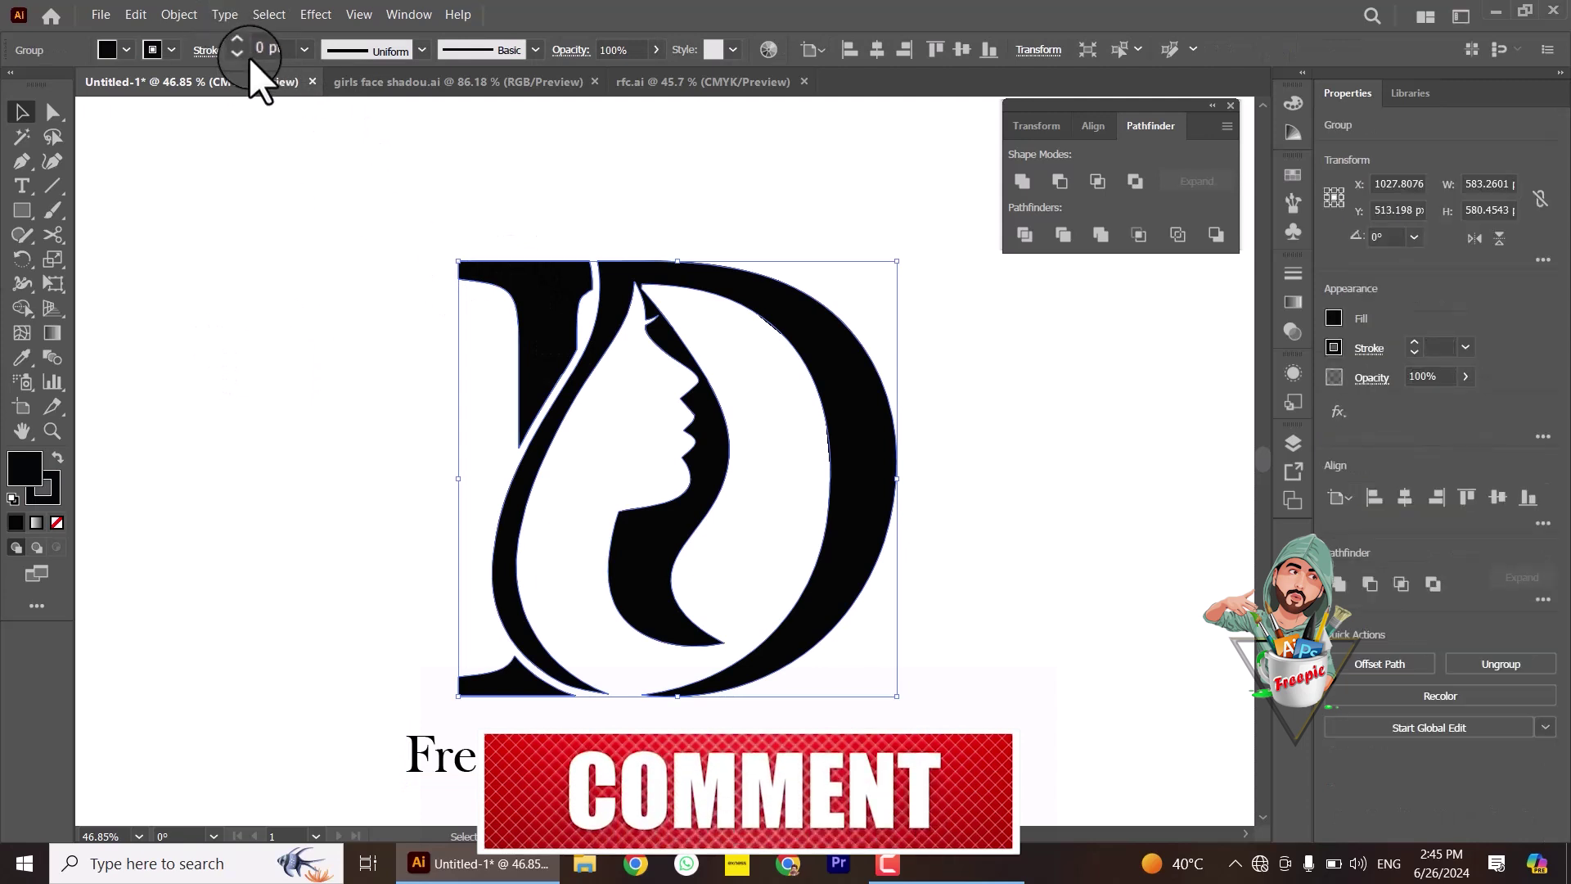
pyautogui.rightClick(524, 319)
pyautogui.click(595, 553)
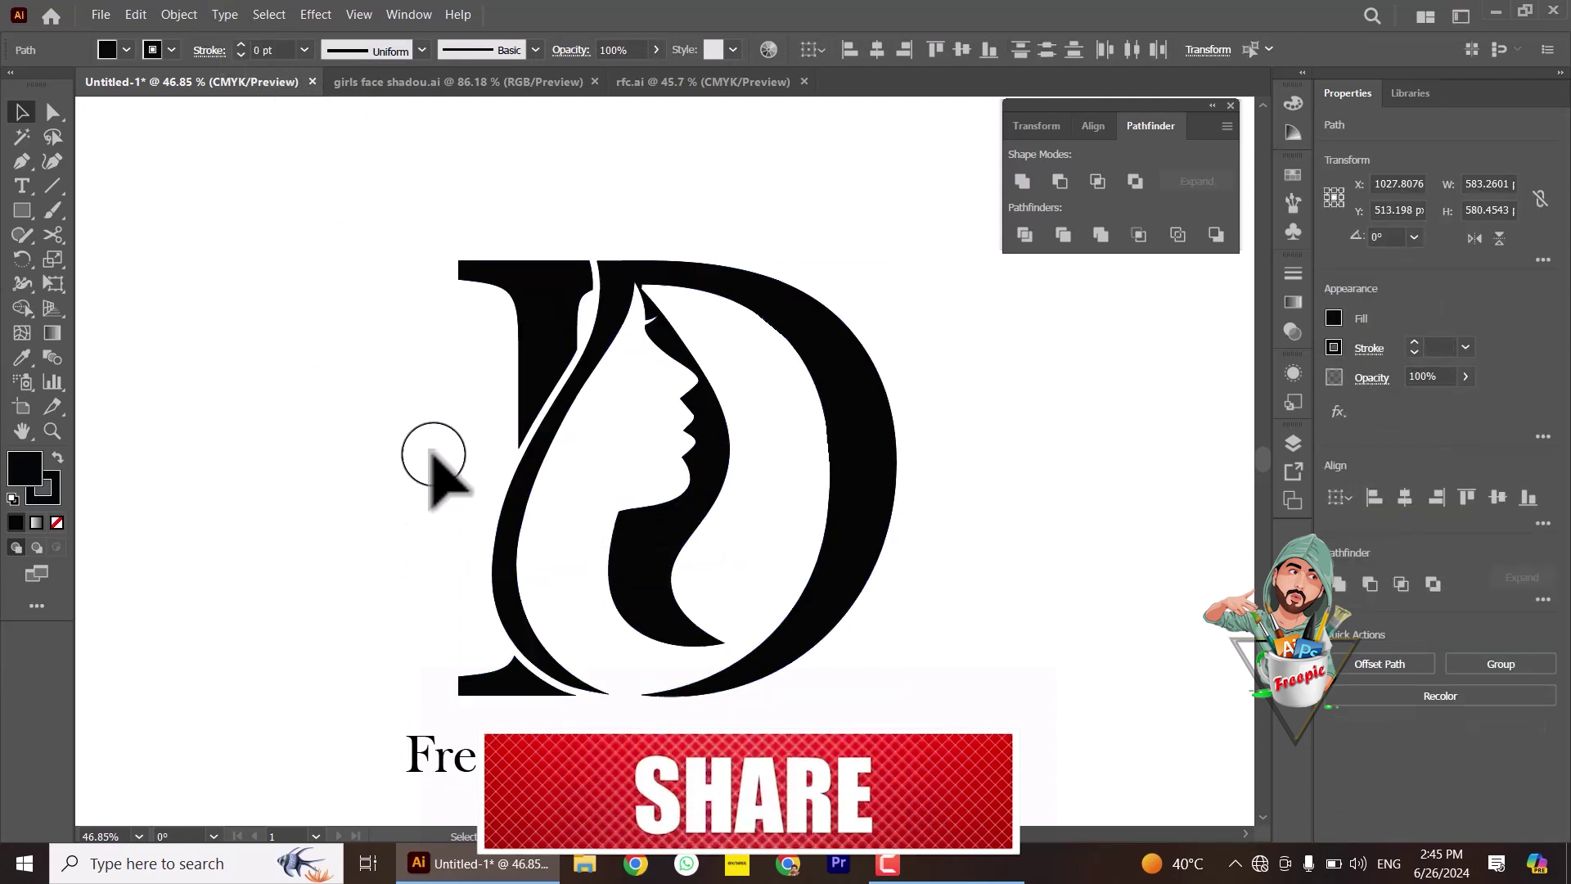
pyautogui.click(491, 327)
pyautogui.click(127, 49)
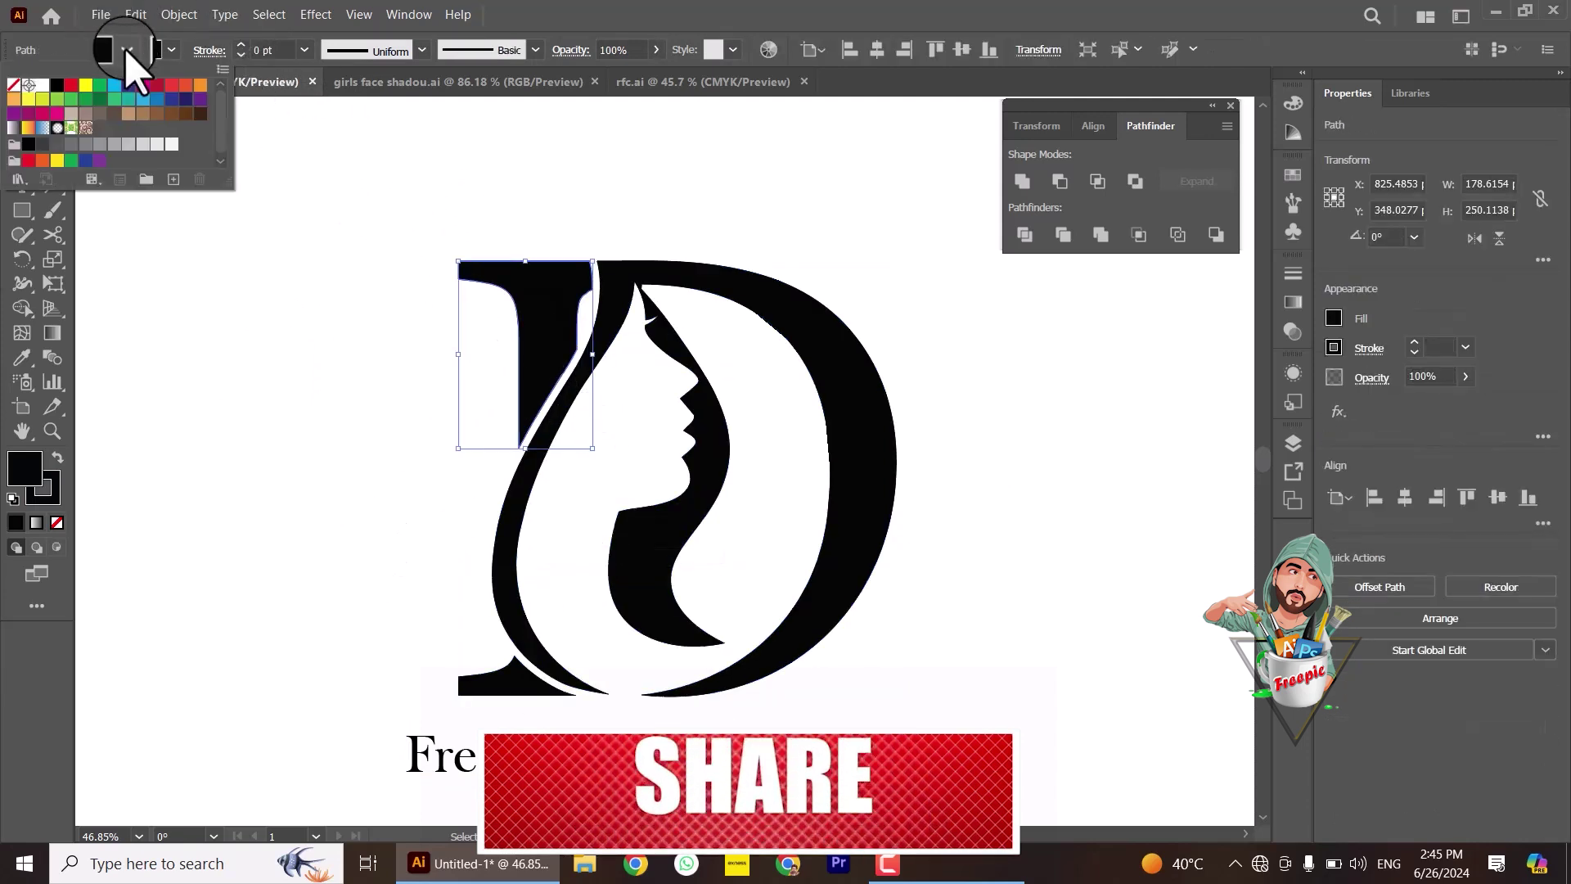
pyautogui.click(200, 85)
# Step: Give the D's bottom-left foot an orange outline and orange fill
pyautogui.click(507, 677)
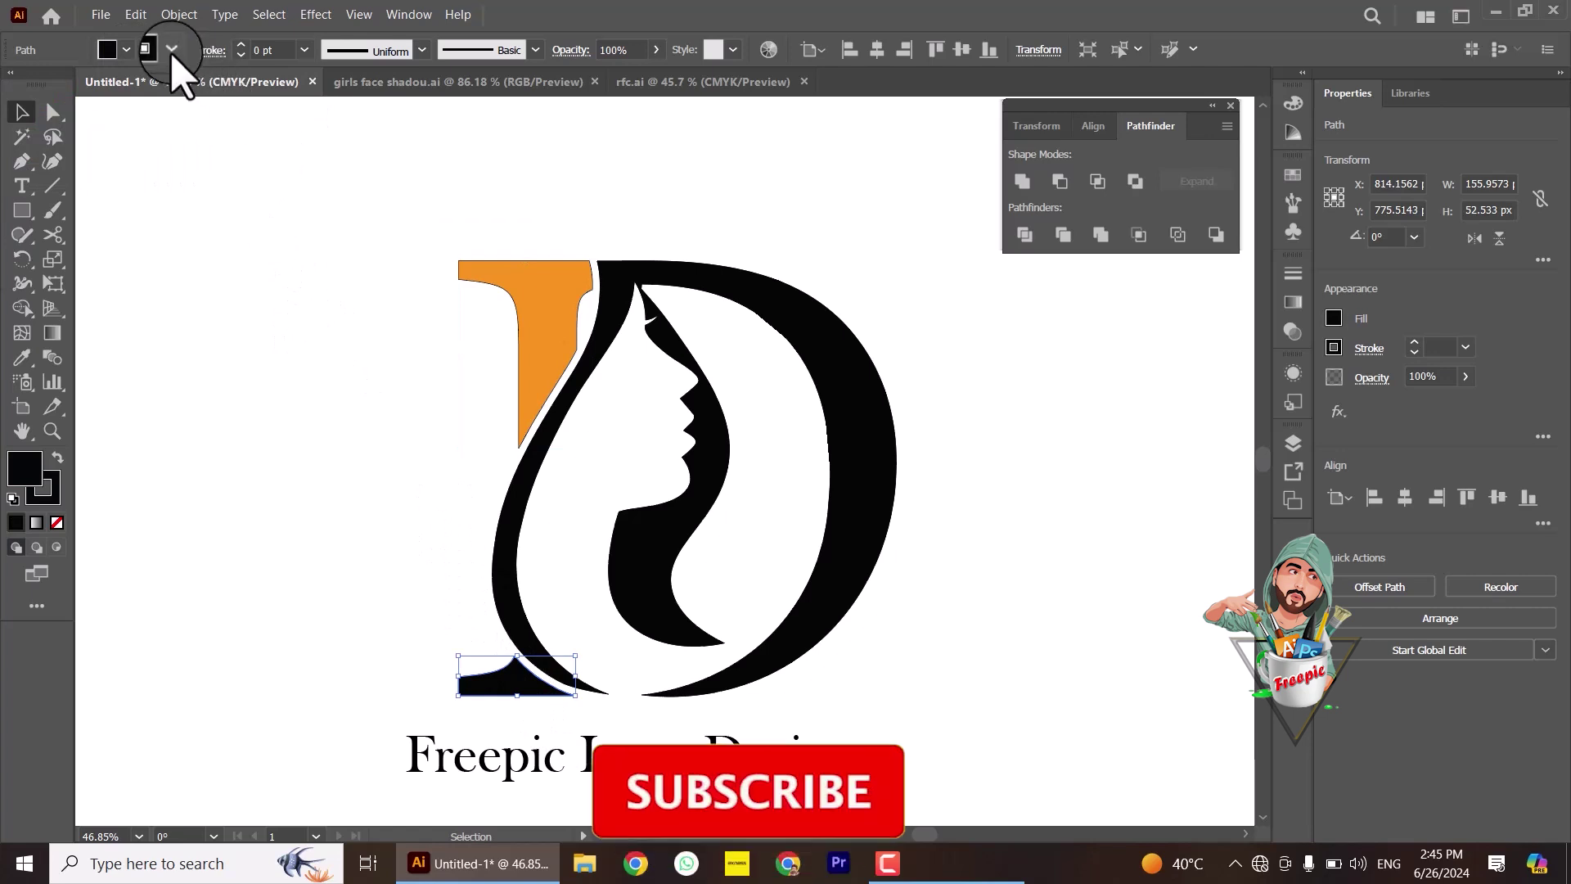
pyautogui.click(127, 50)
pyautogui.click(200, 84)
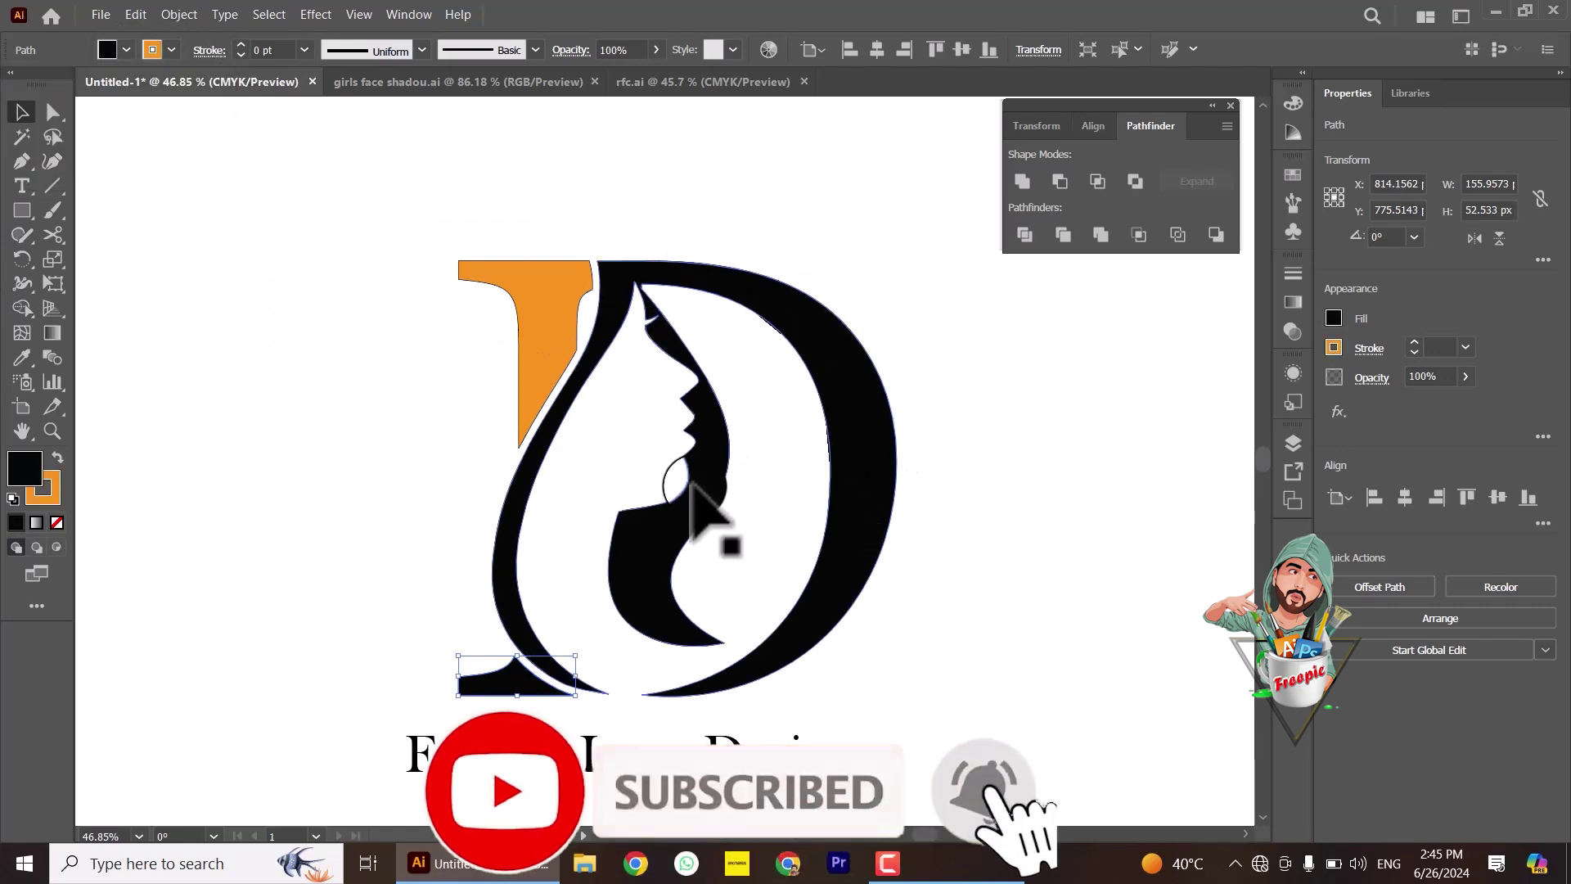
pyautogui.click(509, 691)
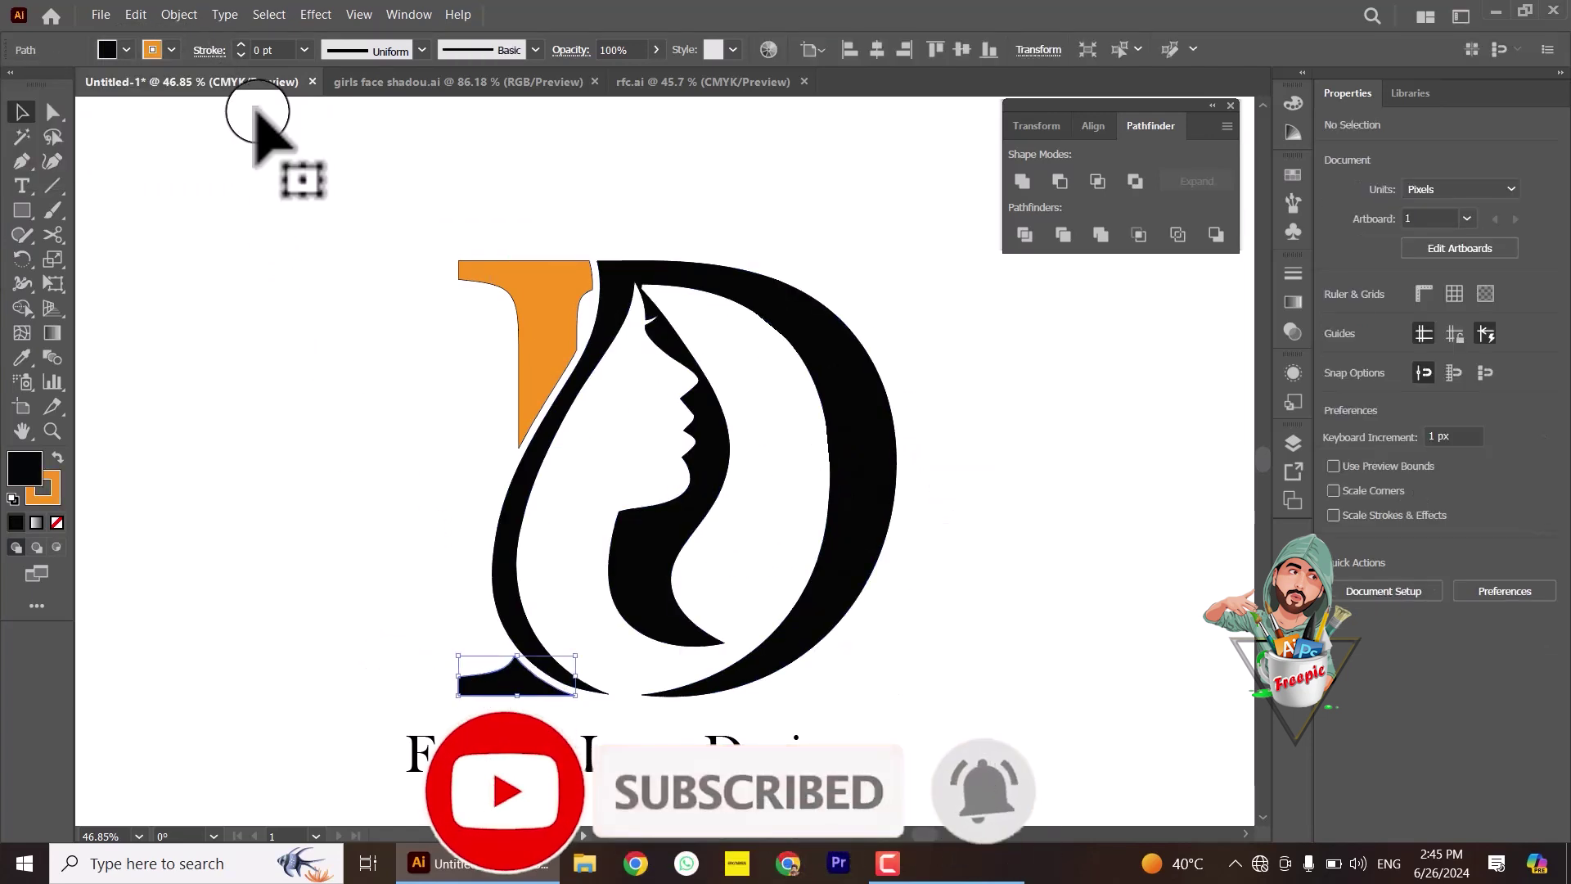
pyautogui.click(201, 85)
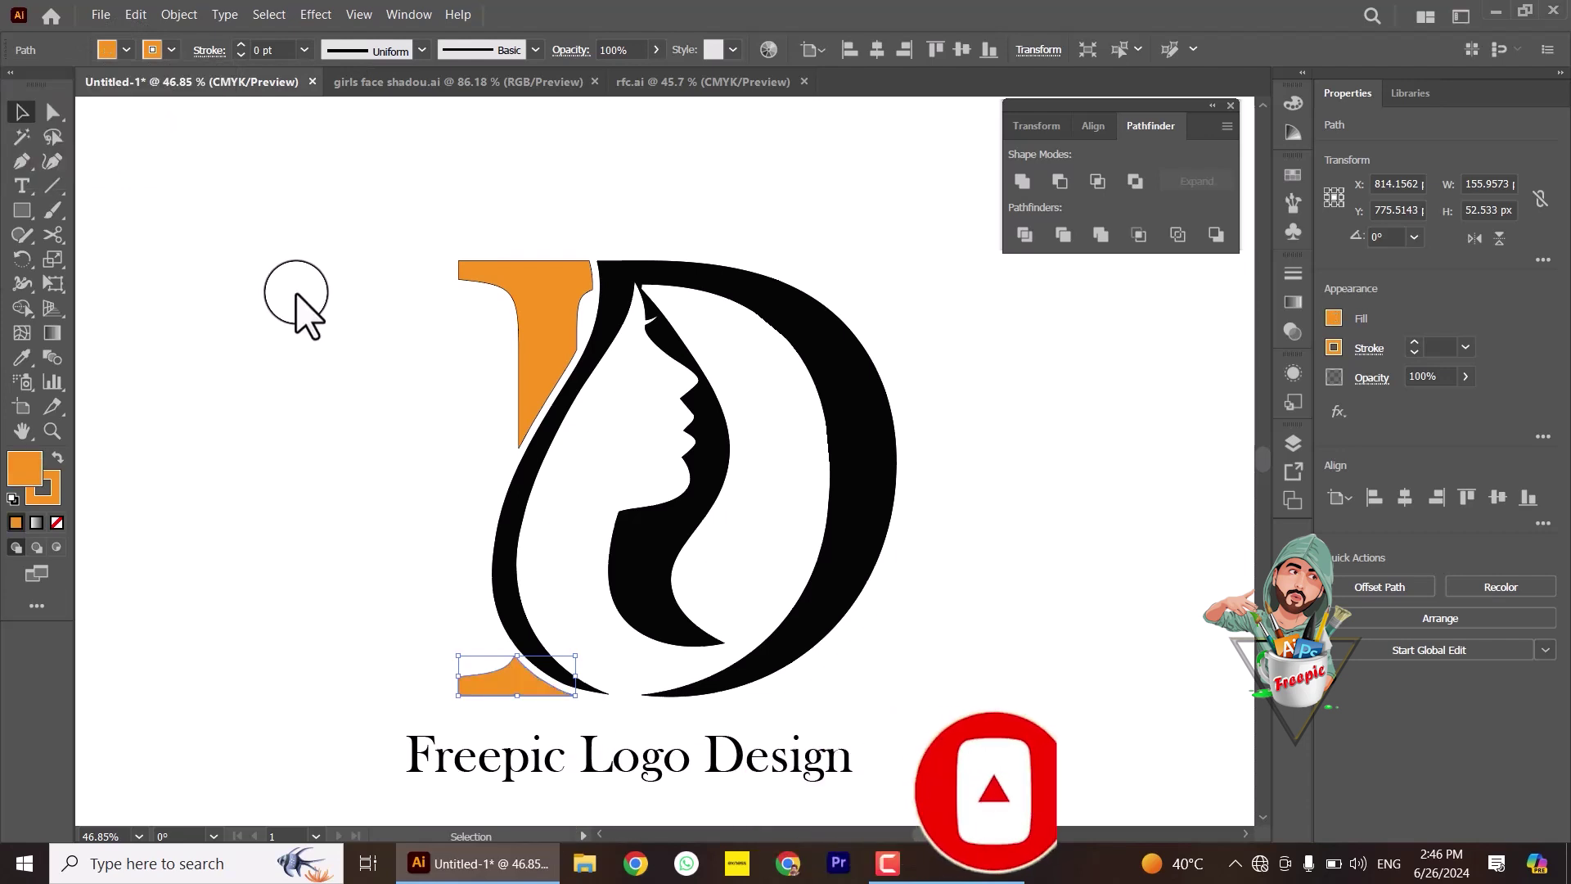
# Step: Fill the Freepic Logo Design text red
pyautogui.moveTo(331, 229); pyautogui.dragTo(949, 765)
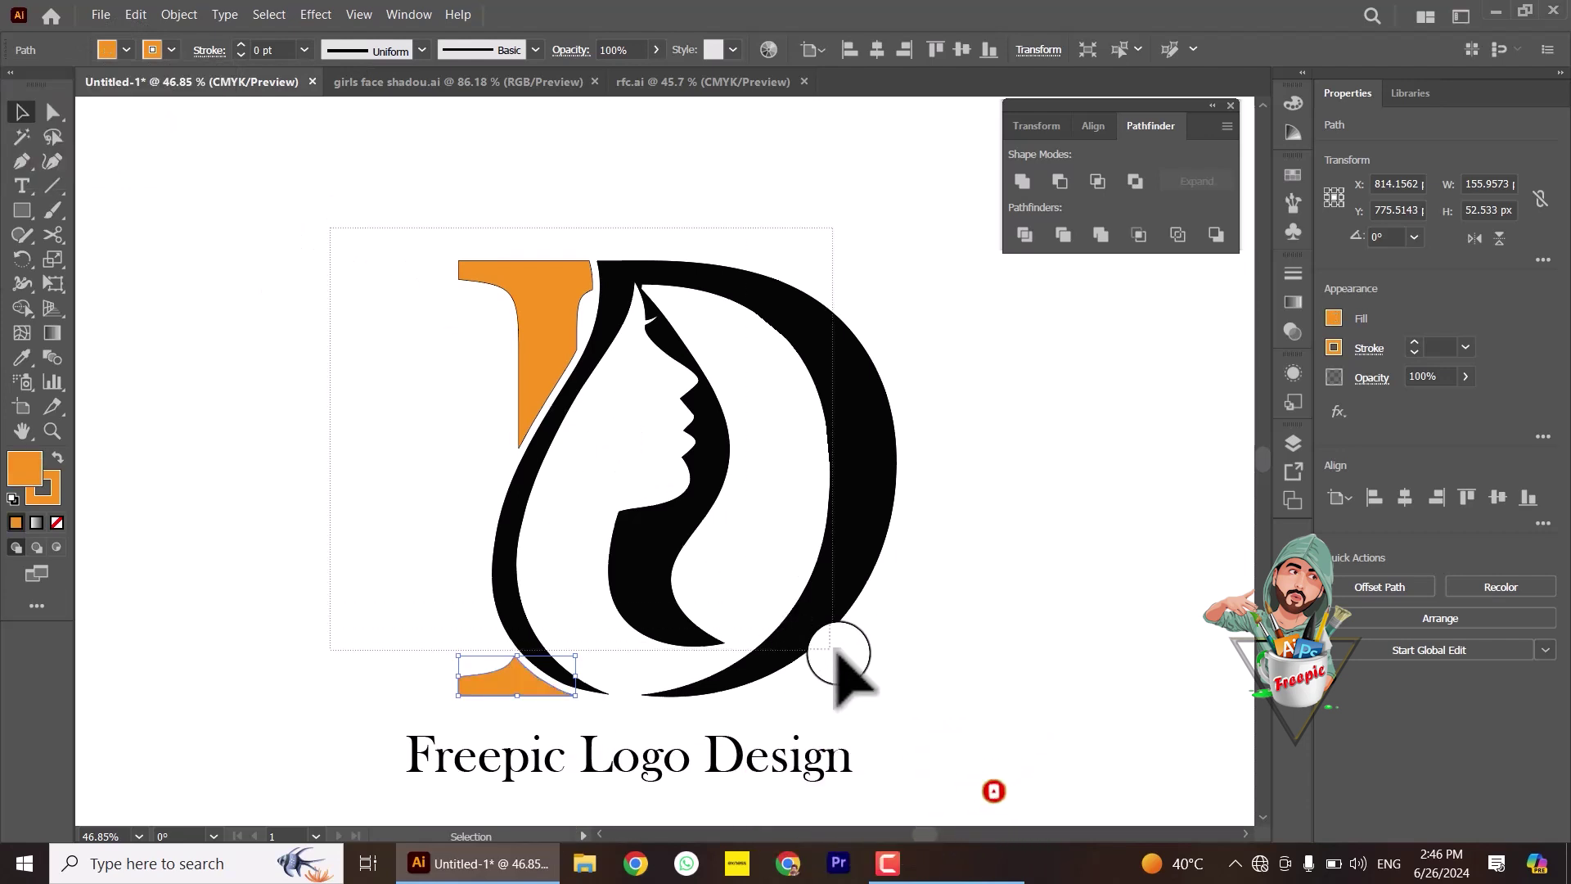
pyautogui.click(172, 50)
pyautogui.click(508, 747)
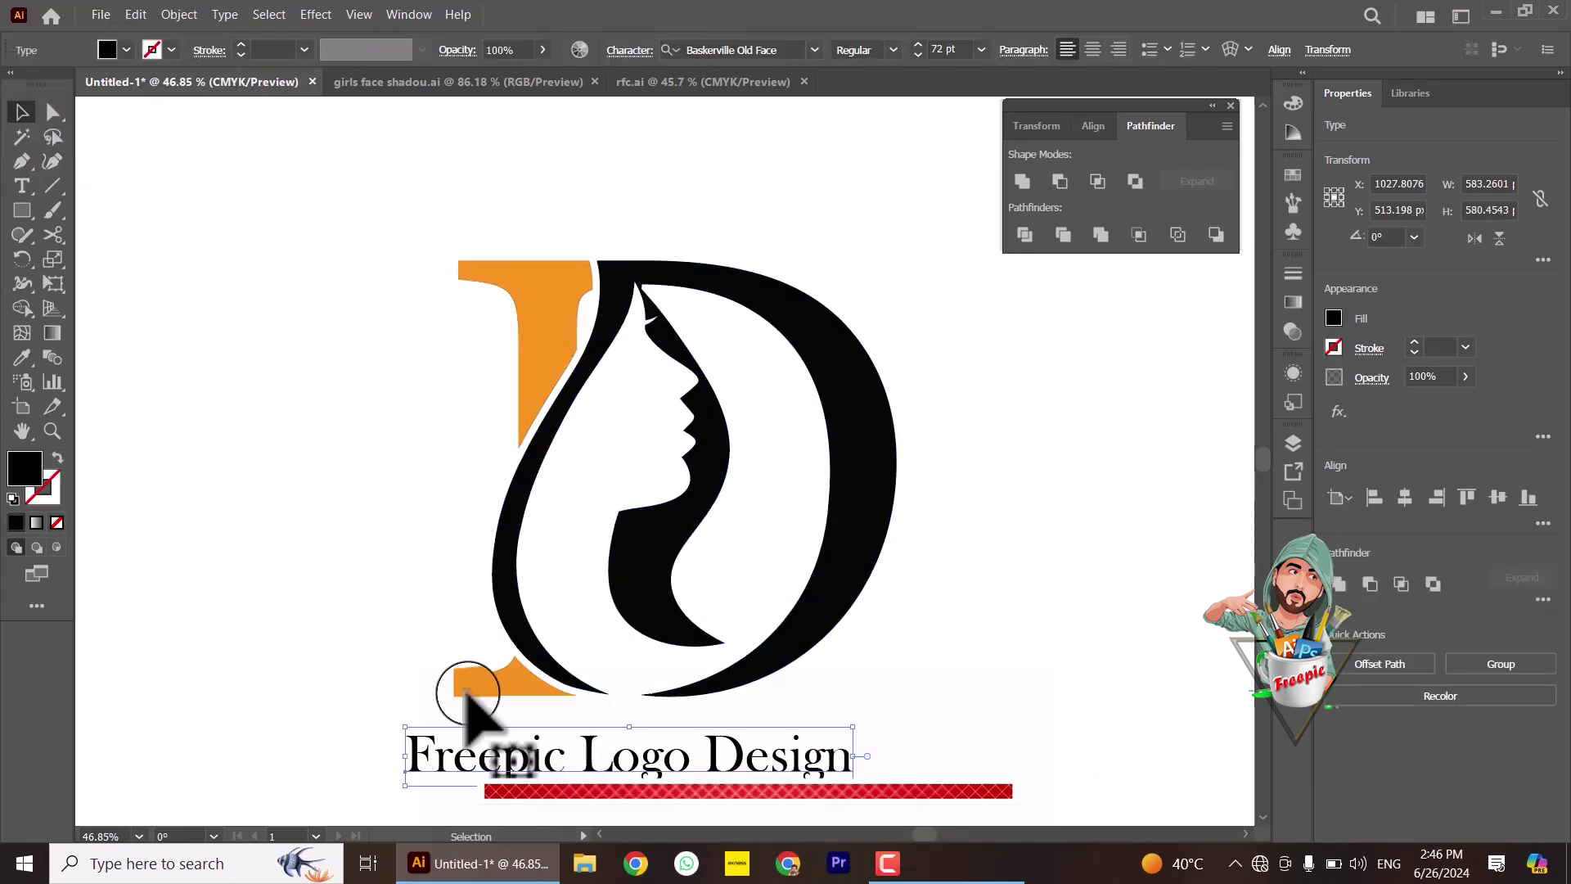
pyautogui.click(127, 50)
pyautogui.click(159, 240)
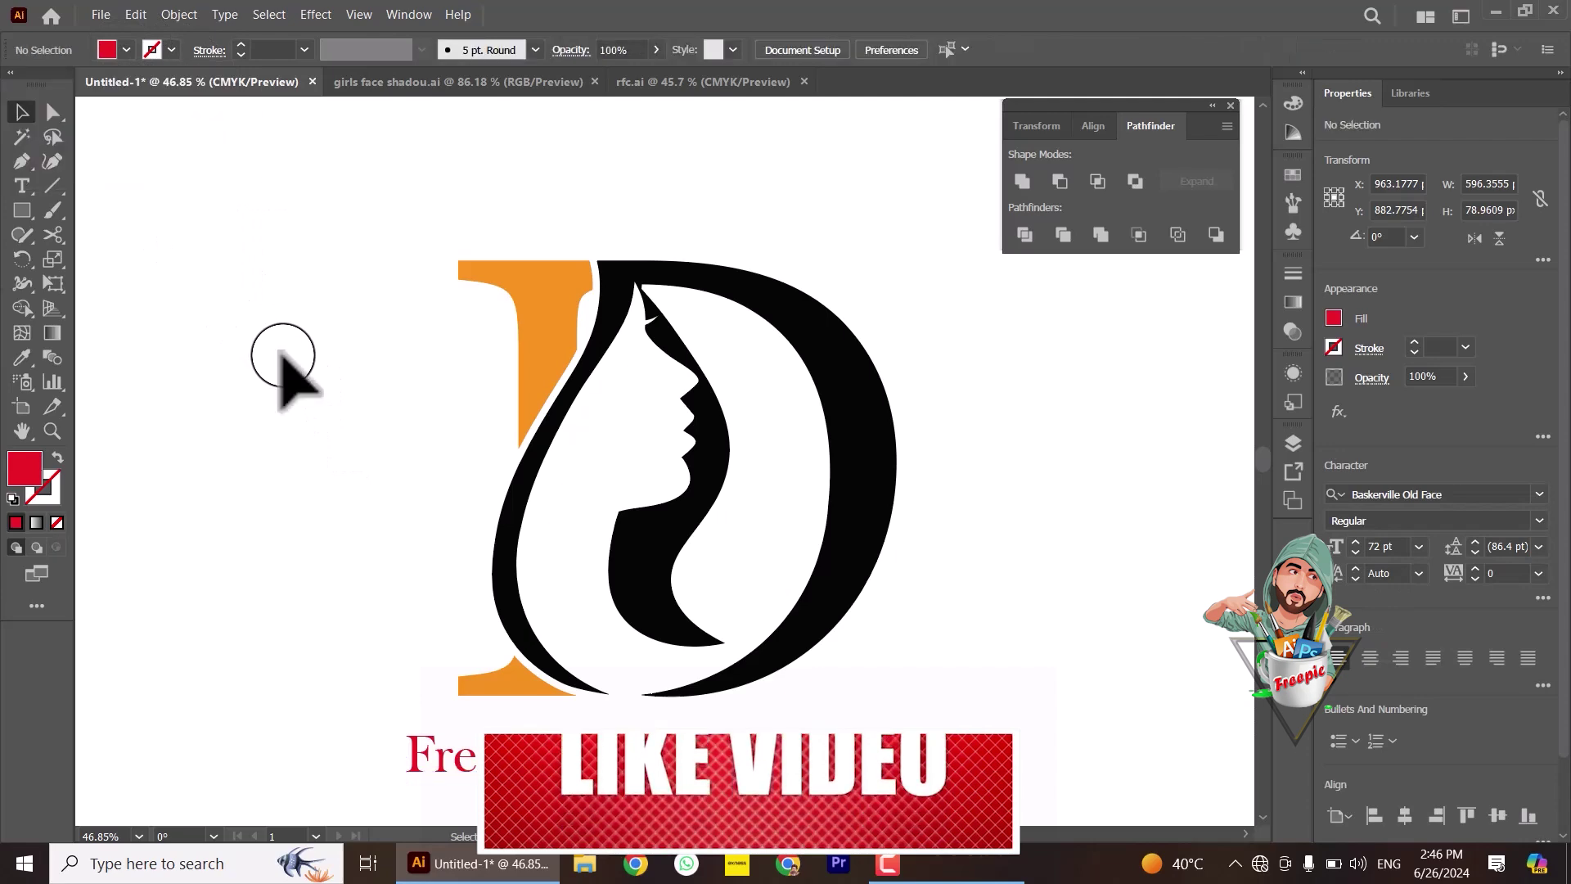
# Step: Select the logo and caption together and apply a context-menu option
pyautogui.moveTo(294, 182); pyautogui.dragTo(818, 761)
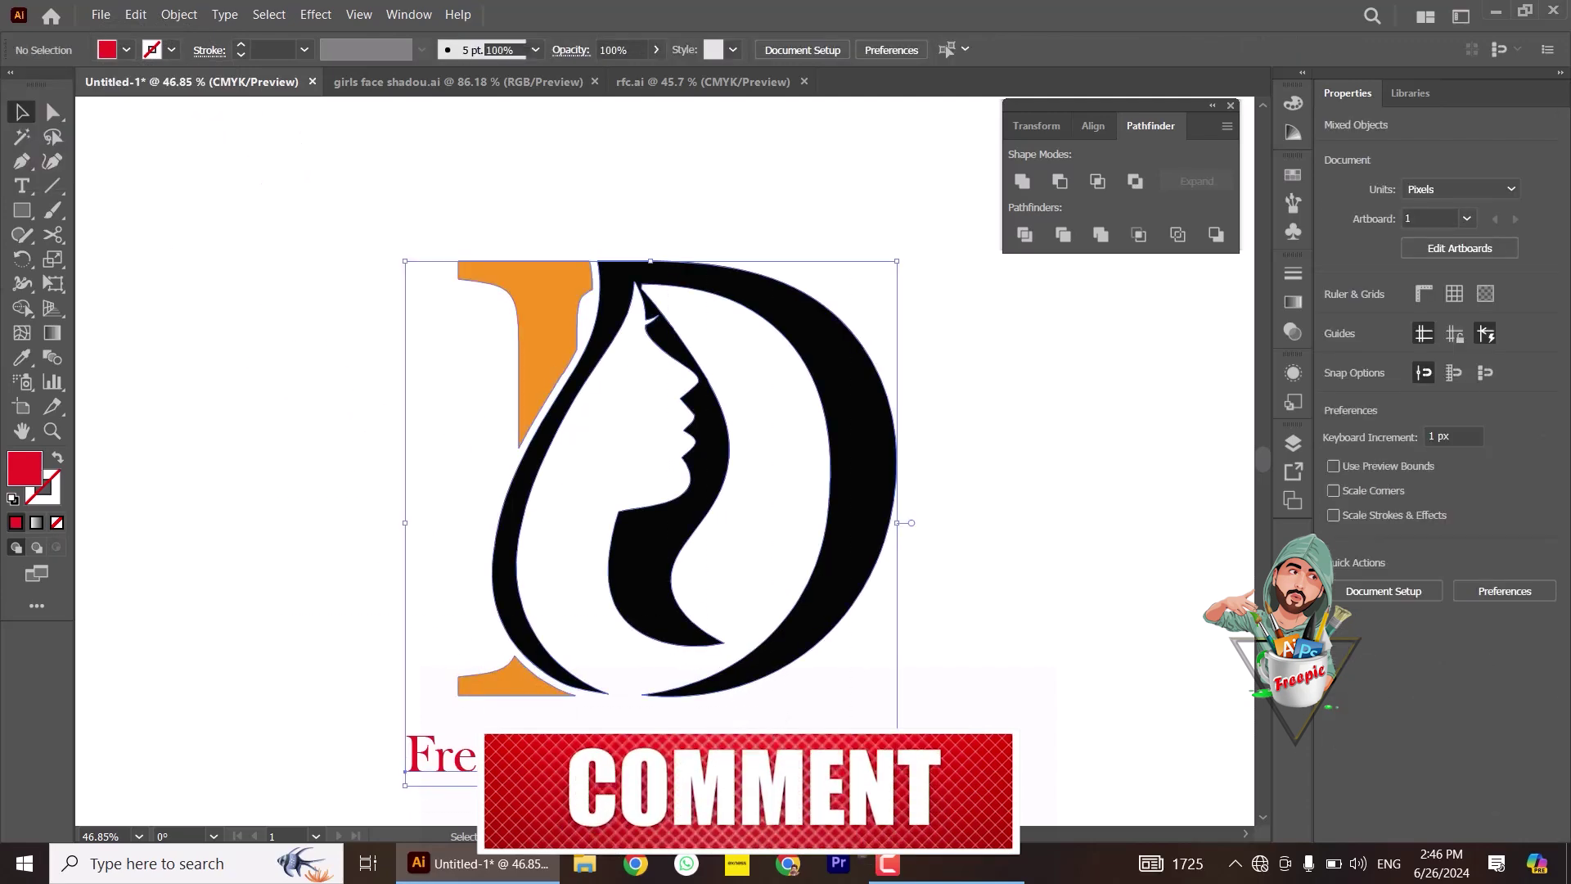
pyautogui.rightClick(667, 462)
pyautogui.click(810, 732)
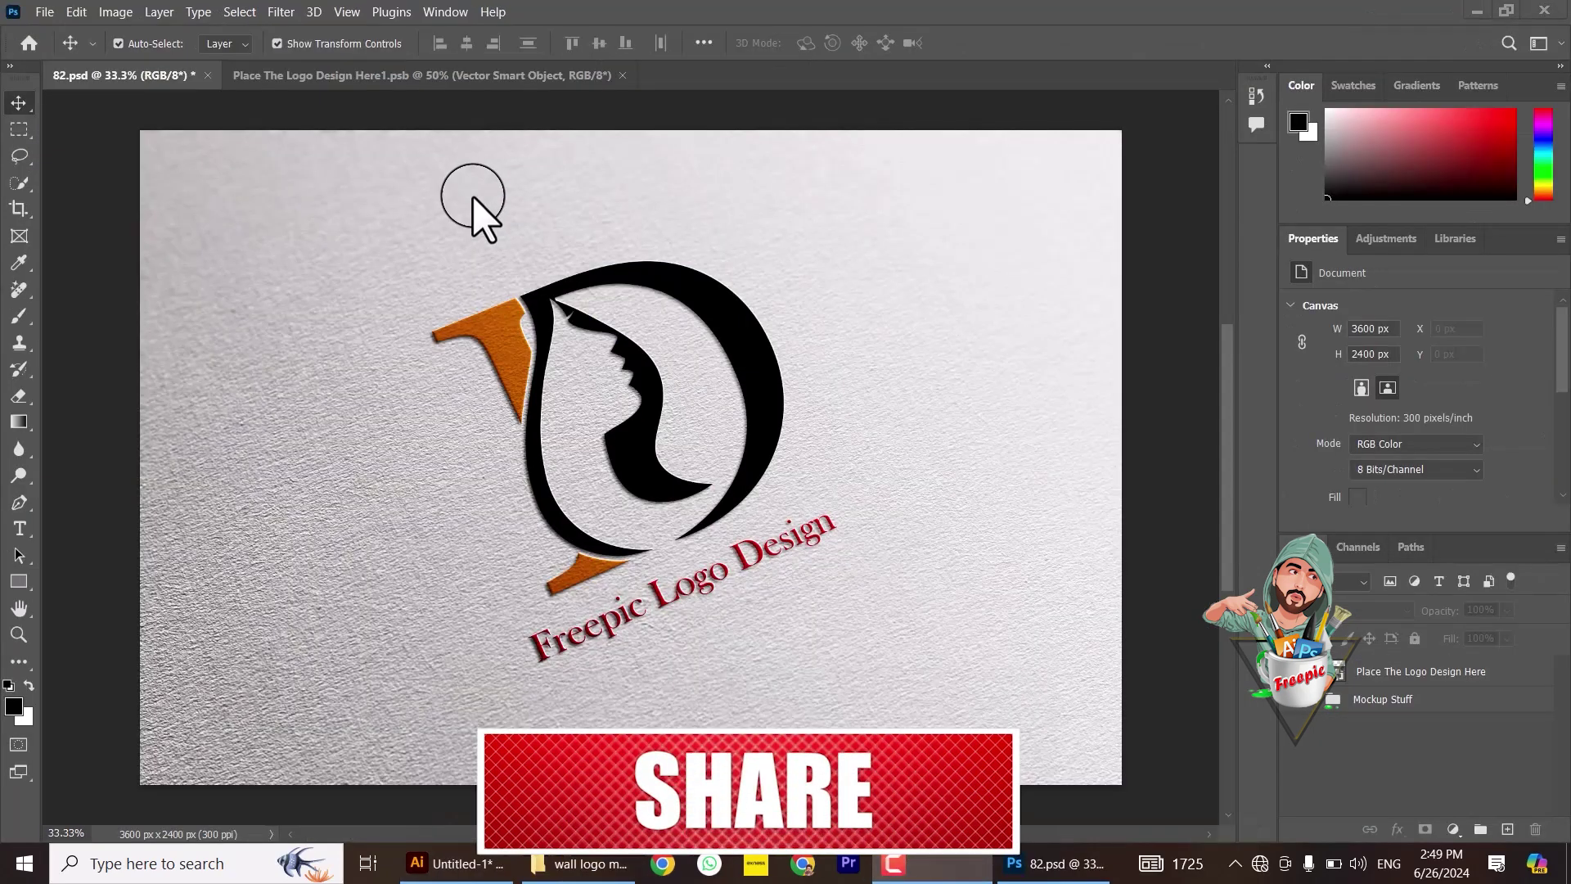
# Step: Zoom in on the placed logo on the Photoshop paper mockup
pyautogui.click(24, 634)
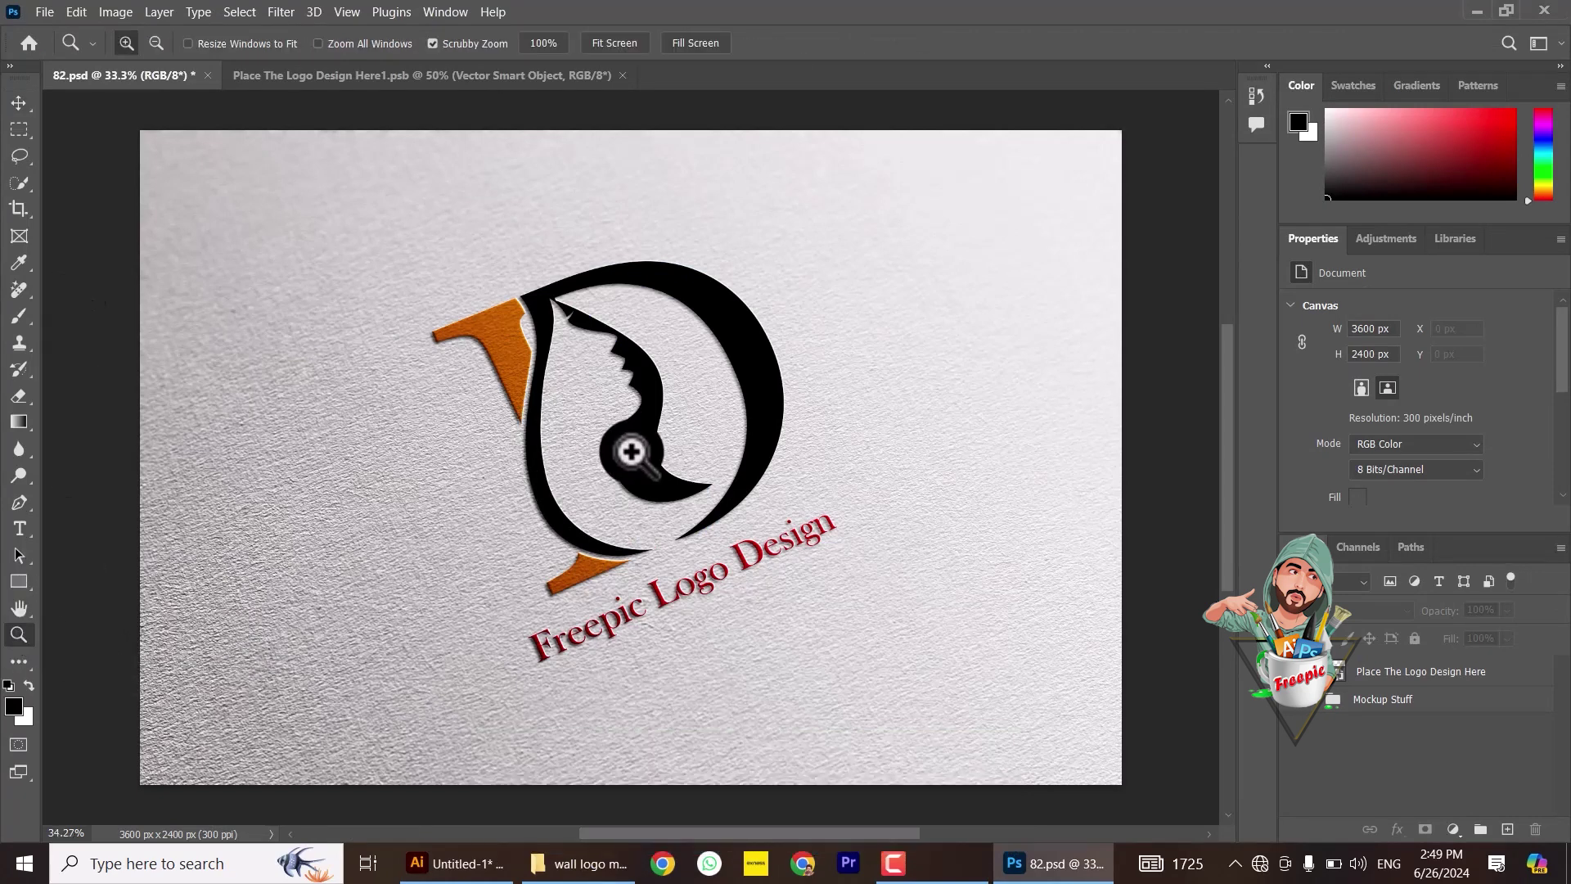
pyautogui.moveTo(631, 451); pyautogui.dragTo(649, 460)
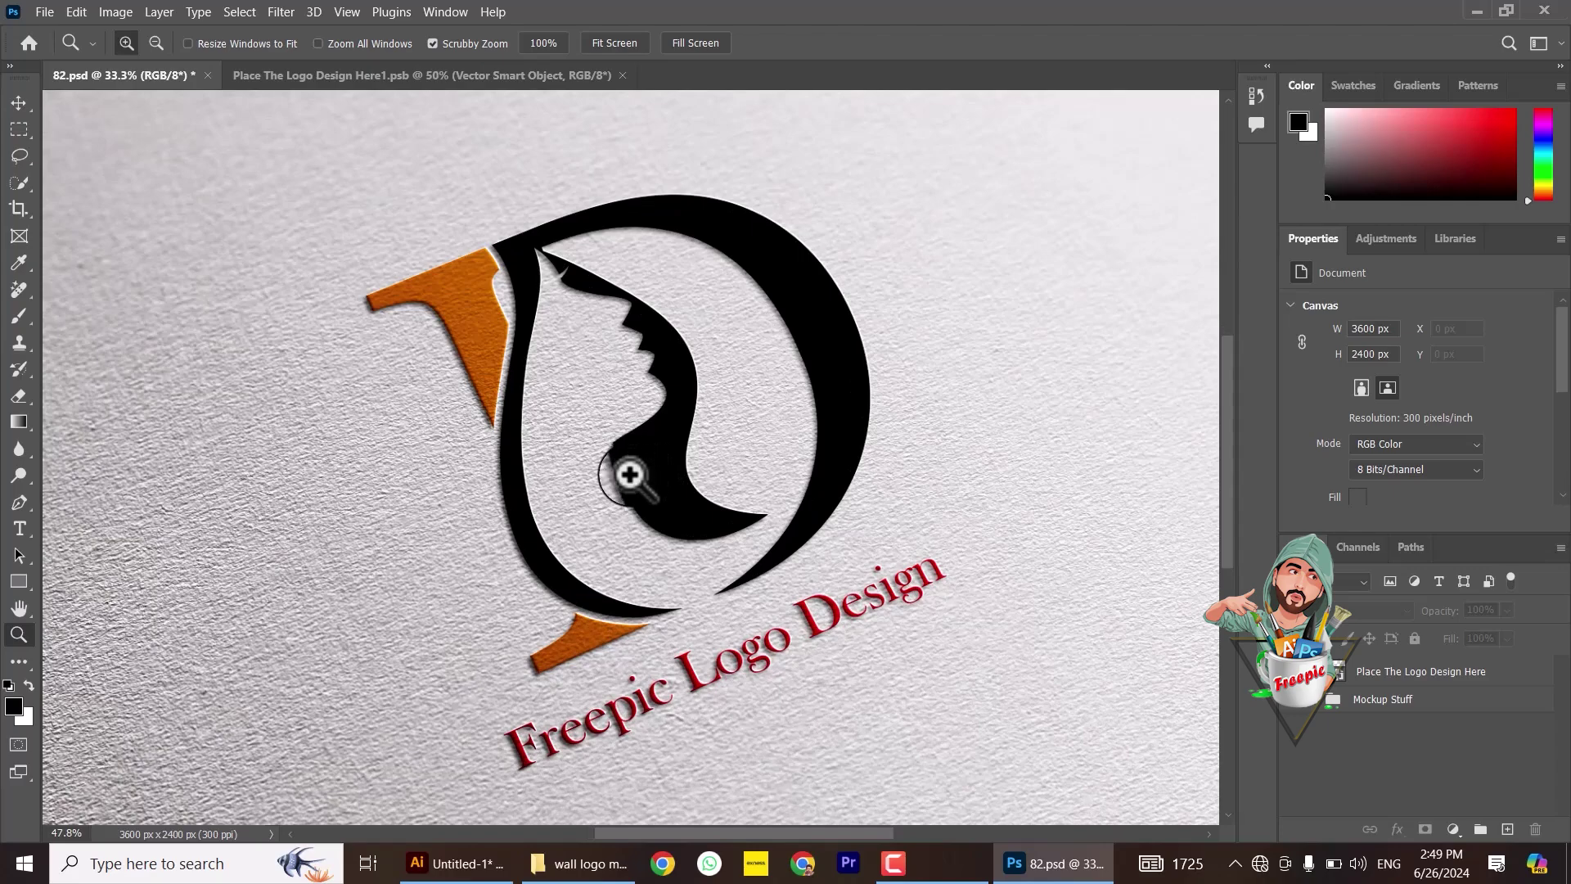